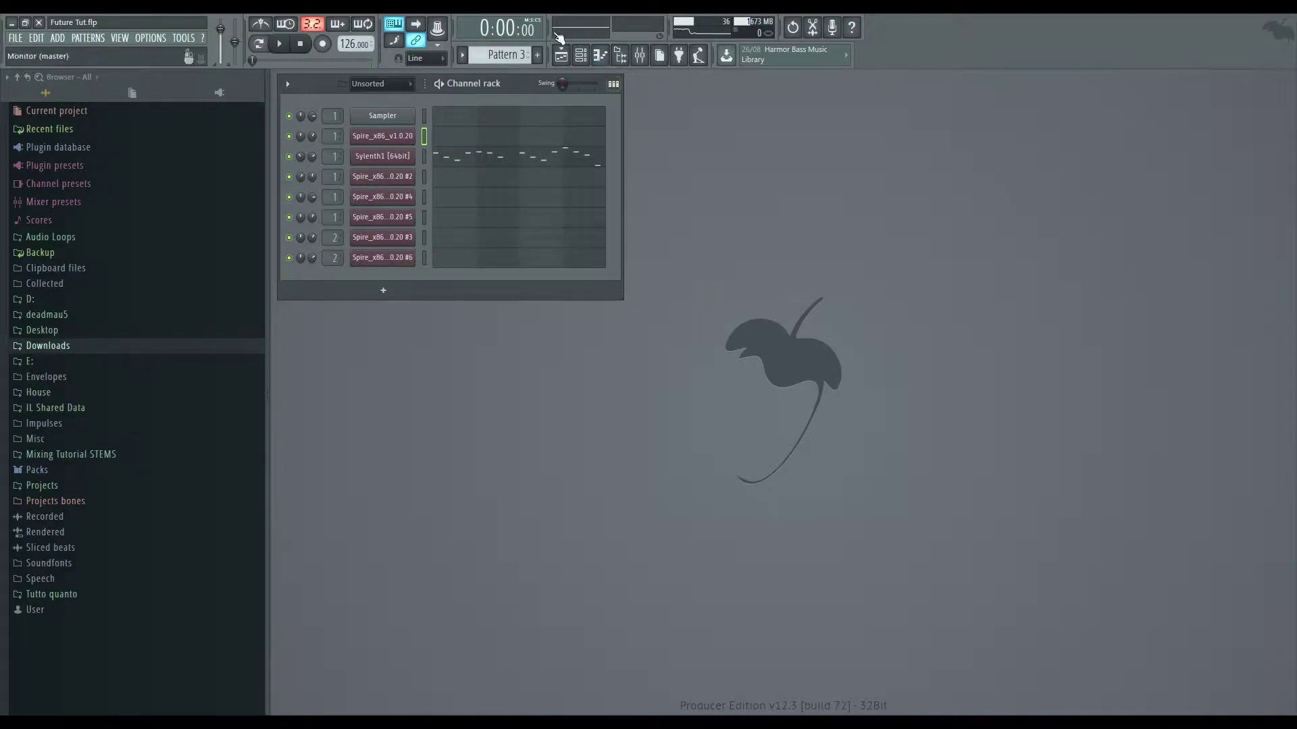
Open the playlist, maximize it and look over the whole track arrangement
click(561, 55)
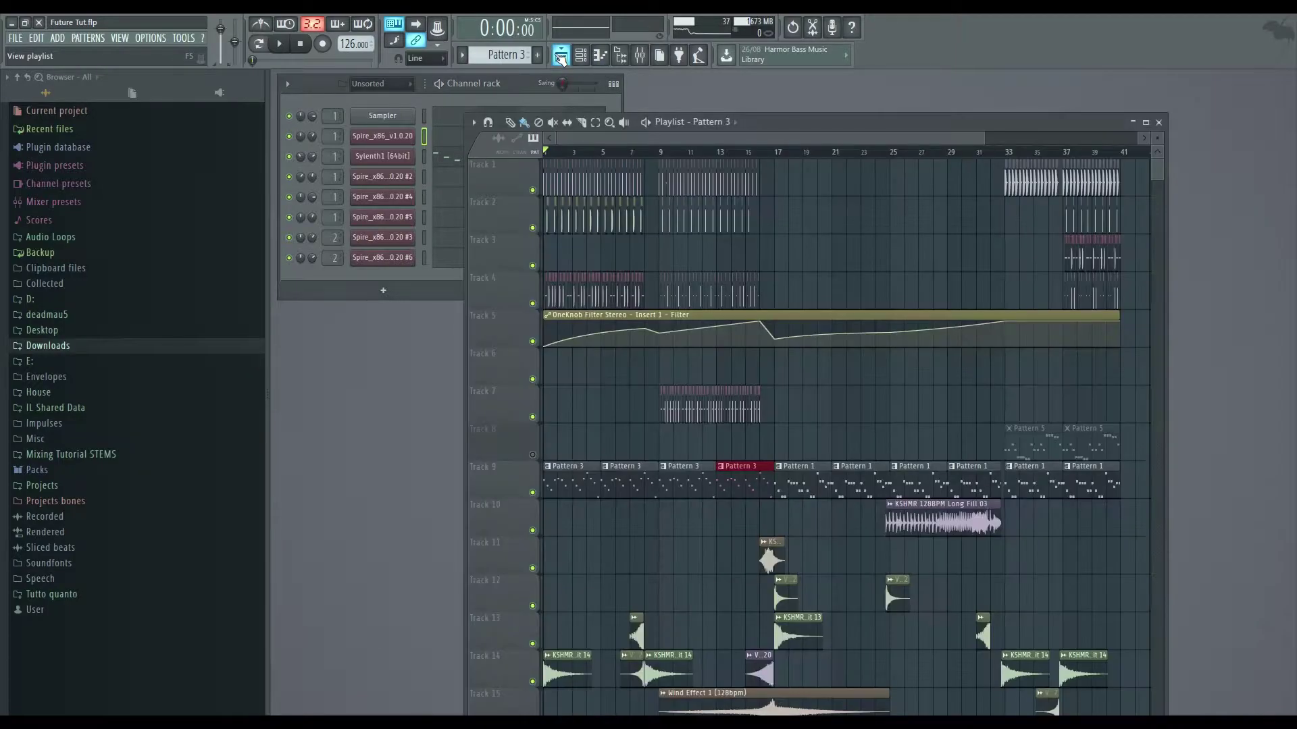
double_click(886, 128)
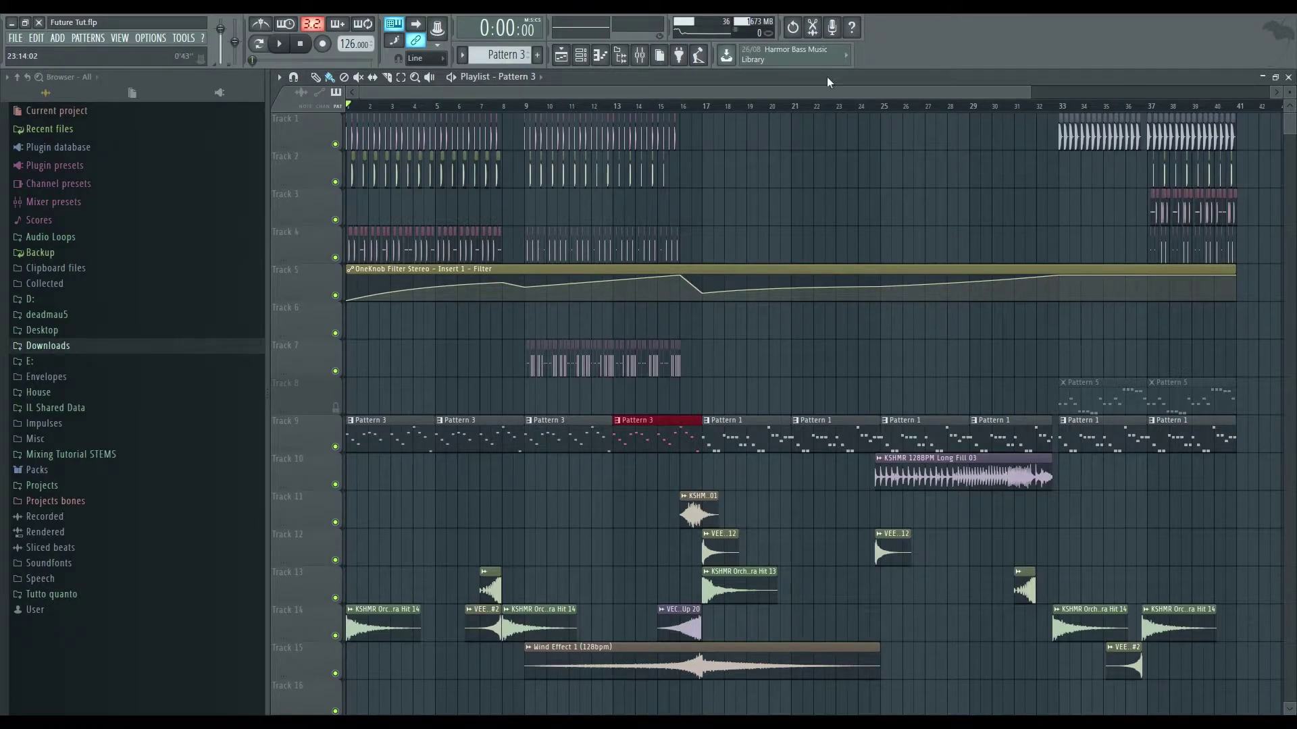
scroll(939, 387, down, 4)
scroll(1206, 416, up, 4)
Solo track 1 to listen to the KSHMR Top Kick 04 part, and restore the playlist to its smaller window size
right_click(336, 144)
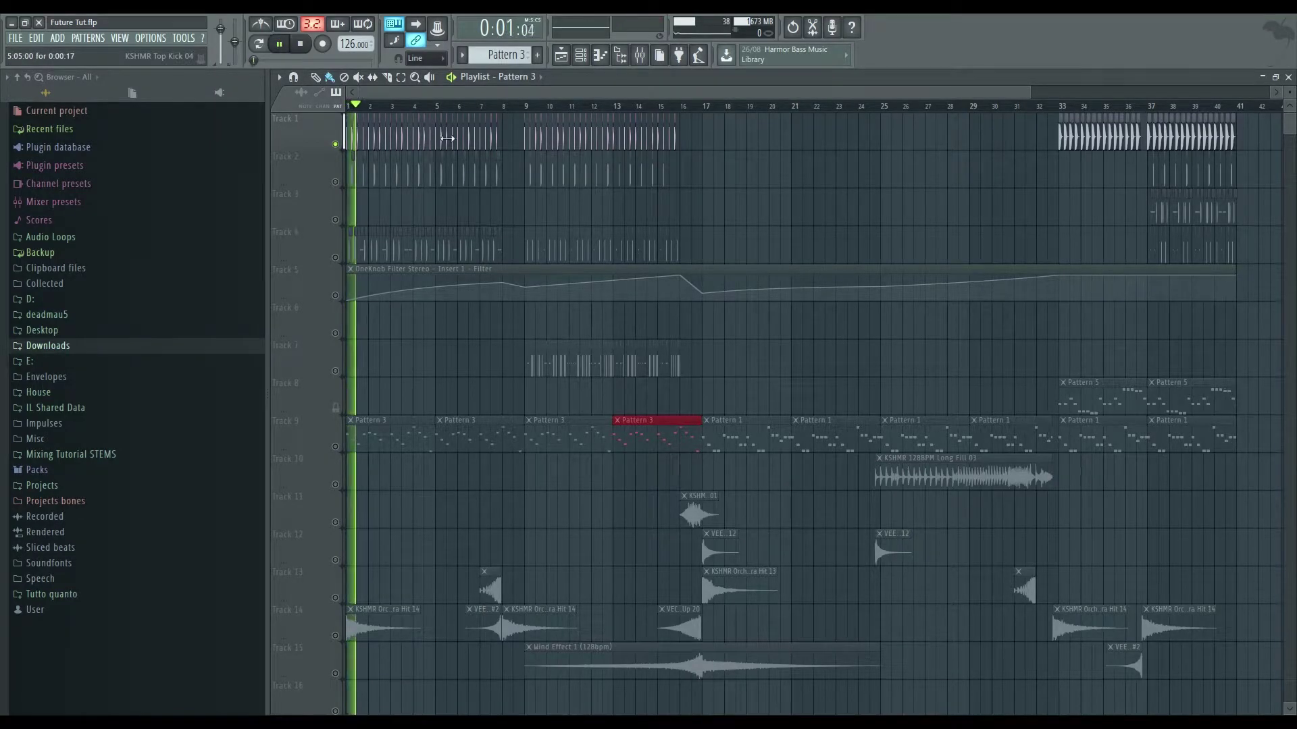
double_click(611, 79)
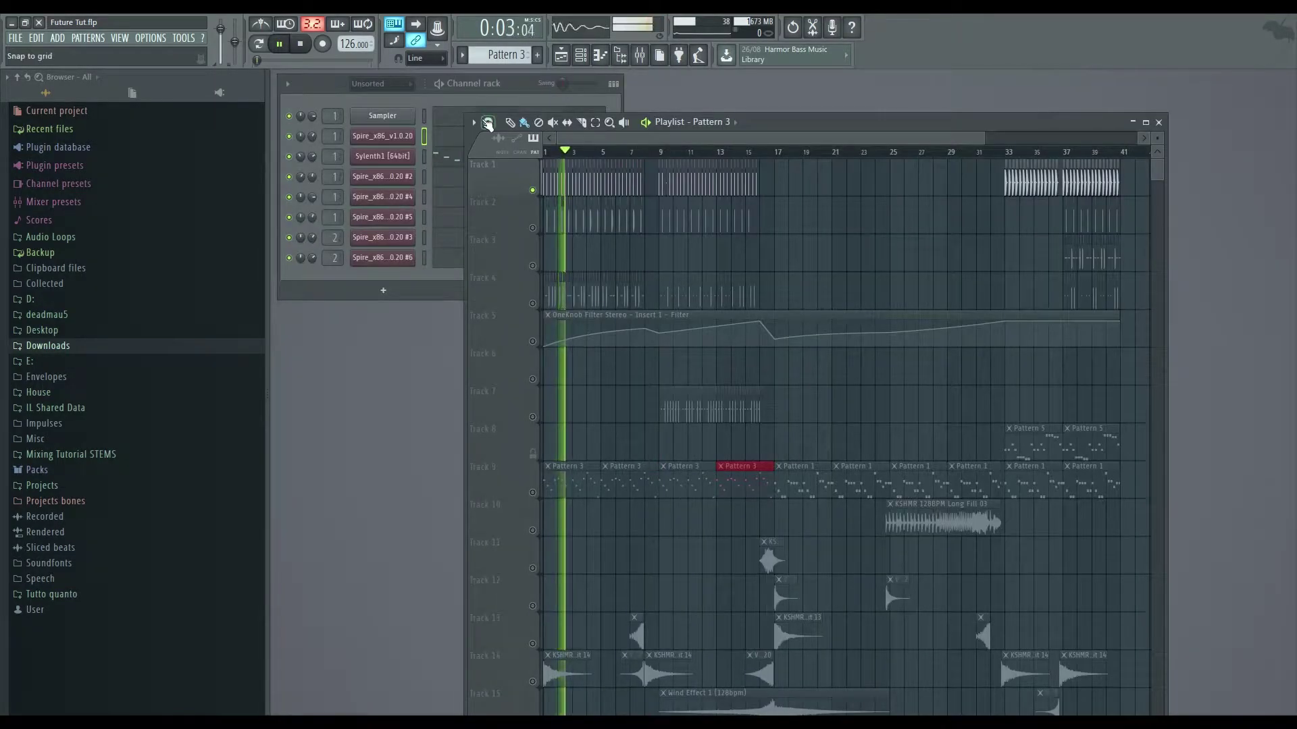
click(573, 184)
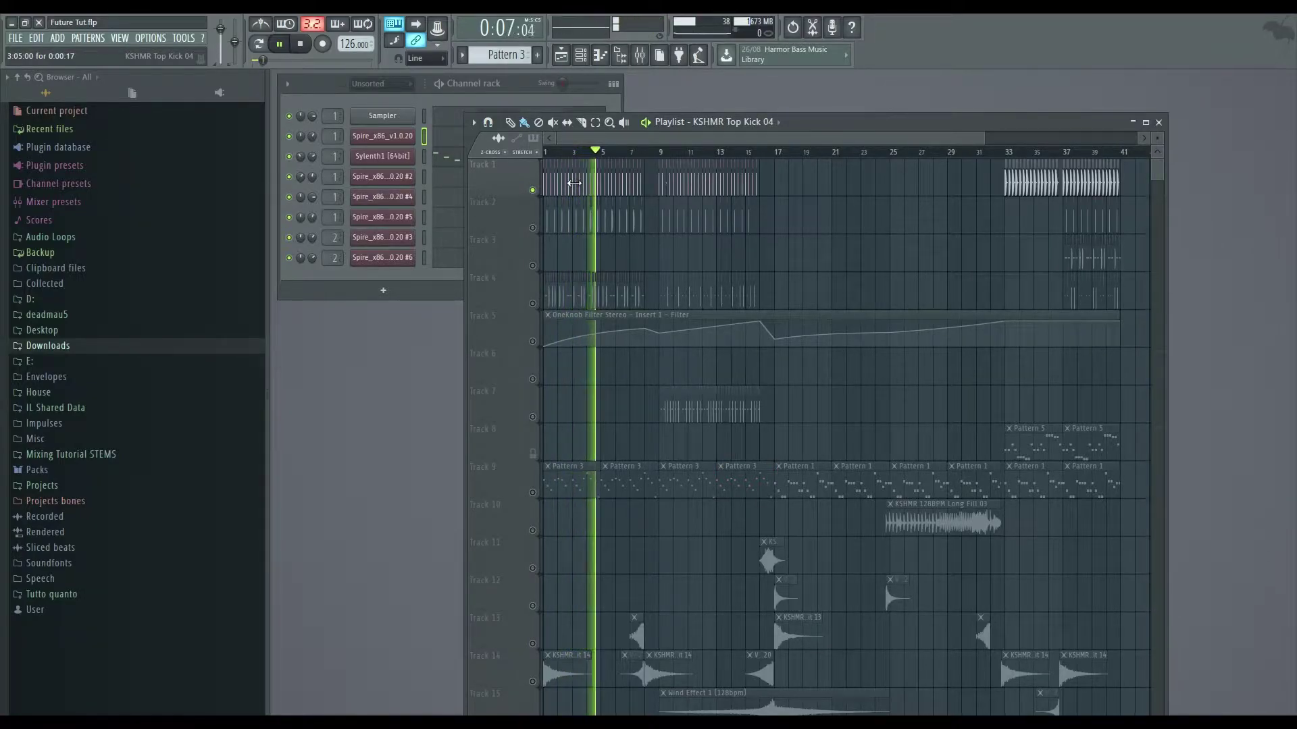
Filter the channel rack to show the Audio channels and stop the playback
click(378, 83)
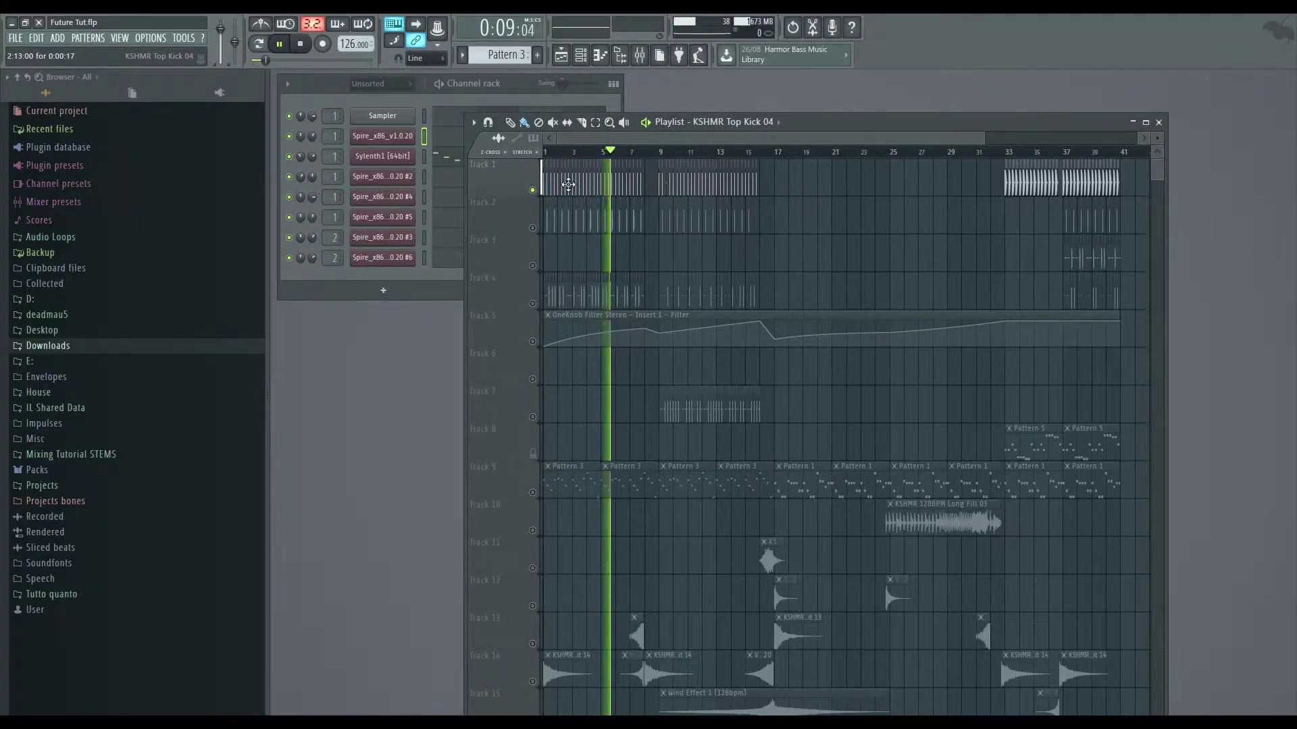
click(378, 115)
key(space)
Solo track 2 in the playlist and play the clap part from the start
right_click(527, 226)
click(534, 230)
right_click(534, 230)
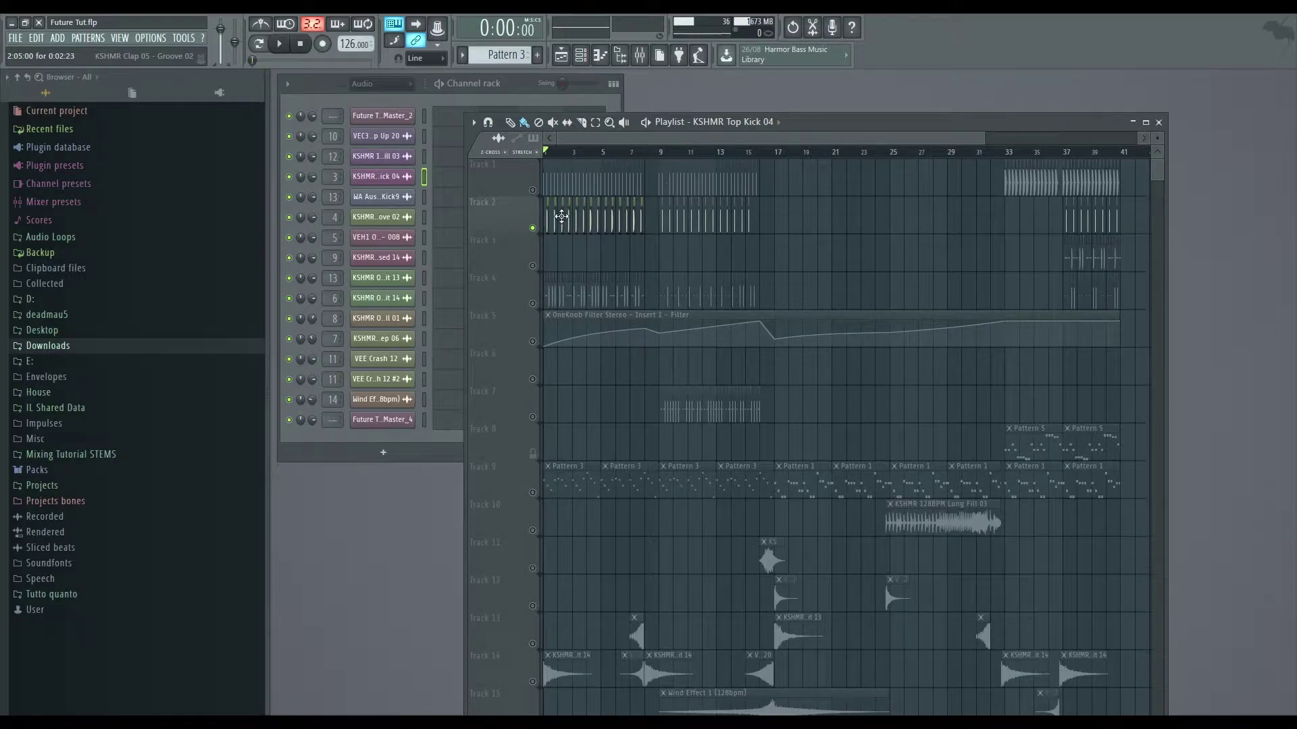
key(space)
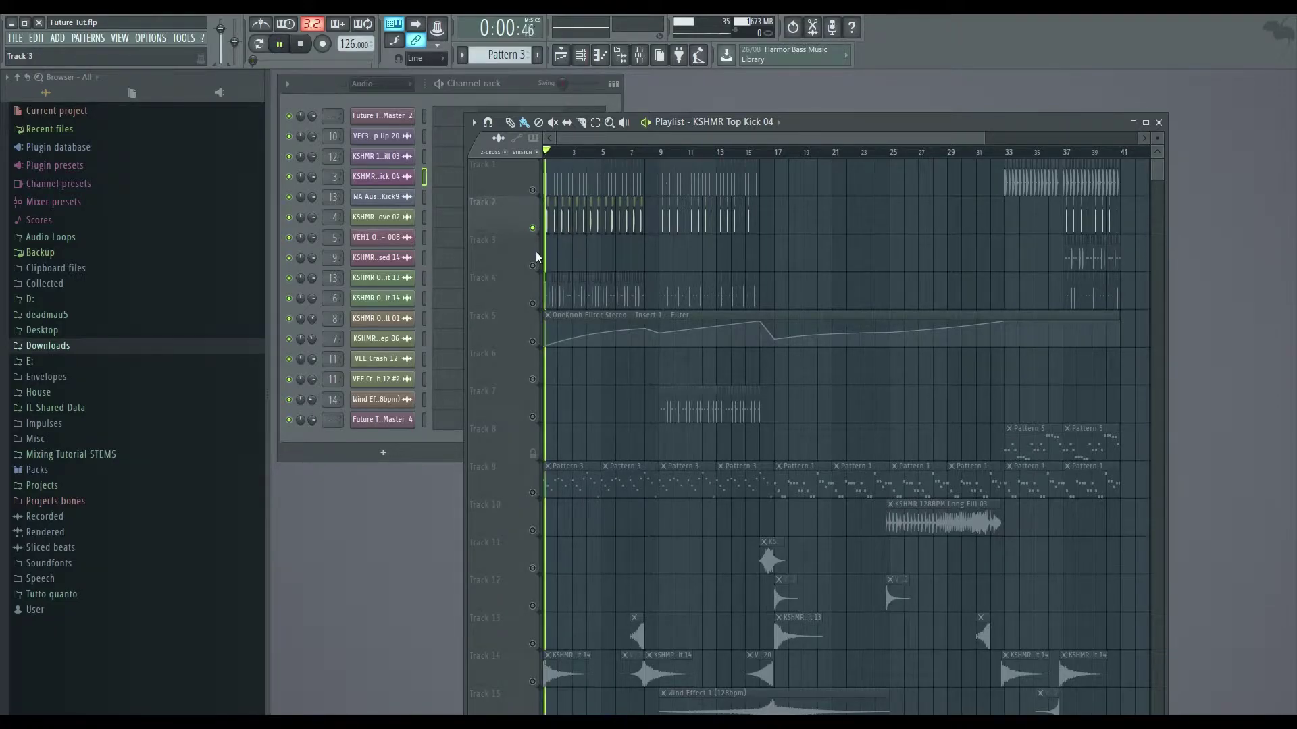
key(space)
Enable track 4, mute track 2, and play the open hi-hat part on its own
click(533, 304)
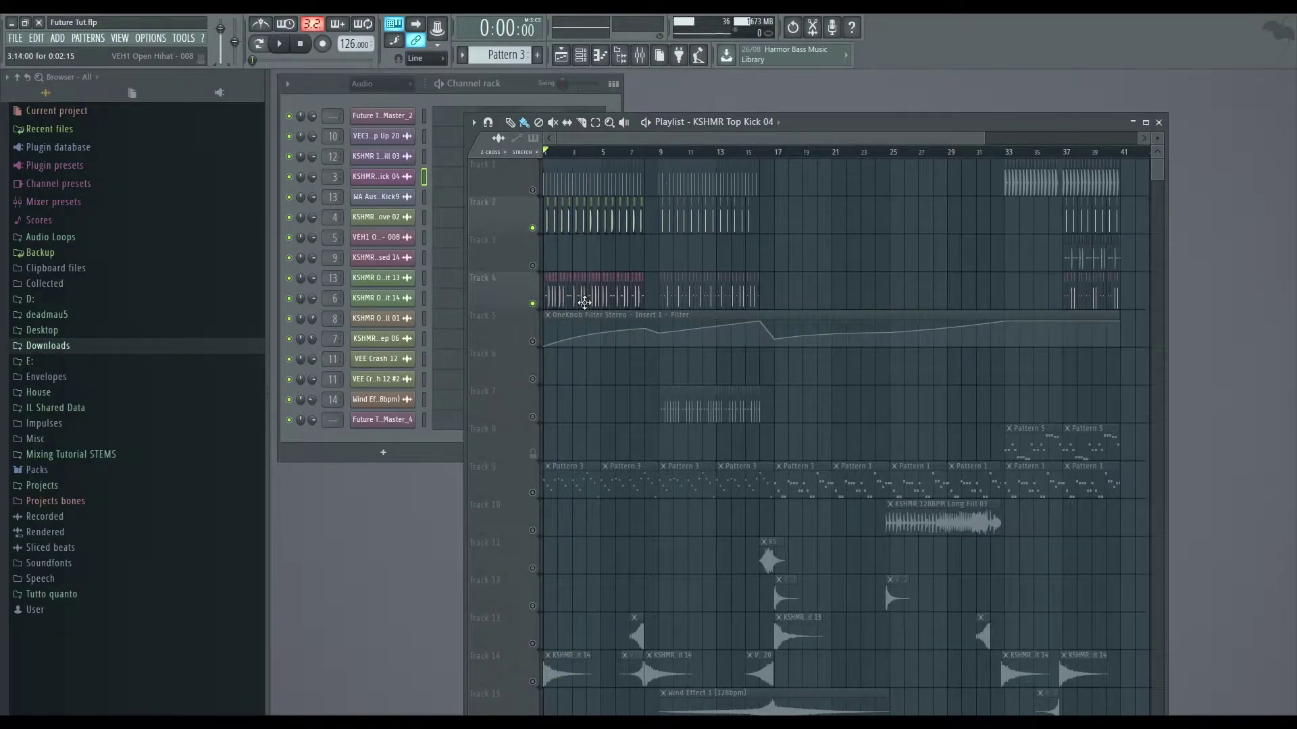
click(532, 227)
key(space)
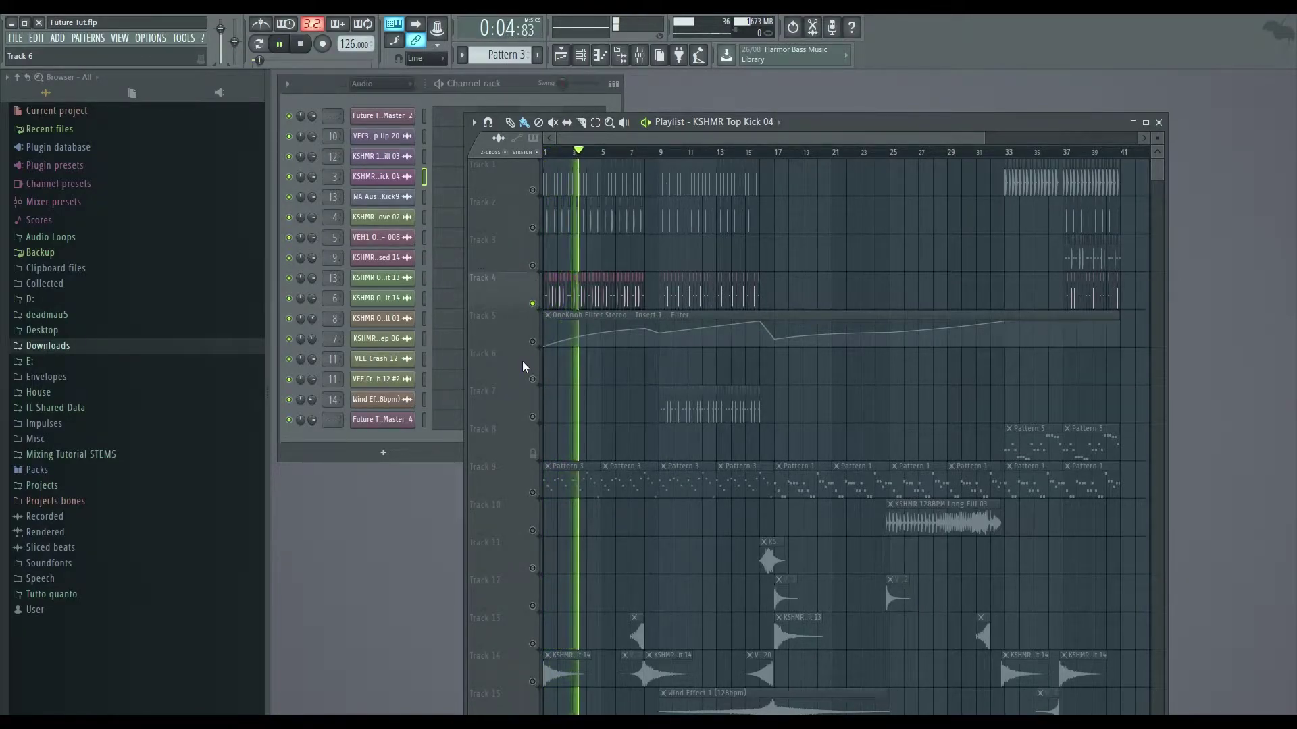
key(space)
Listen to the melody patterns on track 9 together with the OneKnob Filter automation on track 5, without the drum tracks
click(534, 492)
key(space)
click(533, 341)
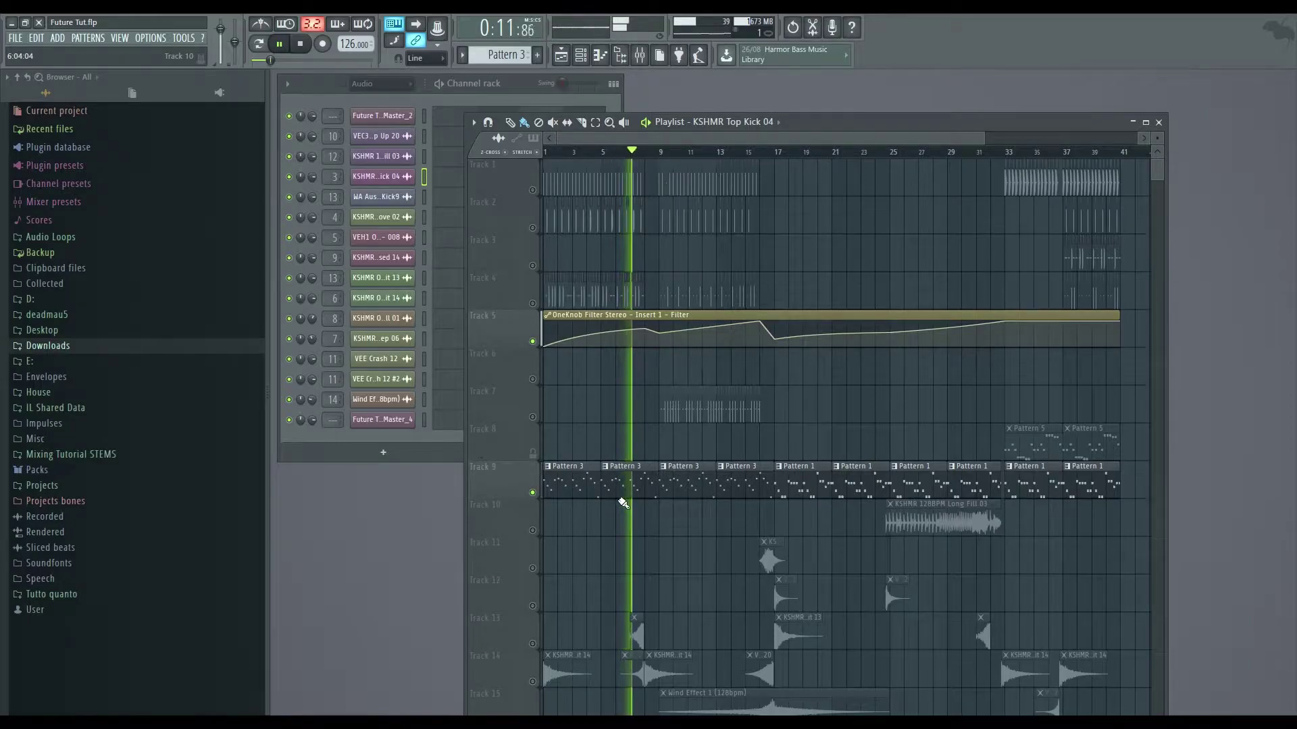
key(space)
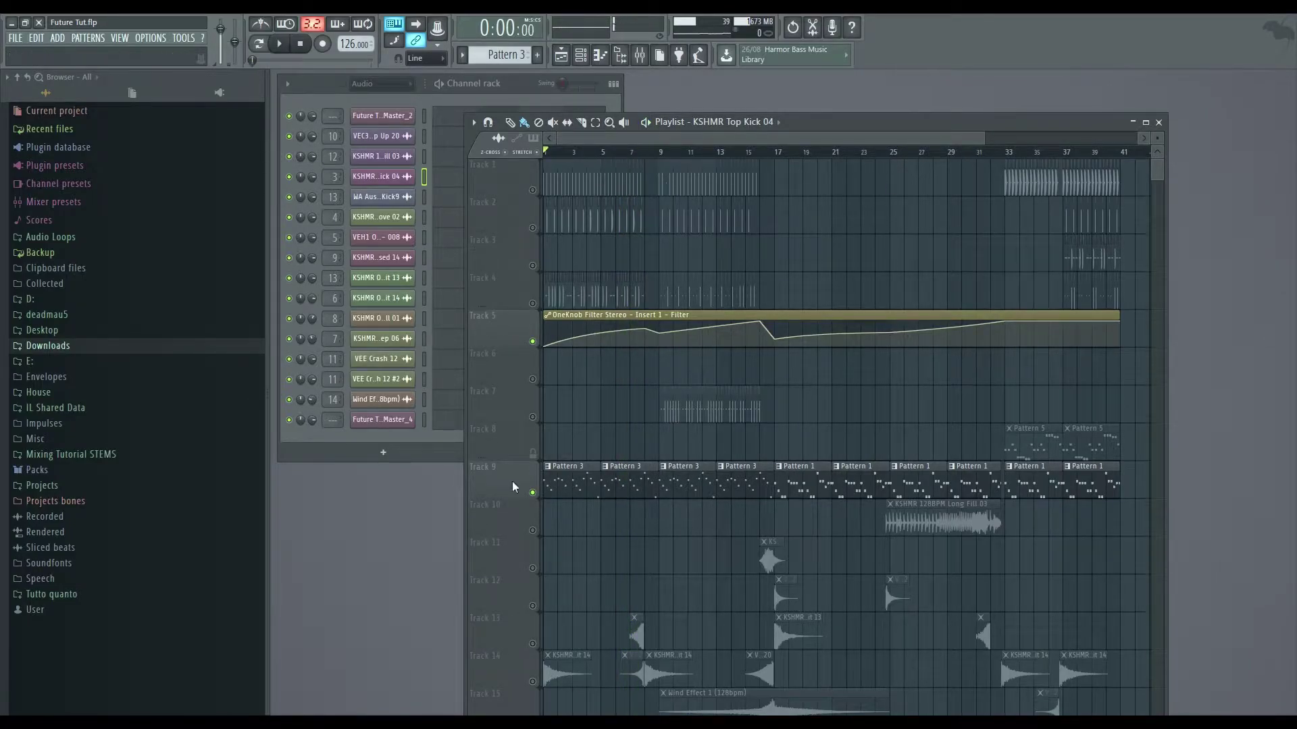
Unmute tracks 1 to 4, and reactivate all the remaining muted playlist tracks
drag(985, 132, 841, 132)
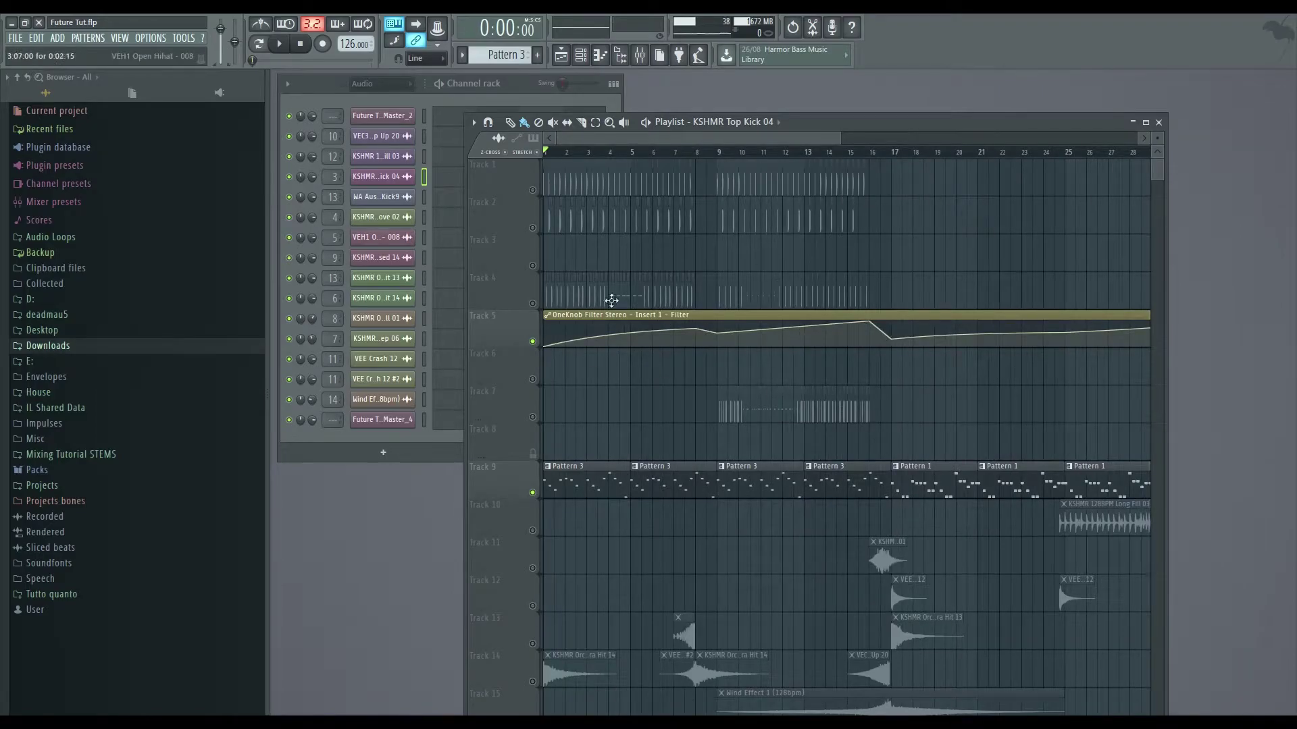
scroll(620, 594, down, 2)
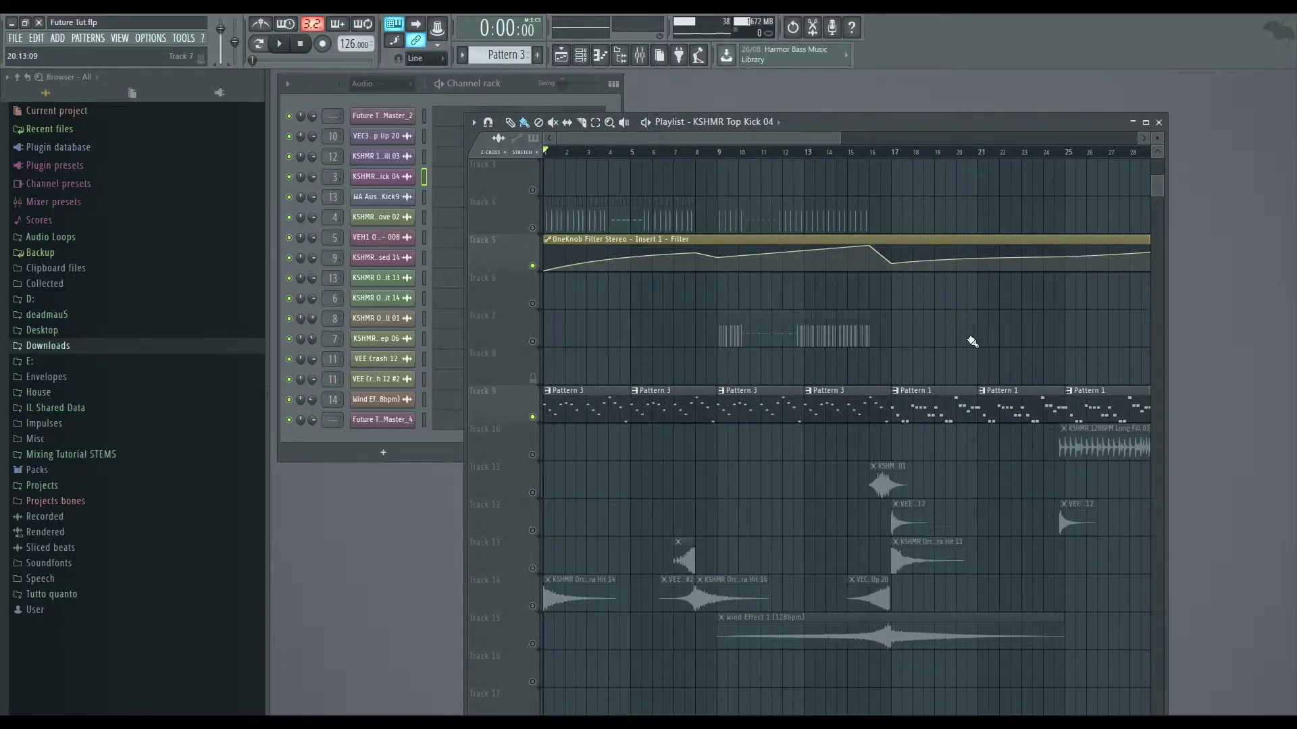
scroll(819, 410, up, 2)
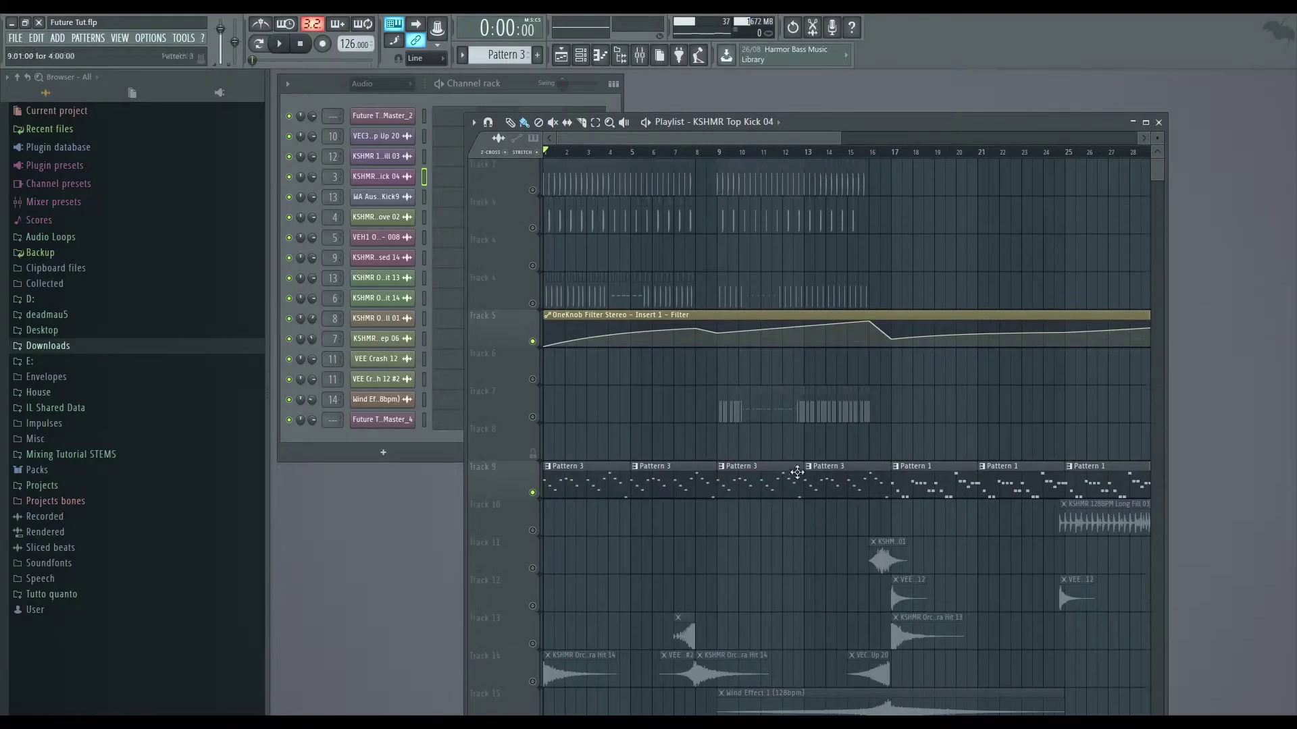
click(532, 189)
click(532, 228)
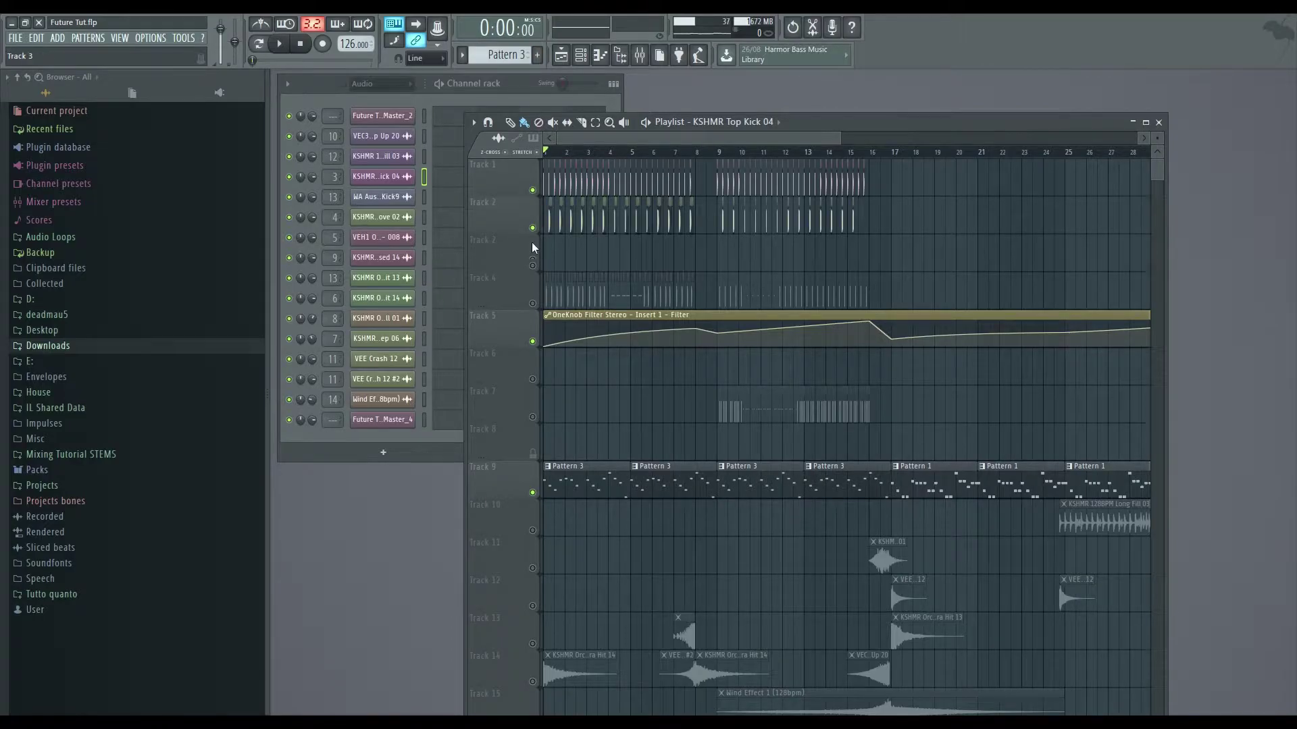
click(532, 304)
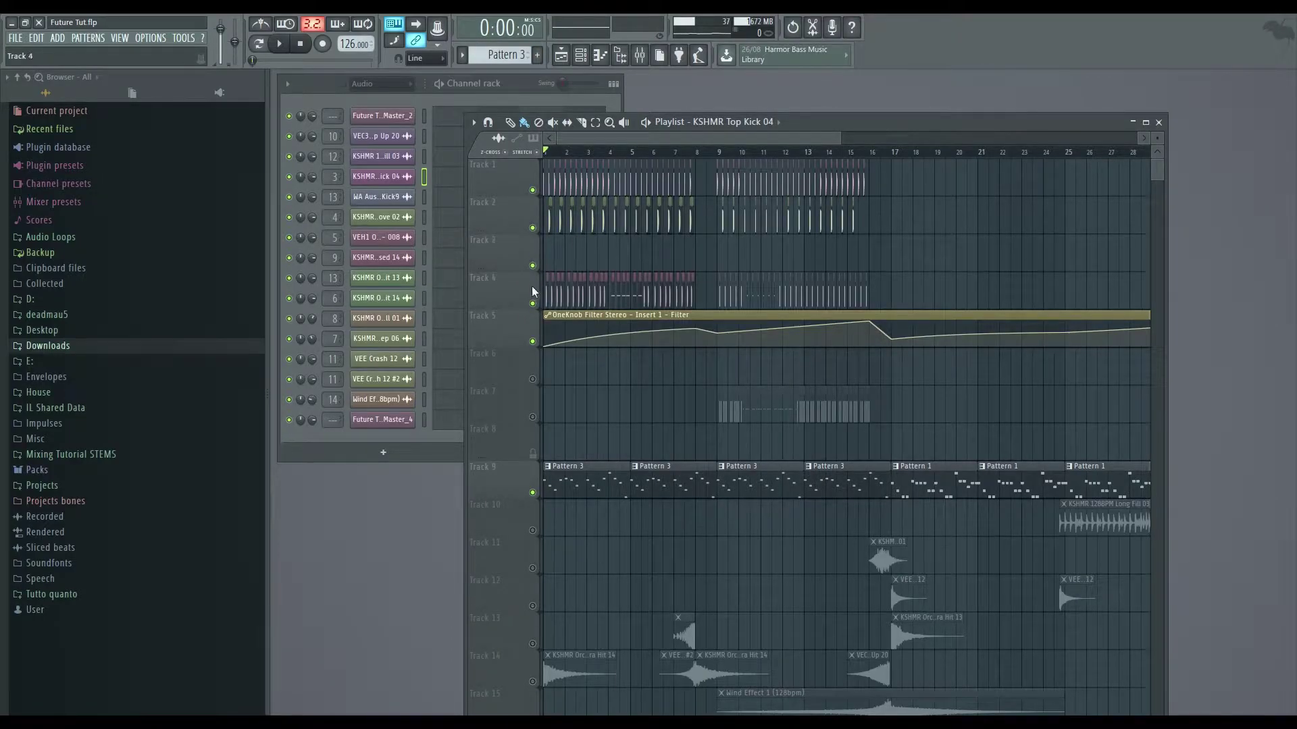
ctrl+click(533, 492)
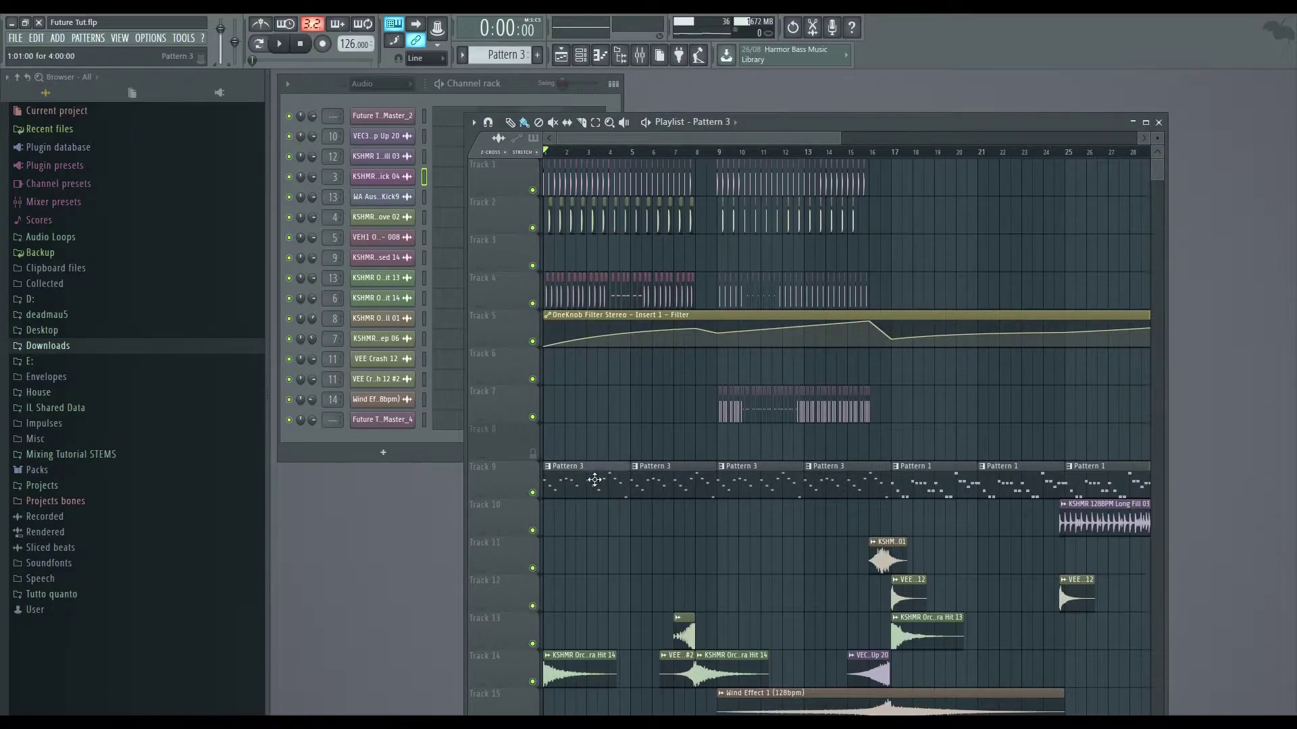
Filter the channel rack to the Unsorted channels and switch to Pattern 1
click(377, 84)
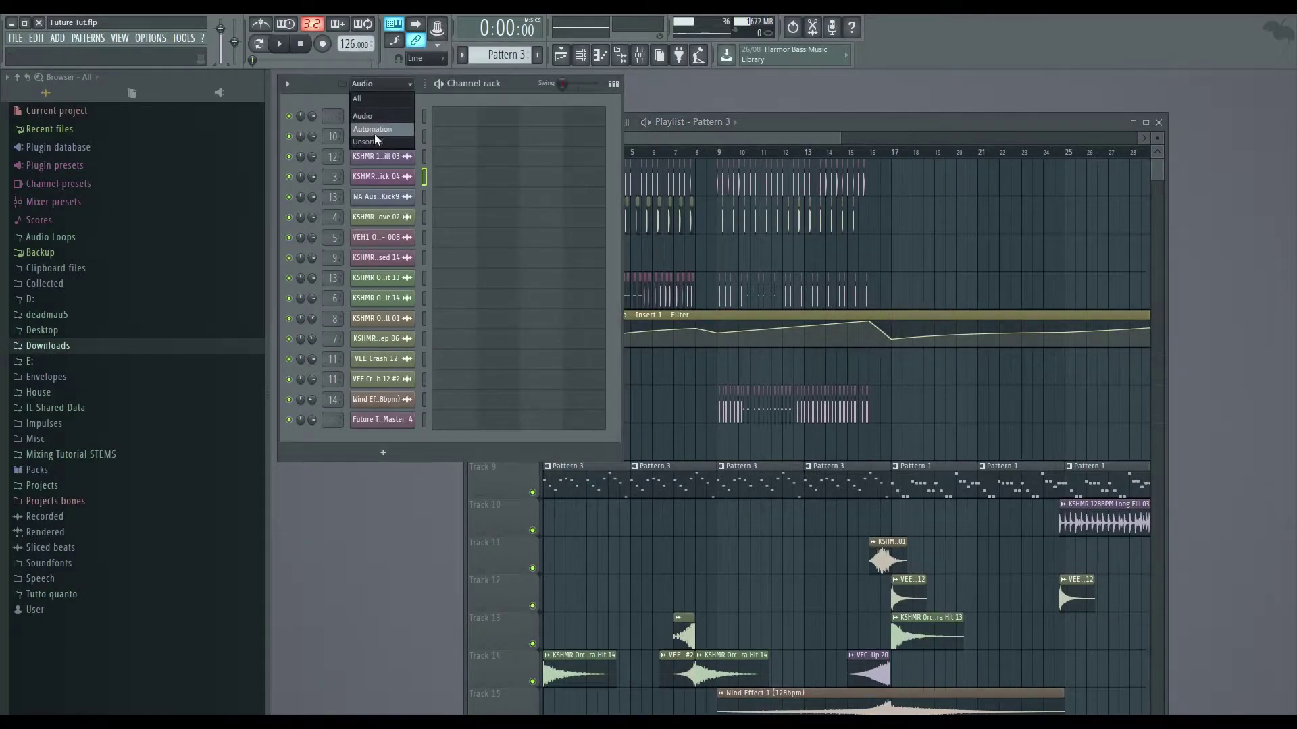
click(374, 141)
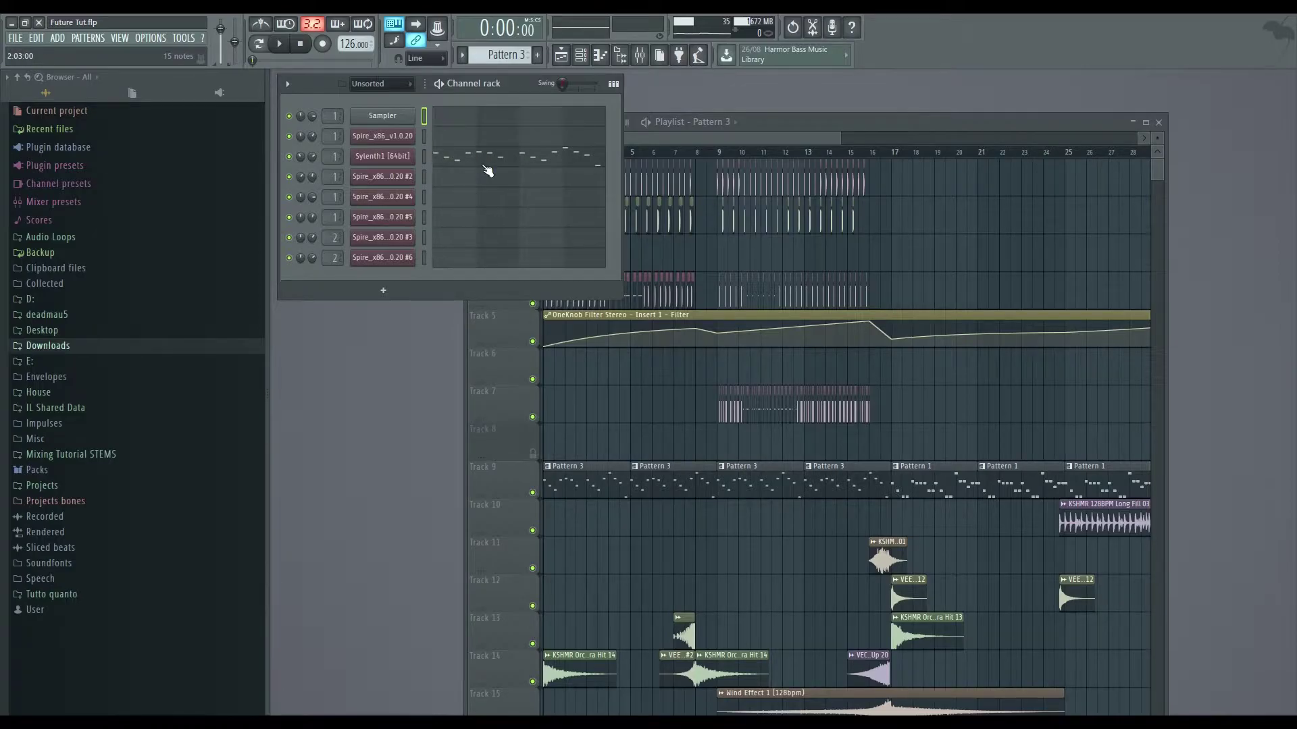
key(KP_Subtract)
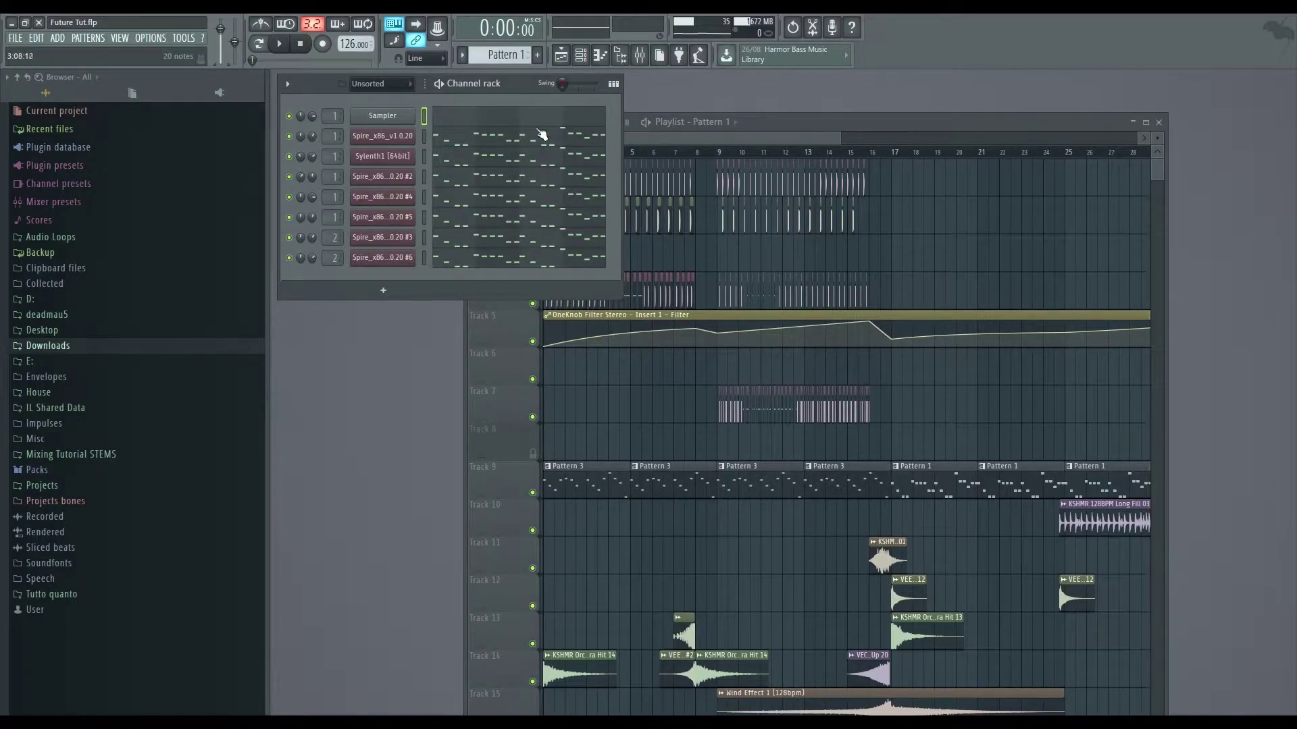
Open the Spire and Sylenth1 channels one after another to examine the synth presets, and close the last plugin window
click(402, 138)
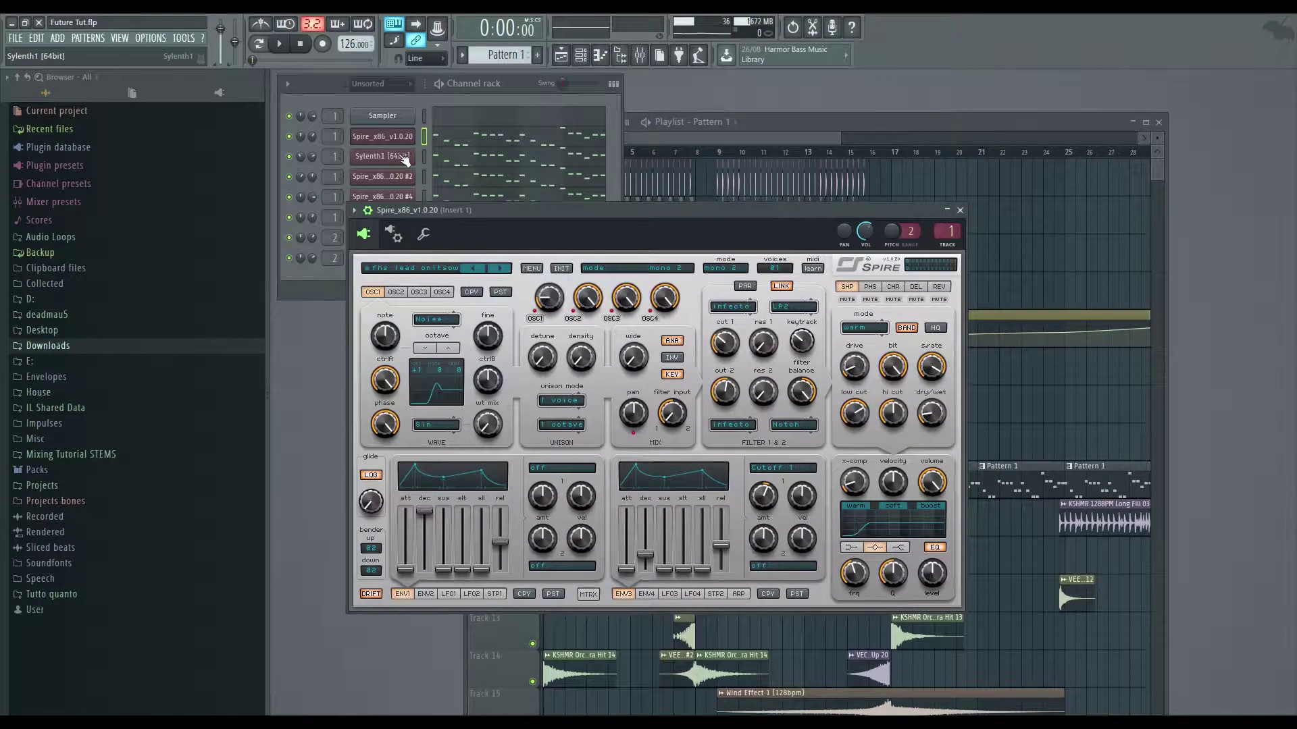
click(403, 157)
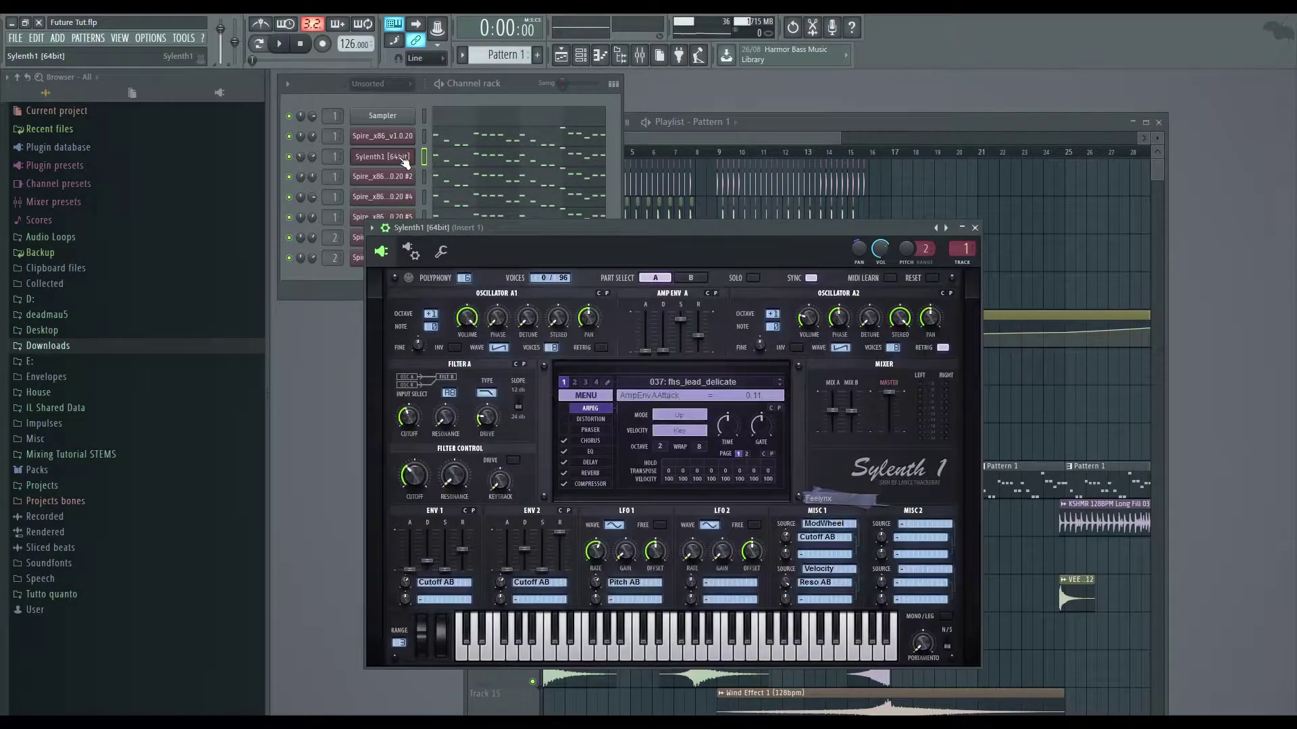
click(404, 178)
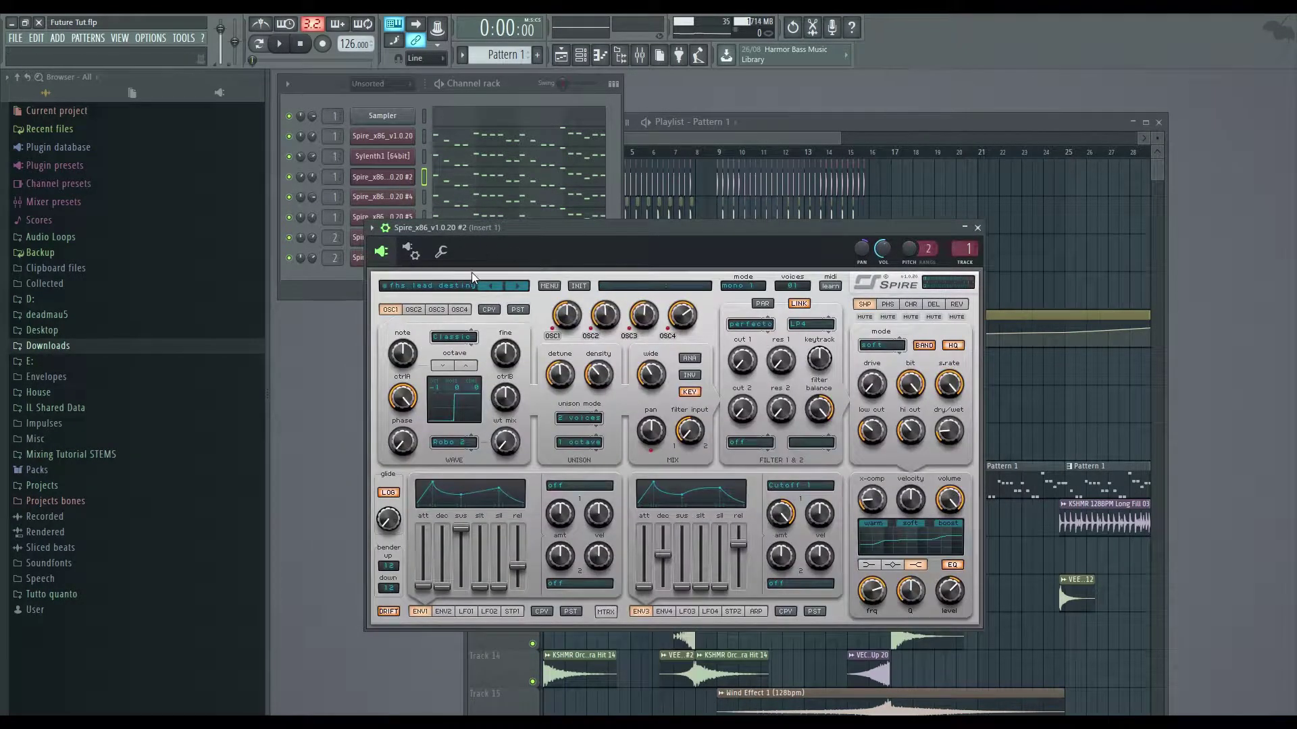
click(390, 196)
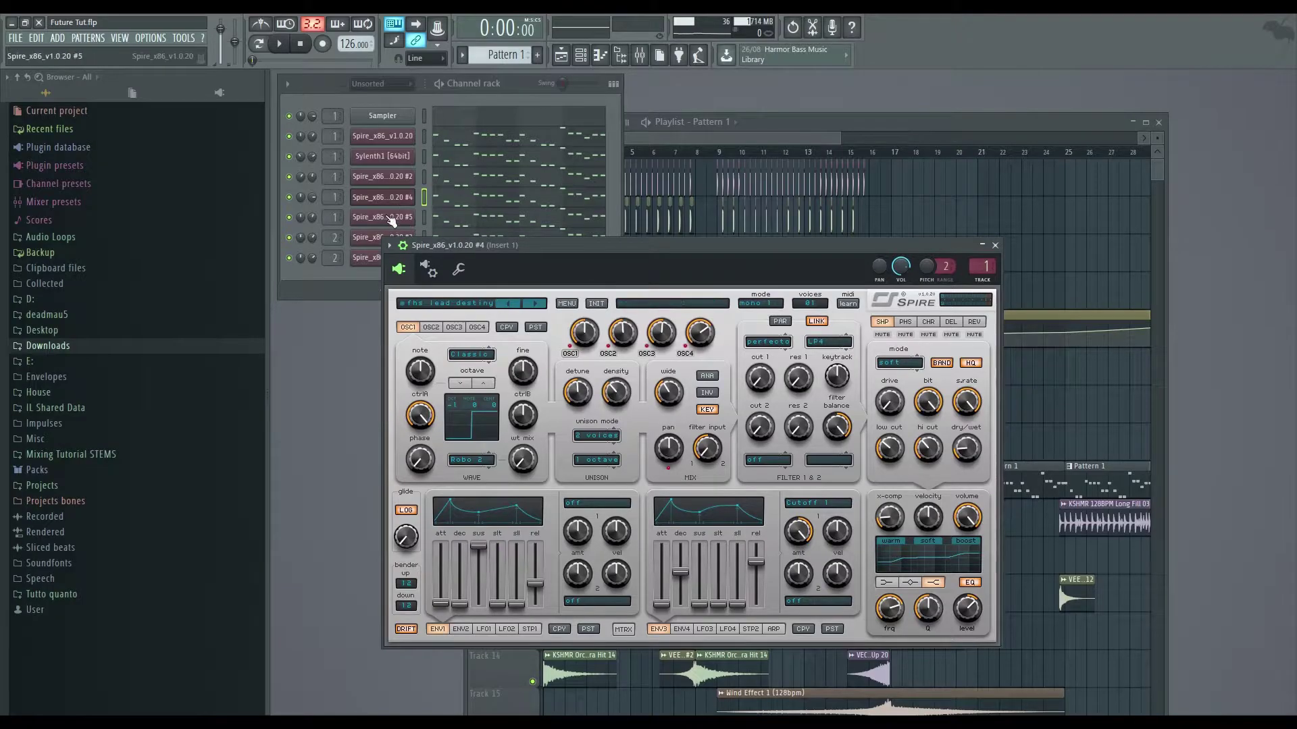
click(390, 217)
click(390, 237)
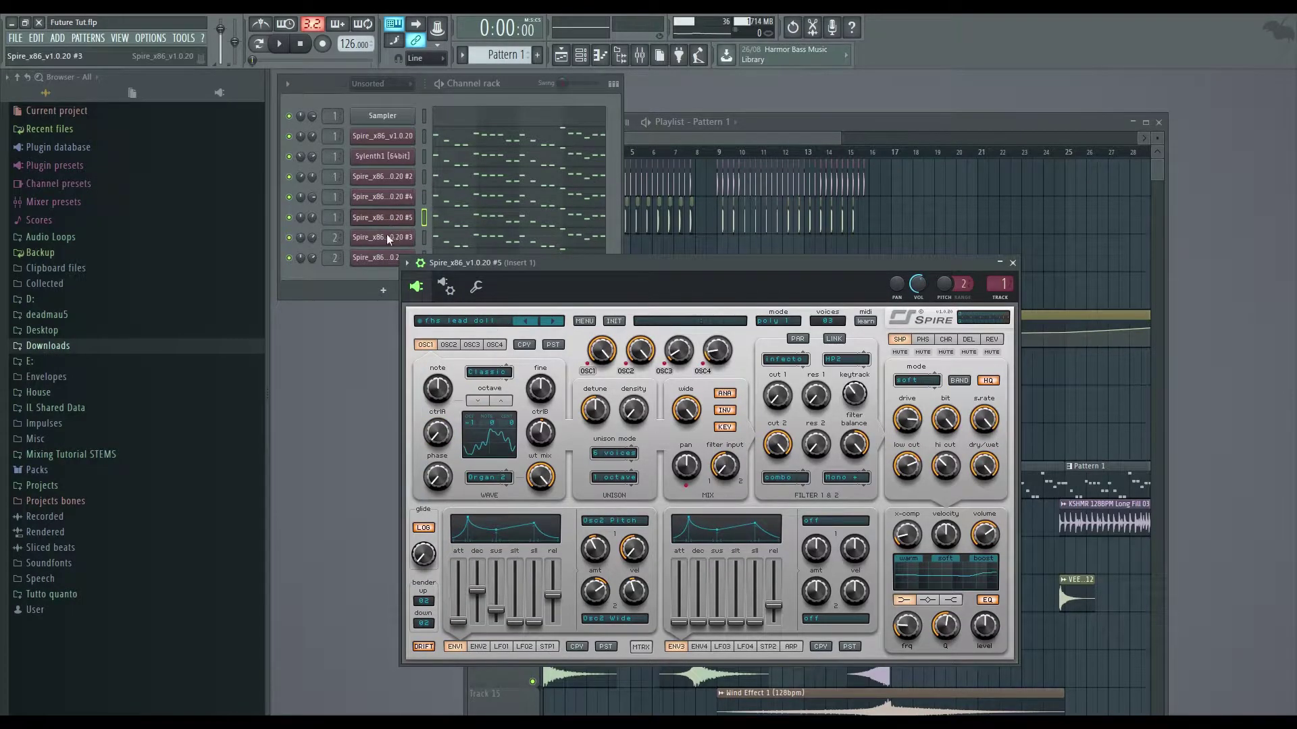
click(372, 261)
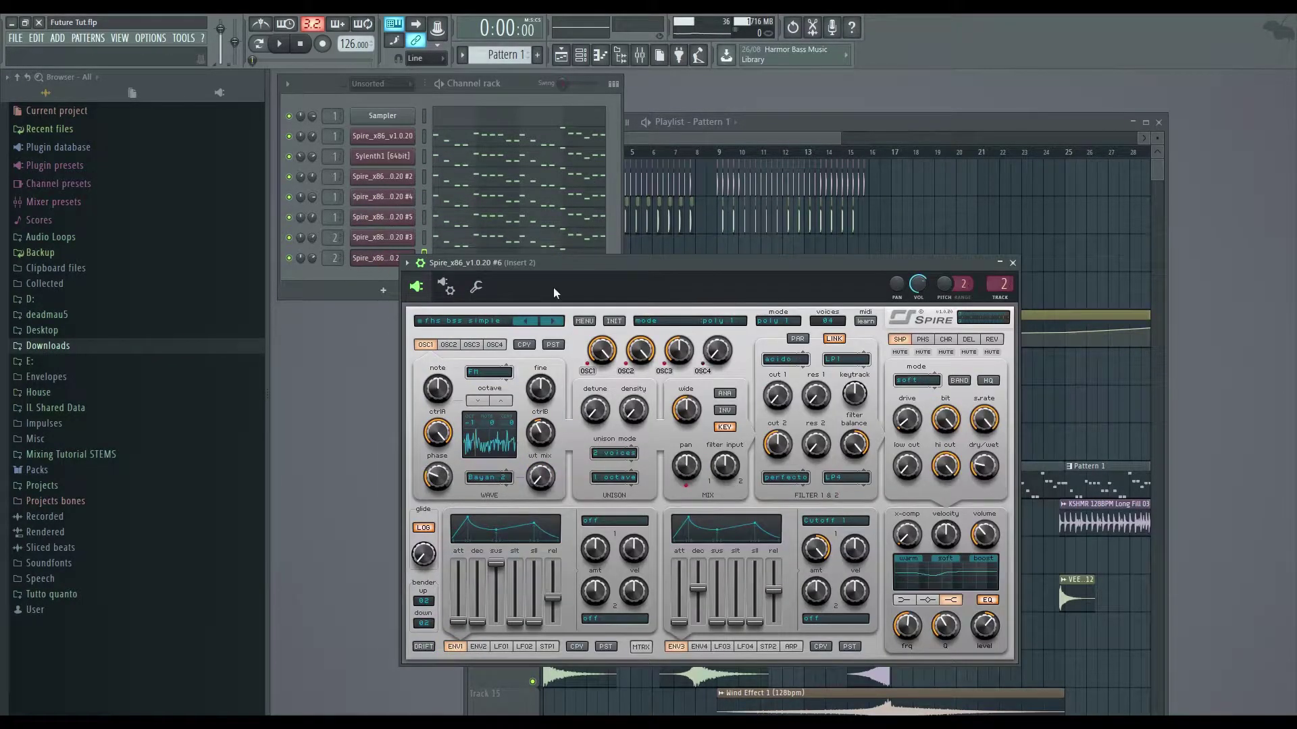
click(1012, 262)
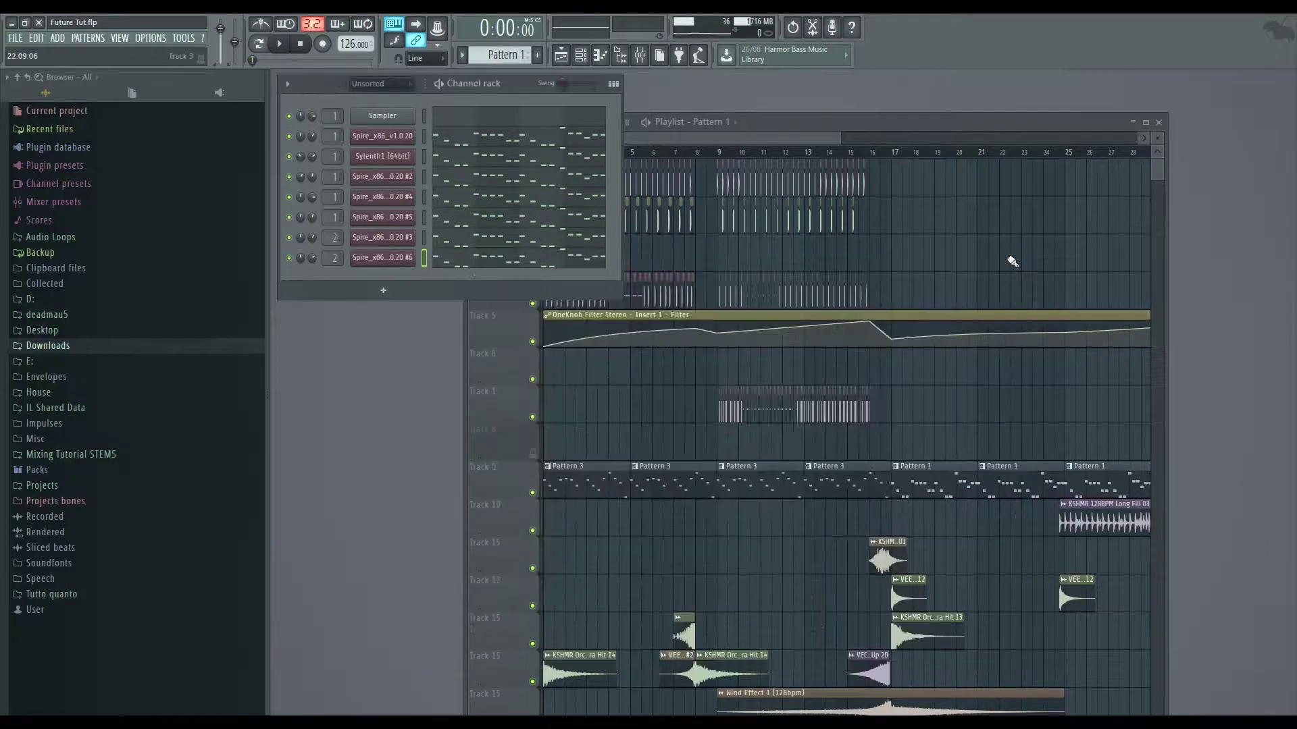
Bring the playlist to the front and play the arrangement from the start with all tracks active, stopping after bar 9
click(769, 127)
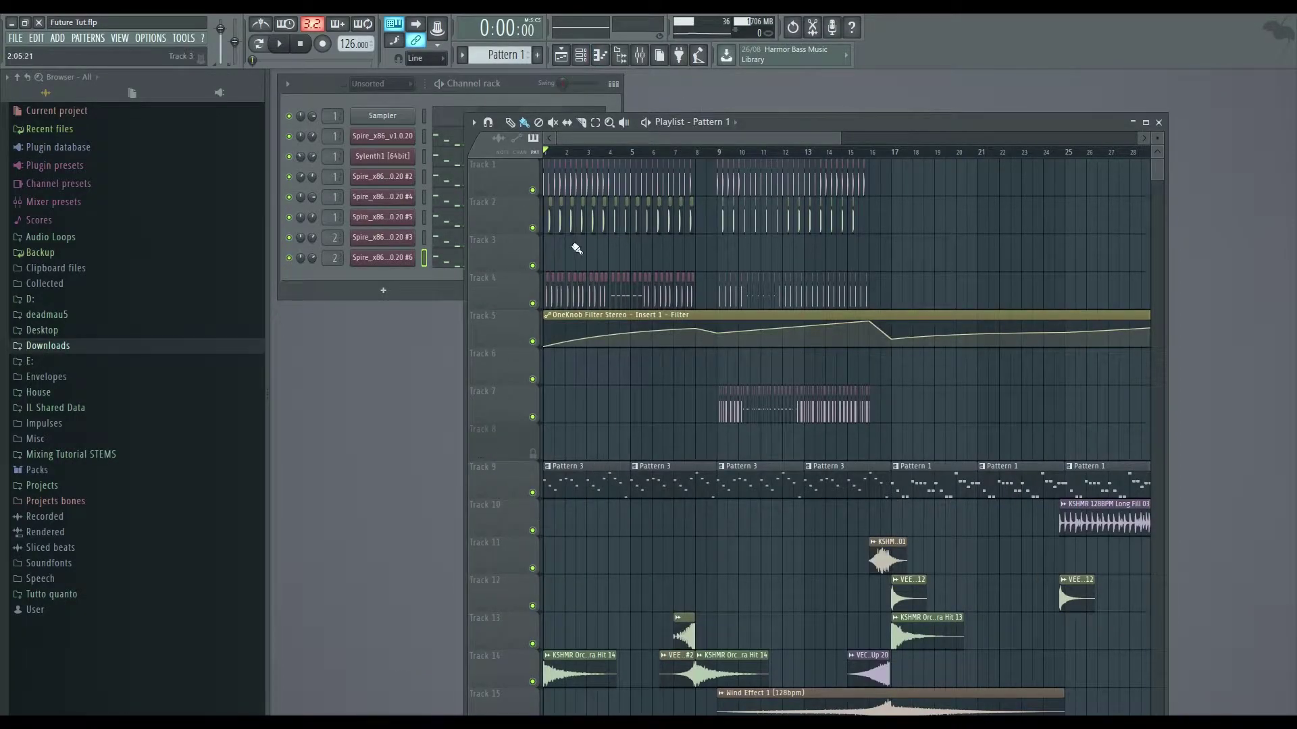
scroll(593, 484, down, 2)
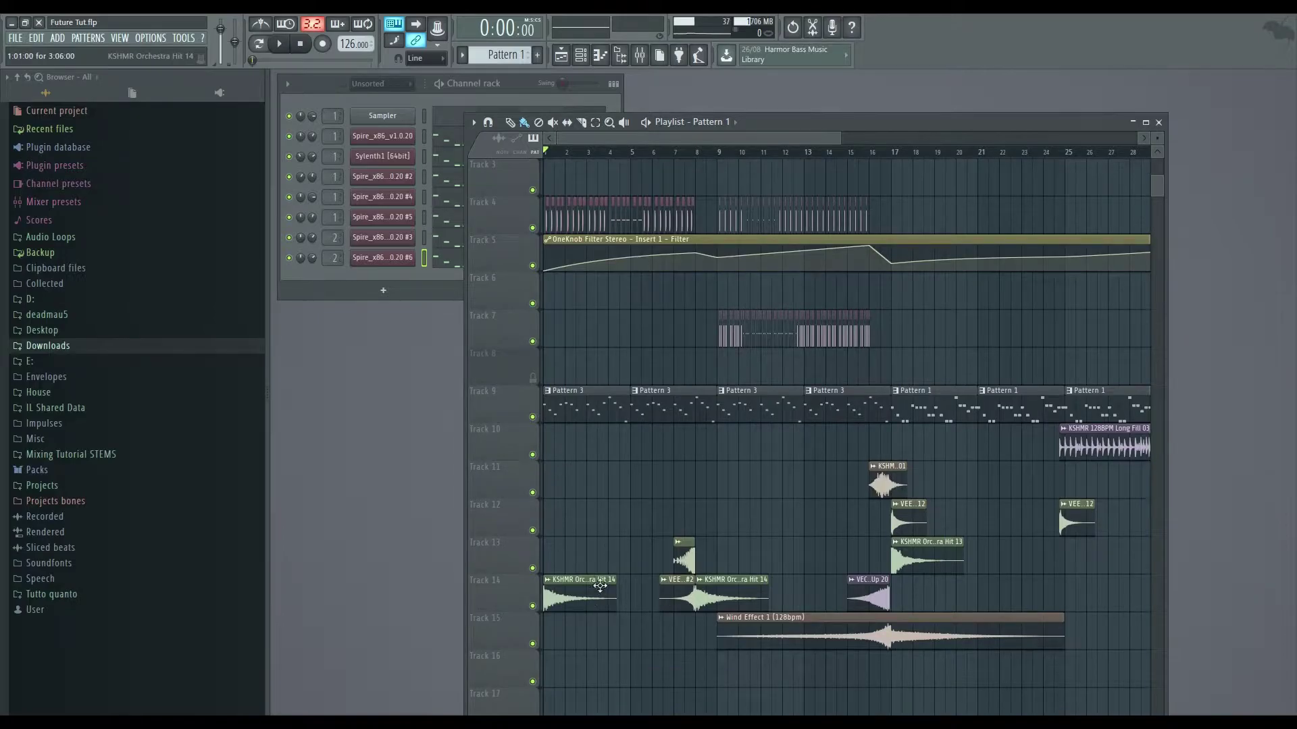
key(space)
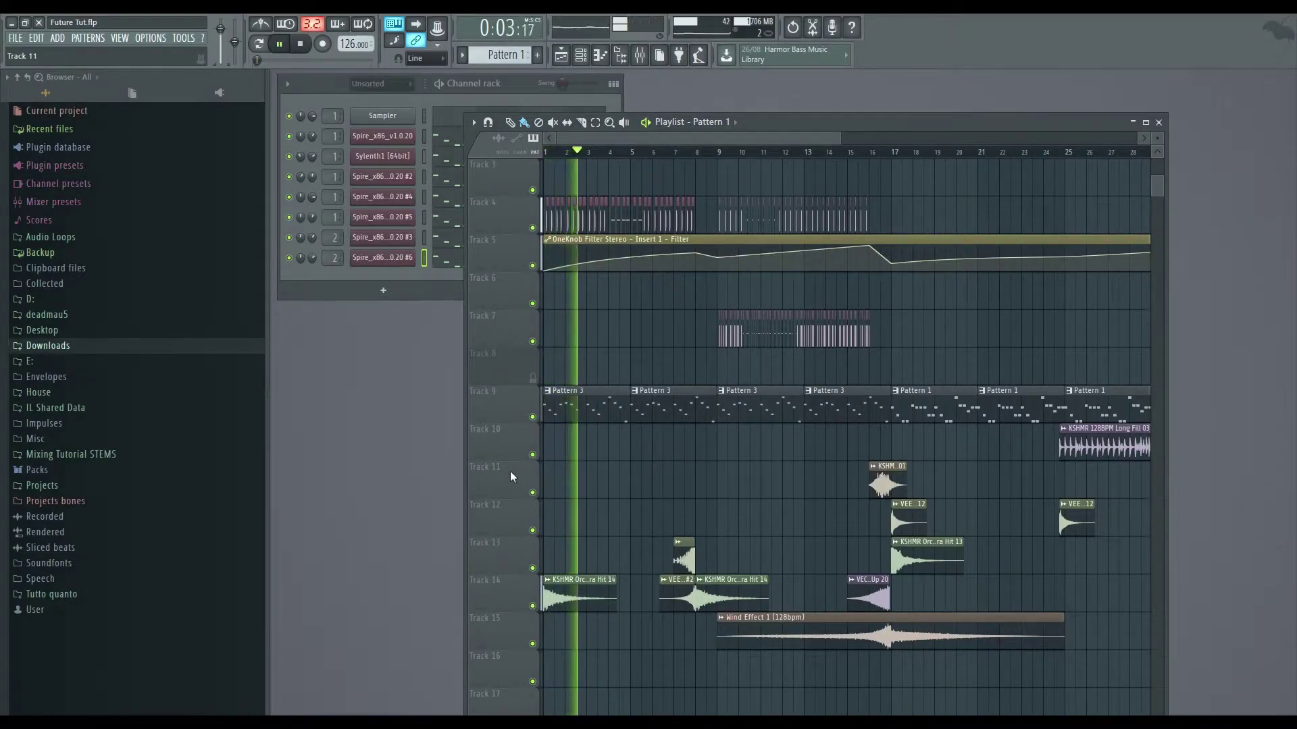
scroll(512, 472, up, 2)
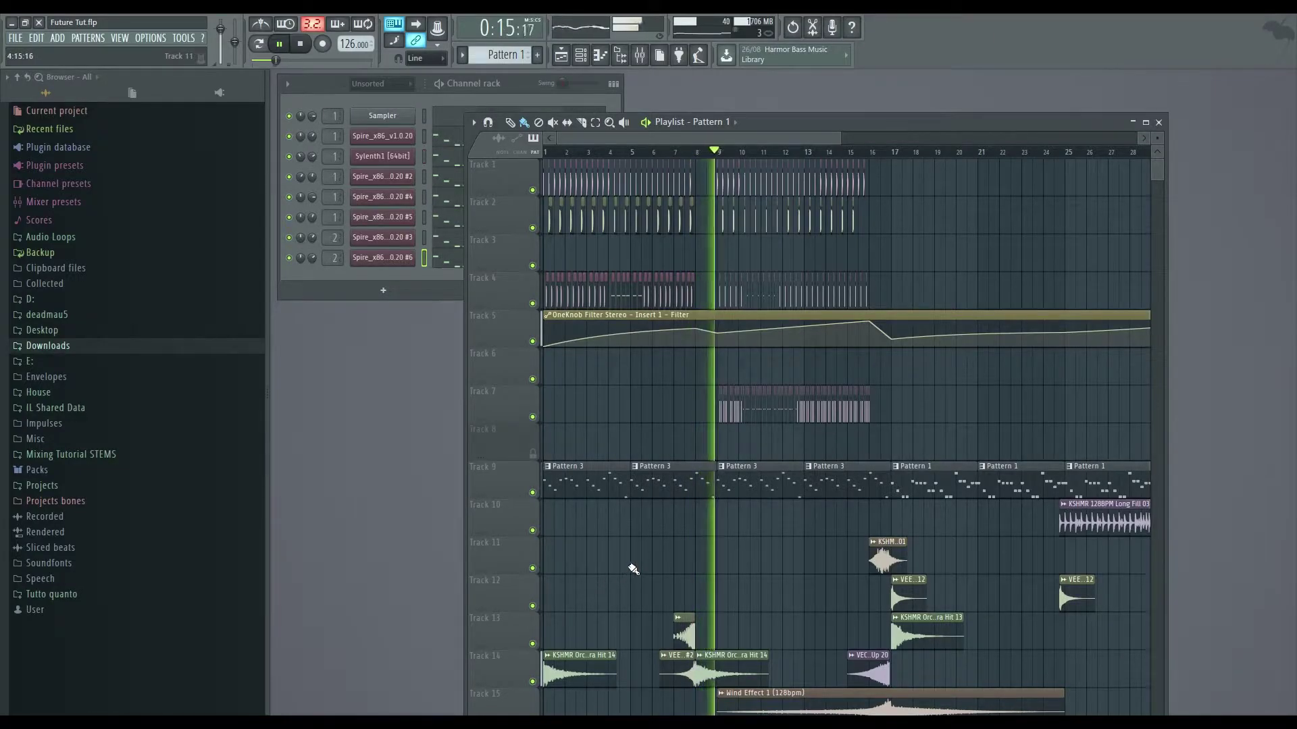
scroll(570, 551, down, 2)
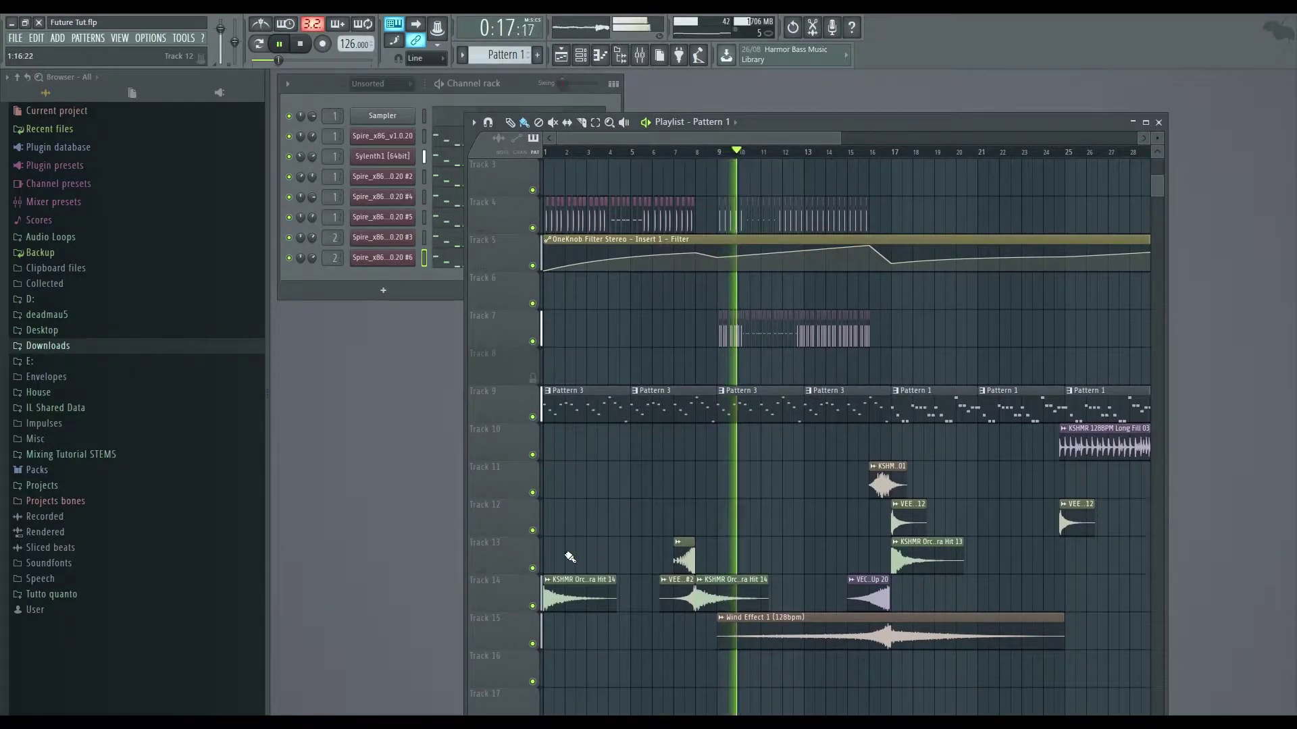
key(space)
Solo track 13 and place the playback position at the start of its first clip, near bar 7
right_click(532, 569)
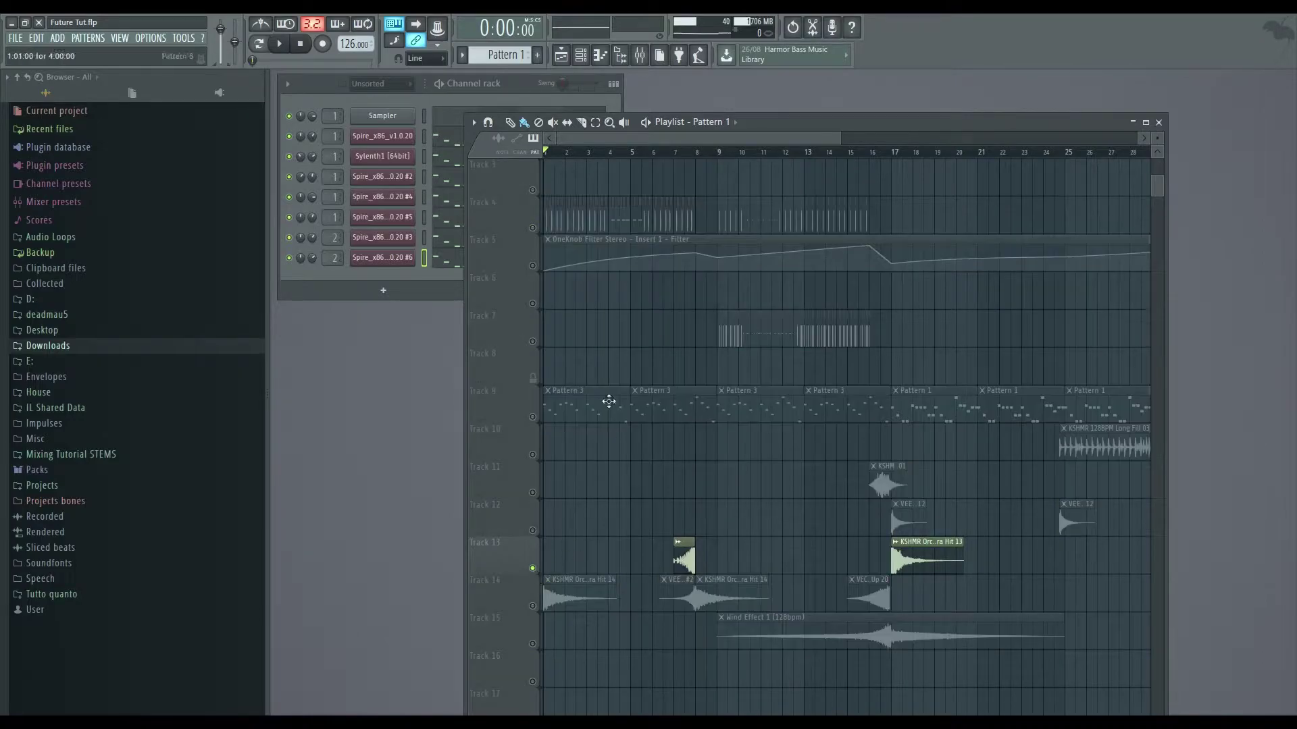
click(697, 154)
click(684, 157)
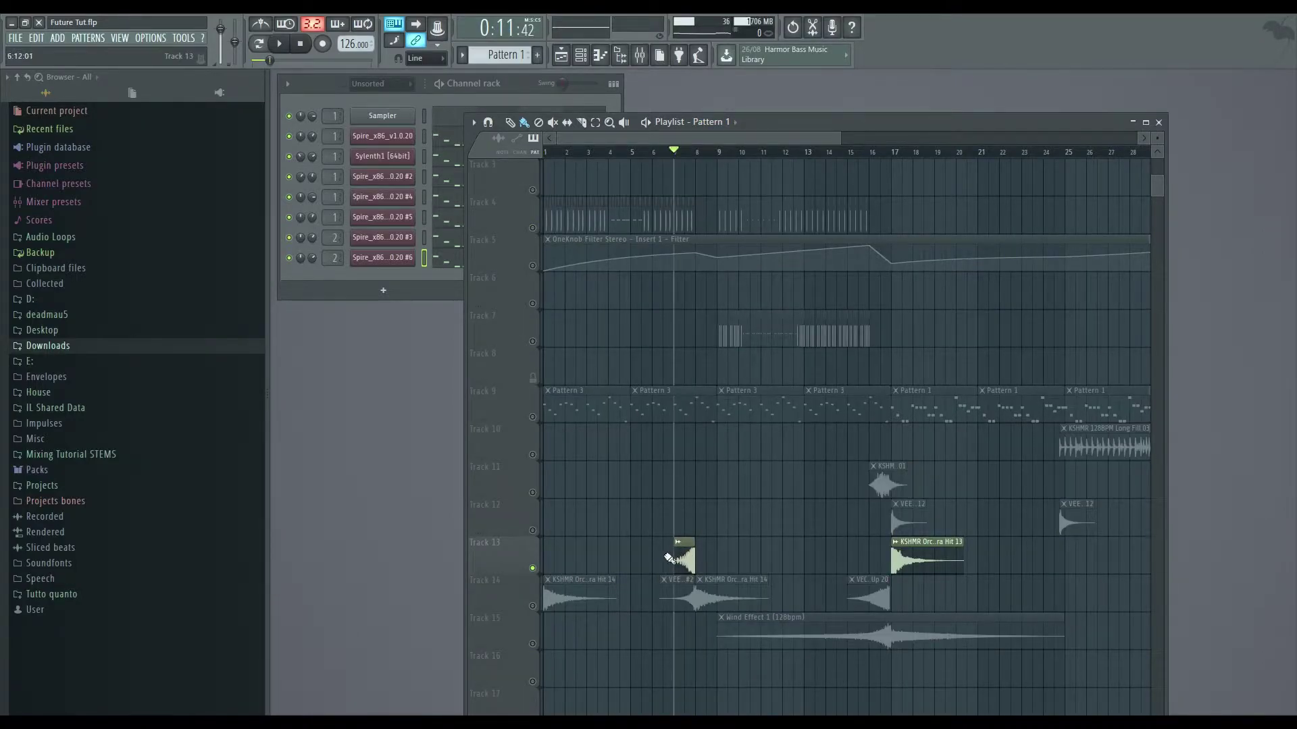
Activate track 14 alongside track 13 and play the effect clips from bar 7, stopping playback after listening
click(534, 605)
key(space)
key(space)
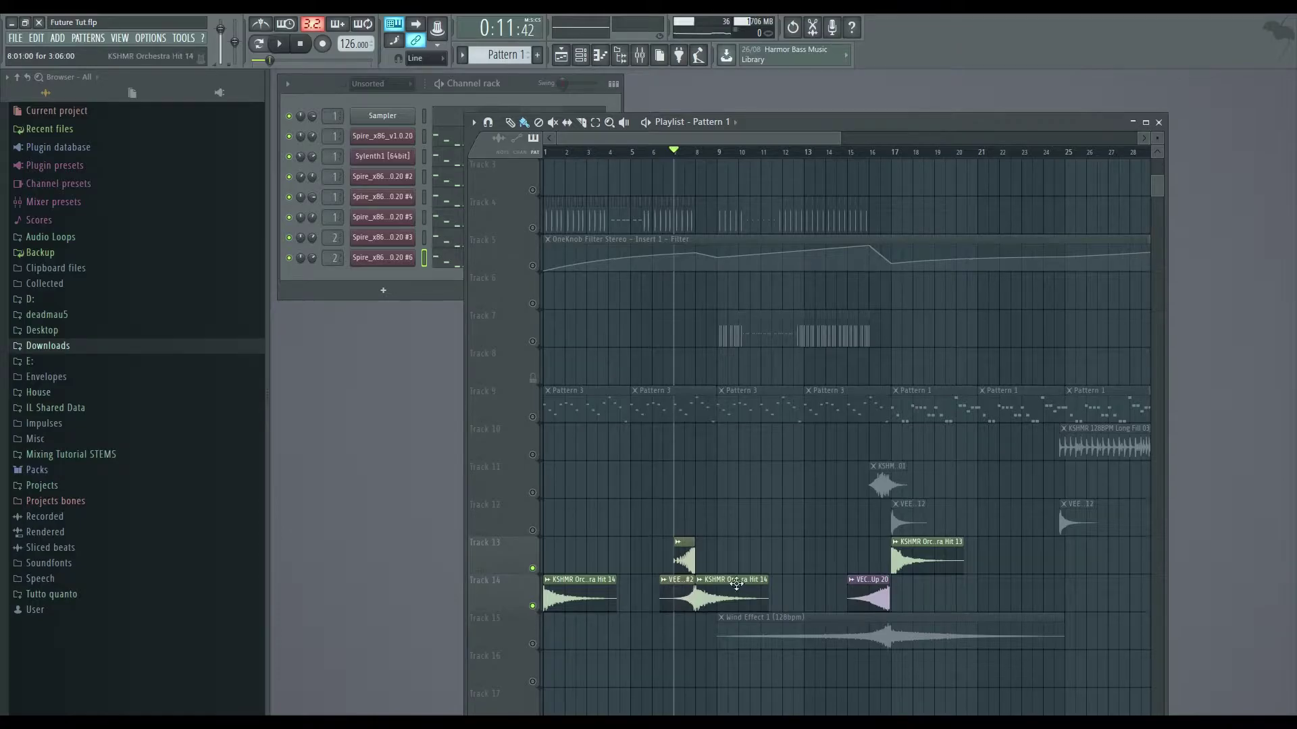
Activate tracks 12 and 15 as well and briefly play the active effect tracks from just after bar 36
click(532, 531)
drag(692, 138, 879, 139)
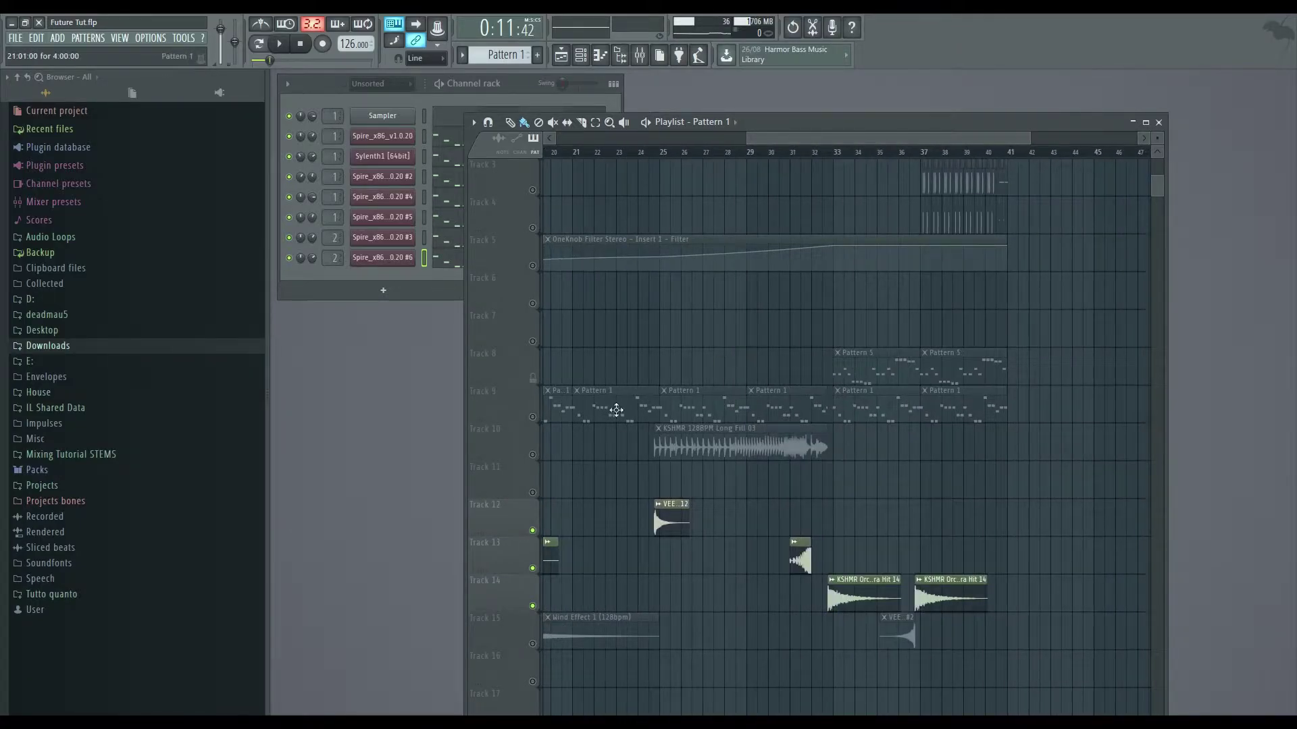
click(532, 643)
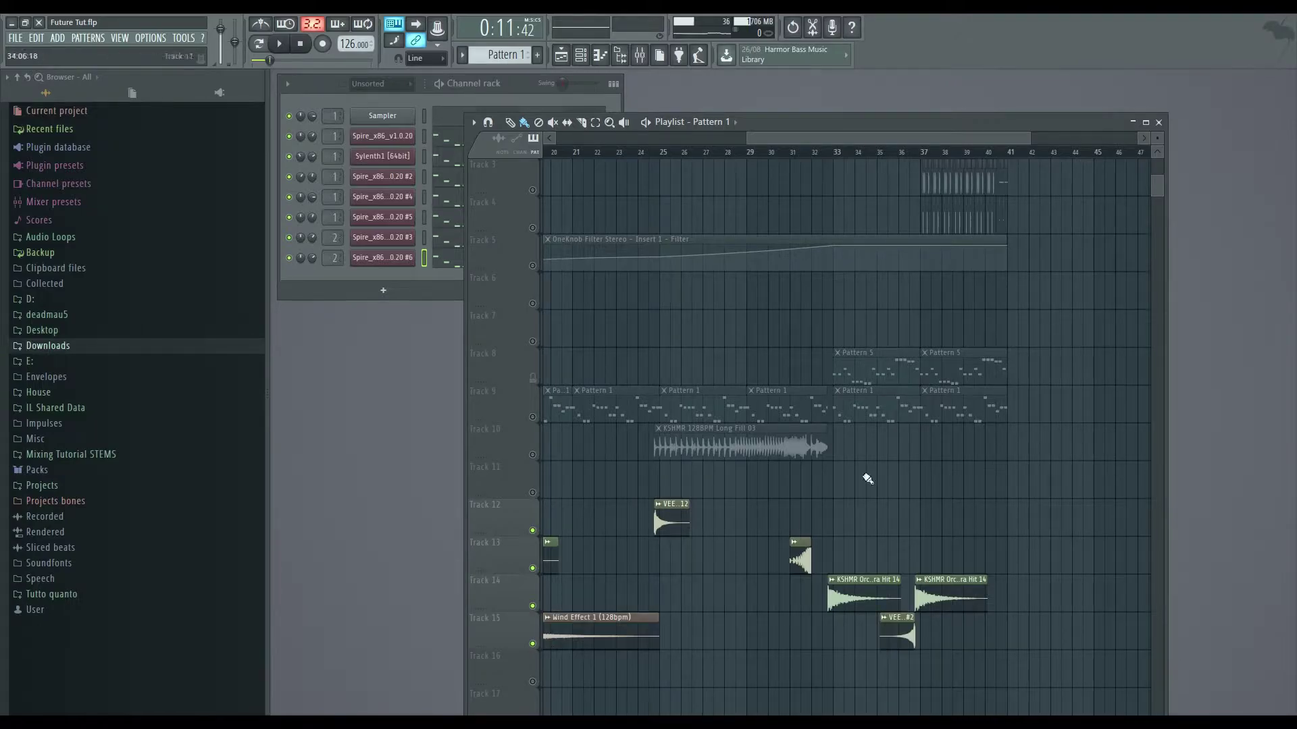
click(910, 152)
key(space)
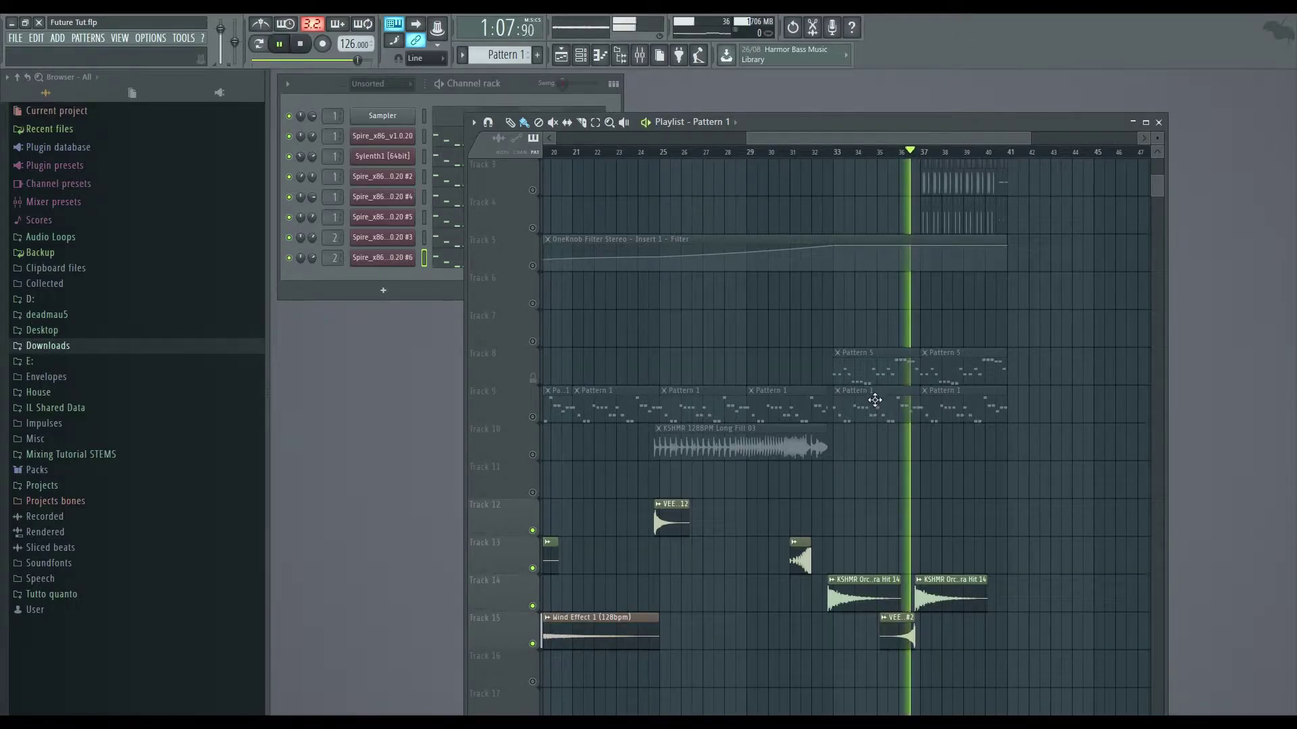
key(space)
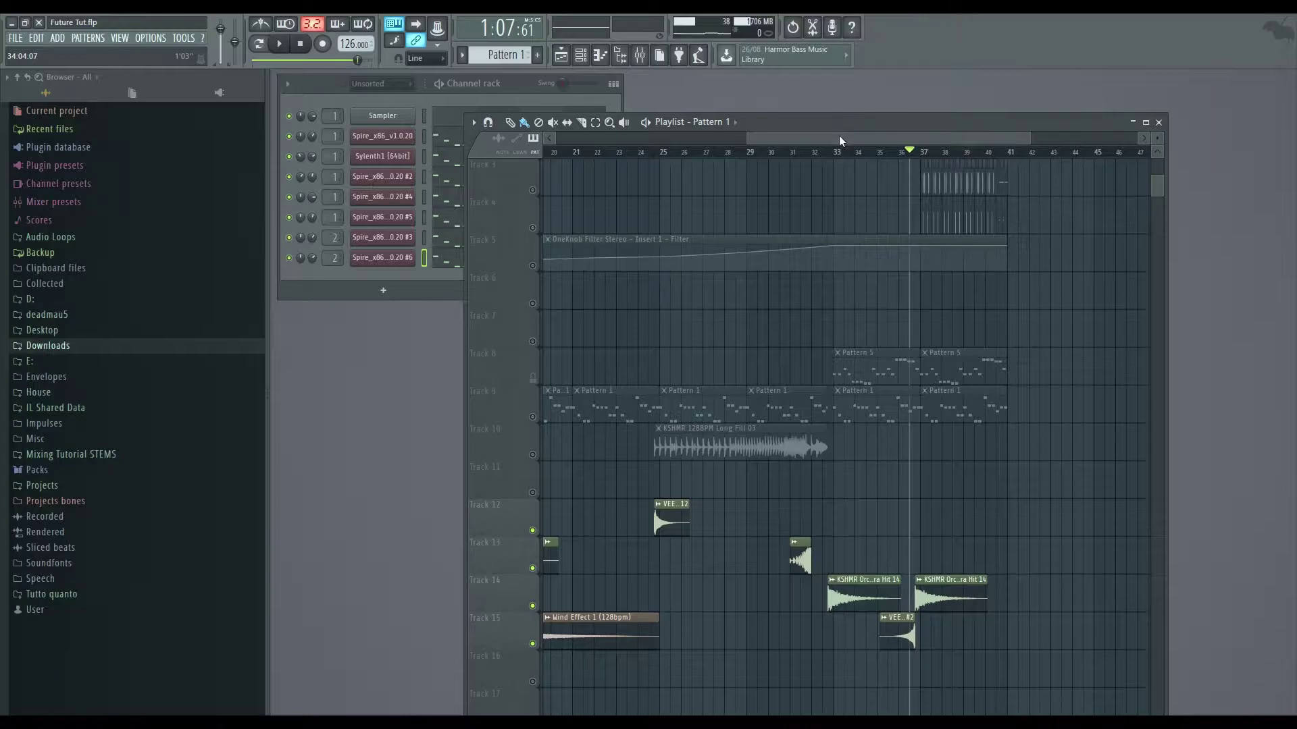
Filter the channel rack to the Audio channels and open the VEE Crash 12 #2 sampler settings to examine its Reverse option, closing them again
drag(841, 140, 572, 176)
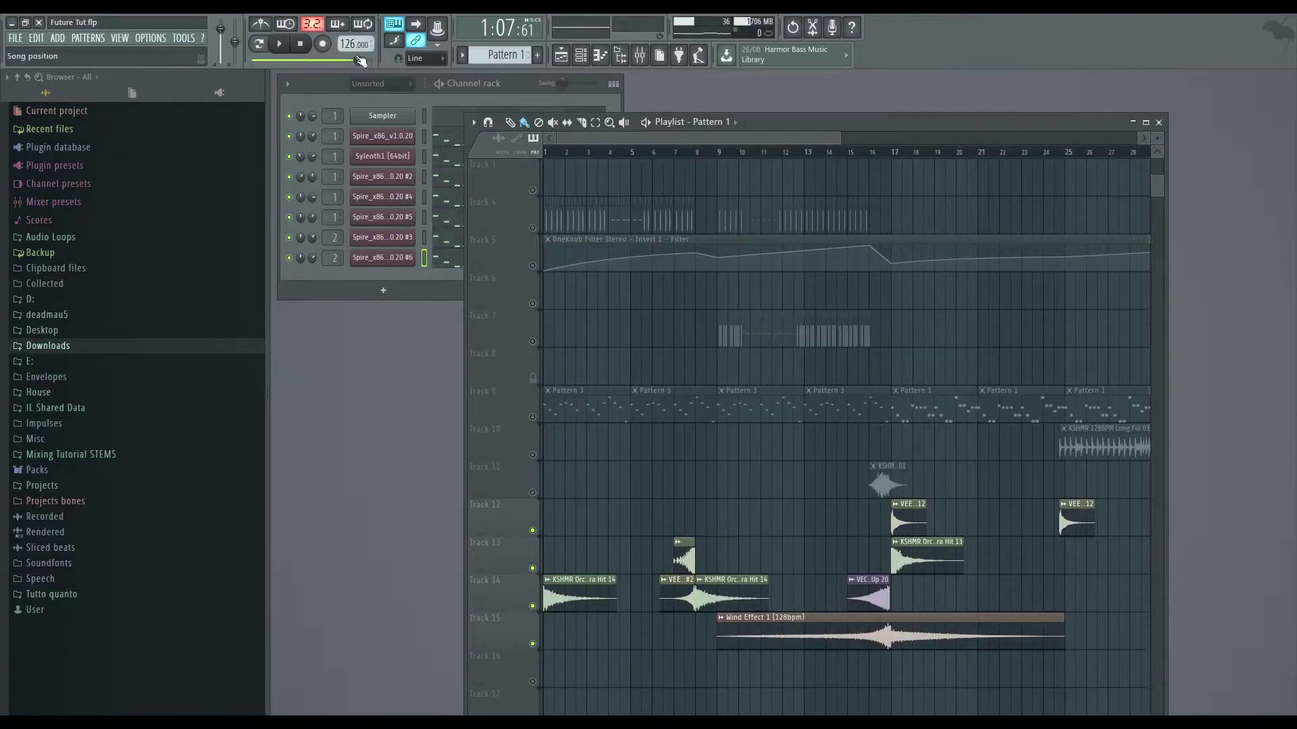
click(379, 84)
click(397, 119)
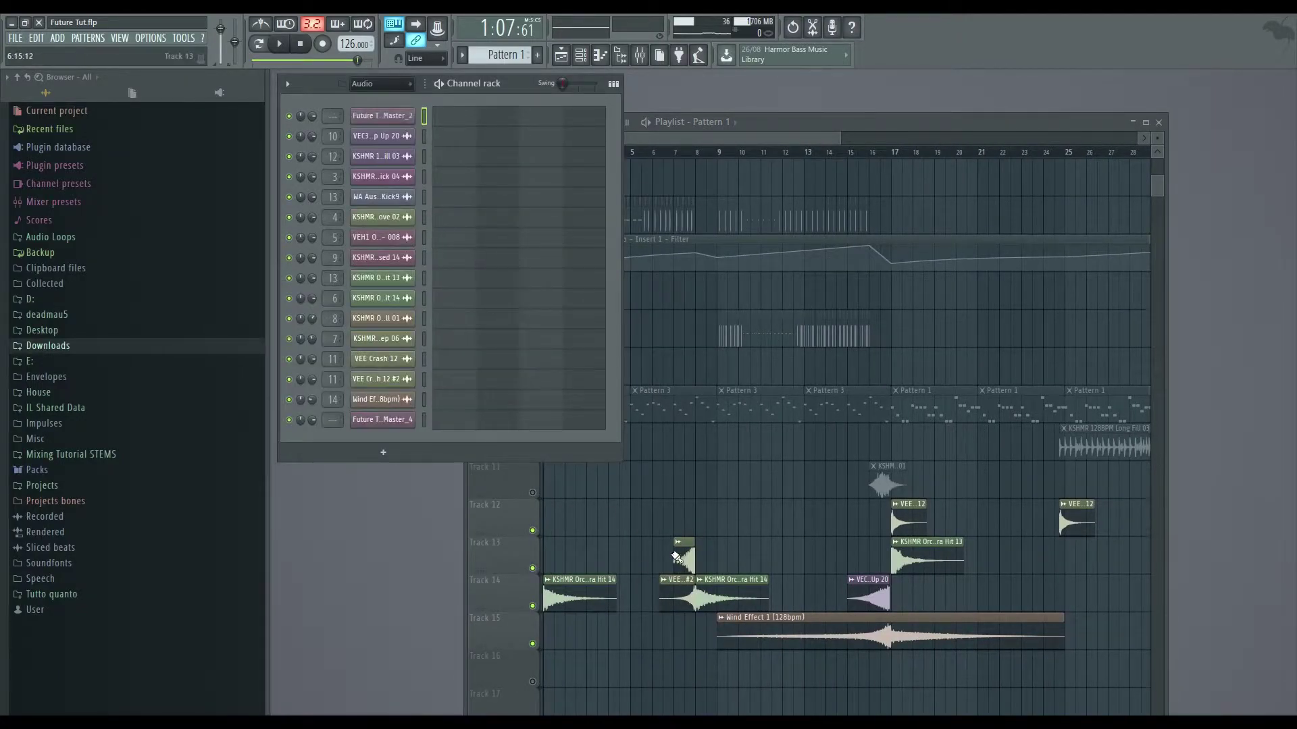
click(675, 593)
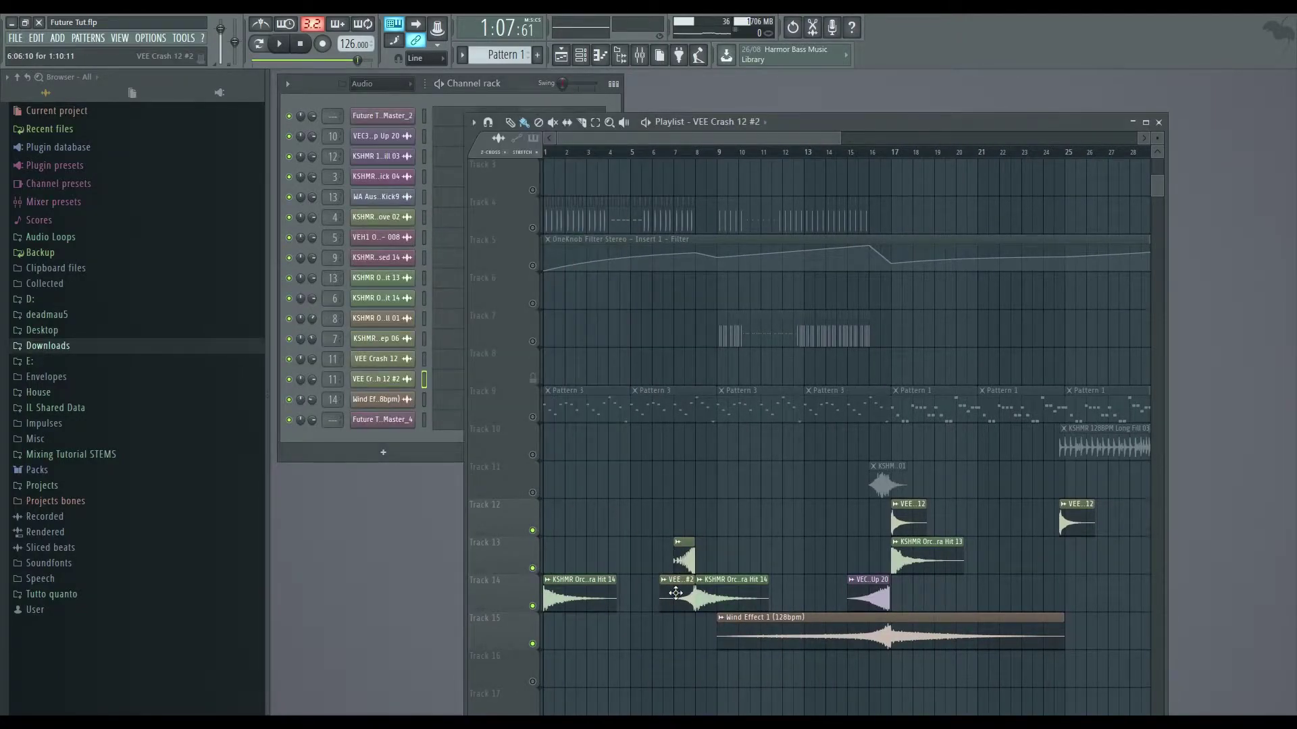
click(400, 391)
click(402, 382)
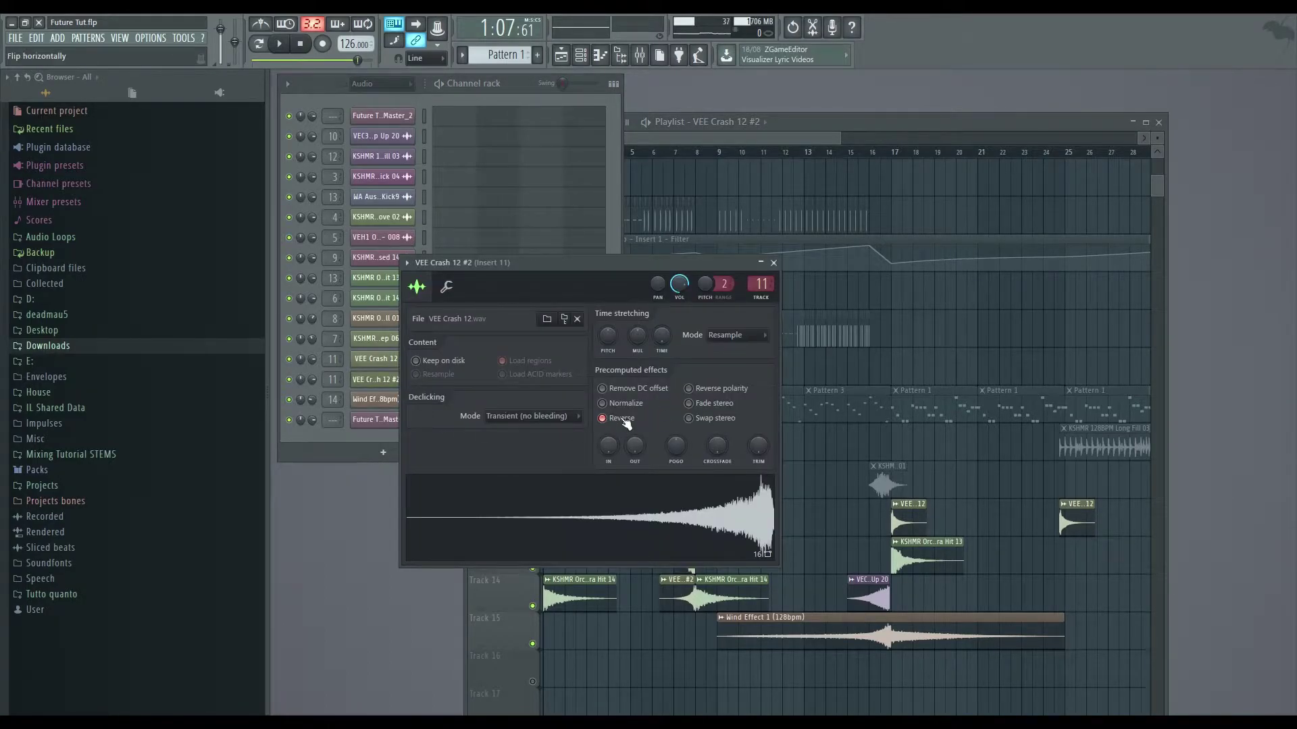
click(773, 262)
Bring the playlist to the front and briefly play the active effect tracks from the middle of bar 7
click(835, 134)
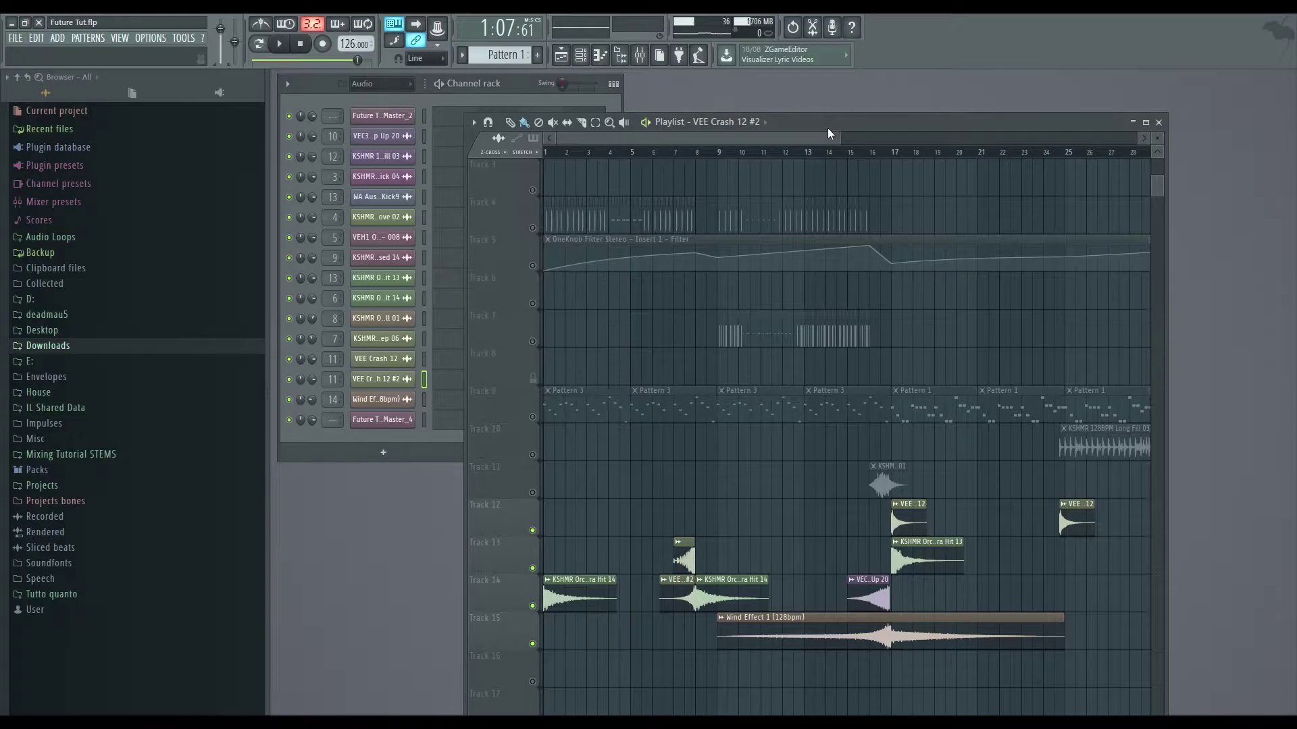
click(685, 152)
key(space)
key(space)
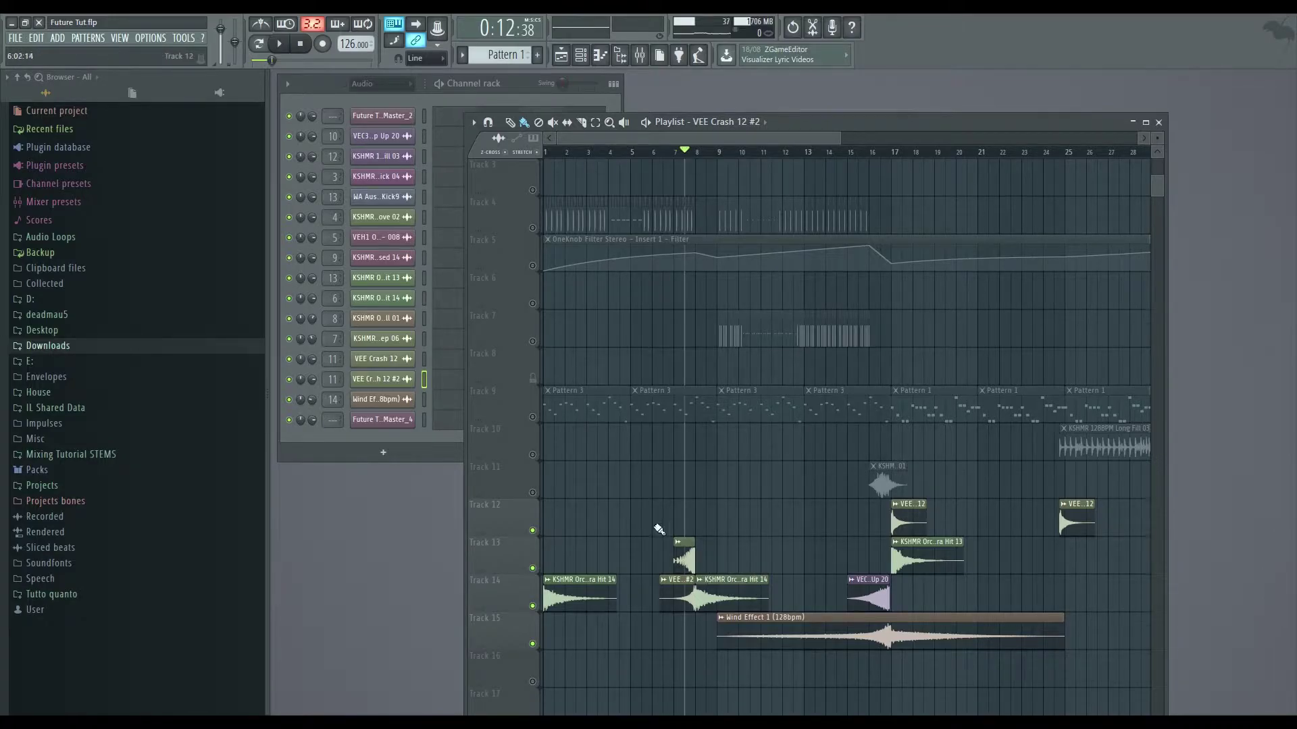
Reactivate all playlist tracks and play the full arrangement from bar 5, stopping after the transition
scroll(528, 478, up, 2)
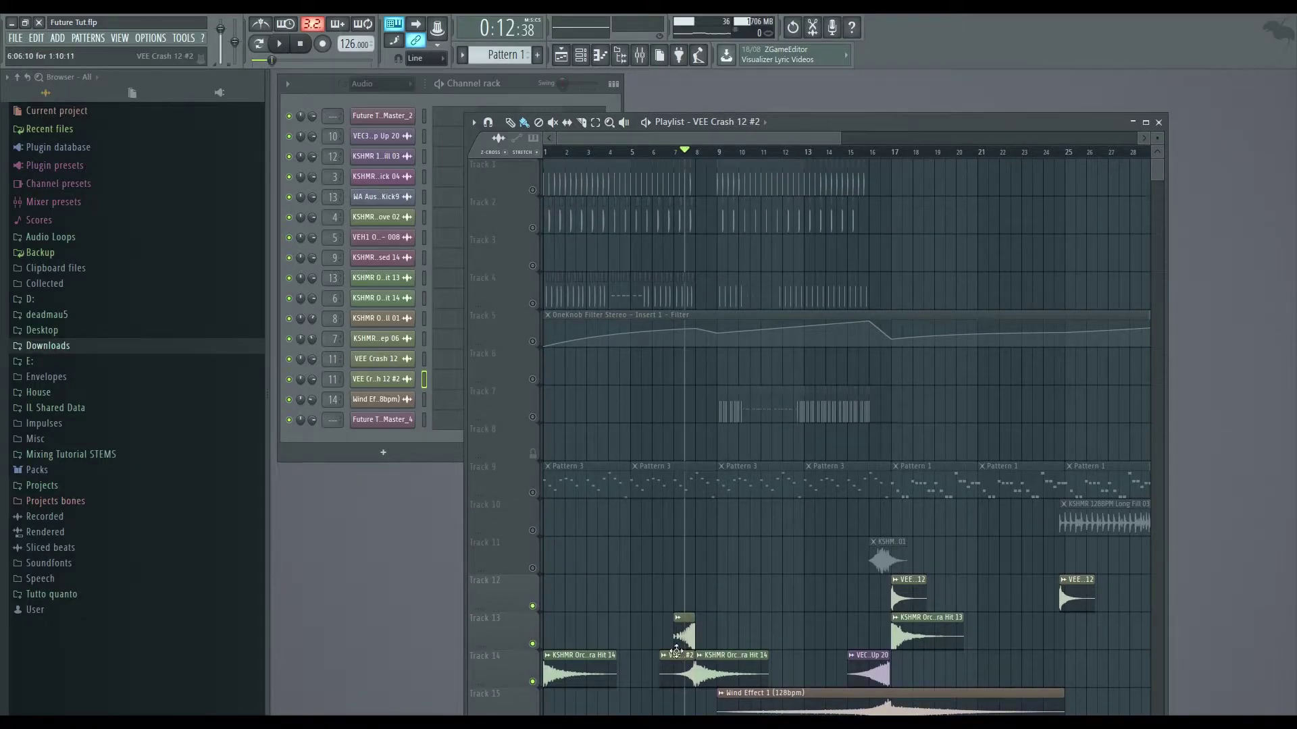
click(533, 341)
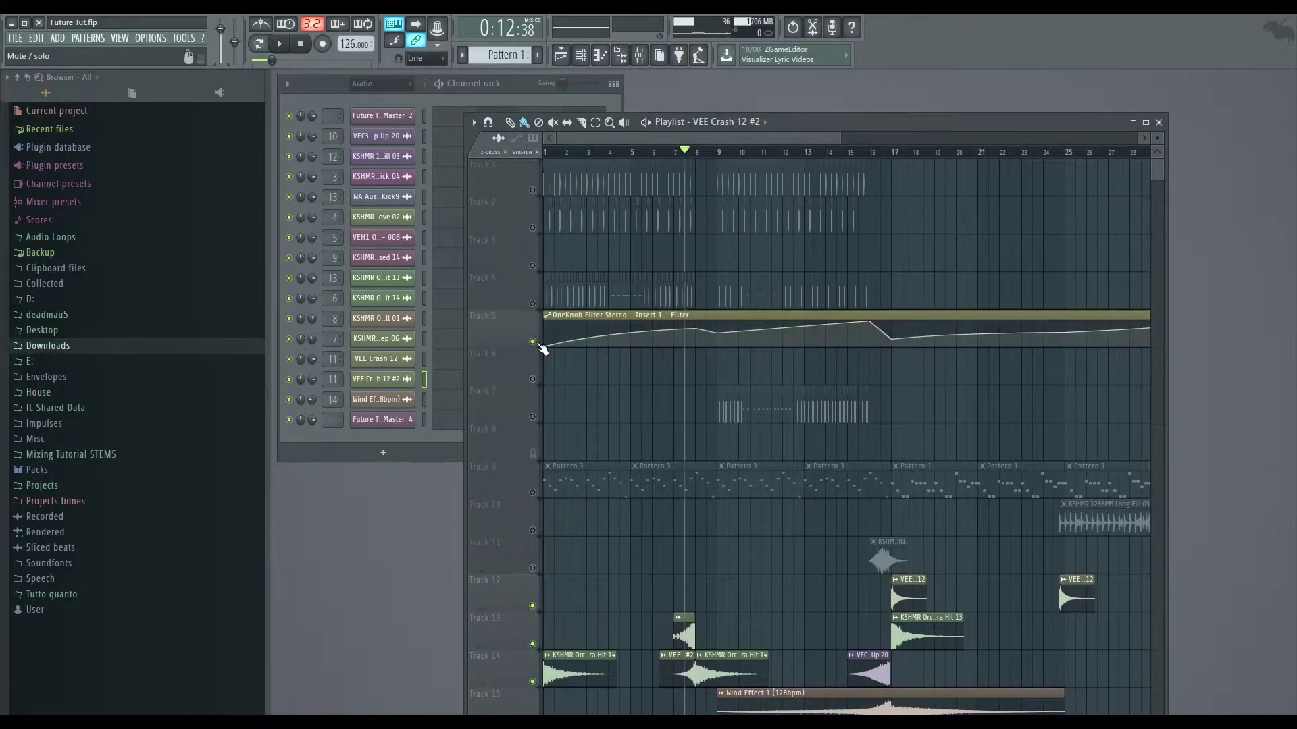
click(533, 493)
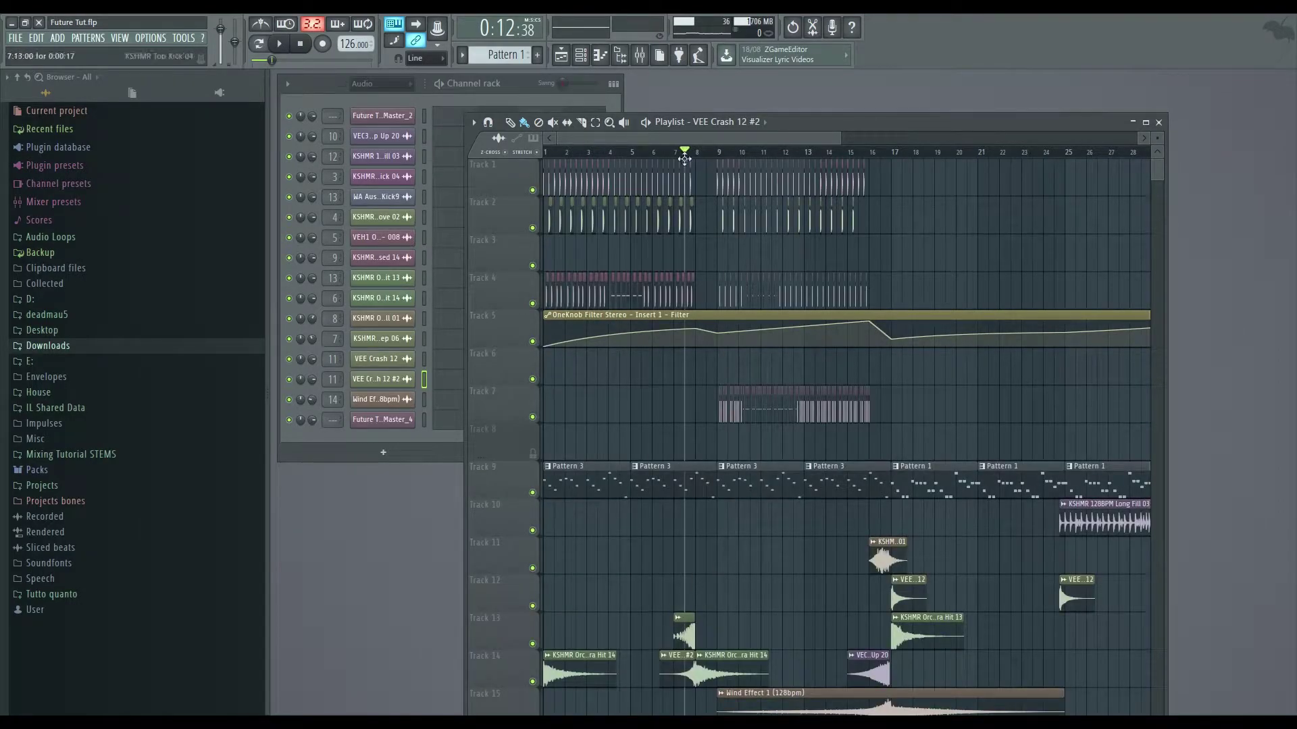
click(626, 153)
key(space)
key(space)
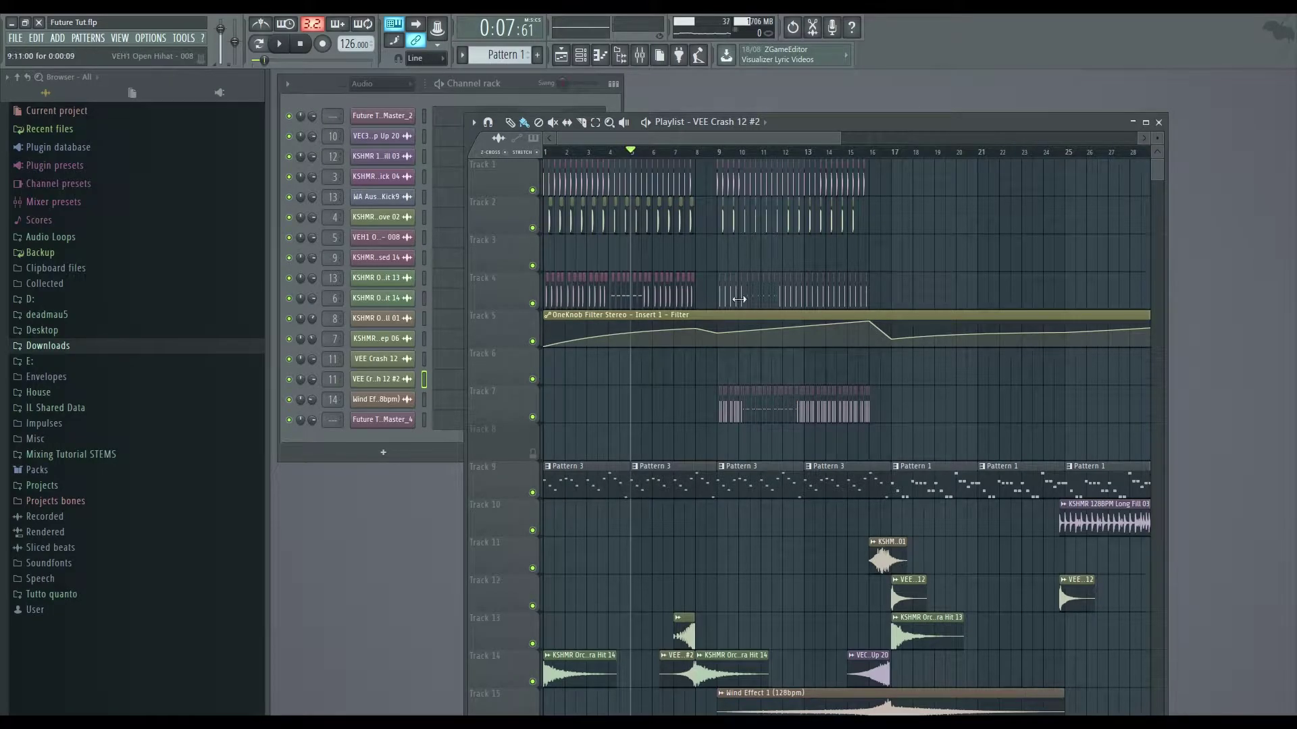
Solo tracks 4 and 7 in turn to play each from bar 9, and reactivate all tracks
click(724, 154)
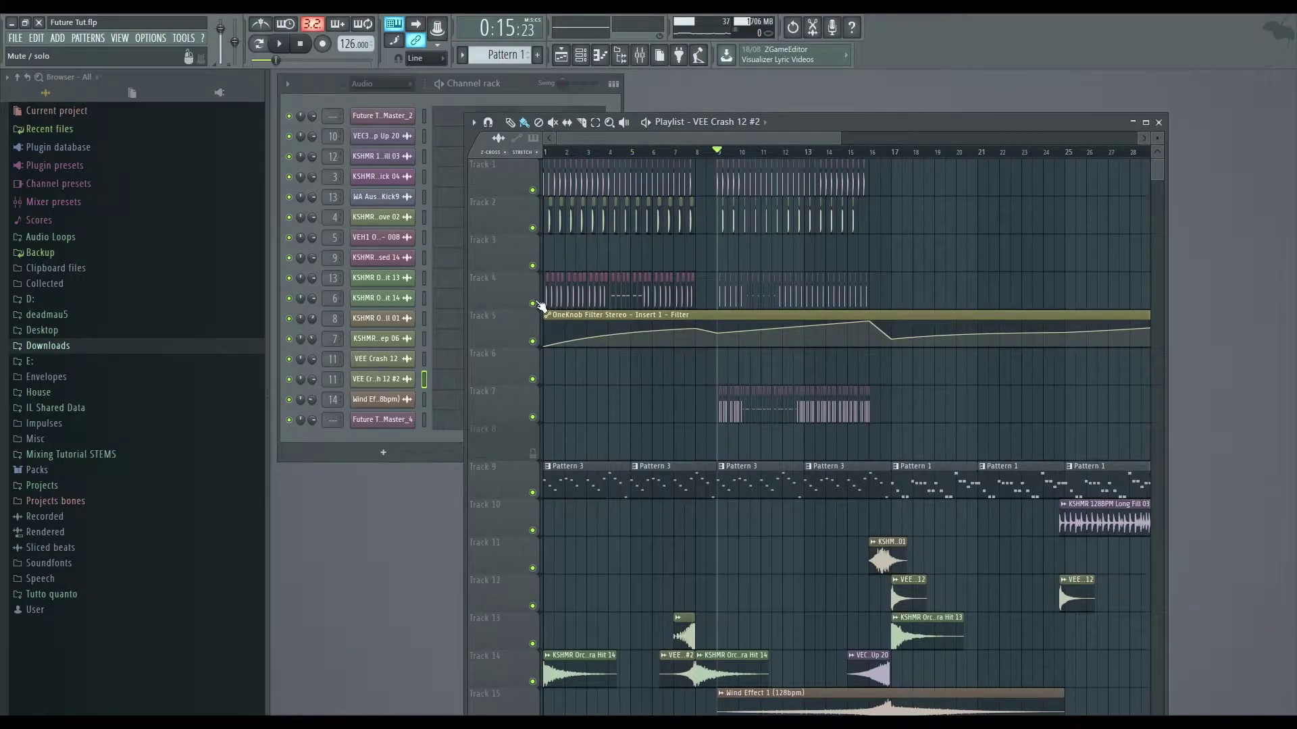
ctrl+click(532, 303)
key(space)
ctrl+click(534, 417)
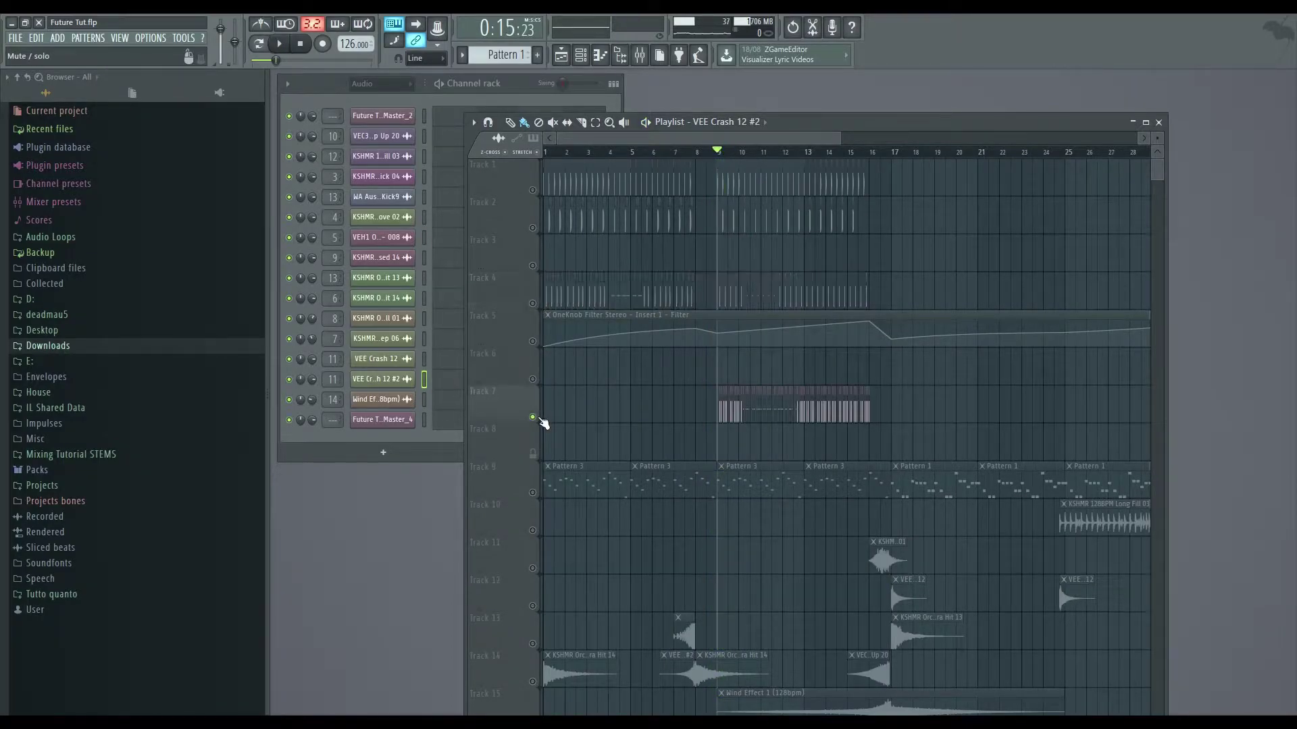
key(space)
ctrl+click(540, 417)
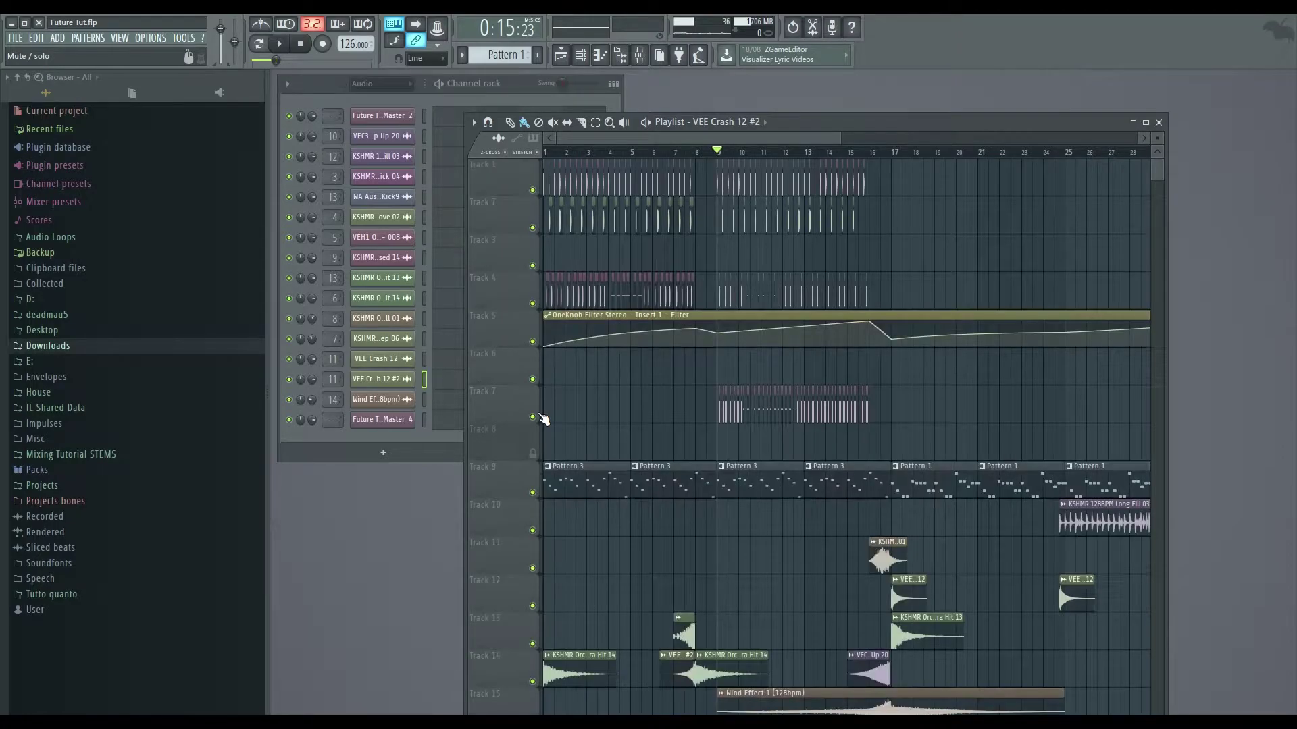
Play the full arrangement from the middle of bar 7, following the playhead and stopping near bar 16
click(684, 152)
key(space)
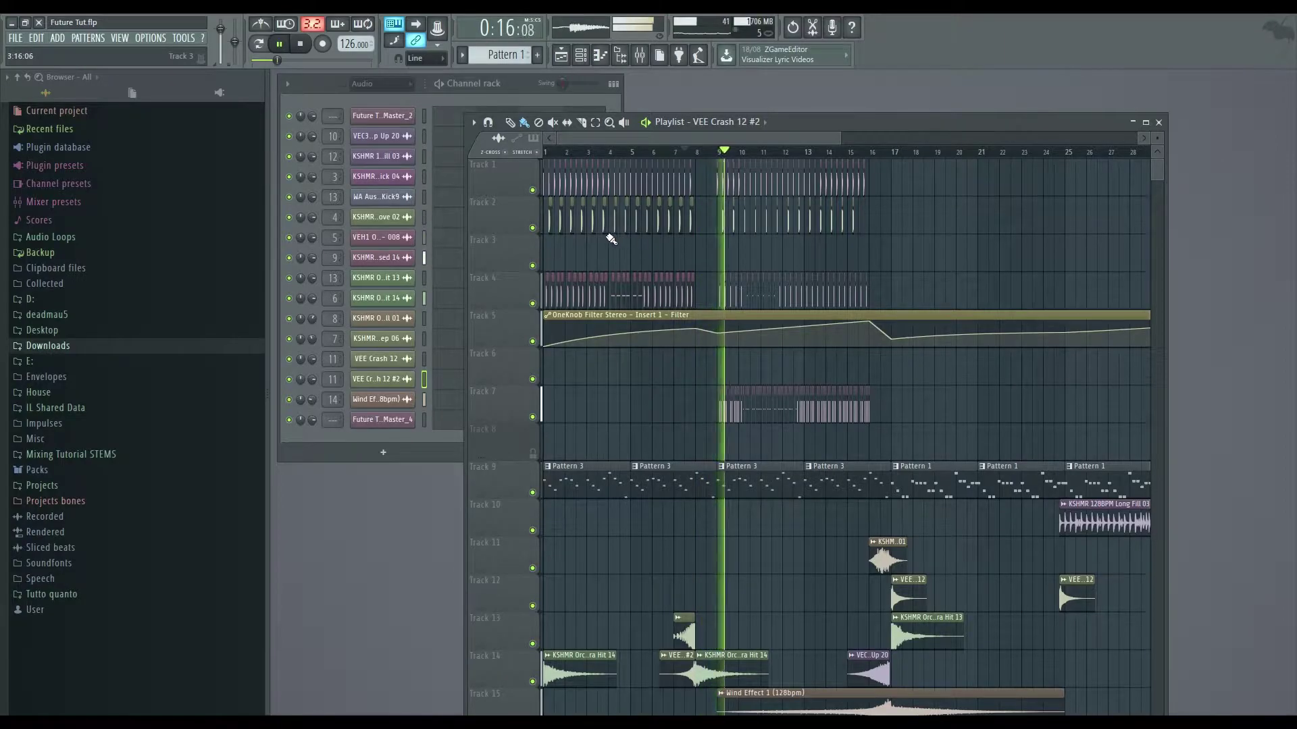
drag(674, 140, 705, 137)
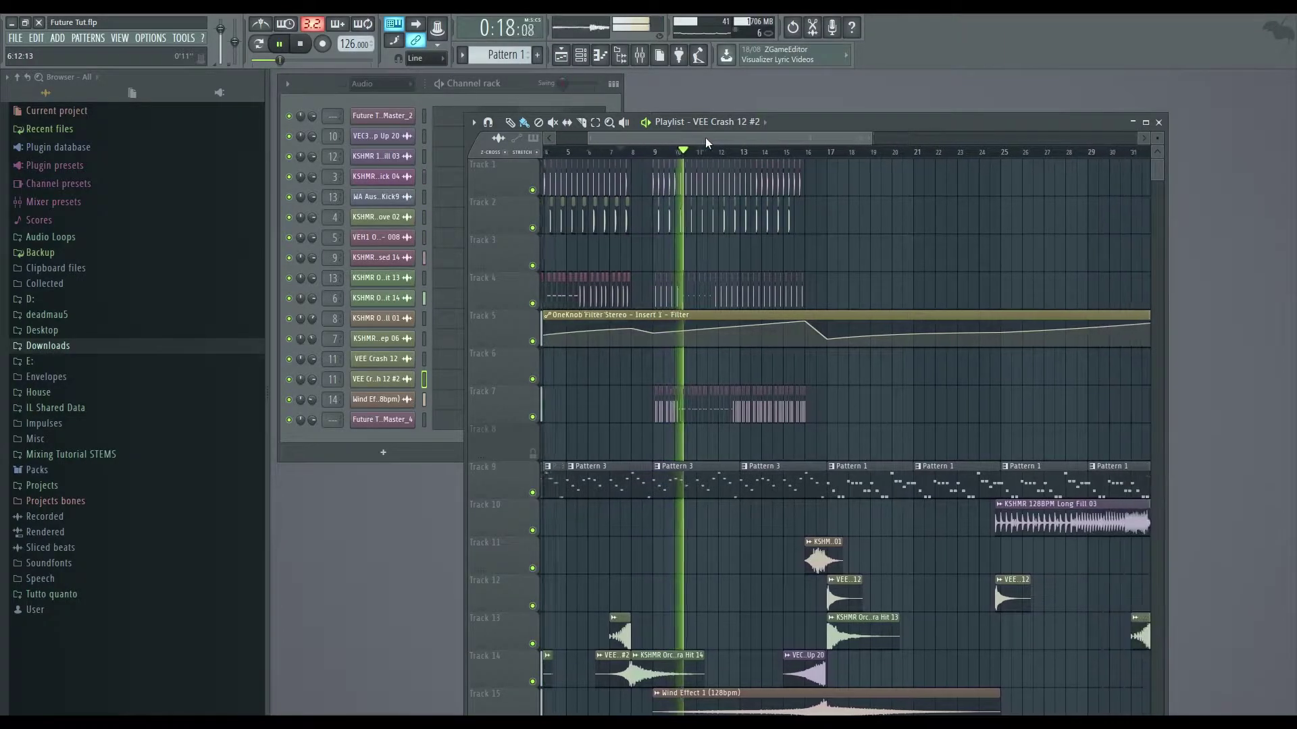
drag(850, 140, 893, 137)
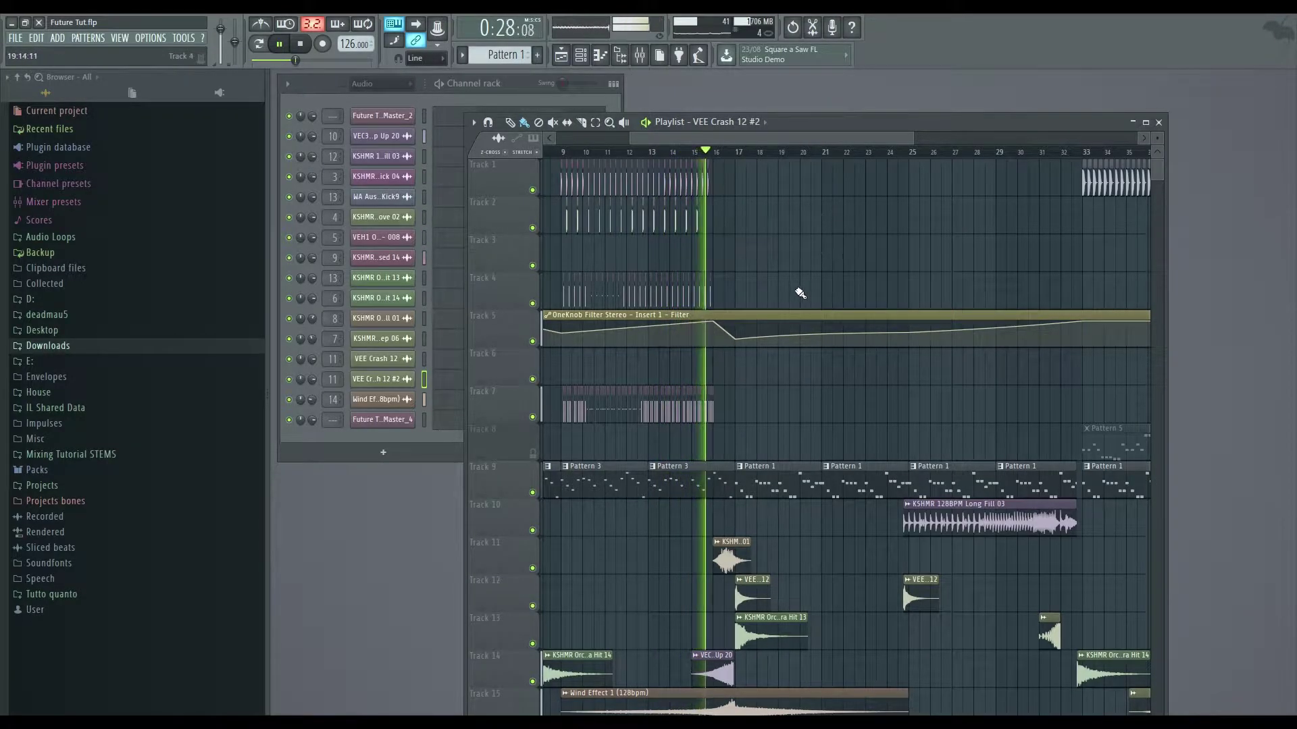
key(space)
Review the clips around bar 17 and play the break transition from bar 16 with all tracks active
scroll(747, 380, down, 3)
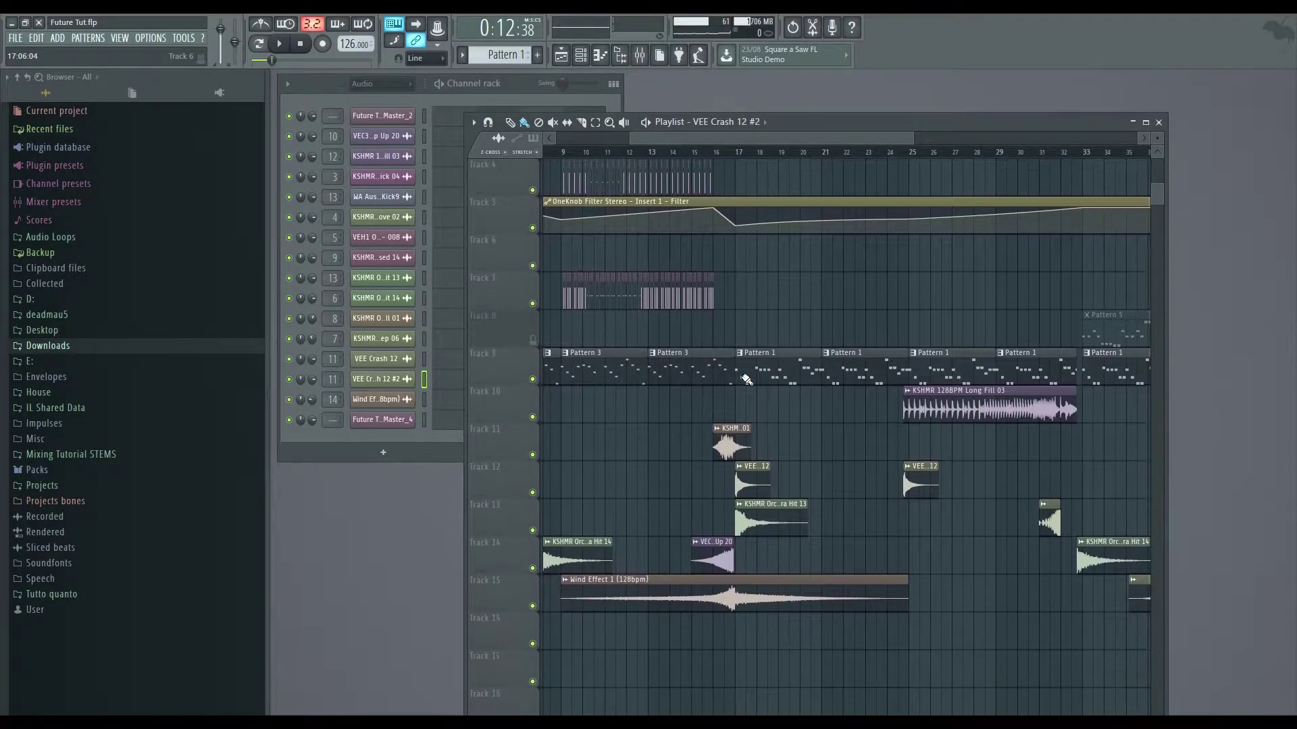
scroll(756, 328, up, 3)
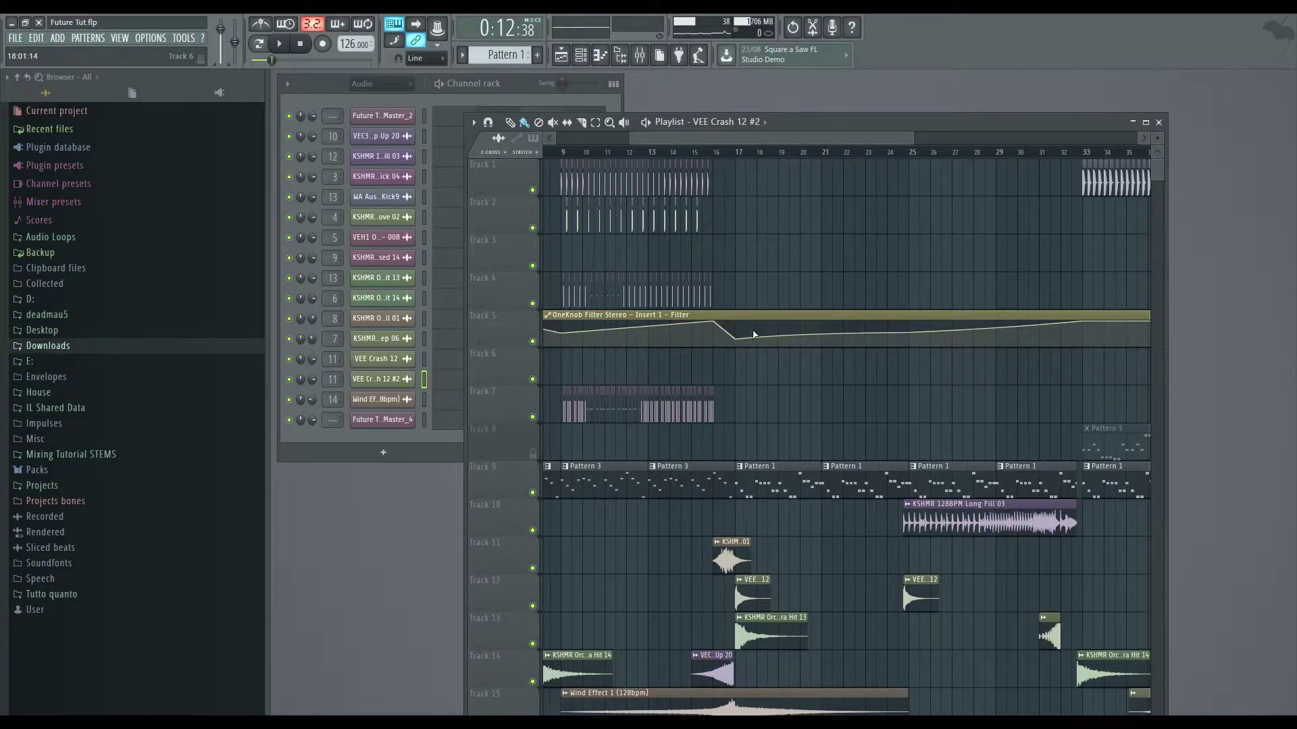
click(714, 156)
key(space)
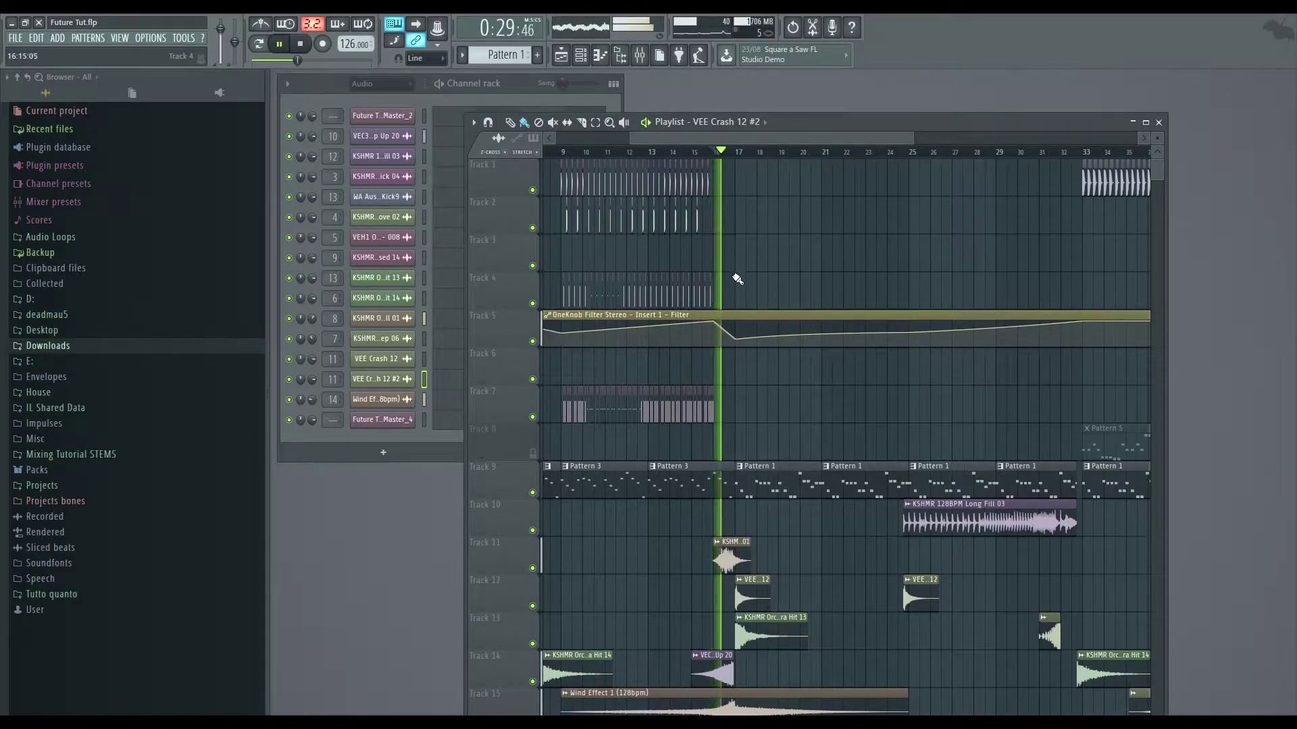
key(space)
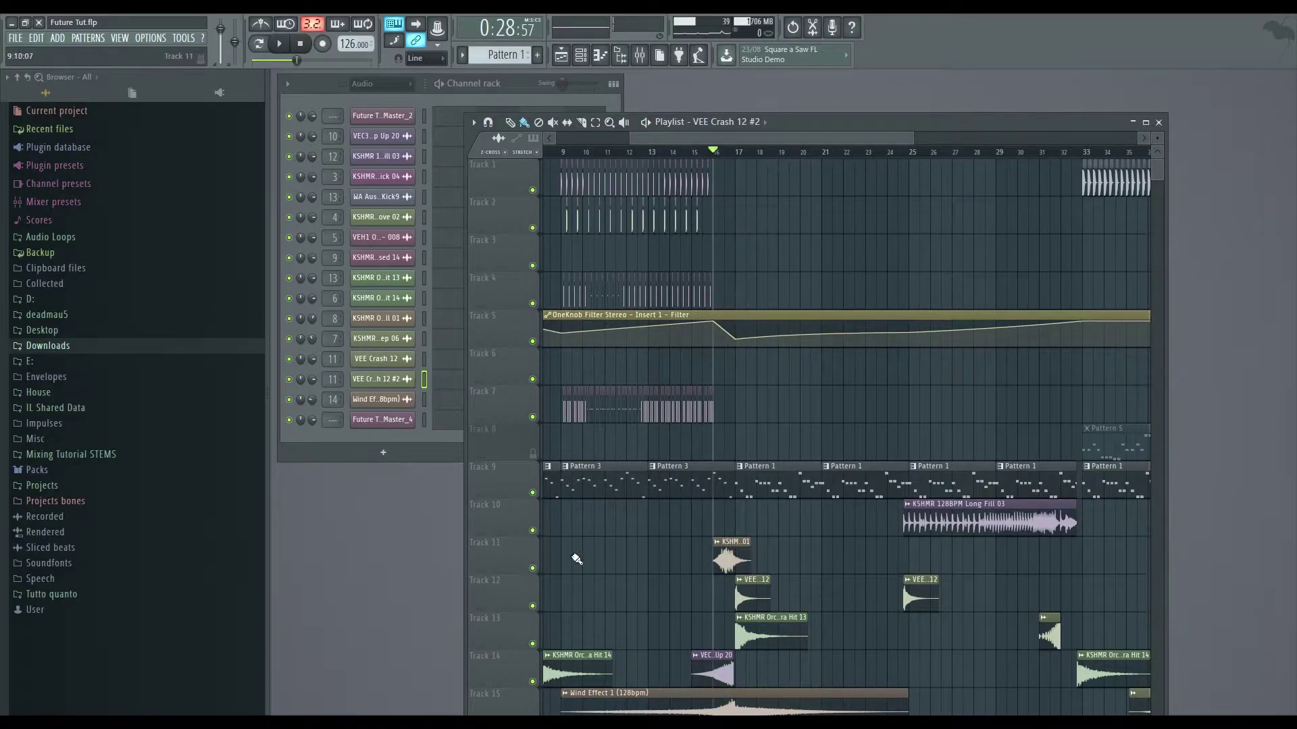
Solo track 11 and play its KSHMR Orchestra Tom Roll 01 clip from bar 16
right_click(538, 570)
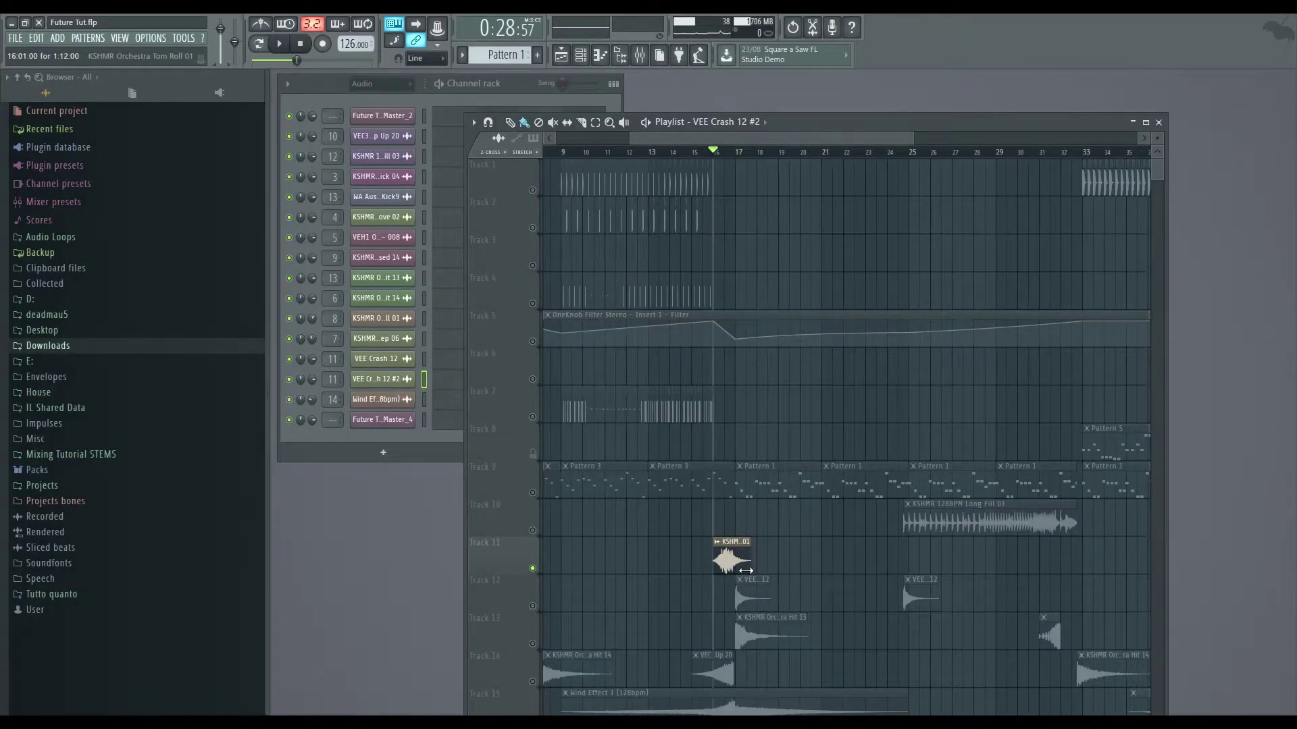
key(space)
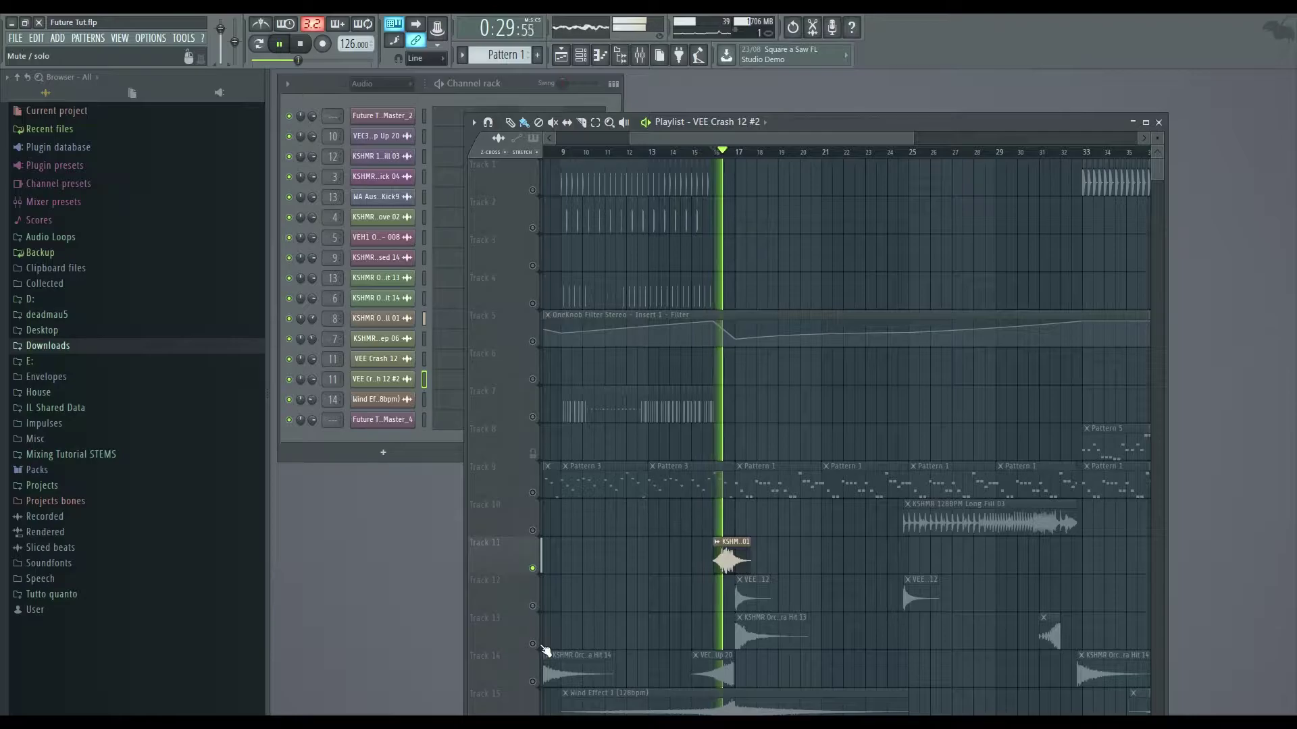
key(space)
Make track 15 the only active track and play its Wind Effect 1 clip from bar 13
scroll(540, 618, down, 2)
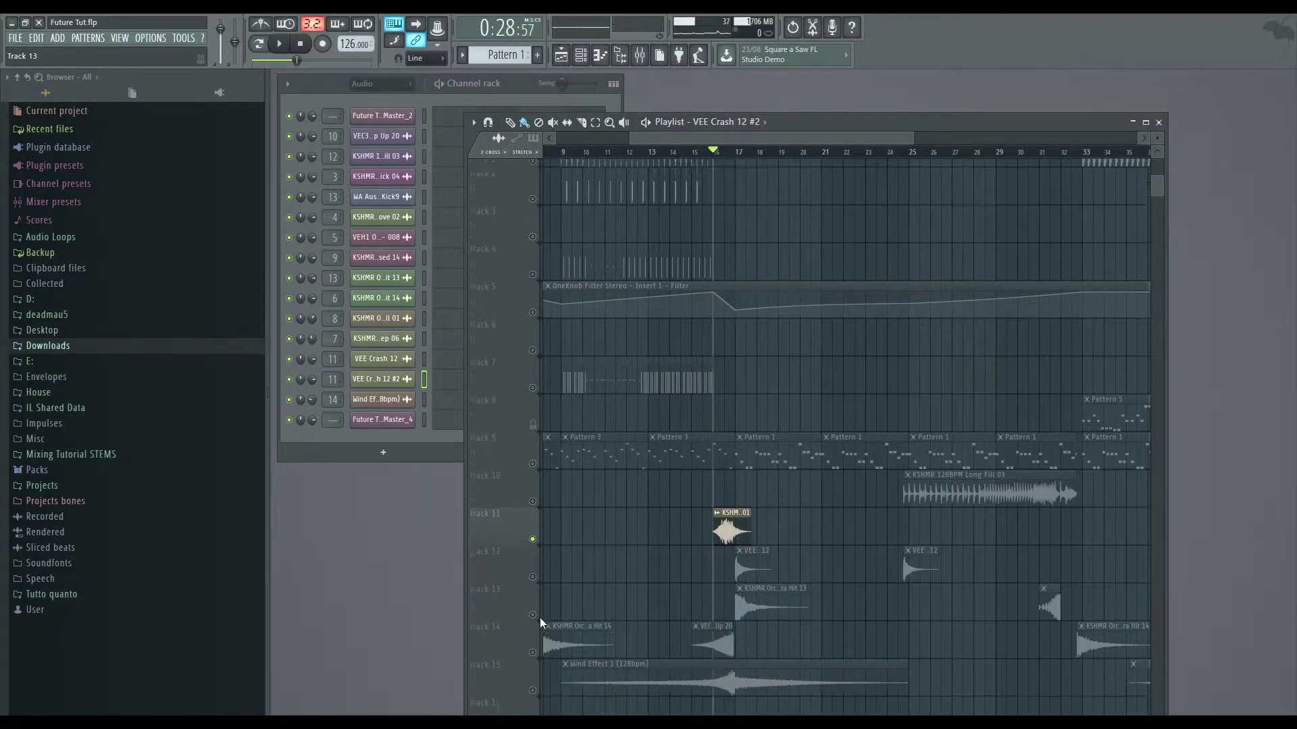
click(533, 607)
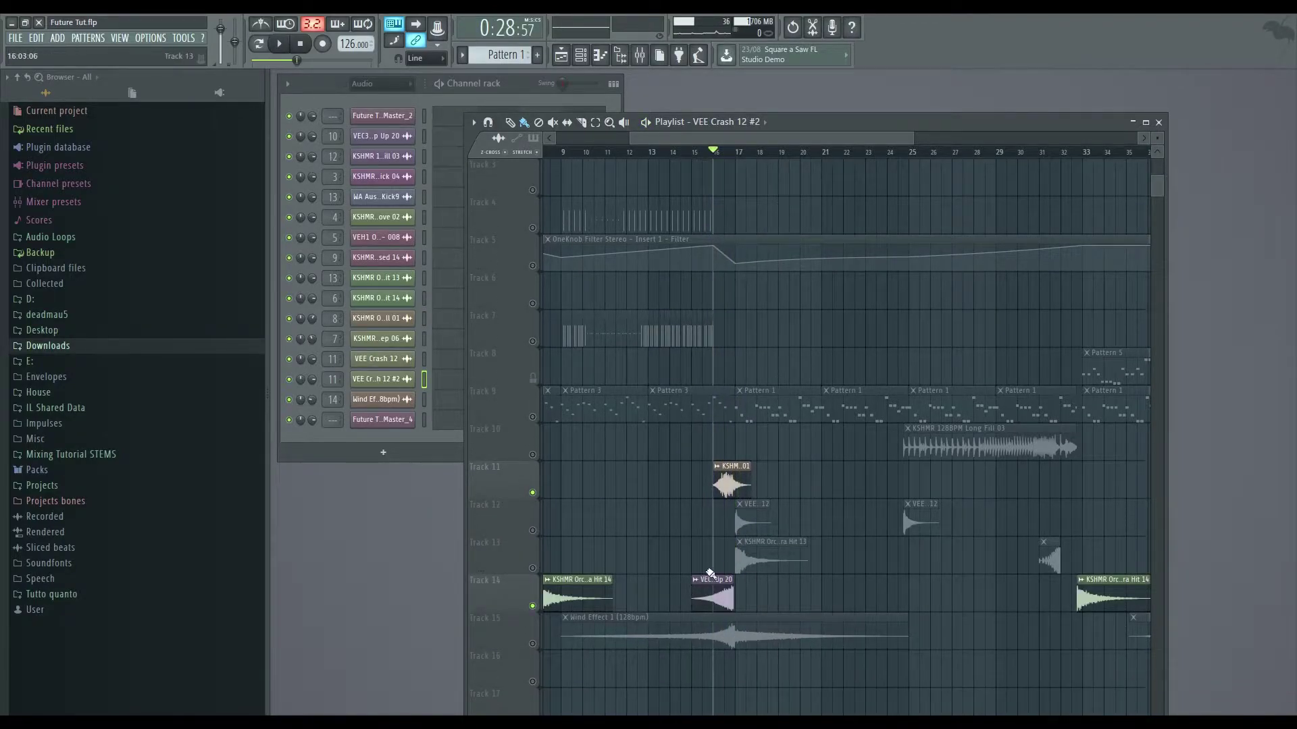
click(534, 643)
click(684, 153)
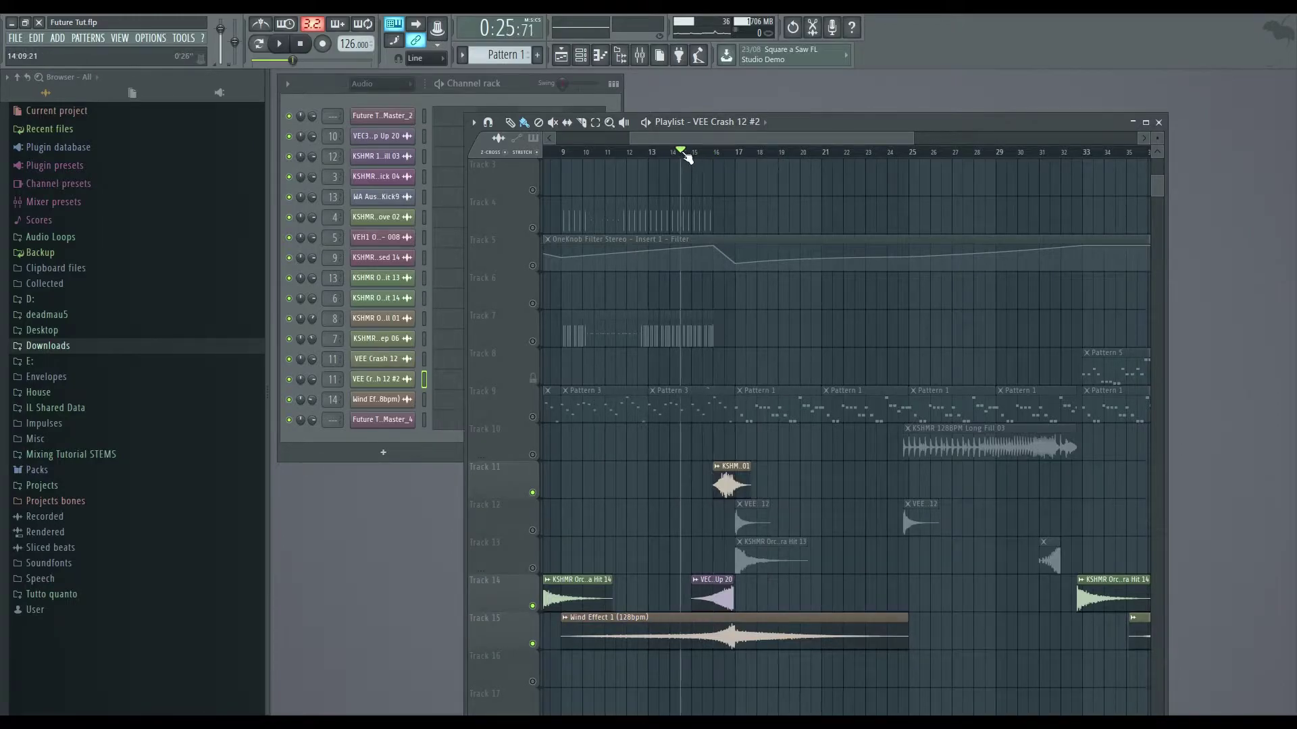
click(533, 607)
click(648, 152)
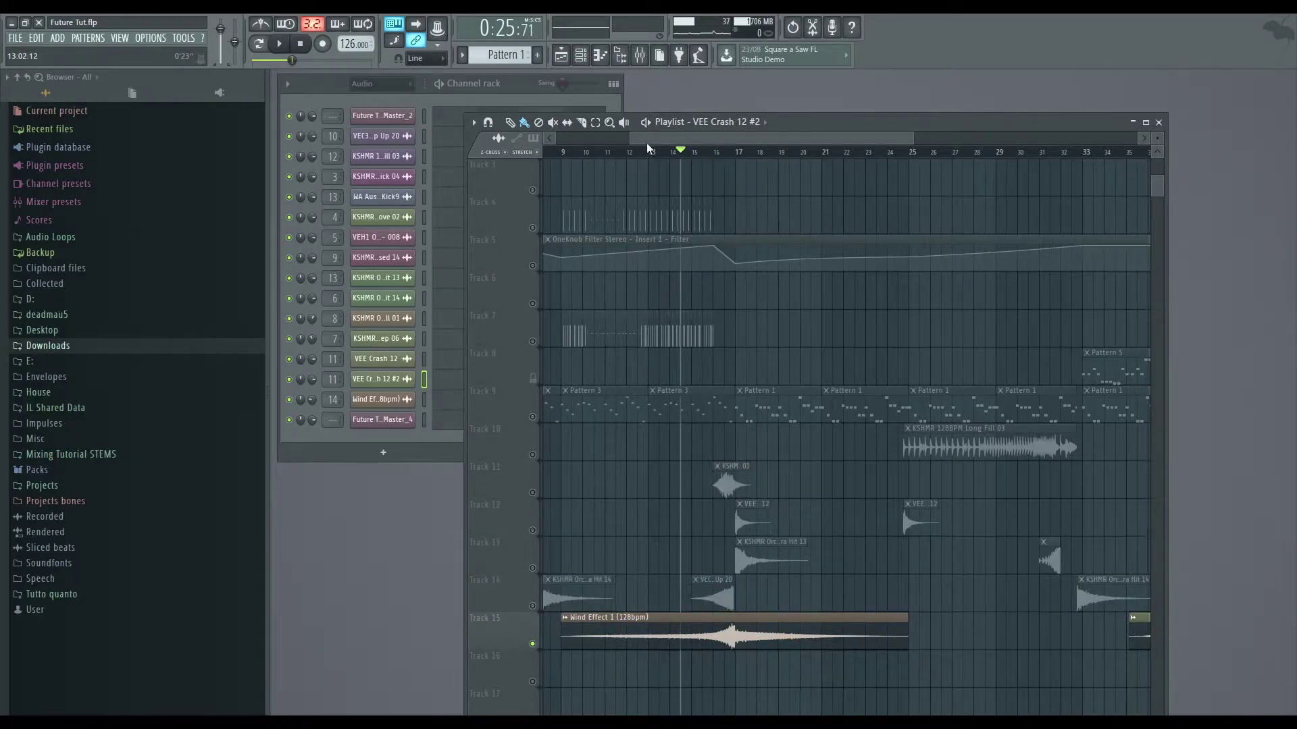
key(space)
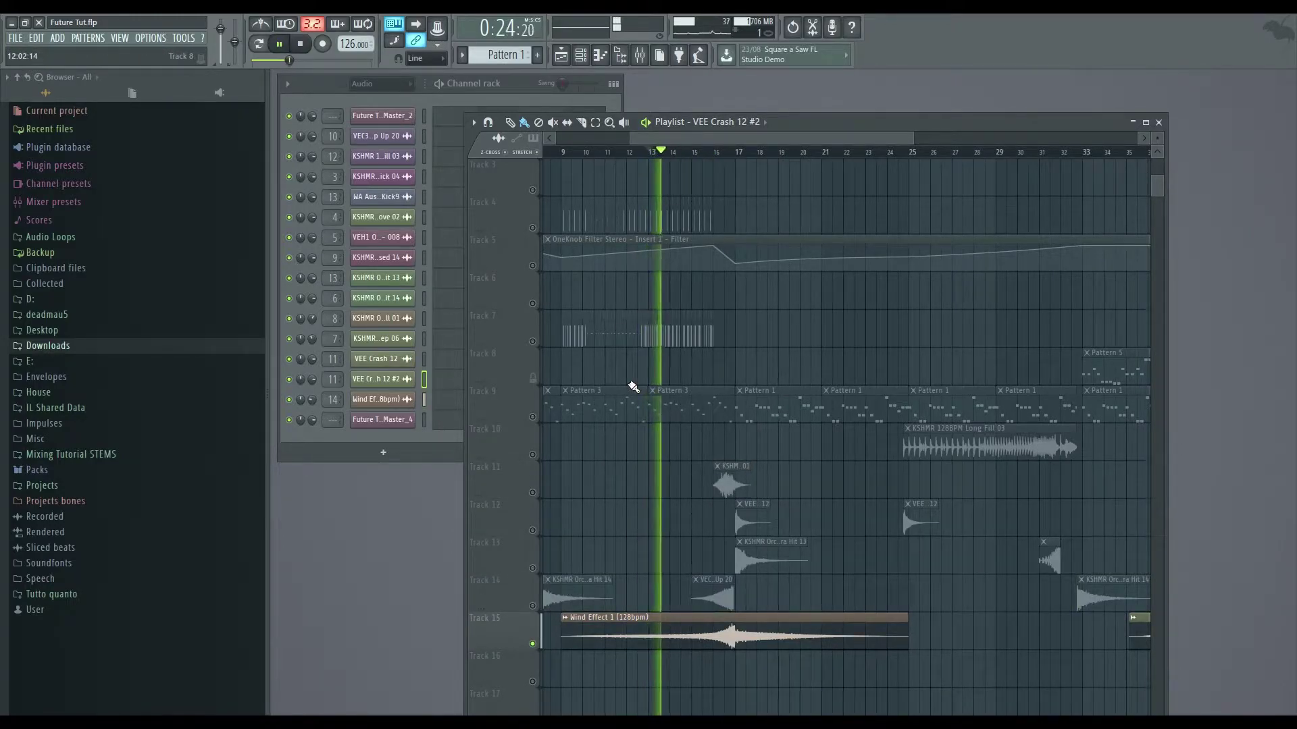
key(space)
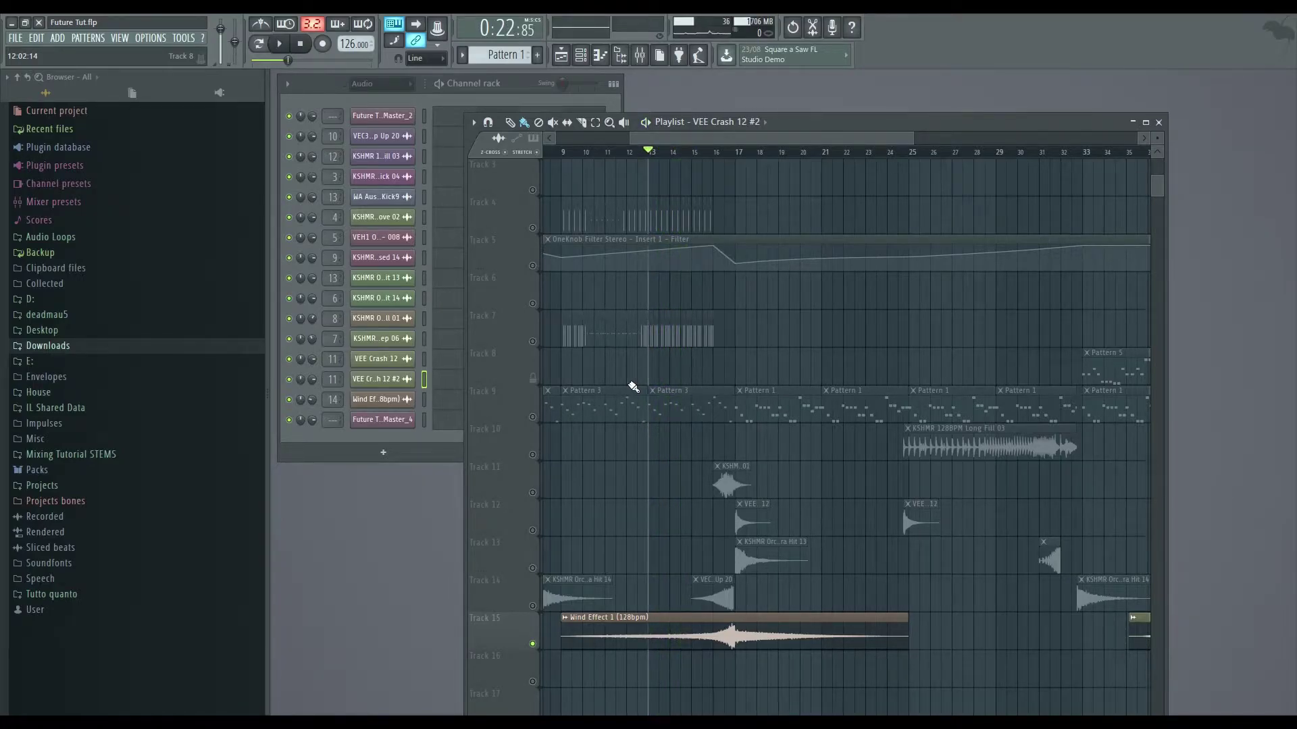
Activate tracks 14, 13, 12 and 11 alongside track 15
click(532, 607)
click(532, 568)
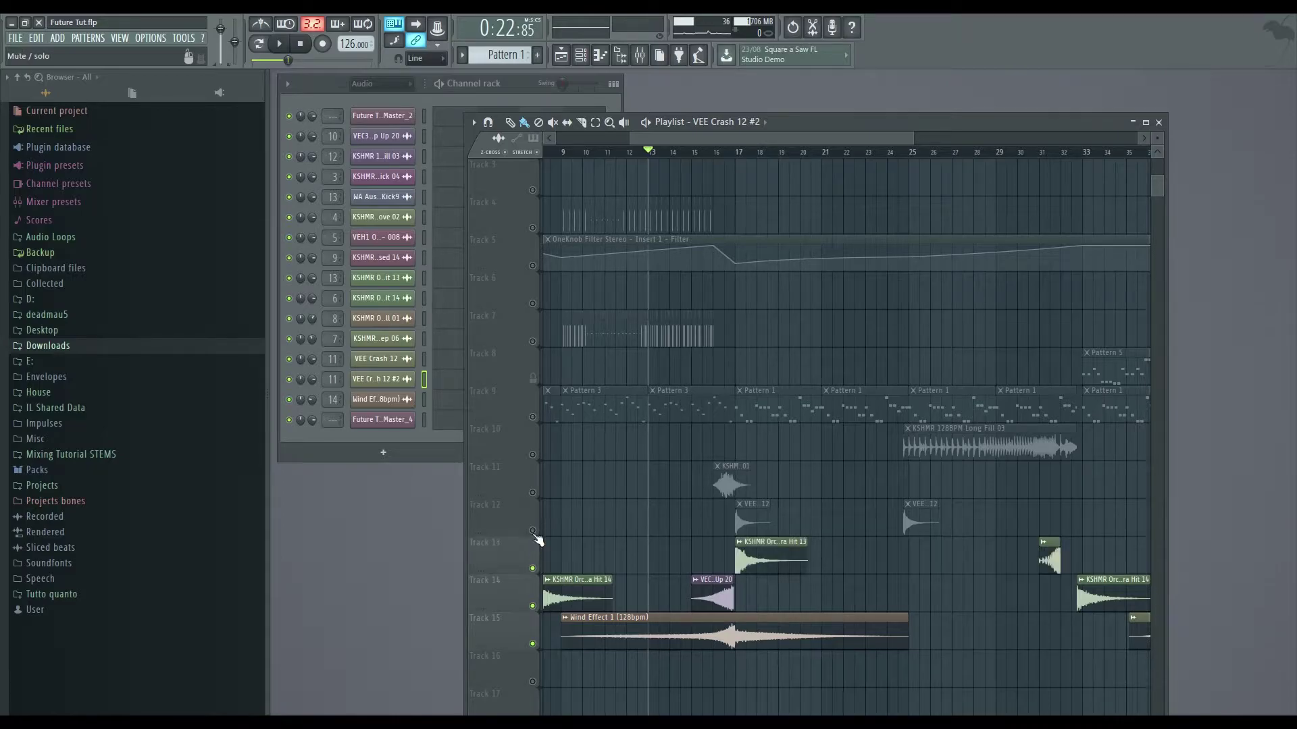
click(533, 530)
click(533, 492)
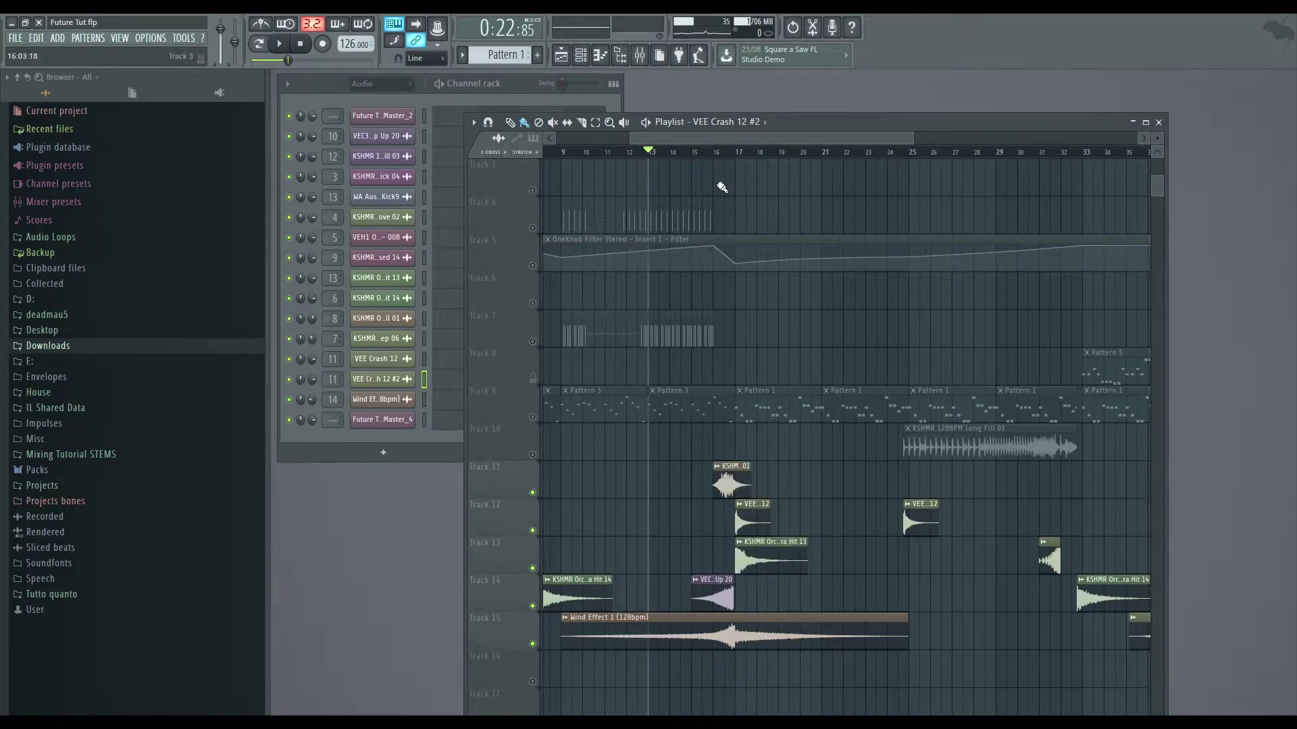
Check the sample settings of KSHMR Orchestra Hit 14 and Hit 13, and play the layered transition effects from bar 15
click(701, 151)
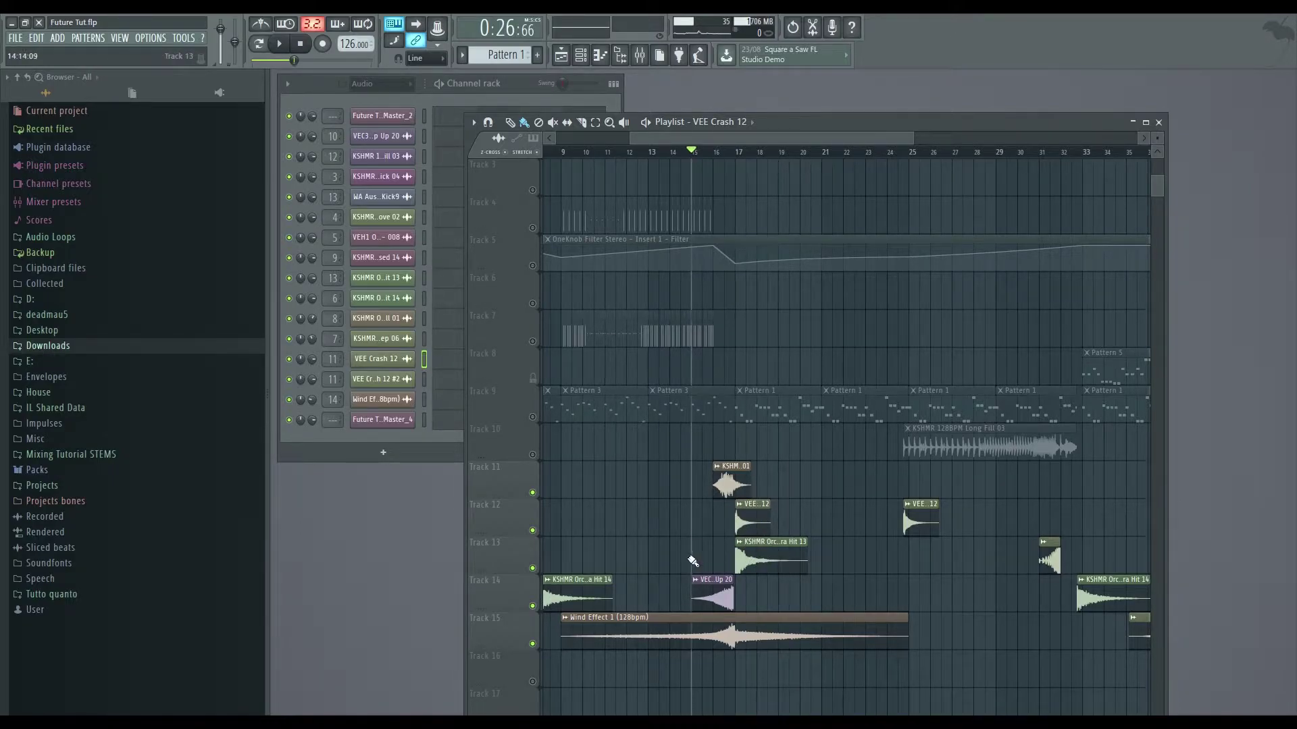
click(406, 307)
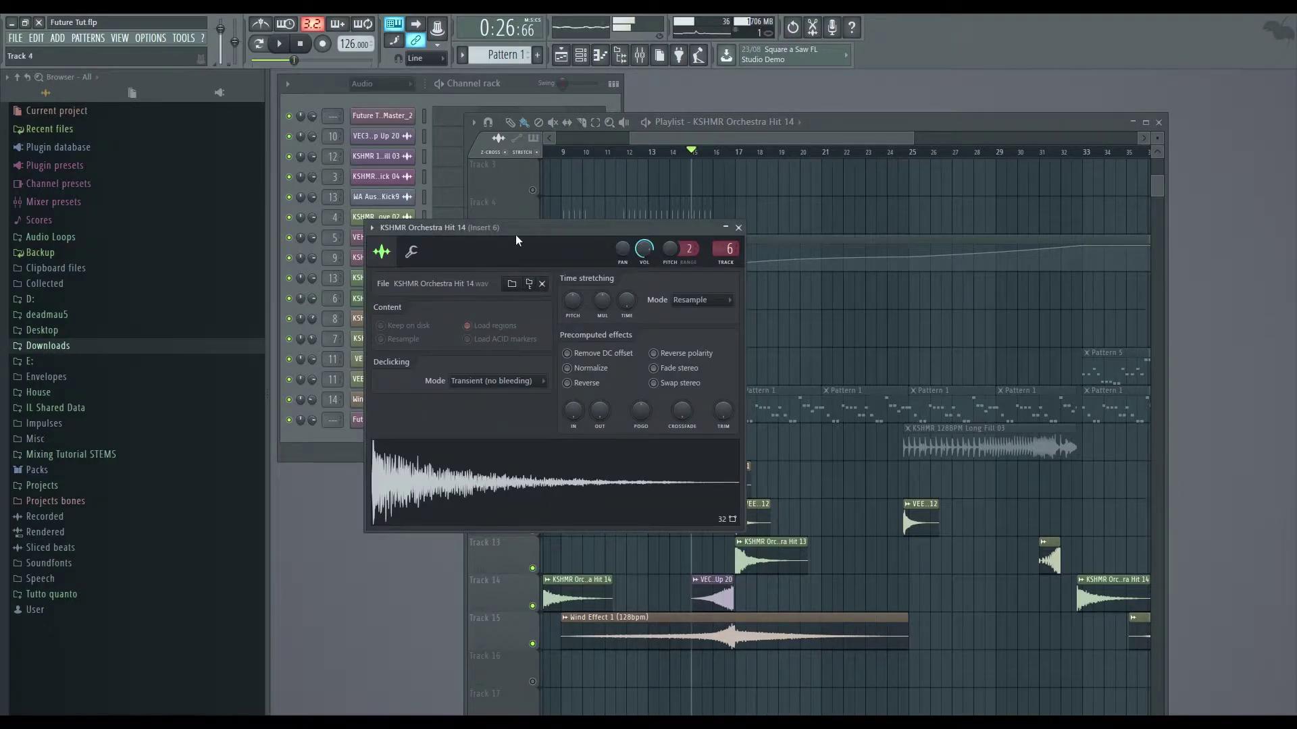
drag(516, 229, 709, 233)
click(370, 280)
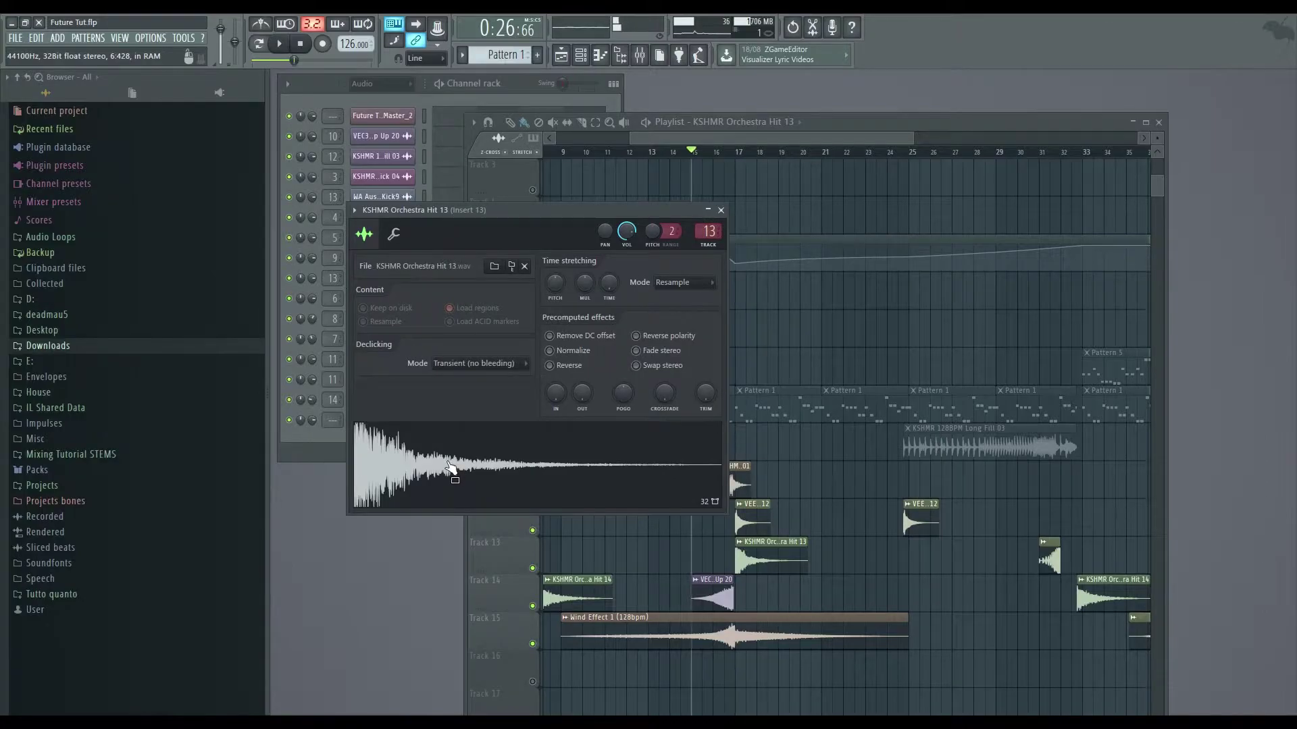
click(721, 211)
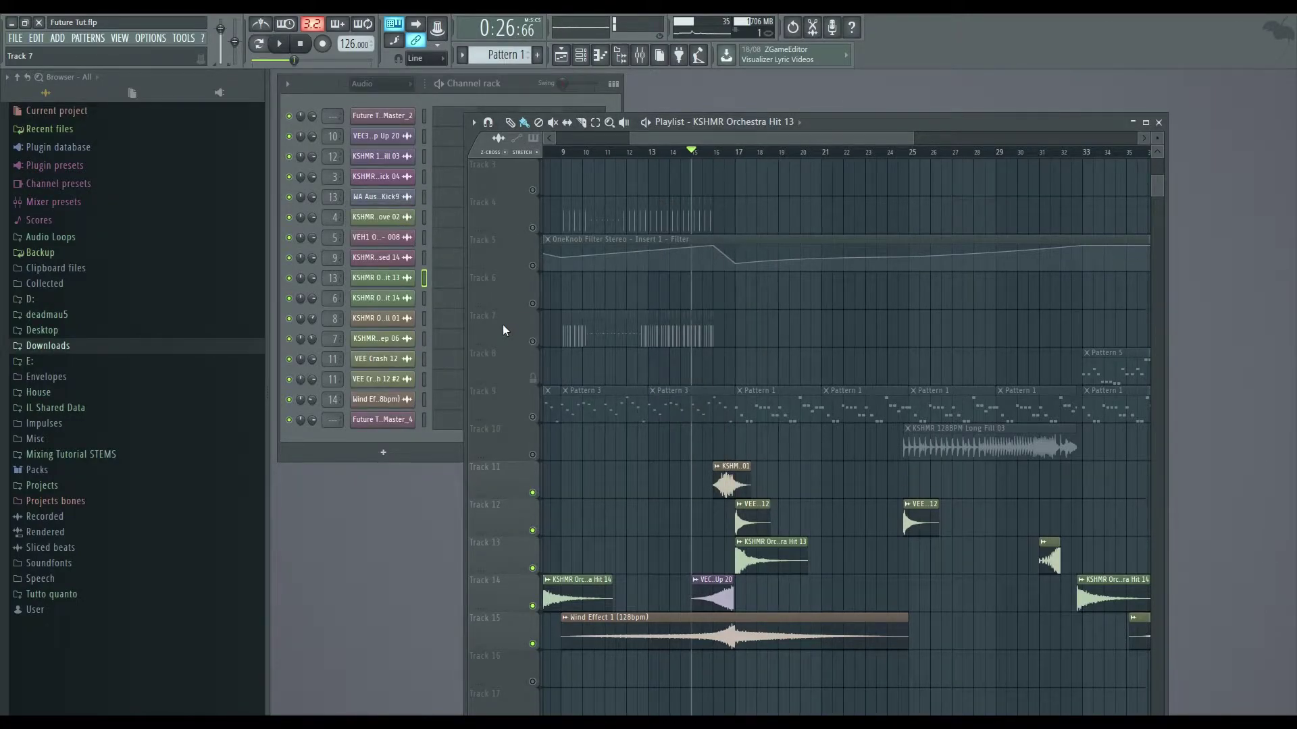
key(space)
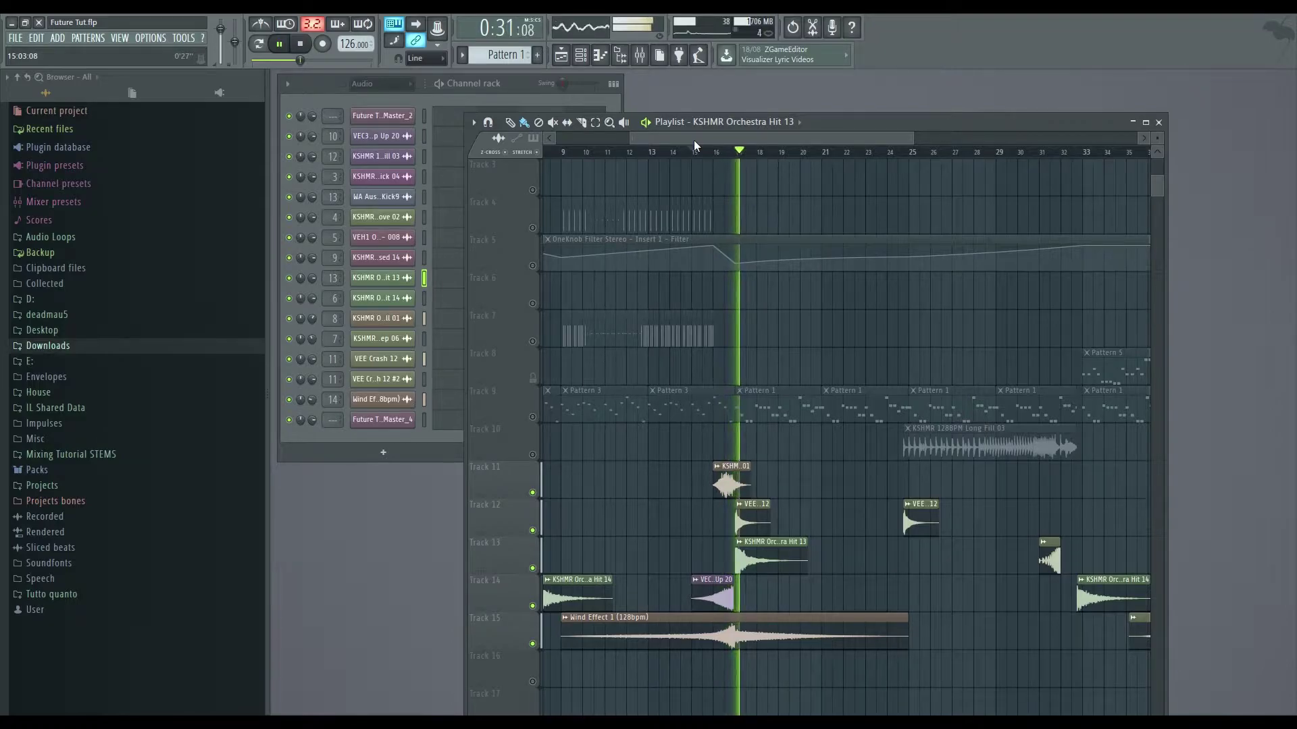
key(space)
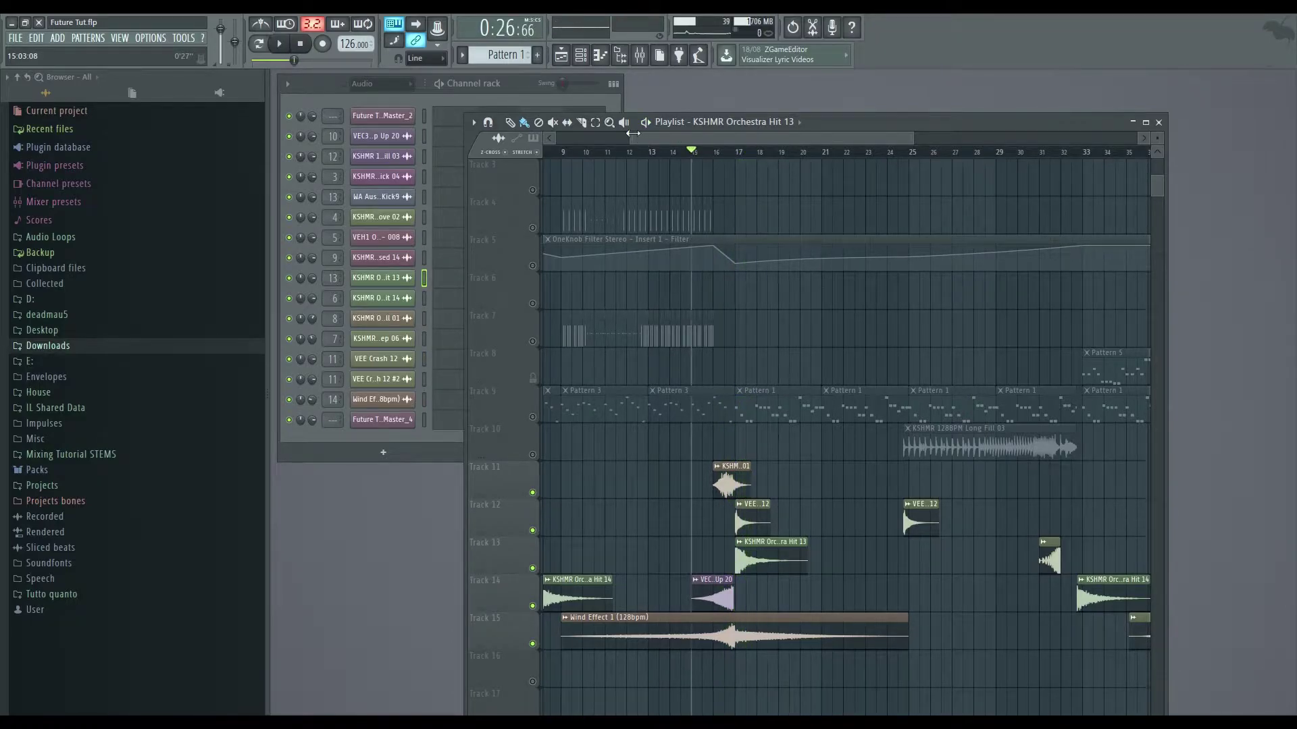
Place the playback position at bar 17 and make all playlist tracks except track 8 active
drag(633, 133, 558, 135)
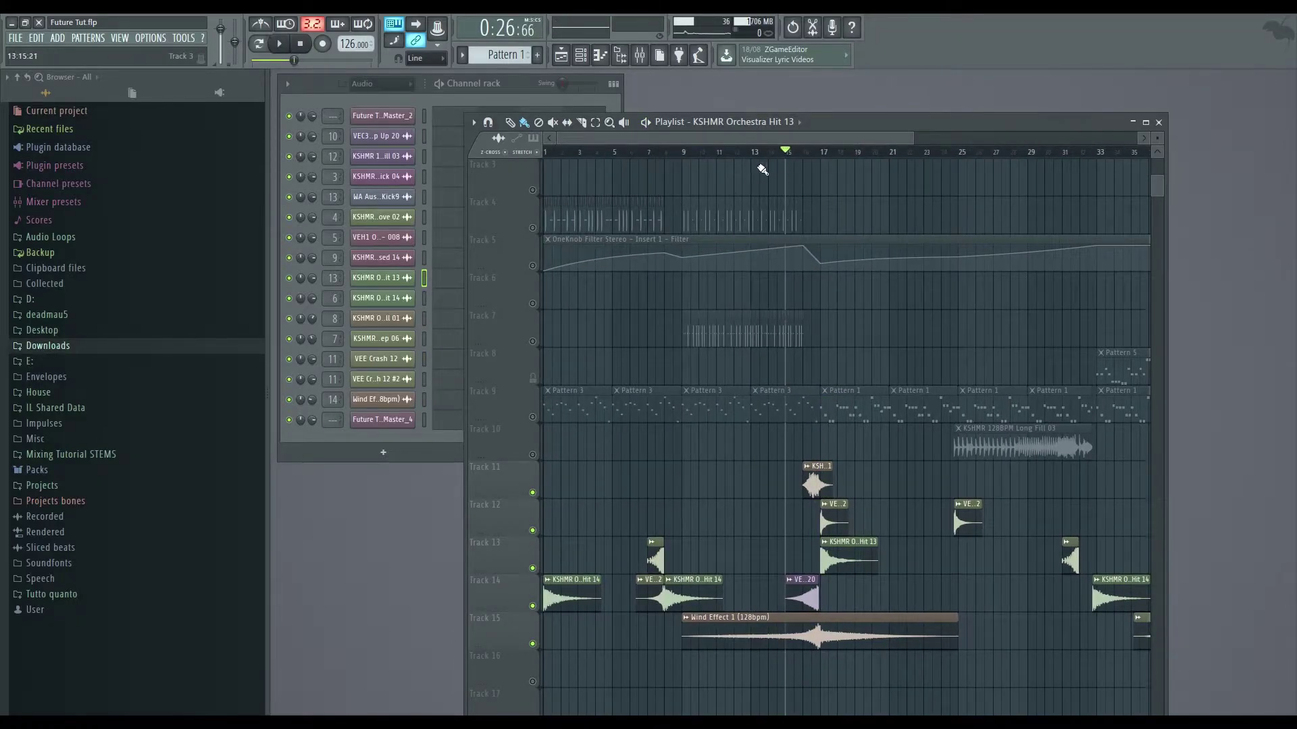
drag(913, 138, 811, 135)
click(723, 152)
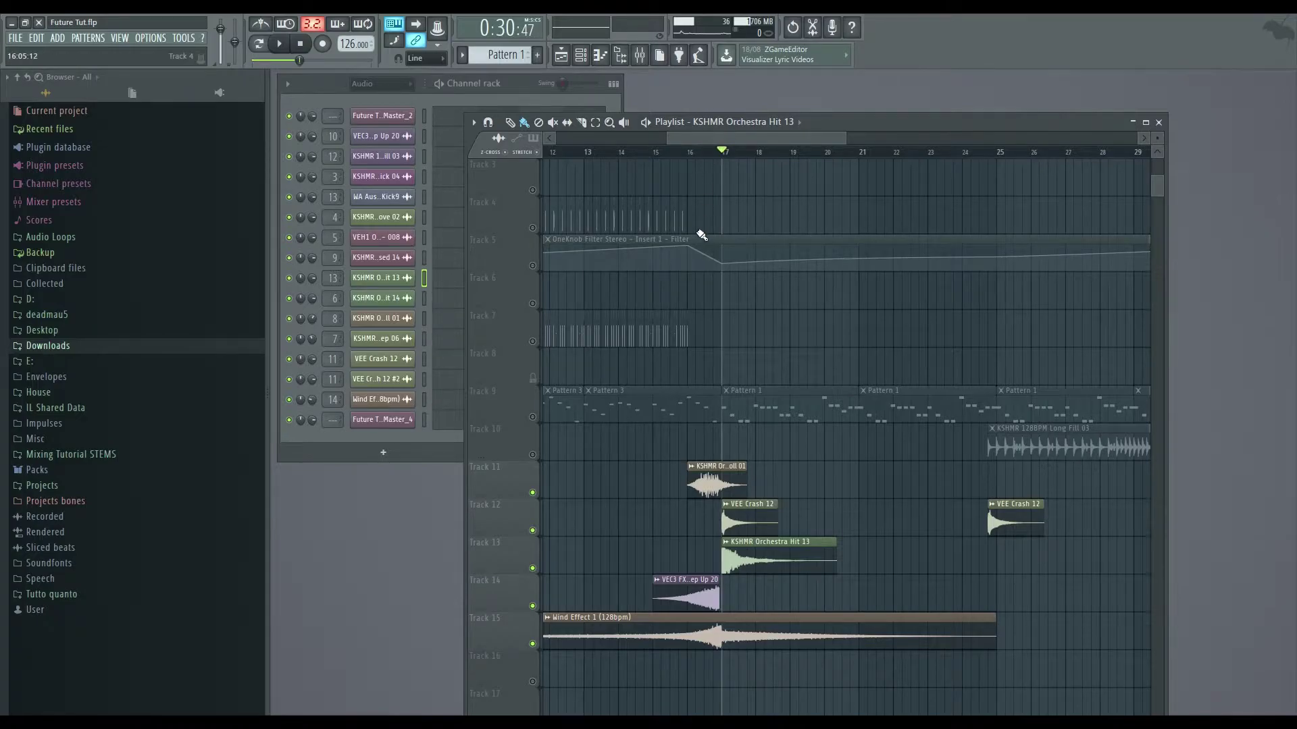
click(534, 455)
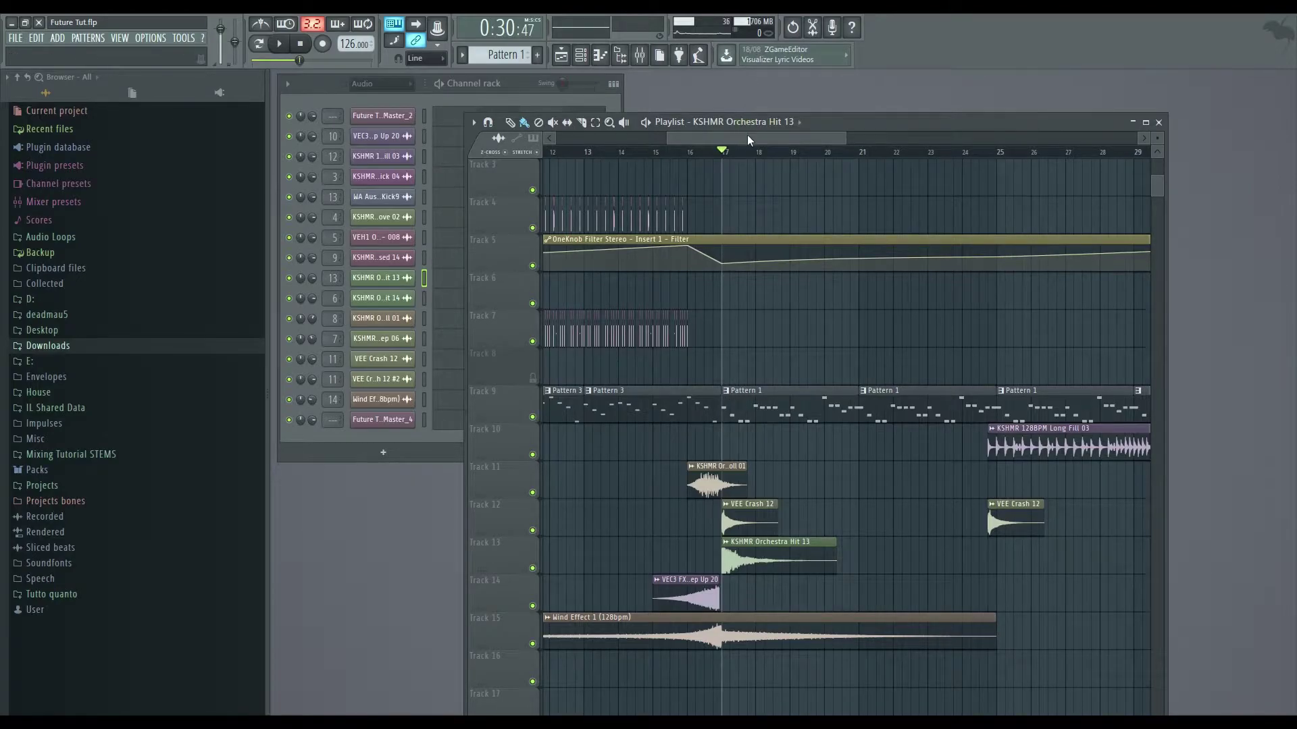
Review the clips up to bar 40, maximize the playlist, and play the break and build-up from mid-bar 15 to bar 32
scroll(683, 370, right, 3)
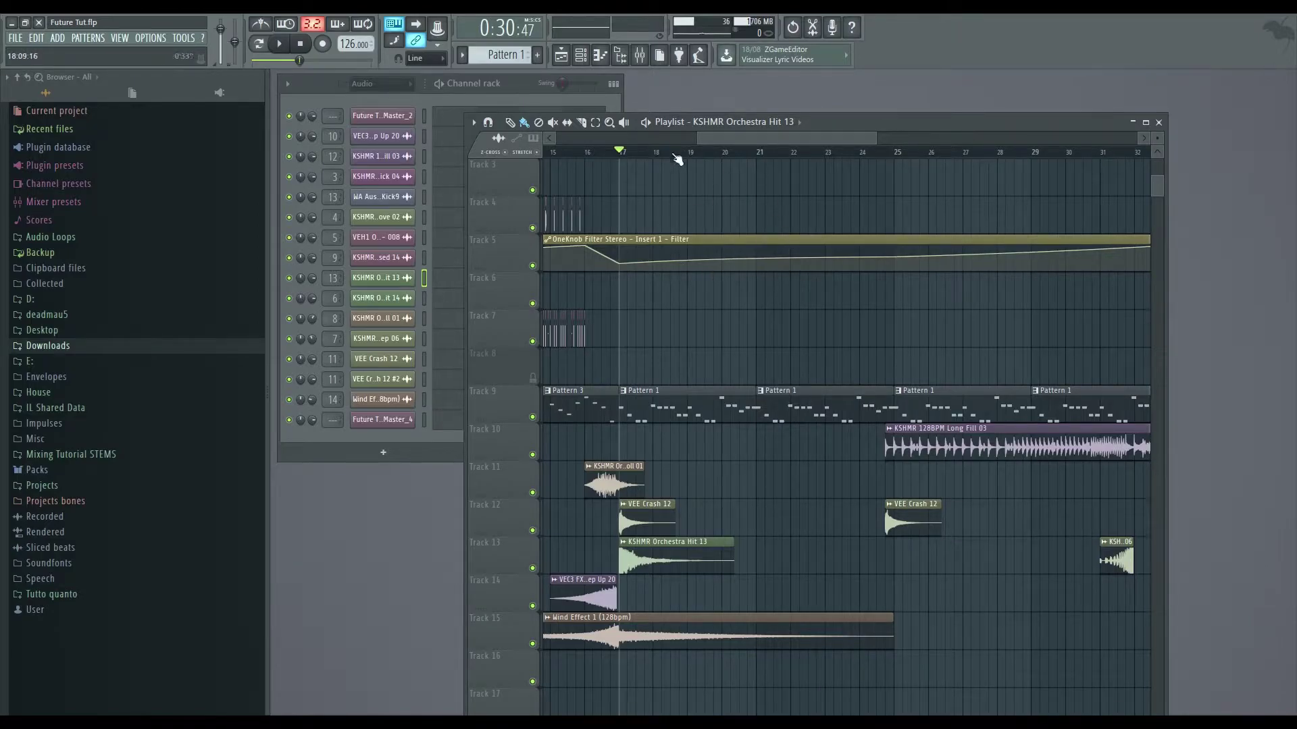
drag(697, 138, 686, 177)
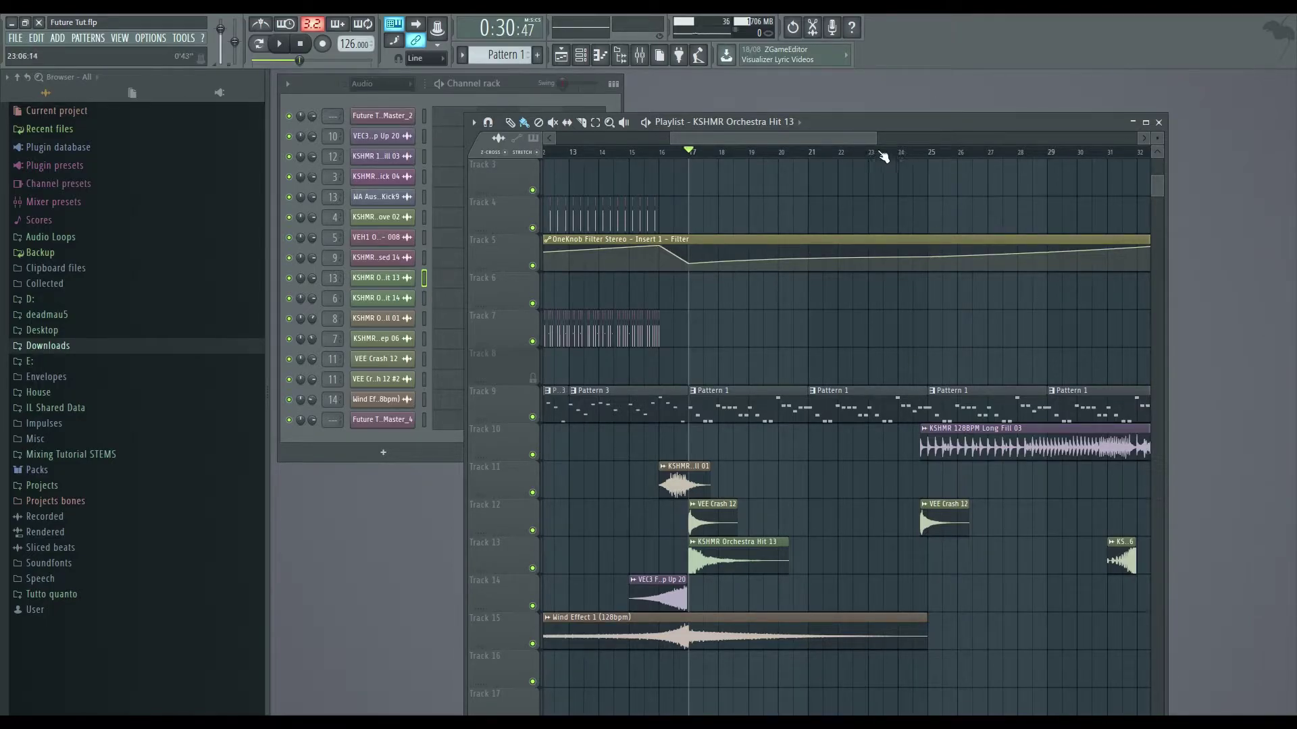
drag(873, 138, 952, 138)
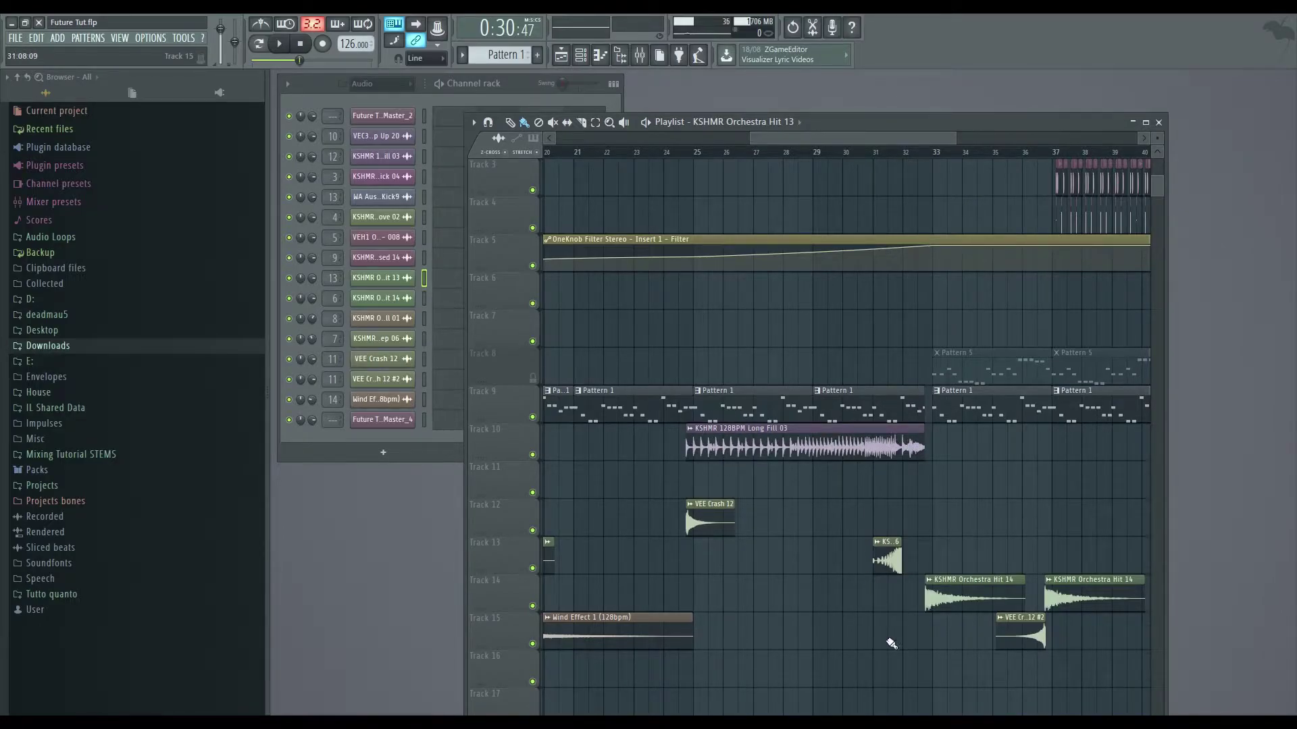
scroll(1013, 304, up, 2)
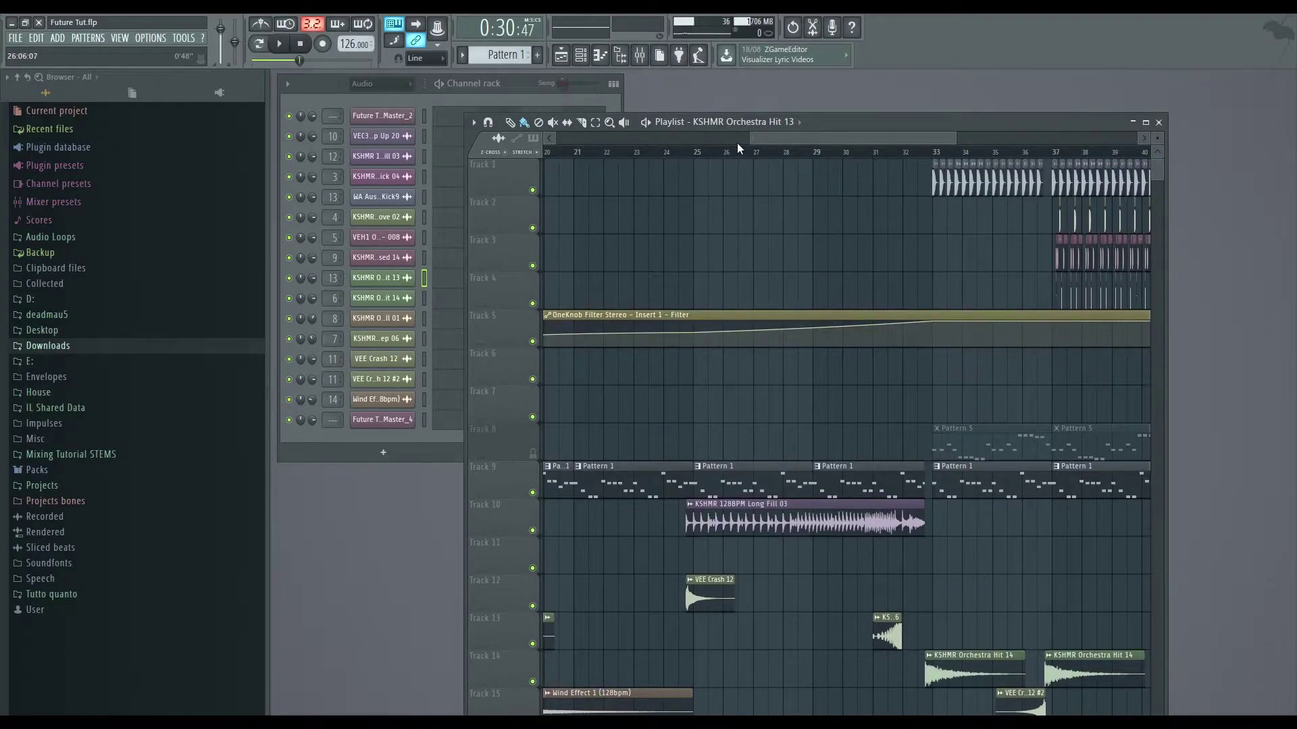
scroll(736, 139, left, 5)
click(720, 150)
key(space)
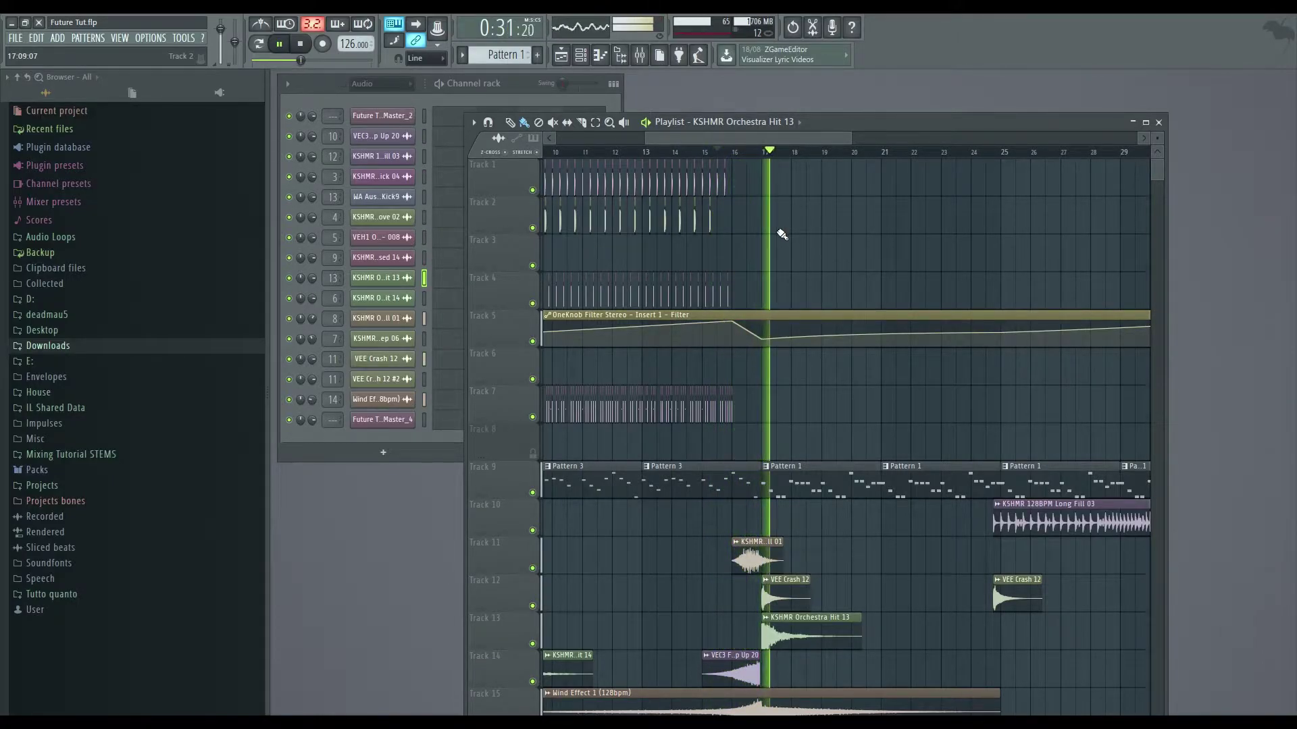
drag(768, 139, 846, 143)
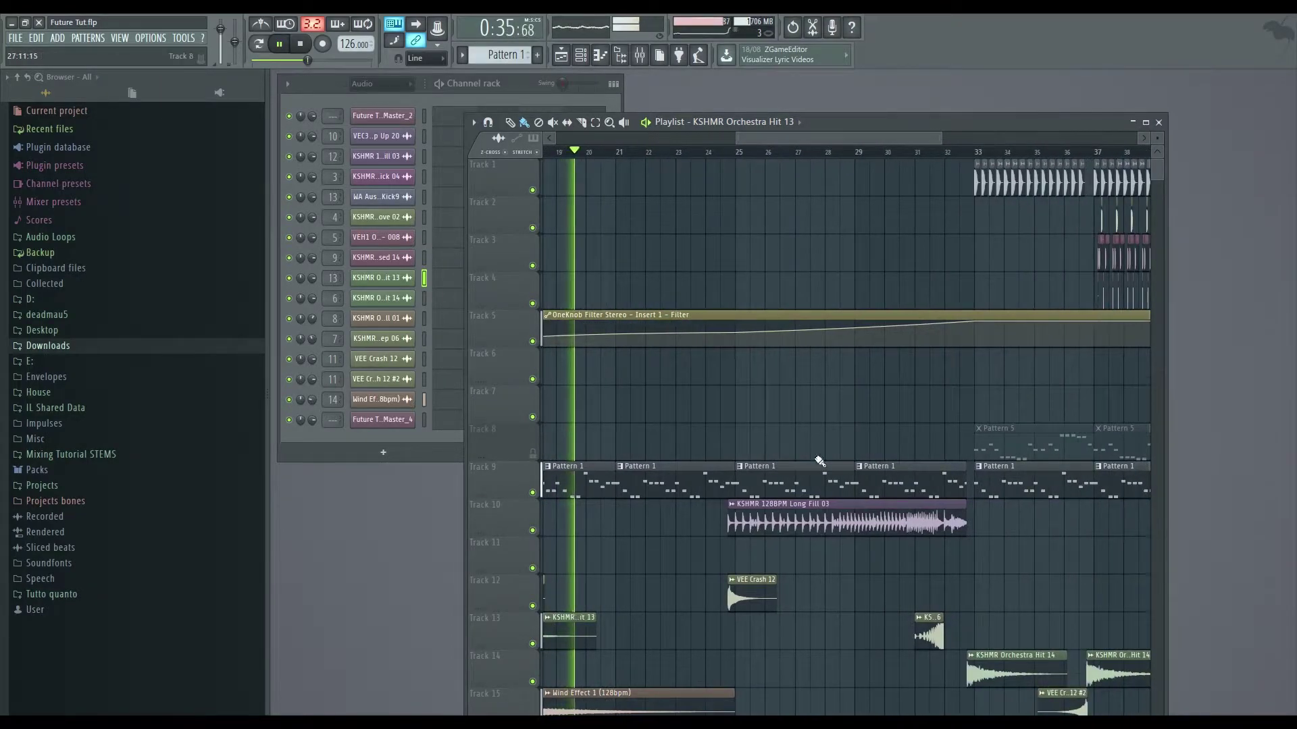
double_click(863, 128)
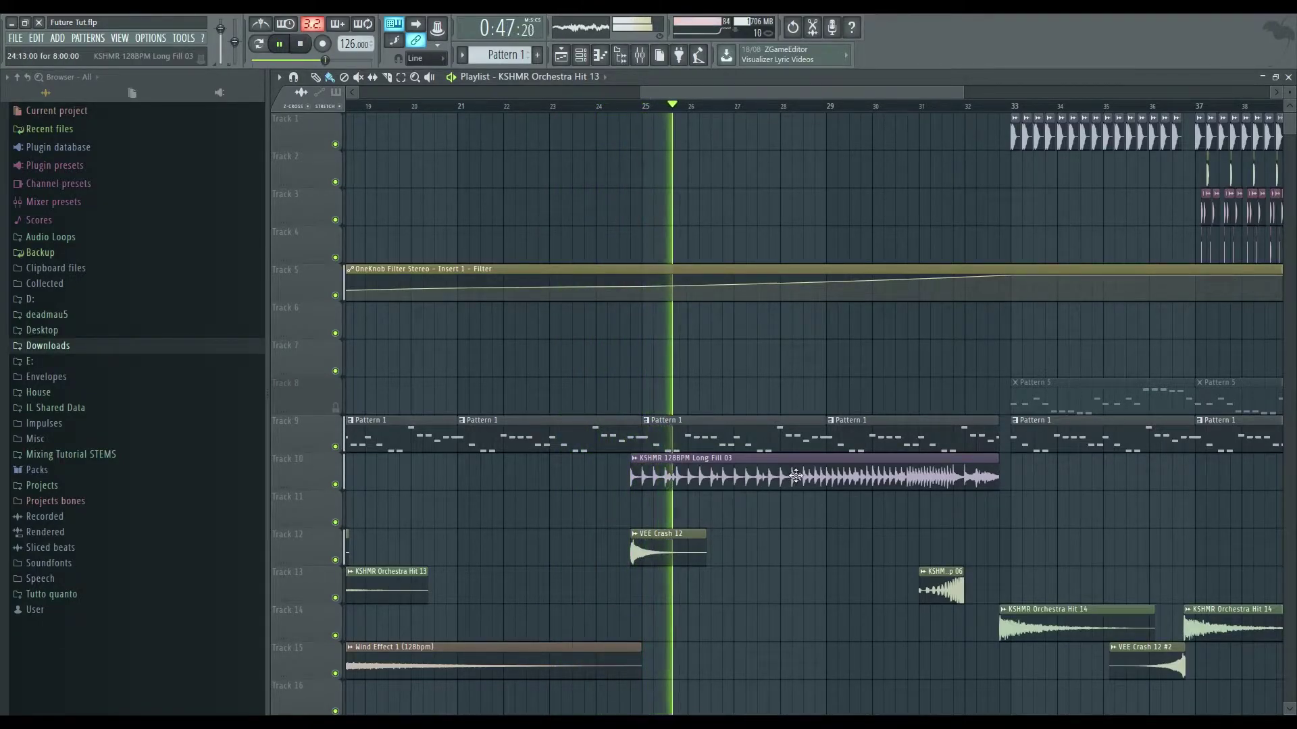
drag(747, 95, 806, 97)
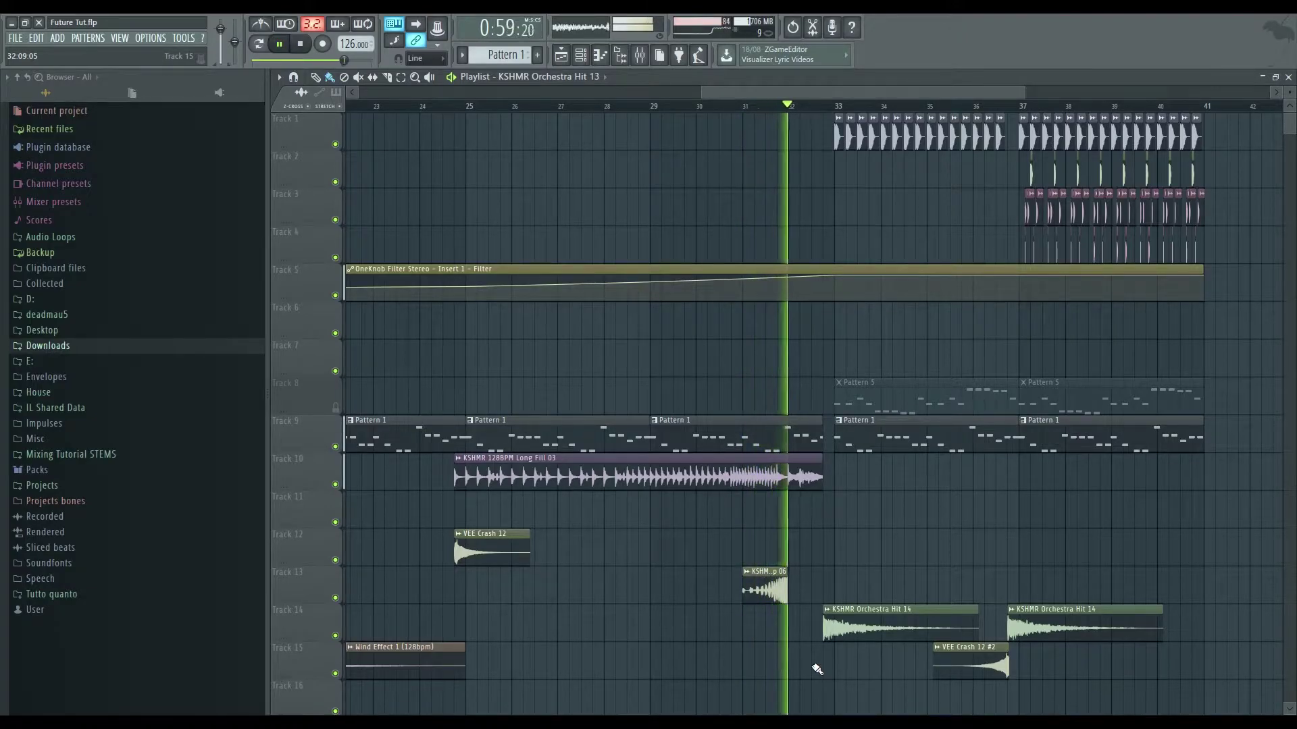
key(space)
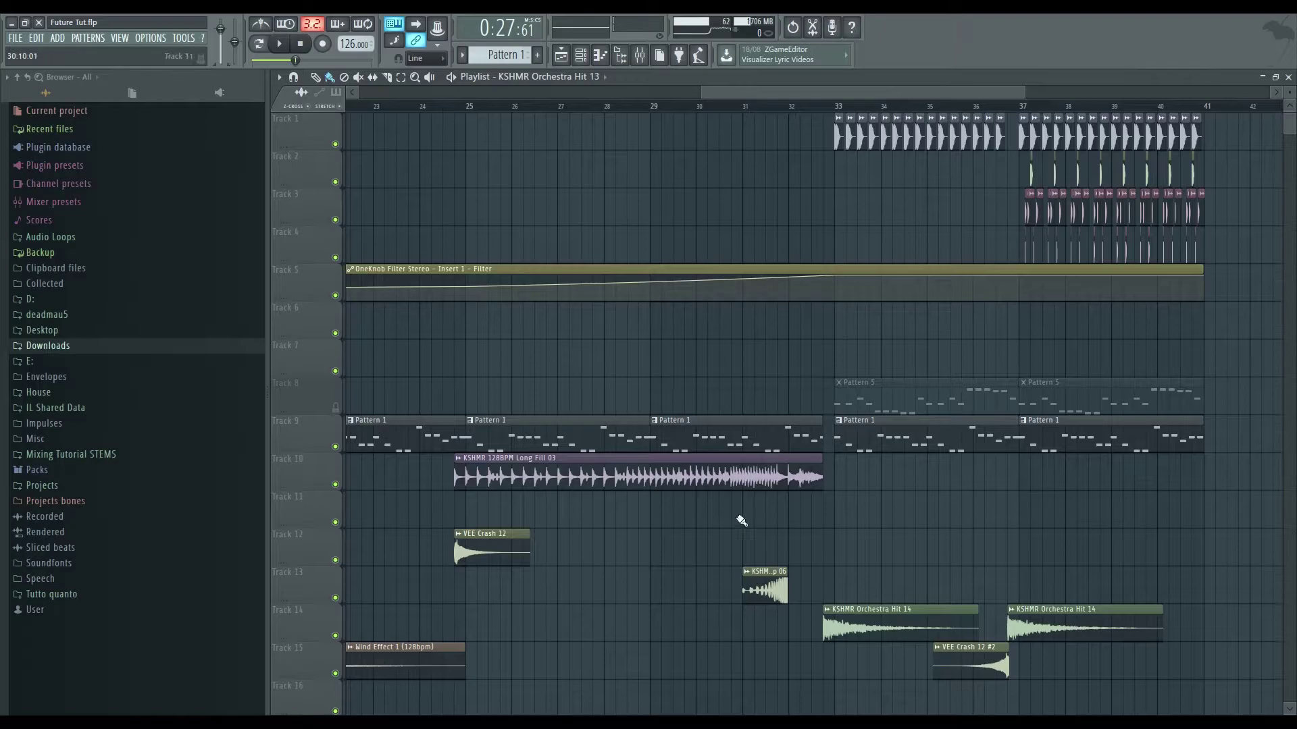
Solo track 10 and play its KSHMR 128BPM Long Fill 03 clip from bar 28
right_click(332, 487)
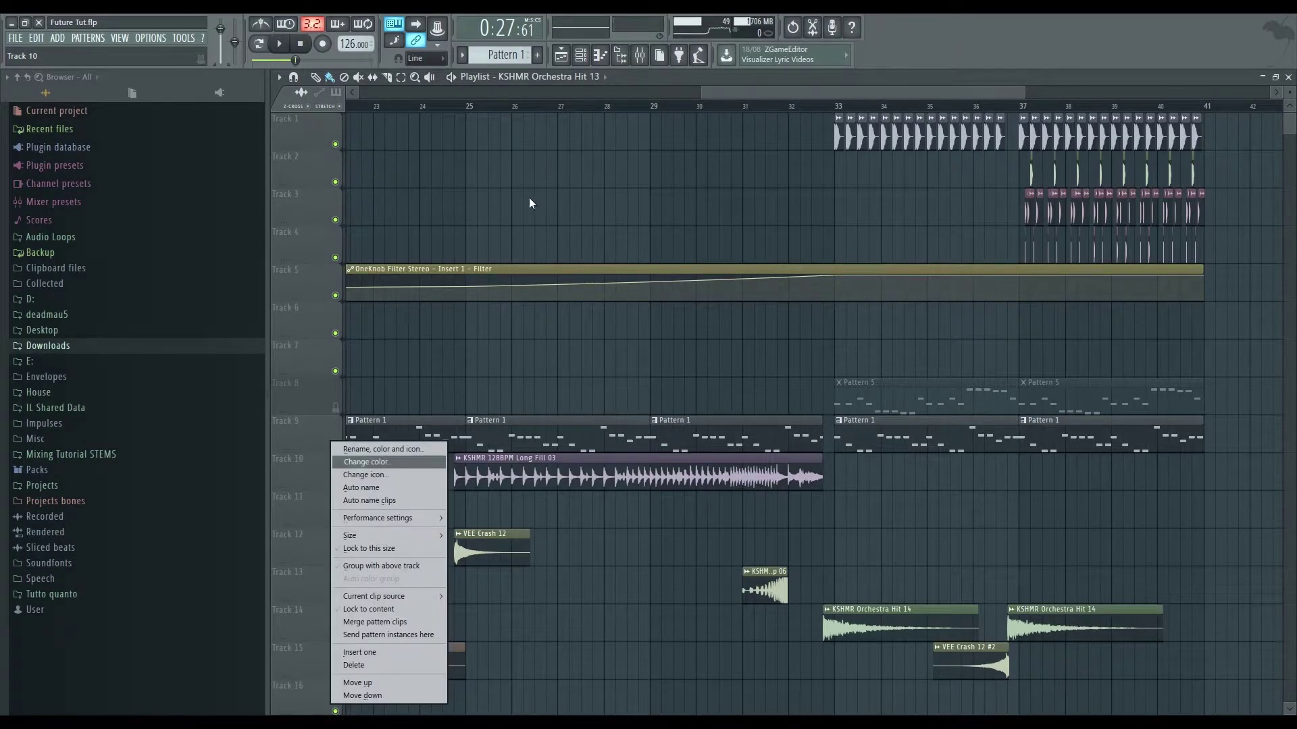
click(315, 397)
ctrl+click(335, 484)
click(608, 107)
key(space)
key(space)
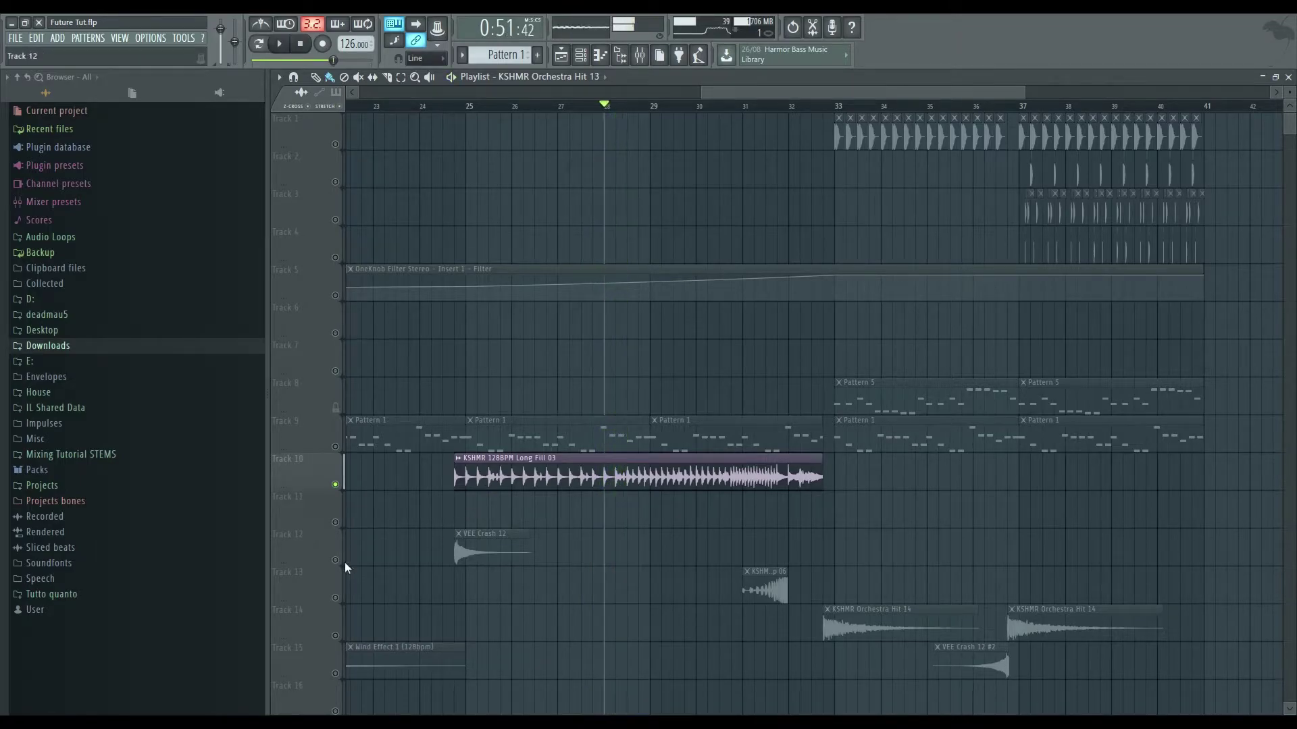
Activate track 12 alongside track 10 and play its VEE Crash 12 clip from just before bar 25
click(335, 560)
click(455, 107)
key(space)
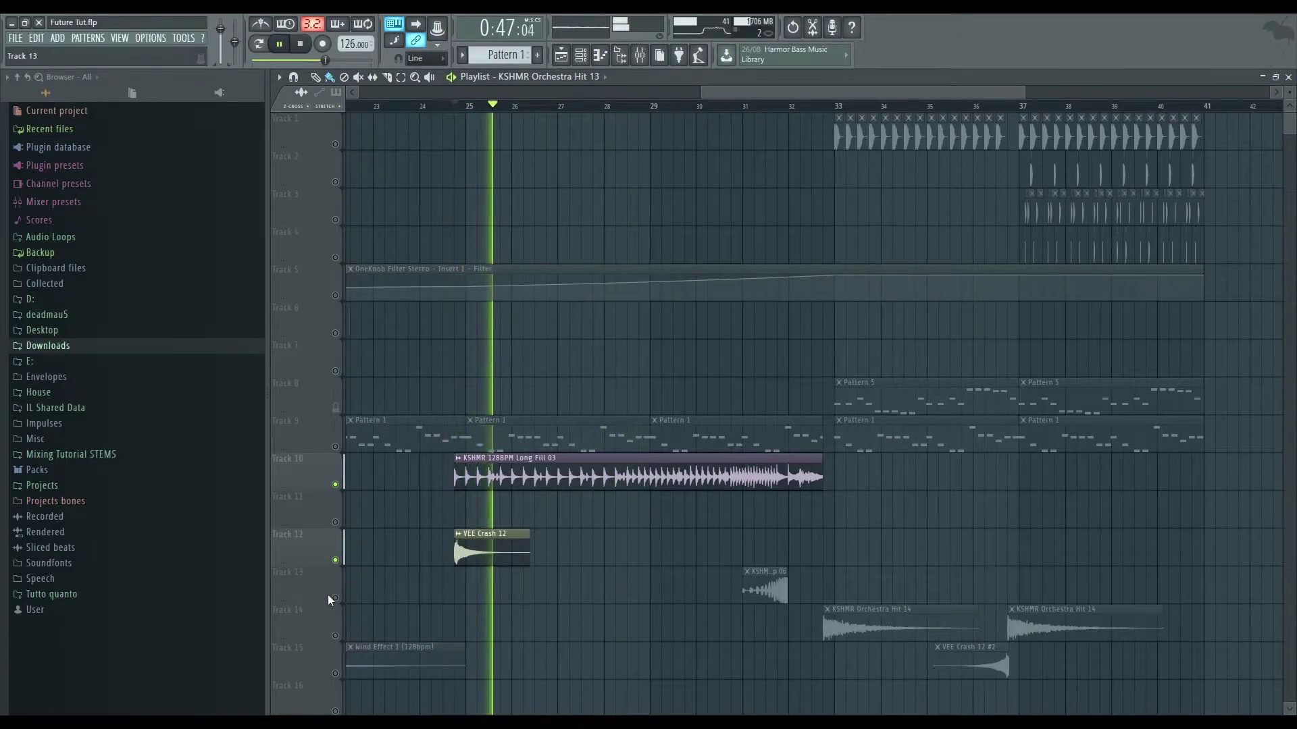
key(space)
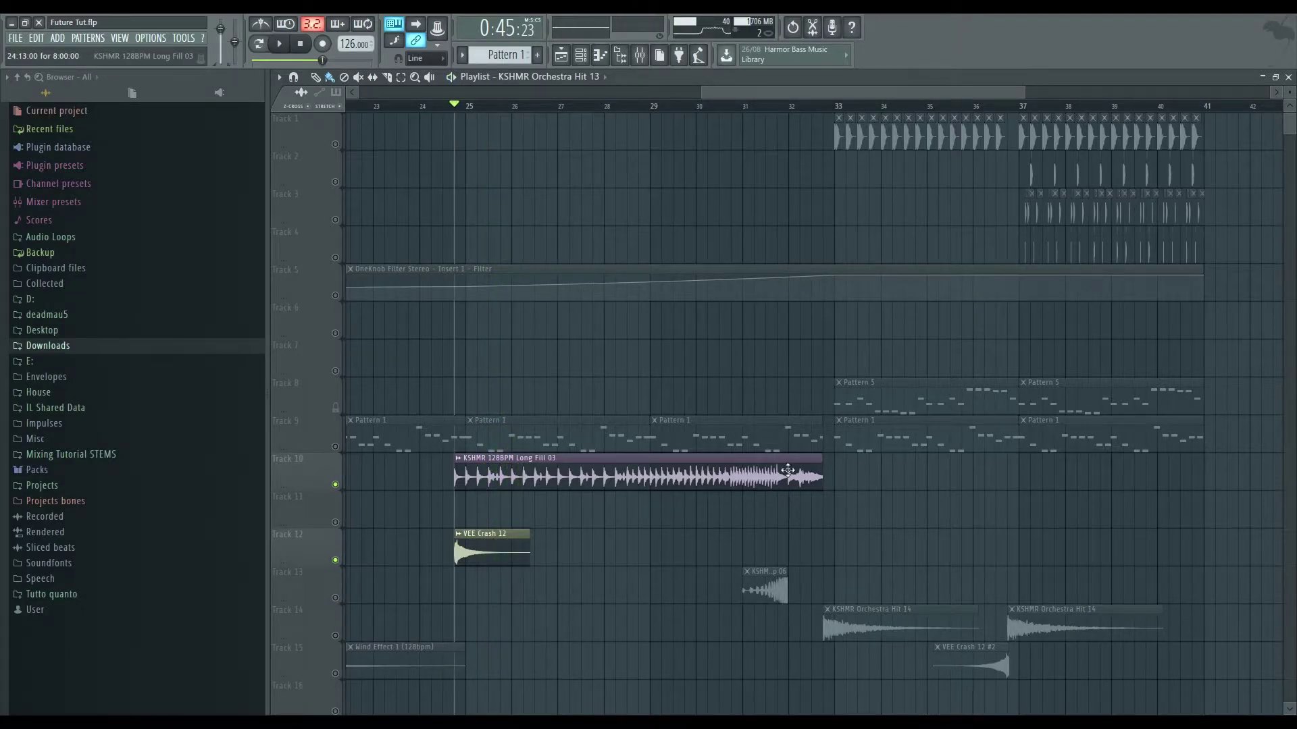
Activate track 13 and play its KSHMR Short Sweep 06 clip from bar 31, first with the other effects and again soloed
click(743, 106)
click(335, 598)
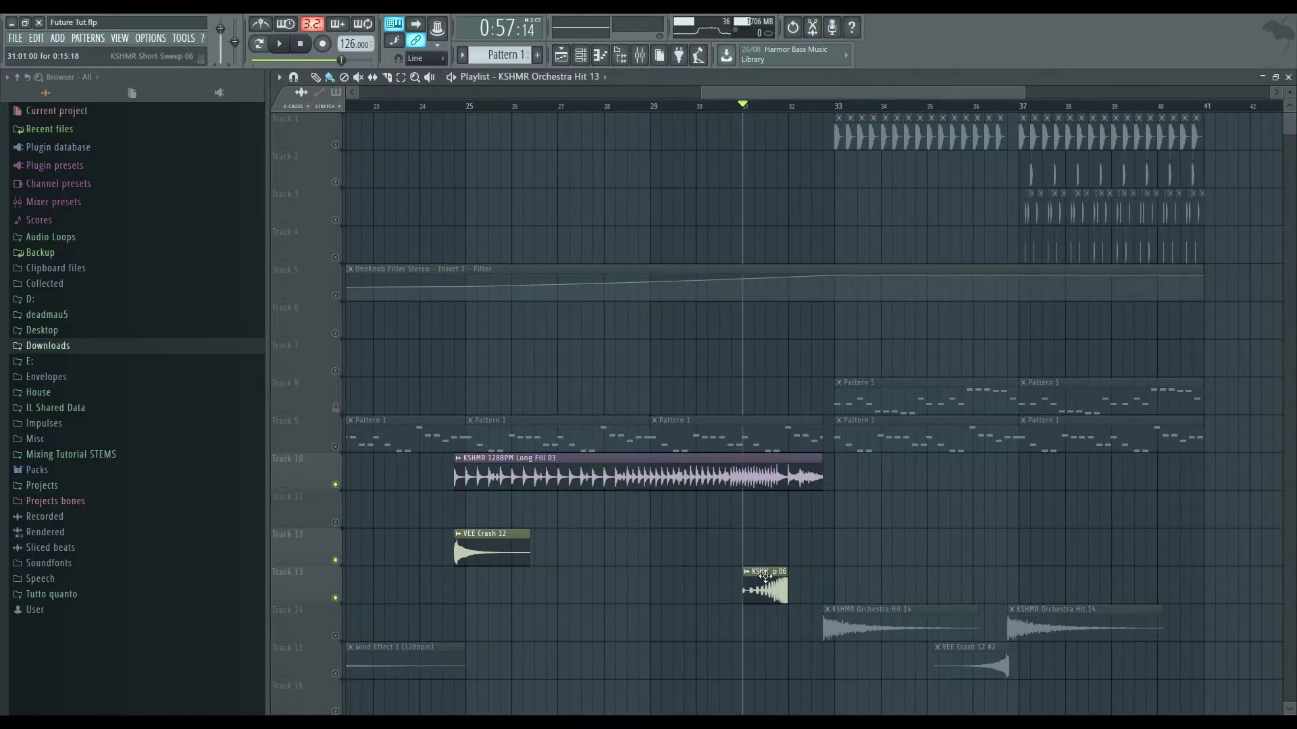
key(space)
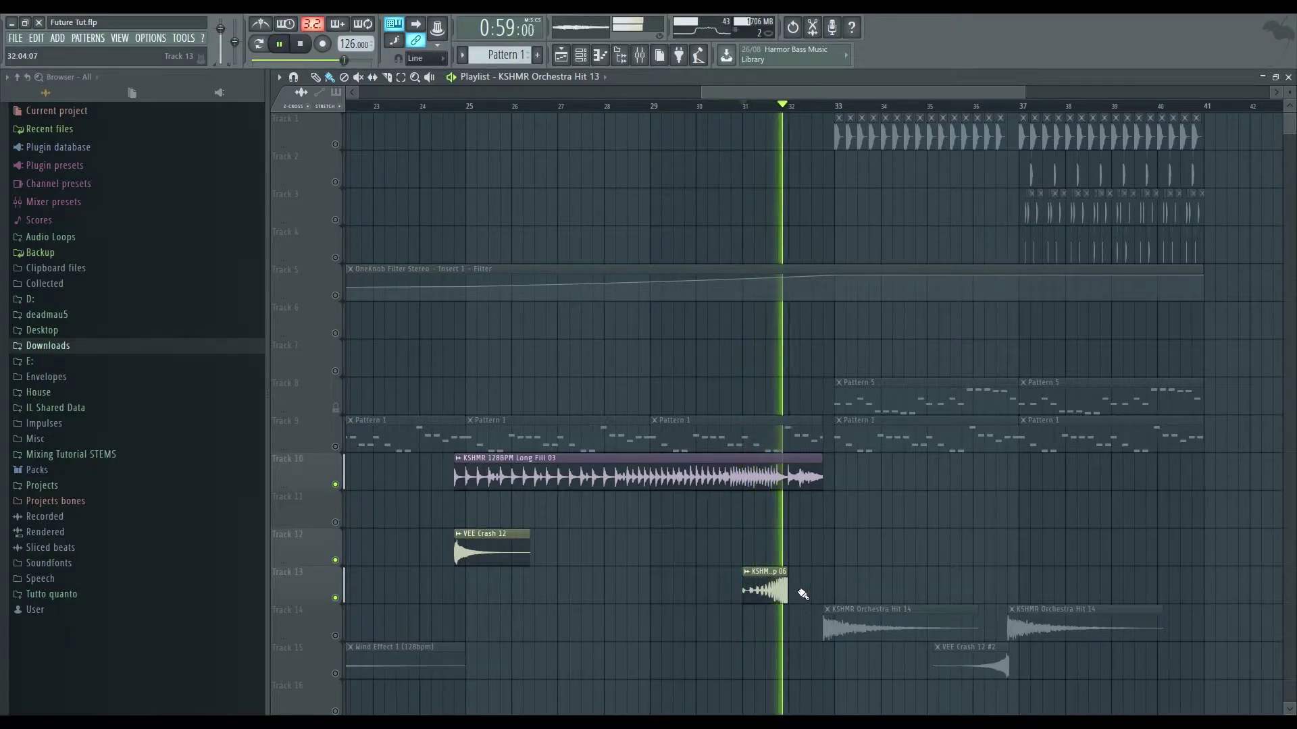
key(space)
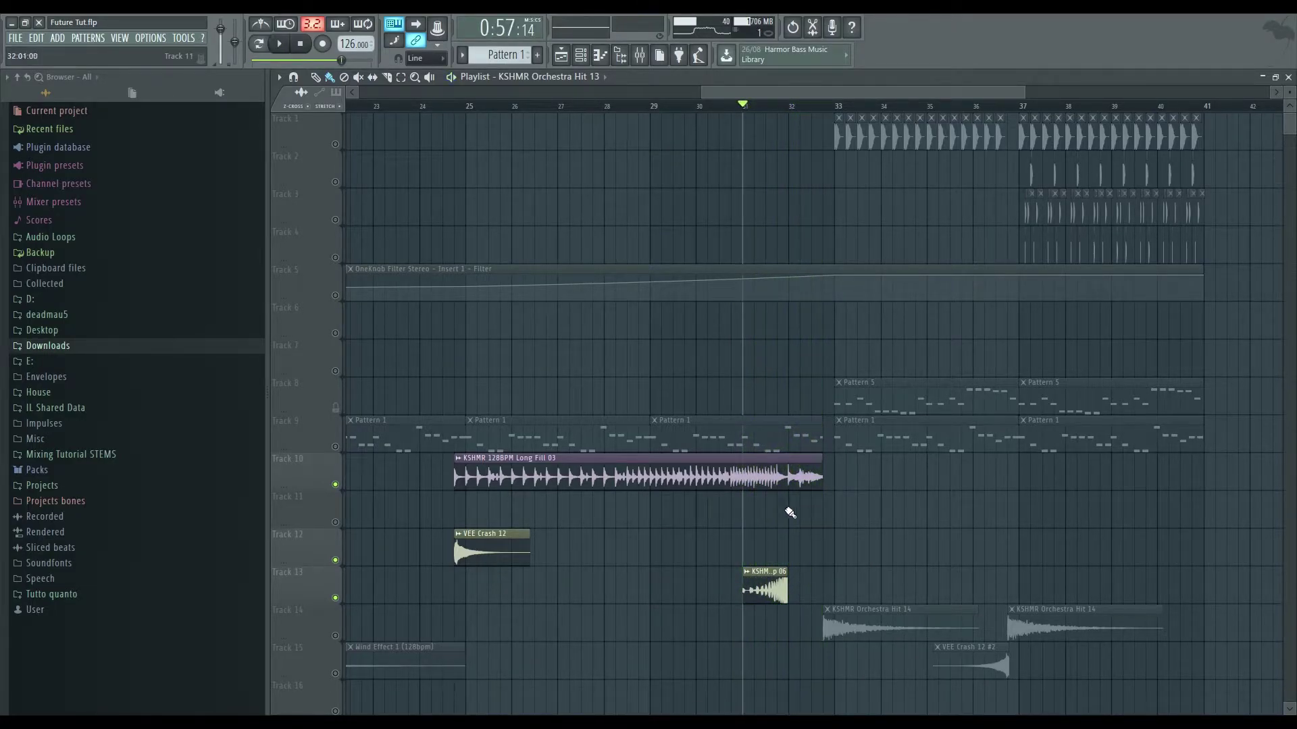
key(space)
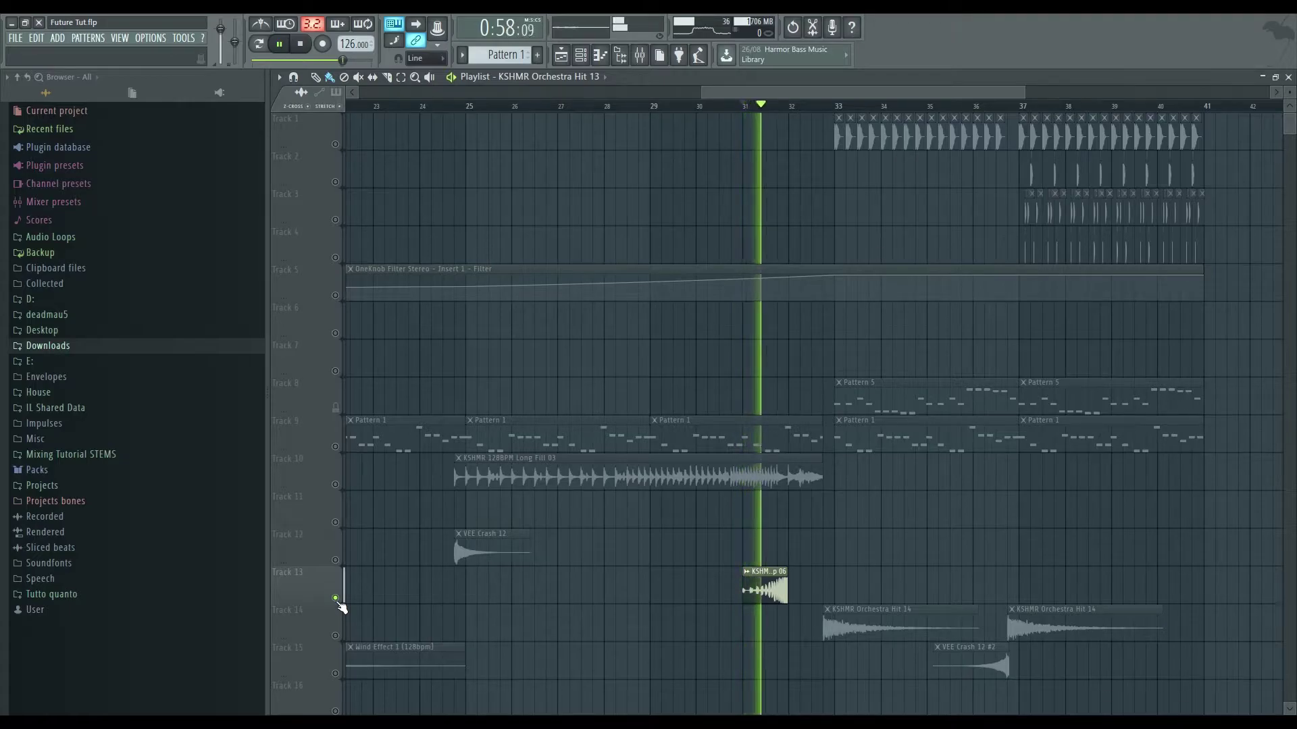
key(space)
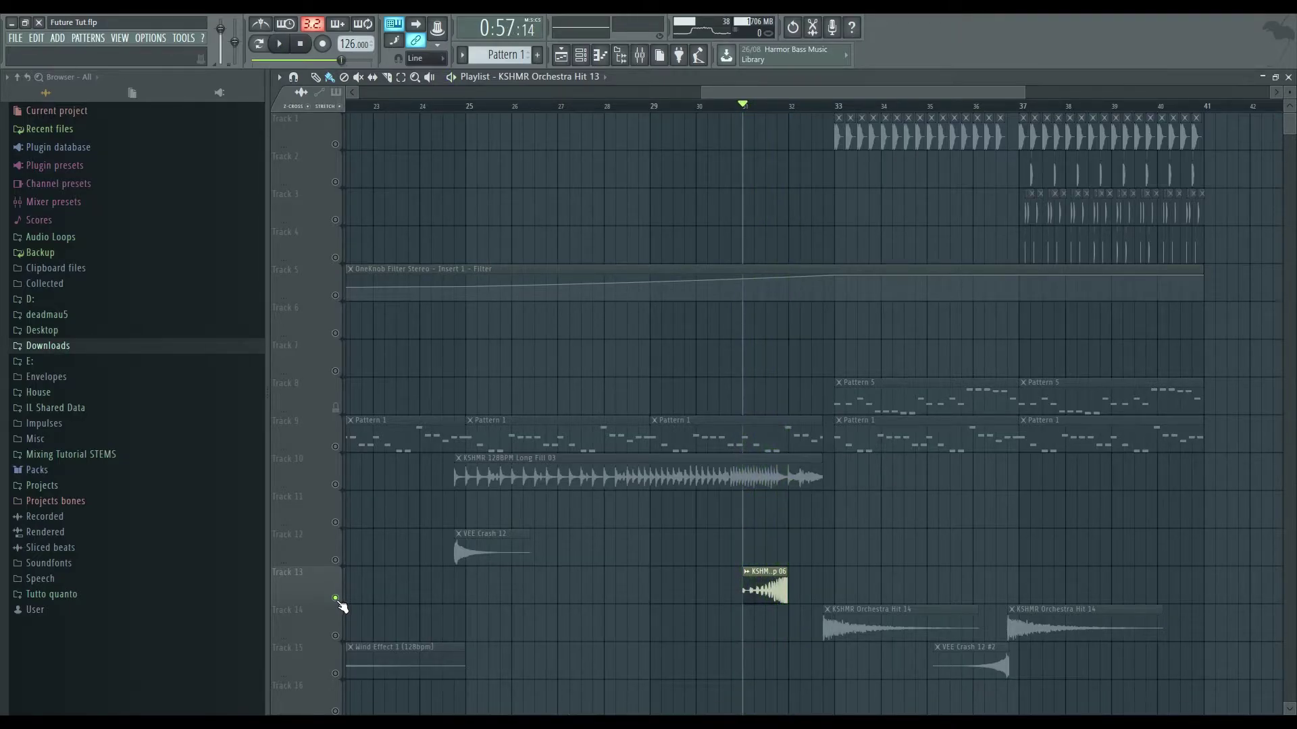
Activate tracks 10 to 14 together and play the build-up effects from bar 31 into the KSHMR Orchestra Hit 14 clip
drag(336, 491, 341, 645)
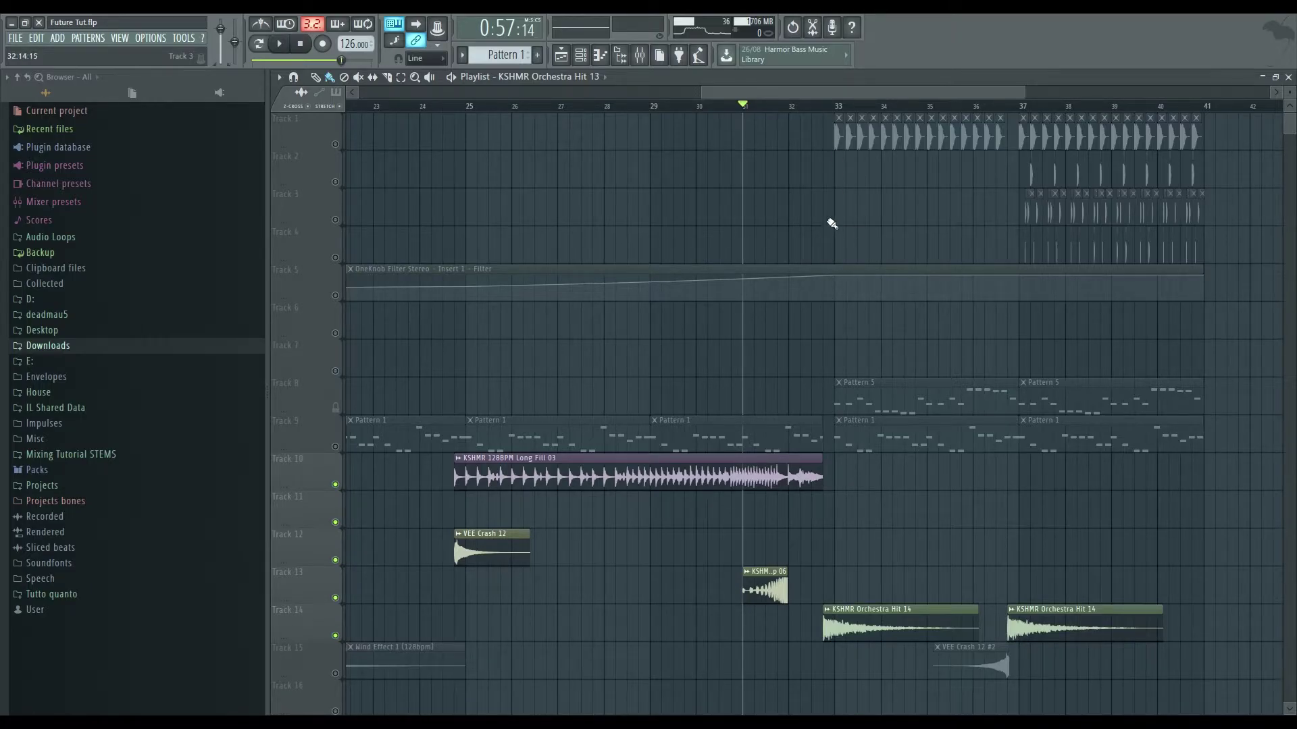
key(space)
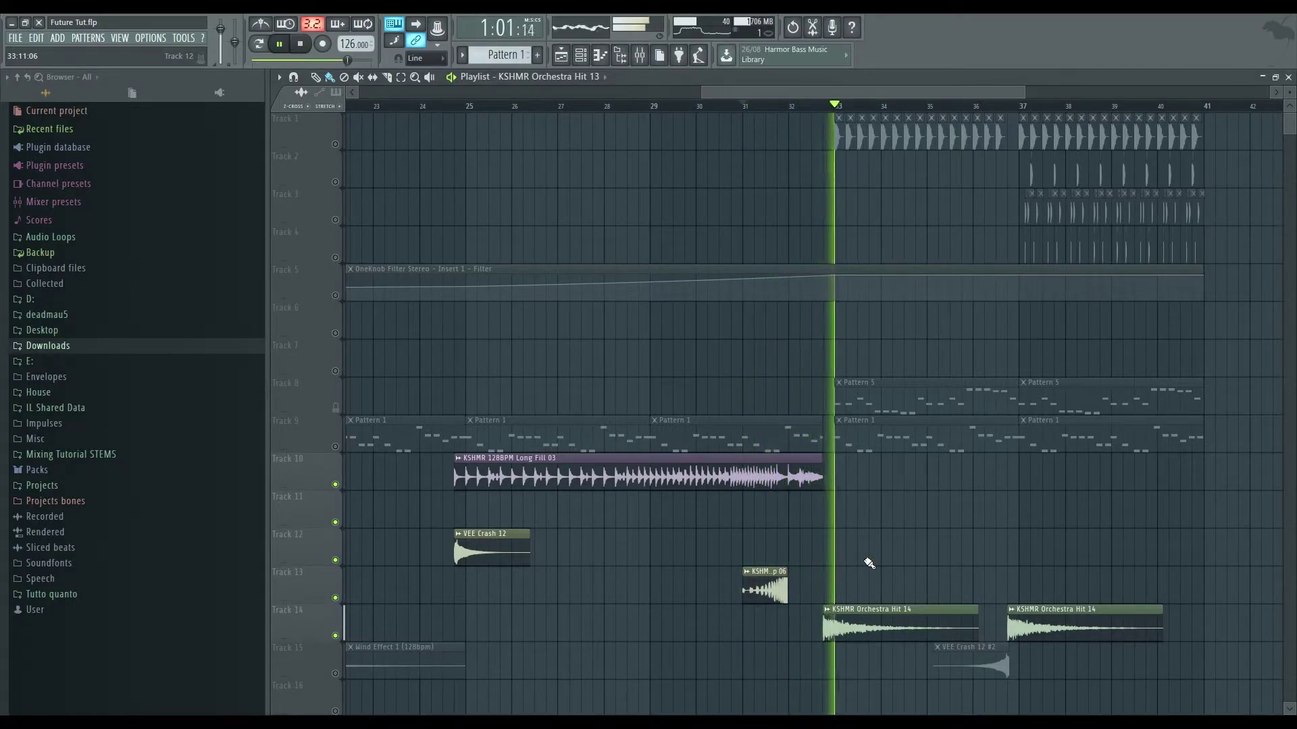
key(space)
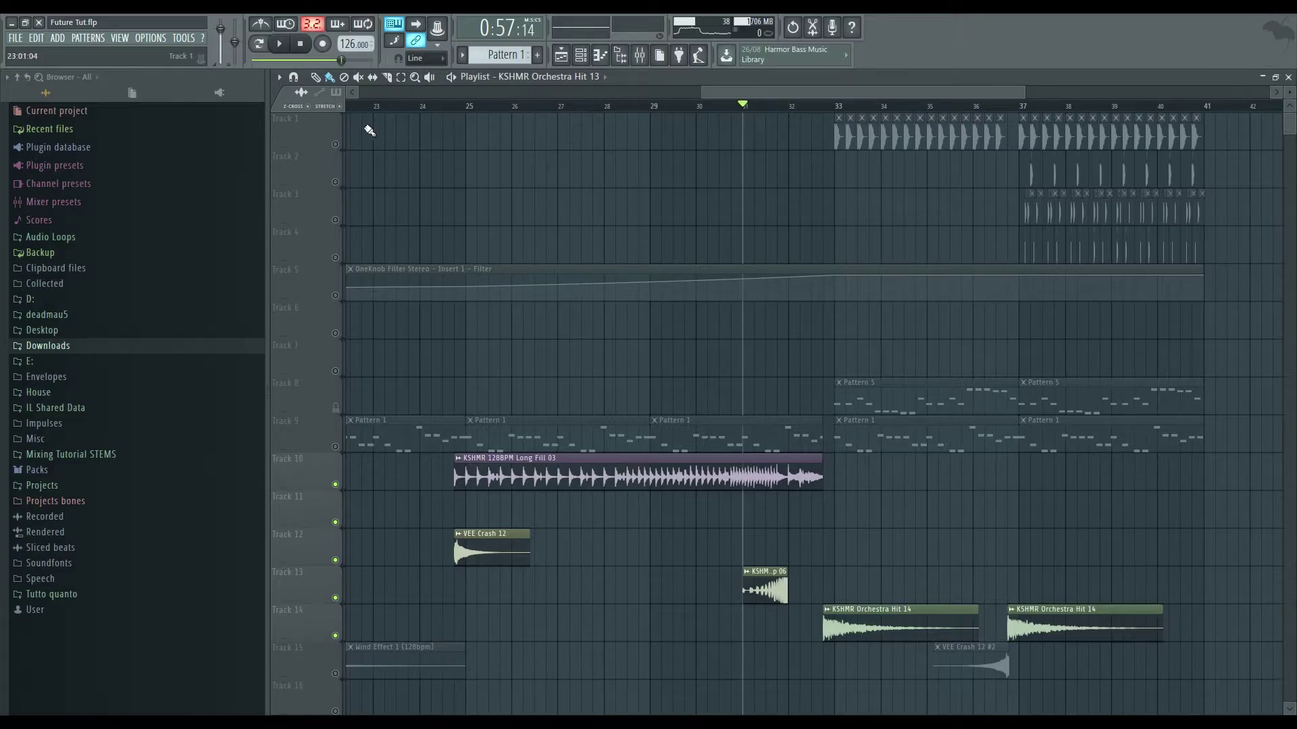
Solo track 1, show the whole arrangement, and compare its kick clips by playing from bar 11 and from bar 33
right_click(335, 143)
click(837, 108)
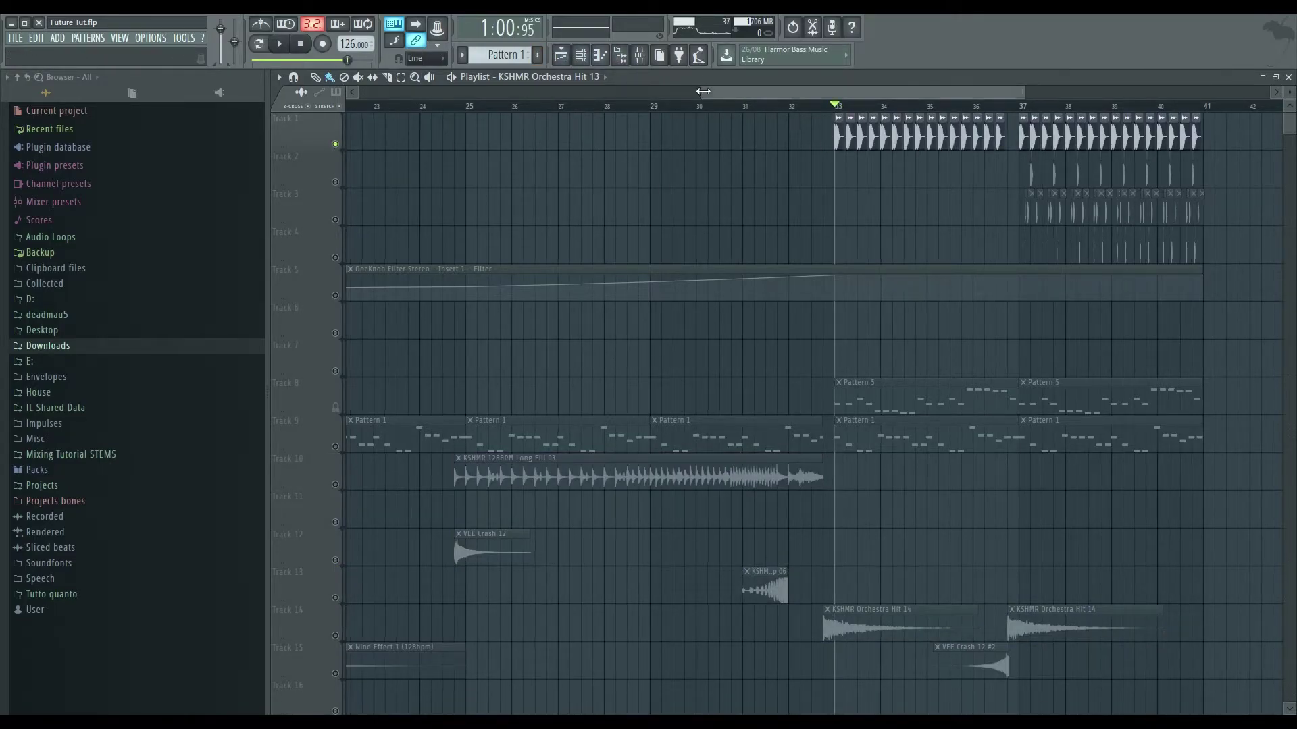
drag(709, 95, 358, 95)
click(582, 107)
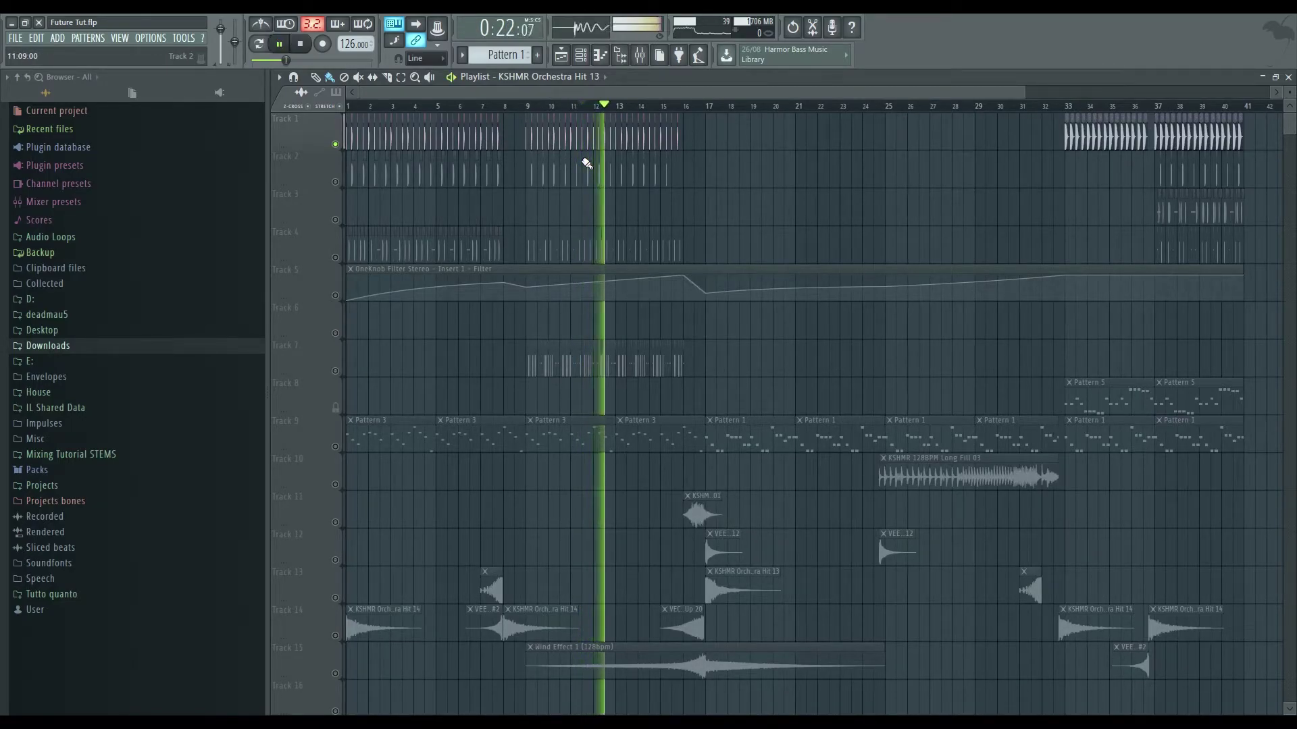
key(space)
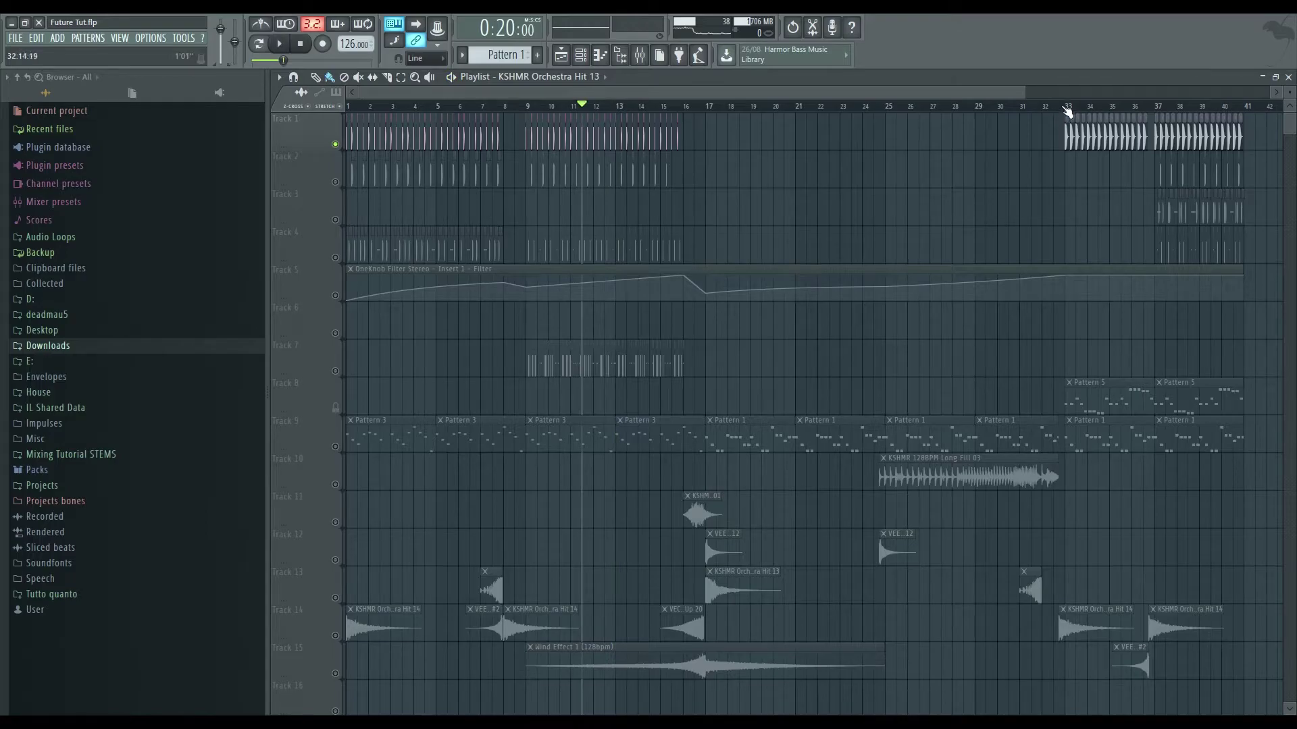
click(1067, 107)
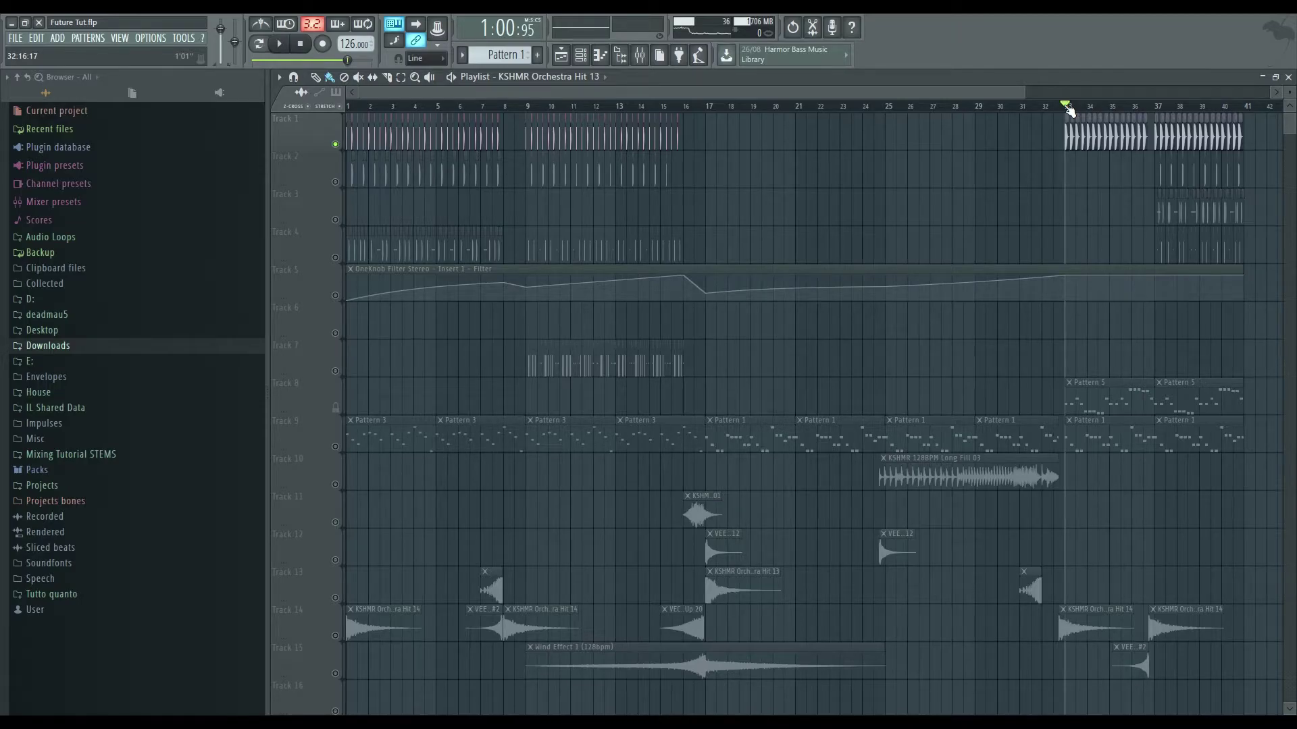
key(space)
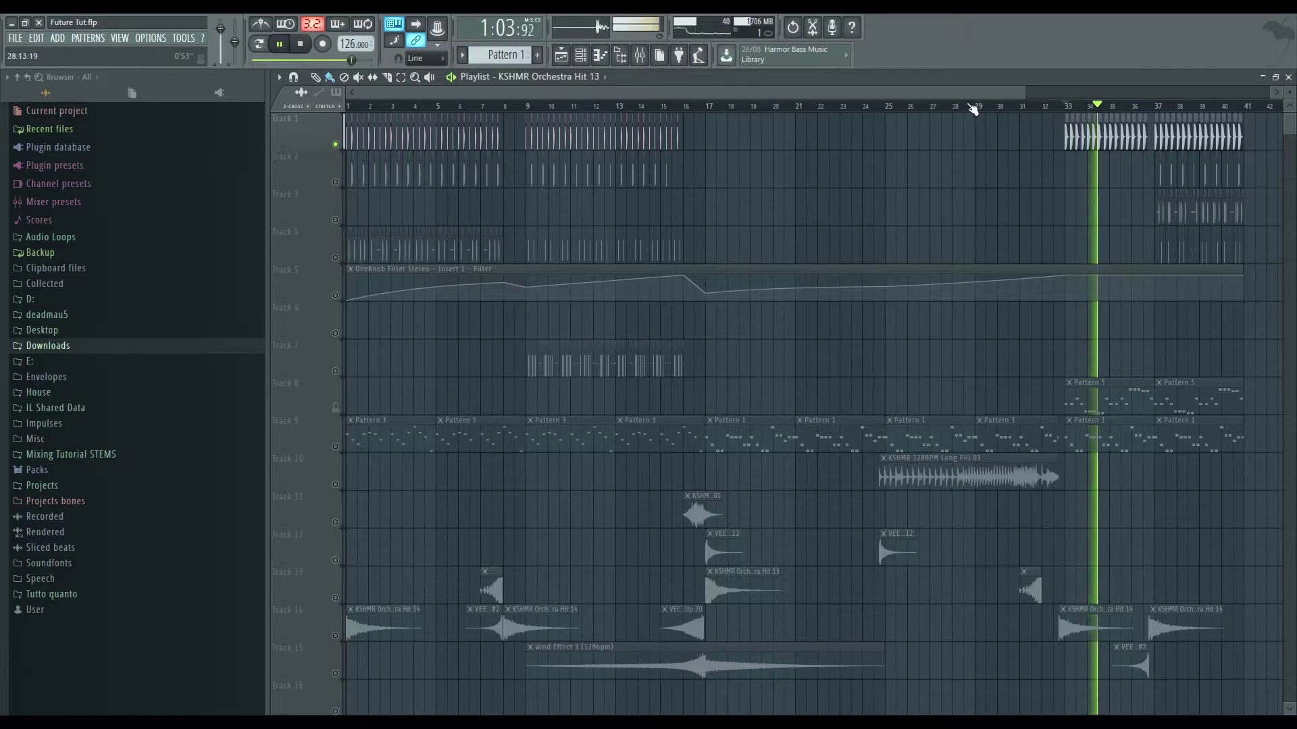
Stop the solo playback, reactivate all tracks except track 8, and play the arrangement from bar 30 through the drop to about bar 40
key(space)
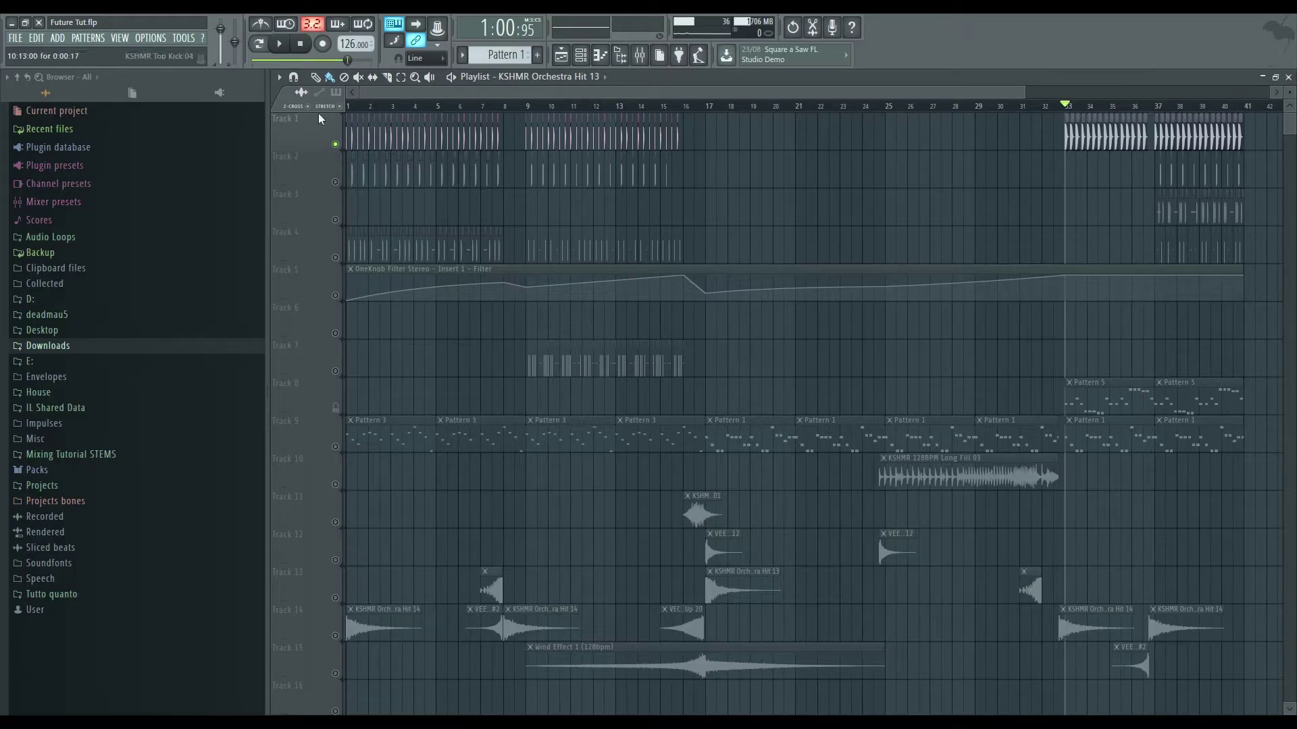
right_click(335, 144)
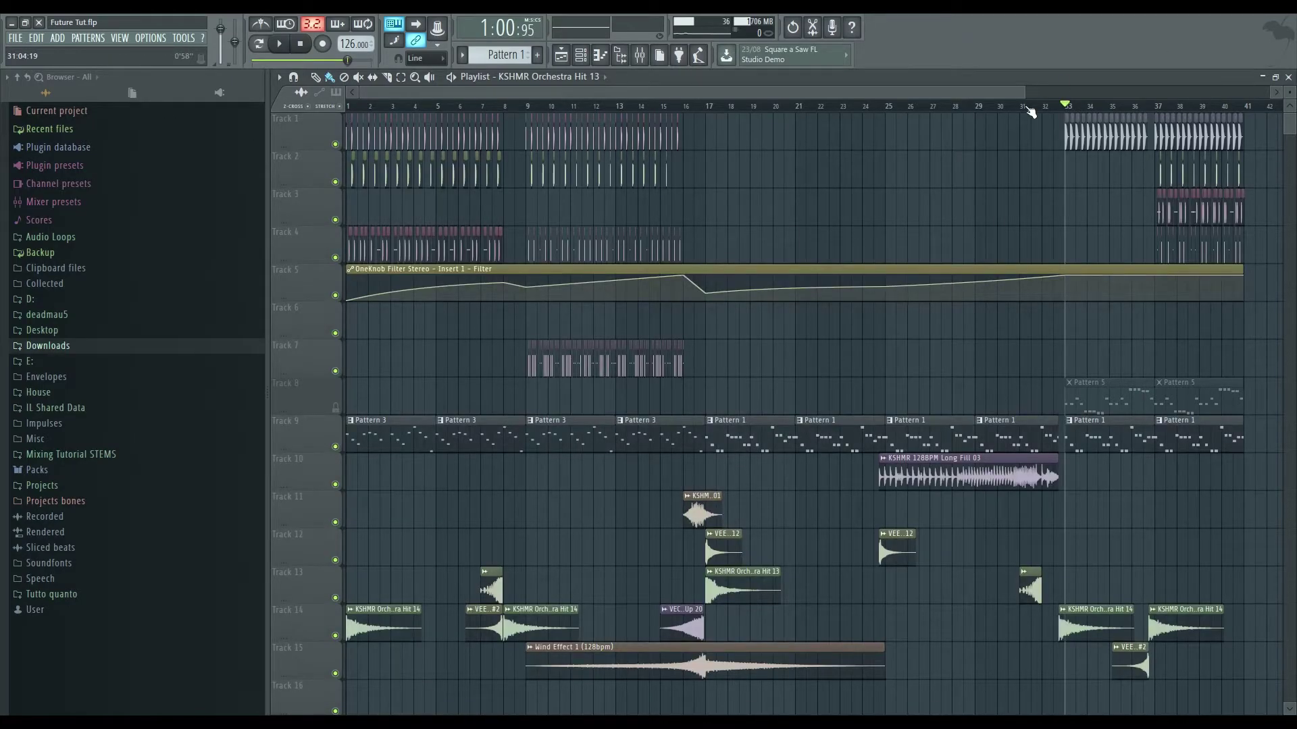
click(999, 107)
key(space)
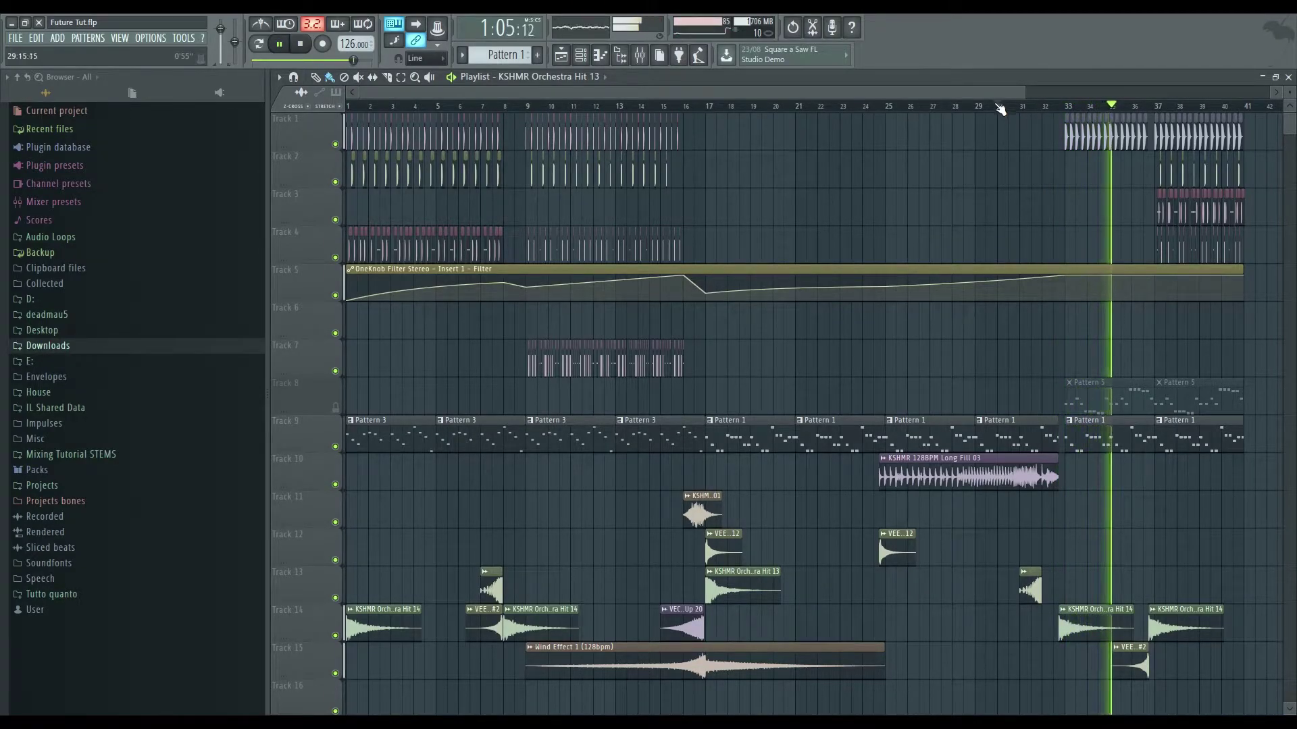
drag(990, 92, 1134, 92)
scroll(1053, 643, down, 2)
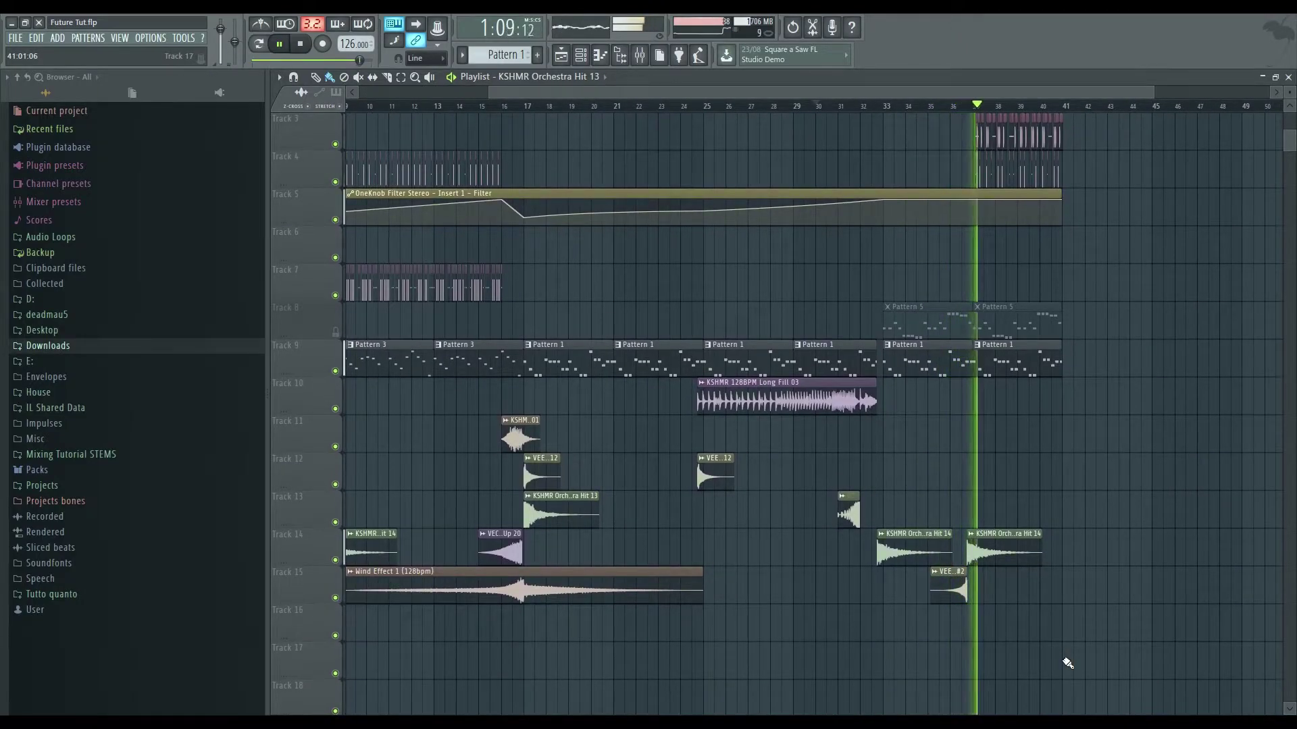
scroll(1226, 500, up, 2)
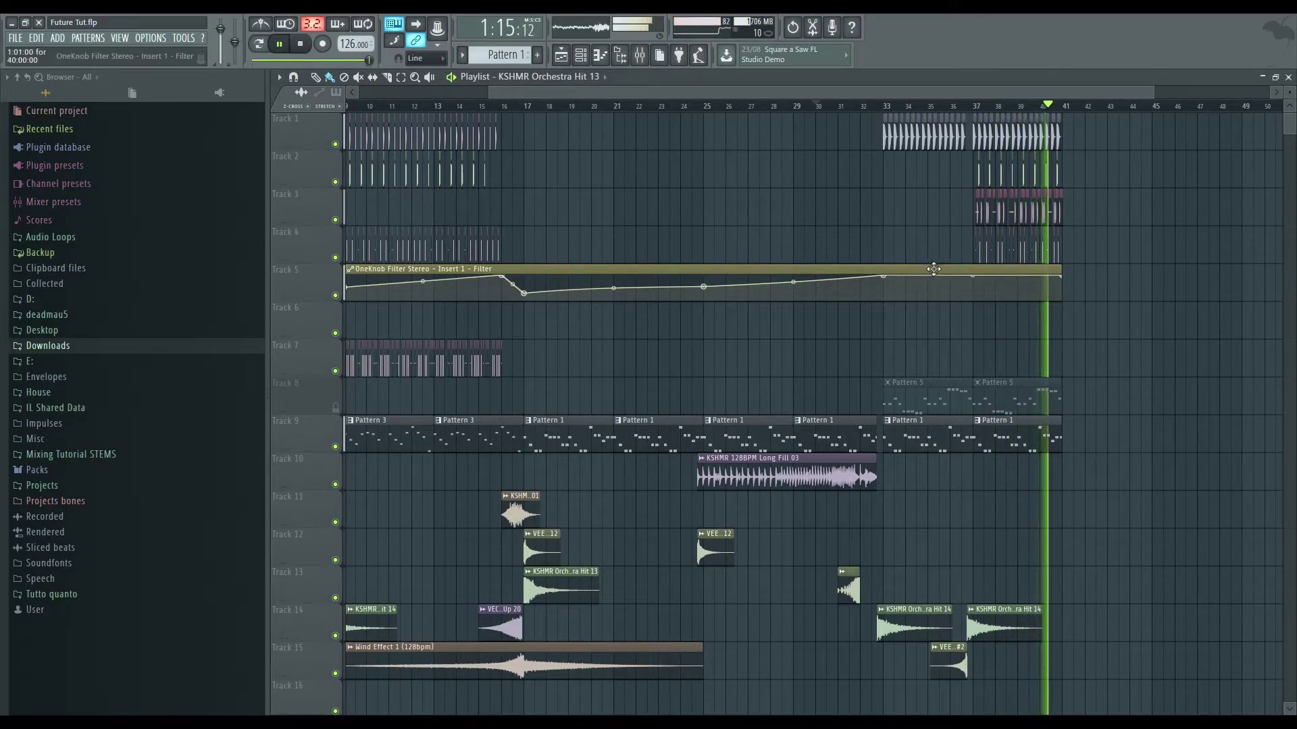
key(space)
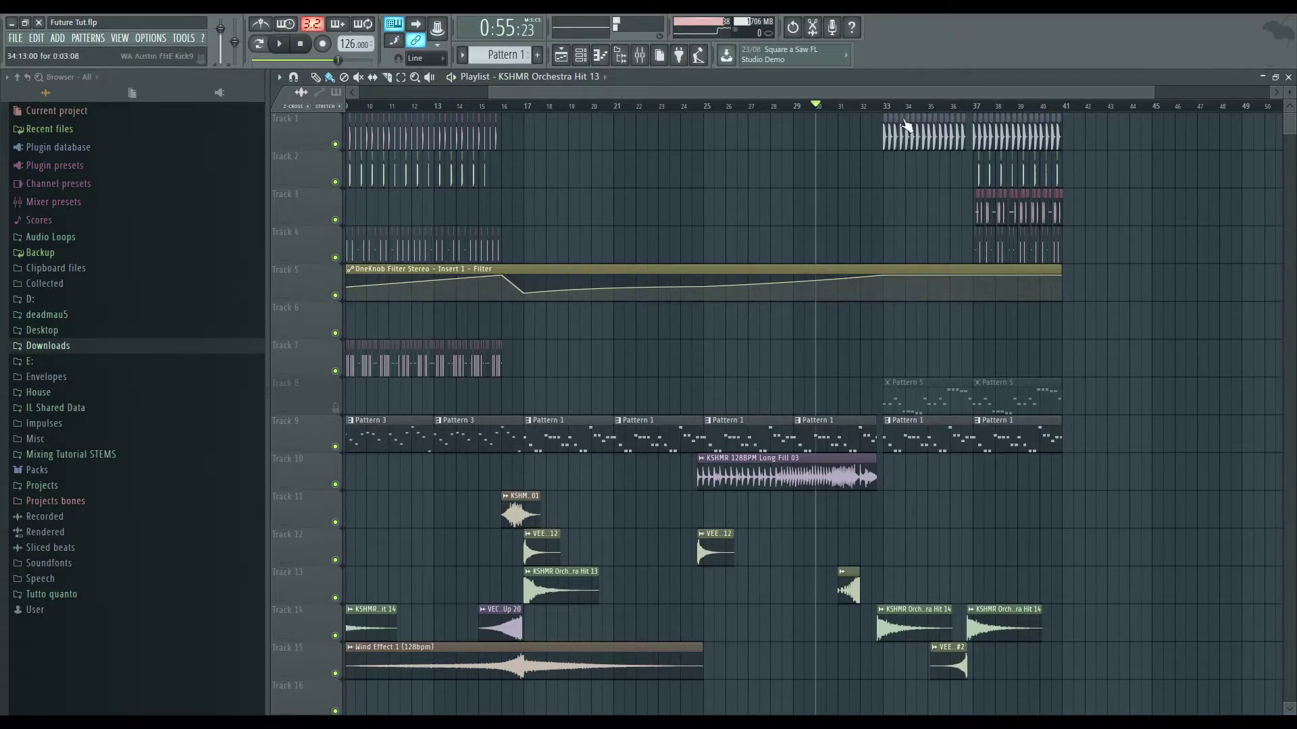
Place the playhead at bar 37 and mark the time range from bar 17 to bar 41 across the playlist
click(974, 107)
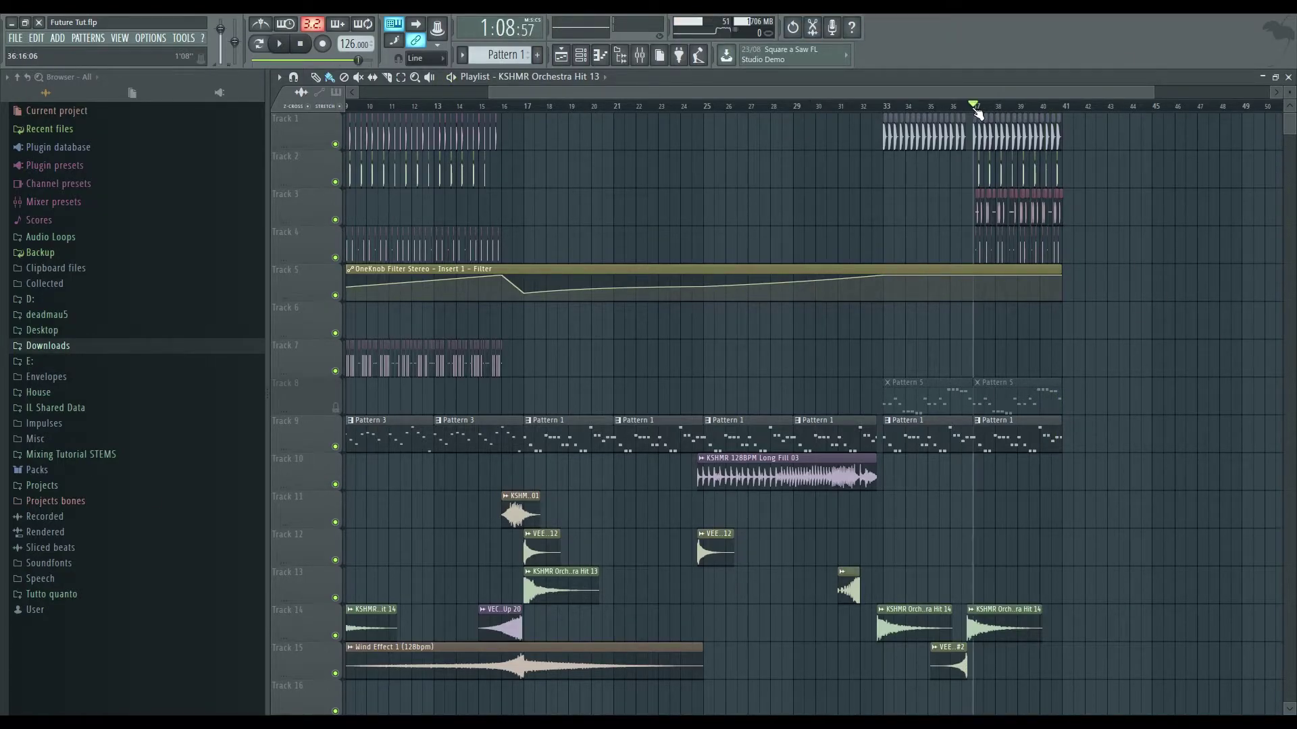
drag(503, 108, 1067, 83)
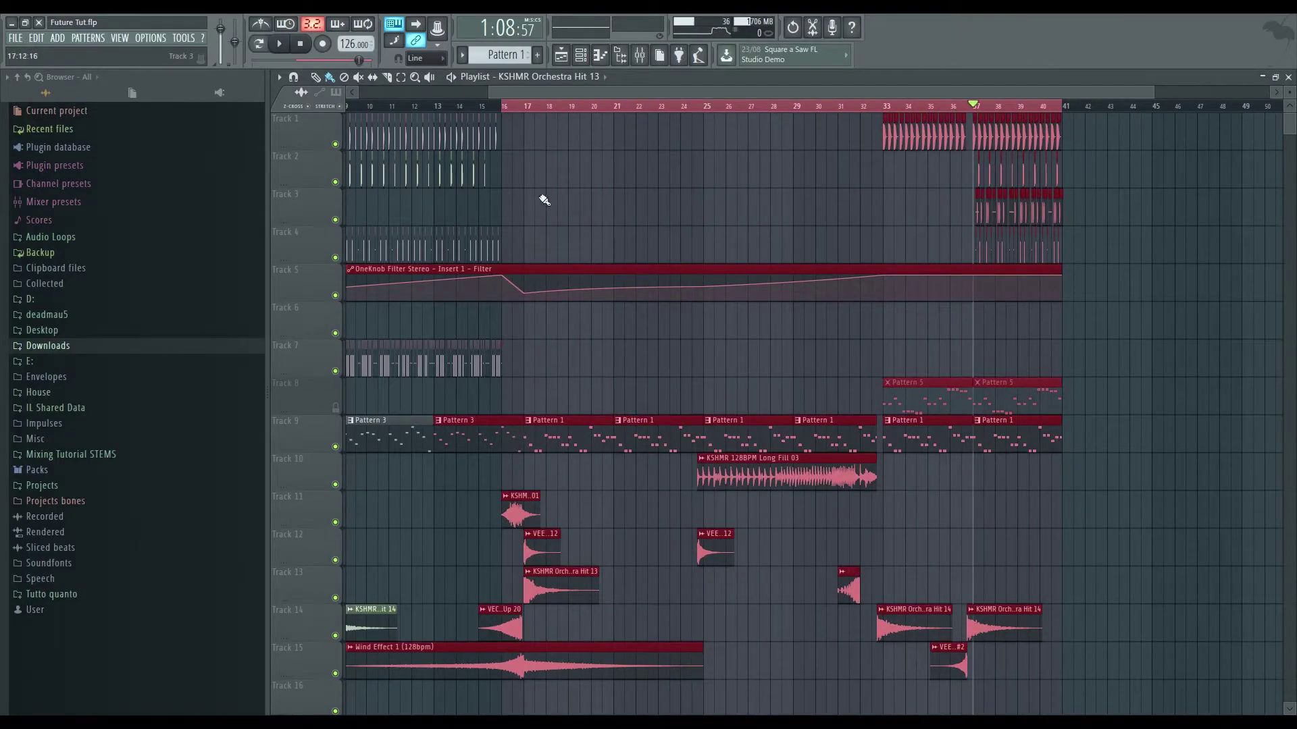
drag(508, 111, 524, 111)
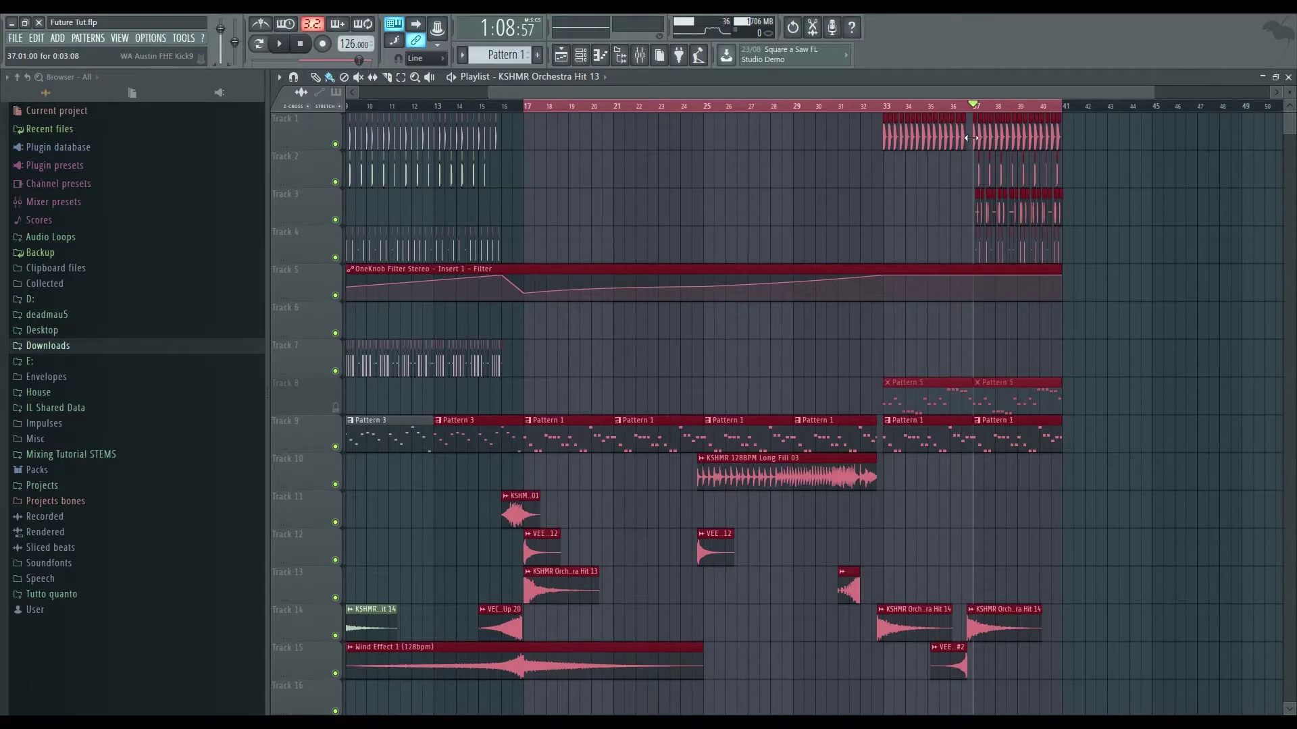
Play the drop from shortly after bar 36 through its second half starting at bar 37
drag(491, 92, 727, 116)
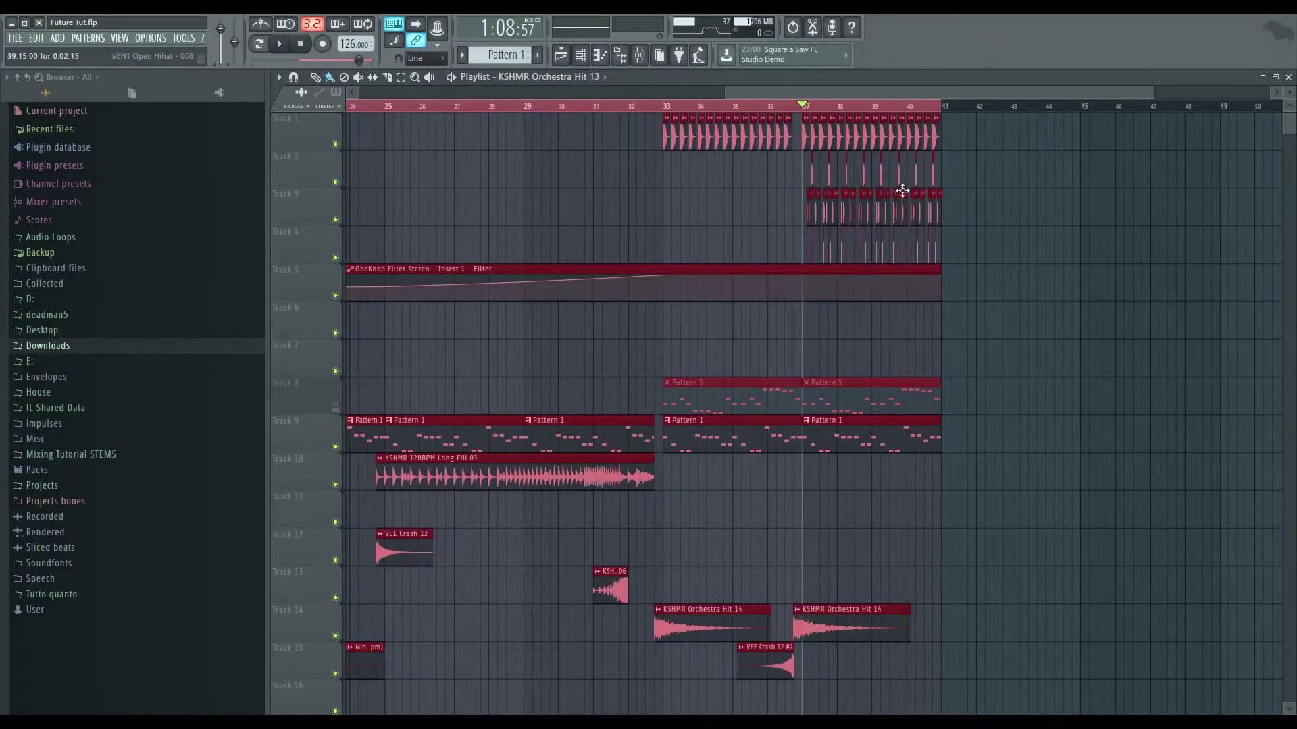
click(777, 106)
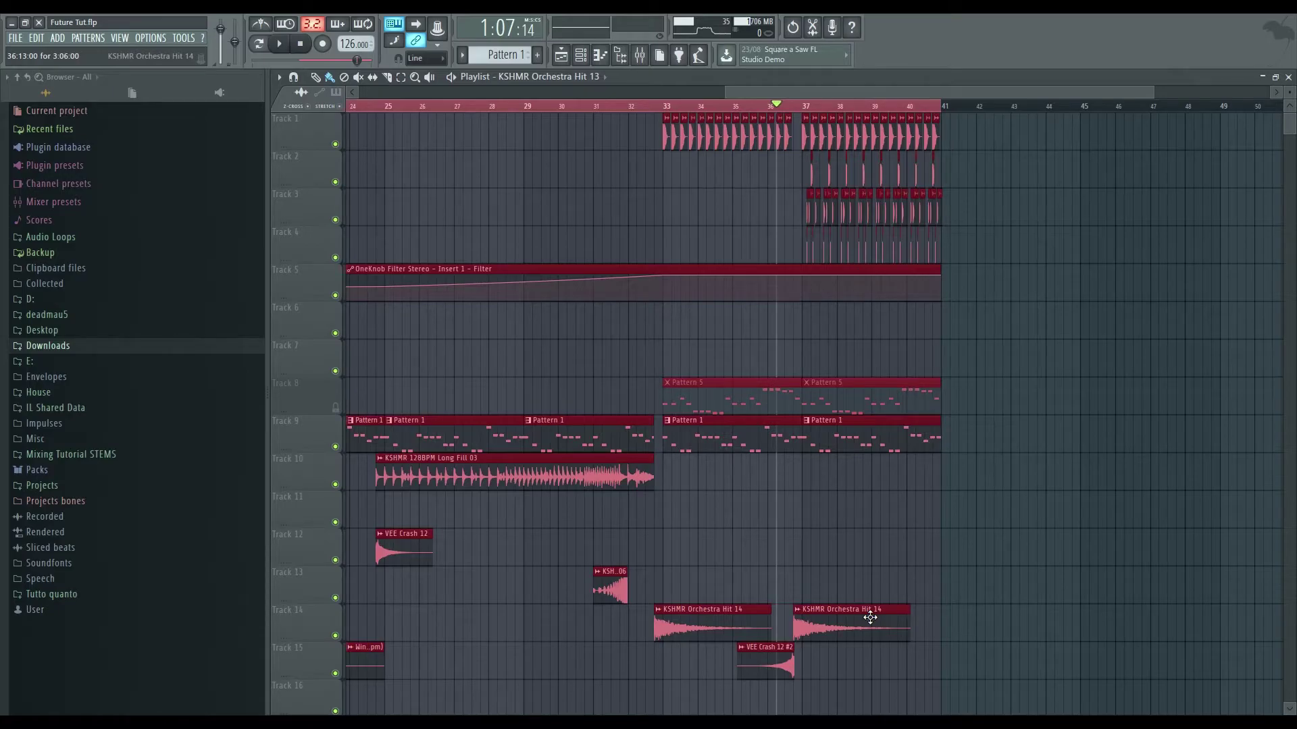
key(space)
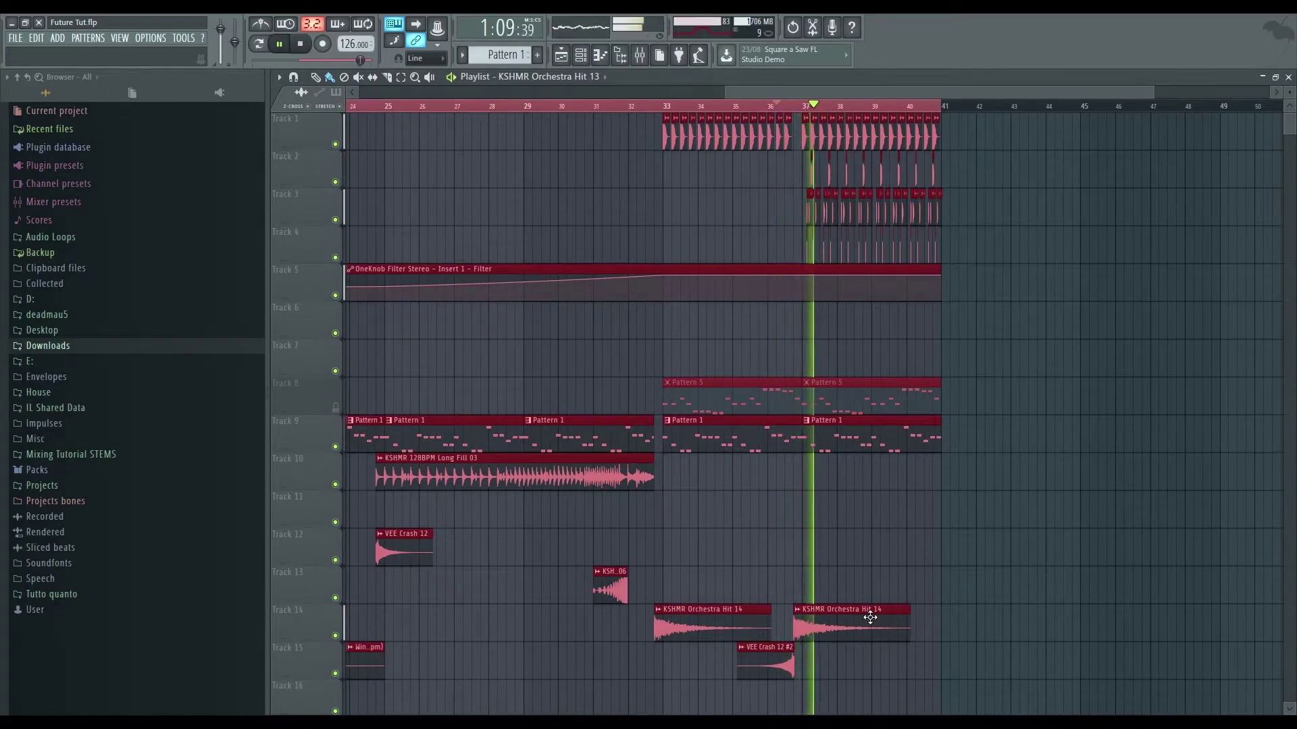
drag(727, 92, 497, 92)
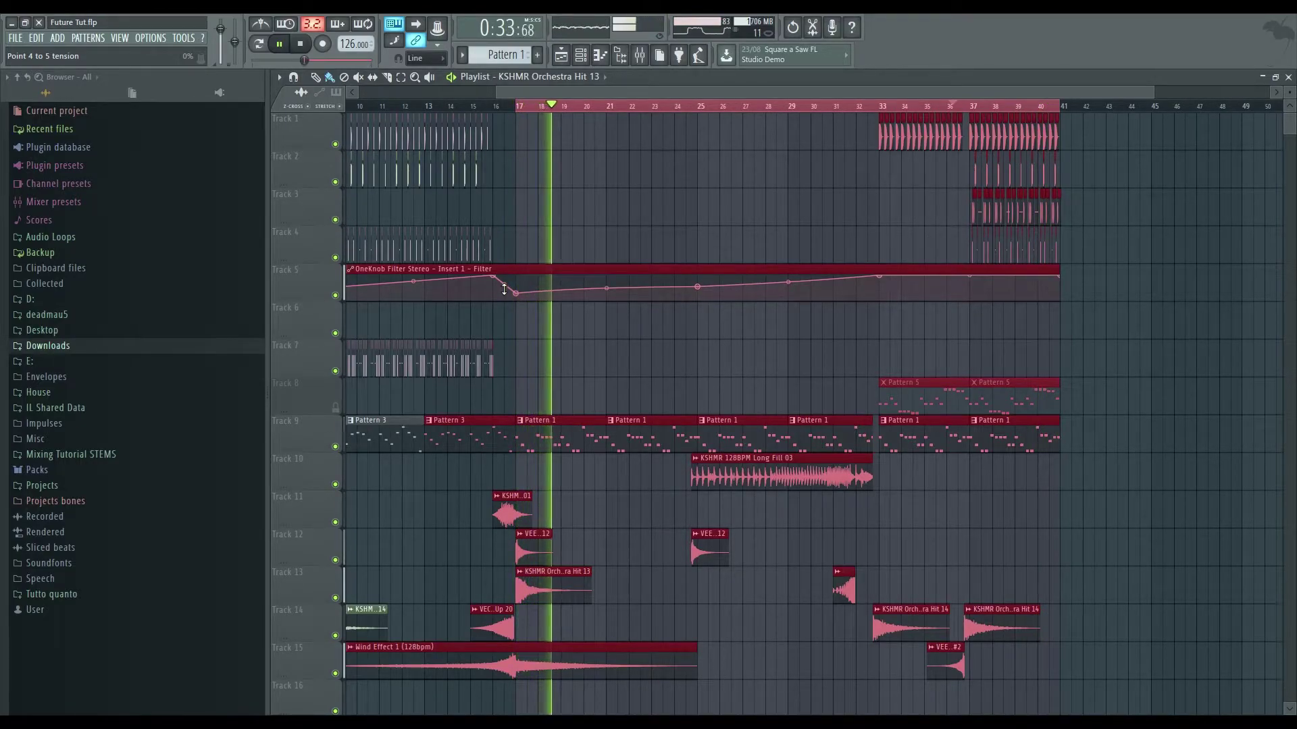
key(space)
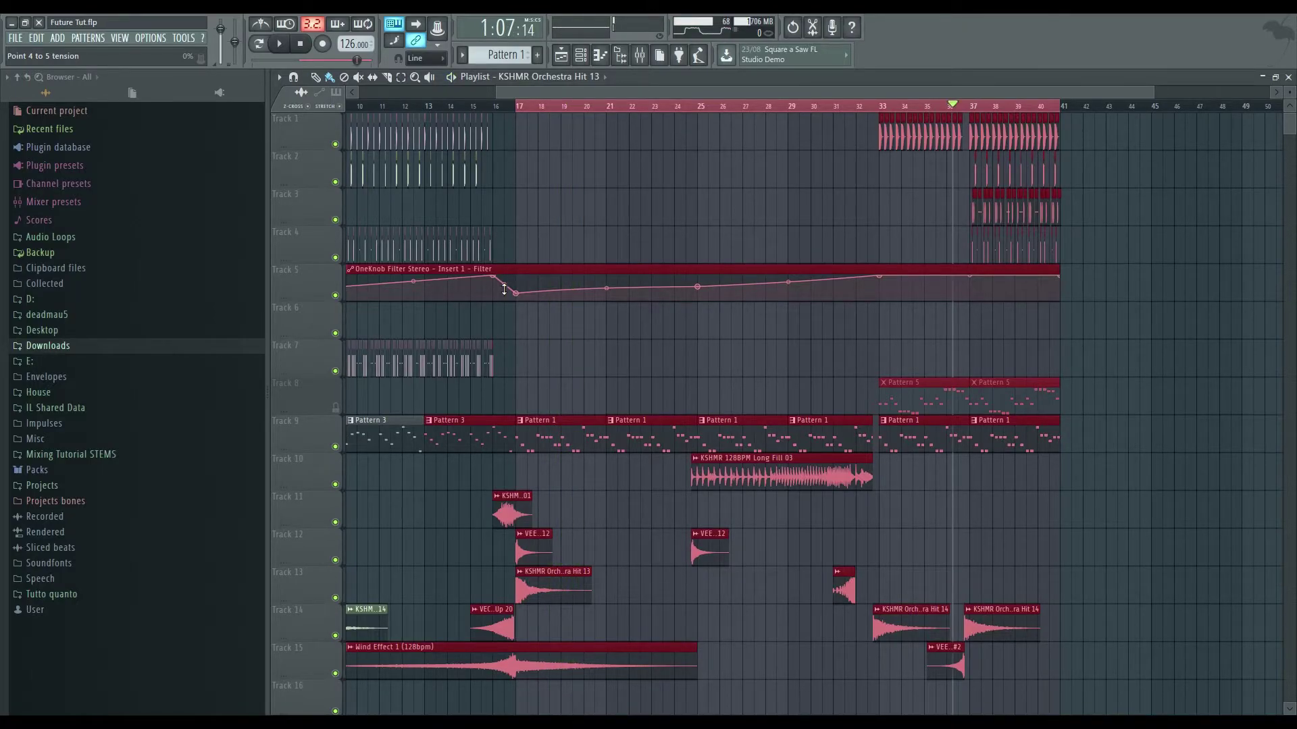
Show the arrangement from bar 1, clear the time selection, and place the playhead at bar 37
drag(495, 95, 282, 116)
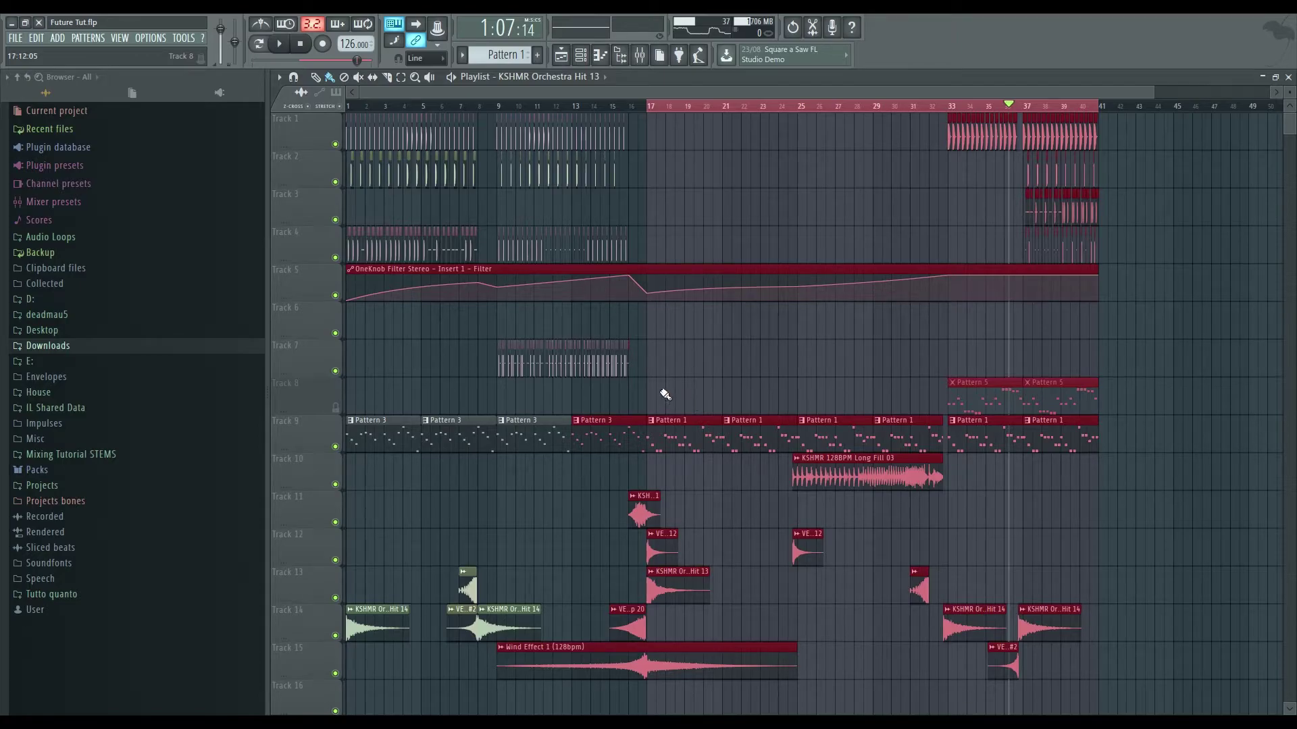
click(651, 108)
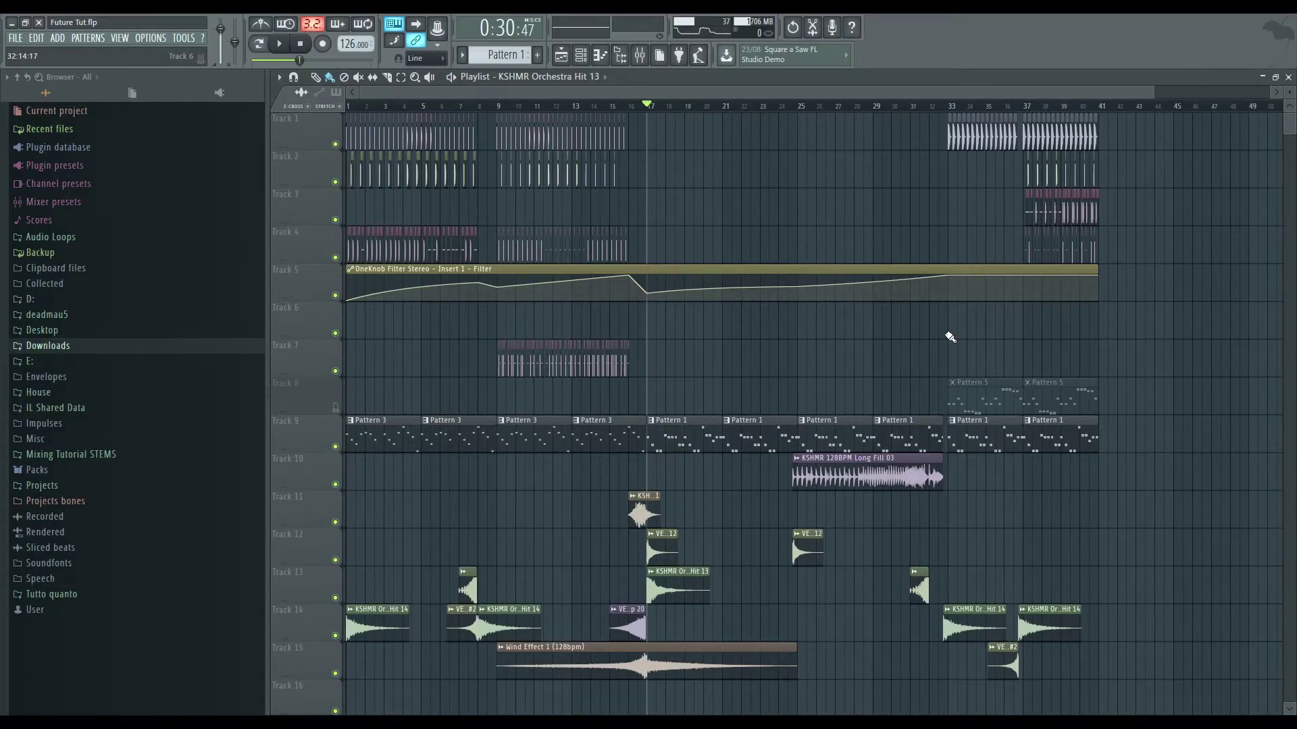
click(1024, 105)
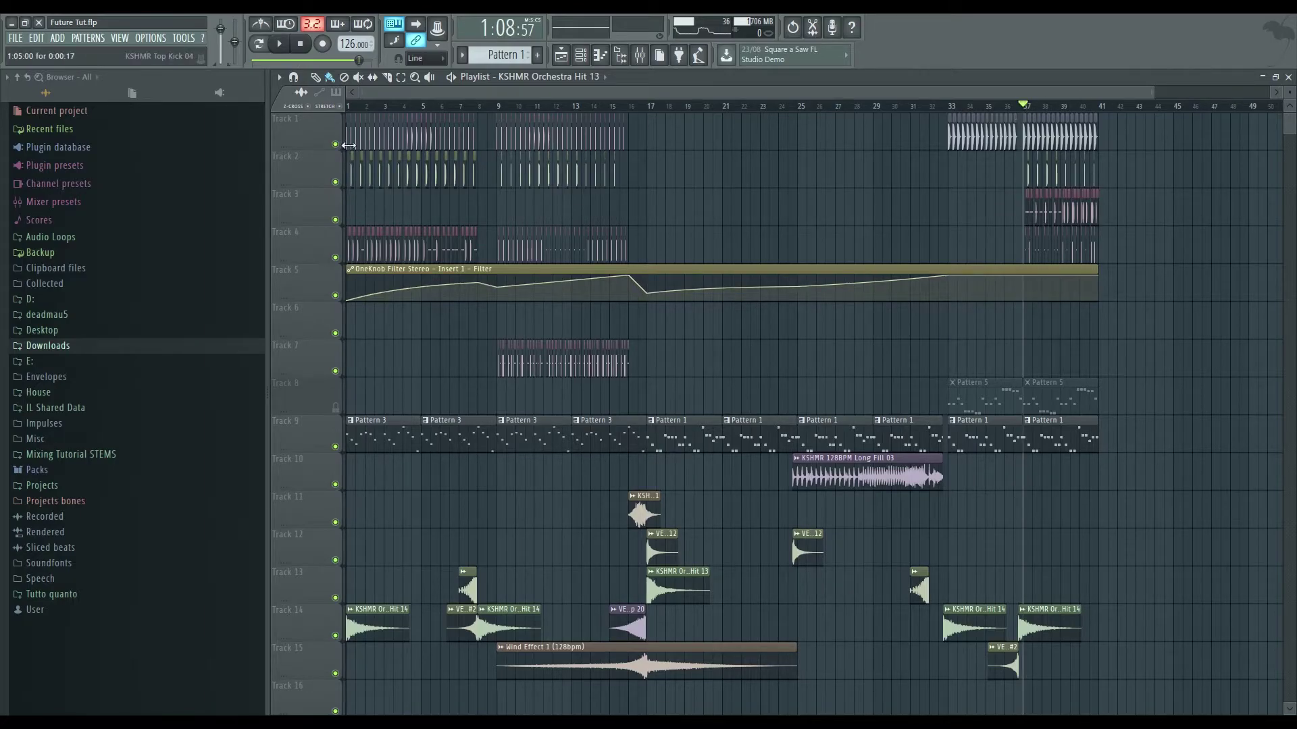
Solo track 1, activate tracks 2, 3 and 4 with it, and play the drop's drums from bar 35
drag(363, 92, 804, 93)
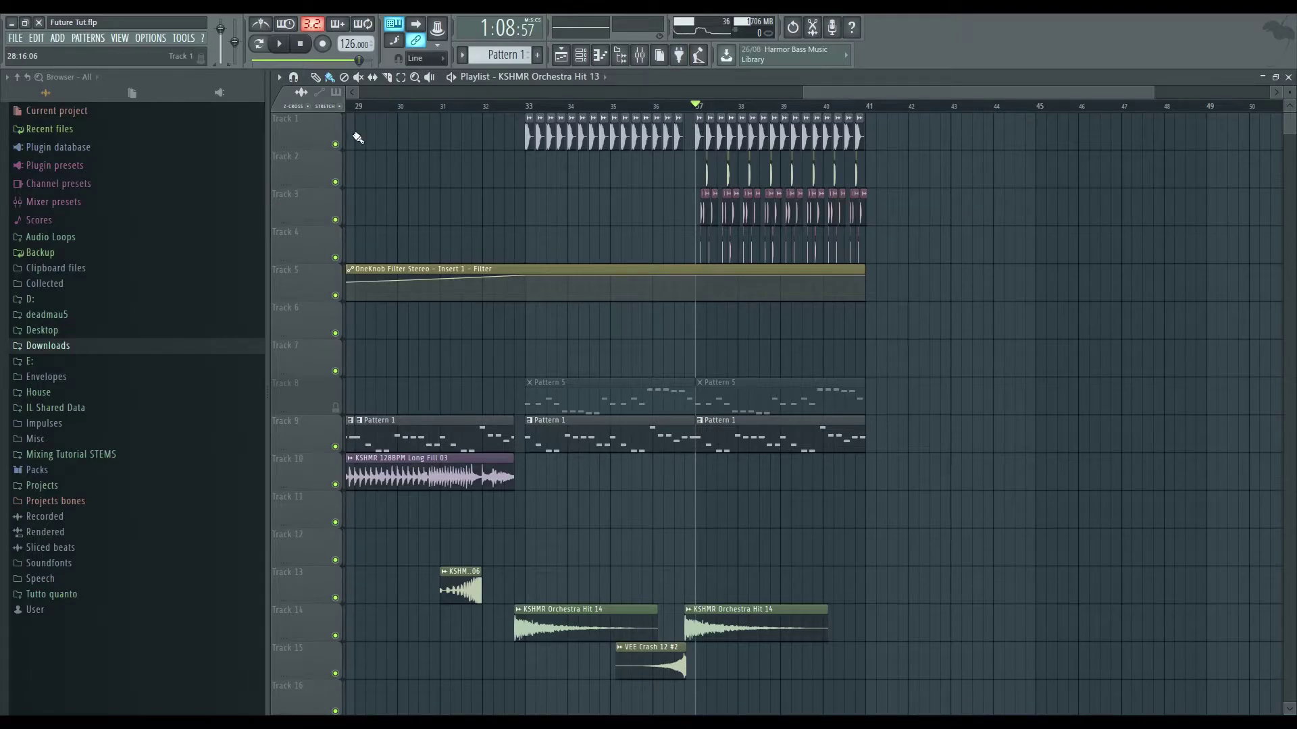
right_click(335, 144)
click(335, 182)
click(335, 220)
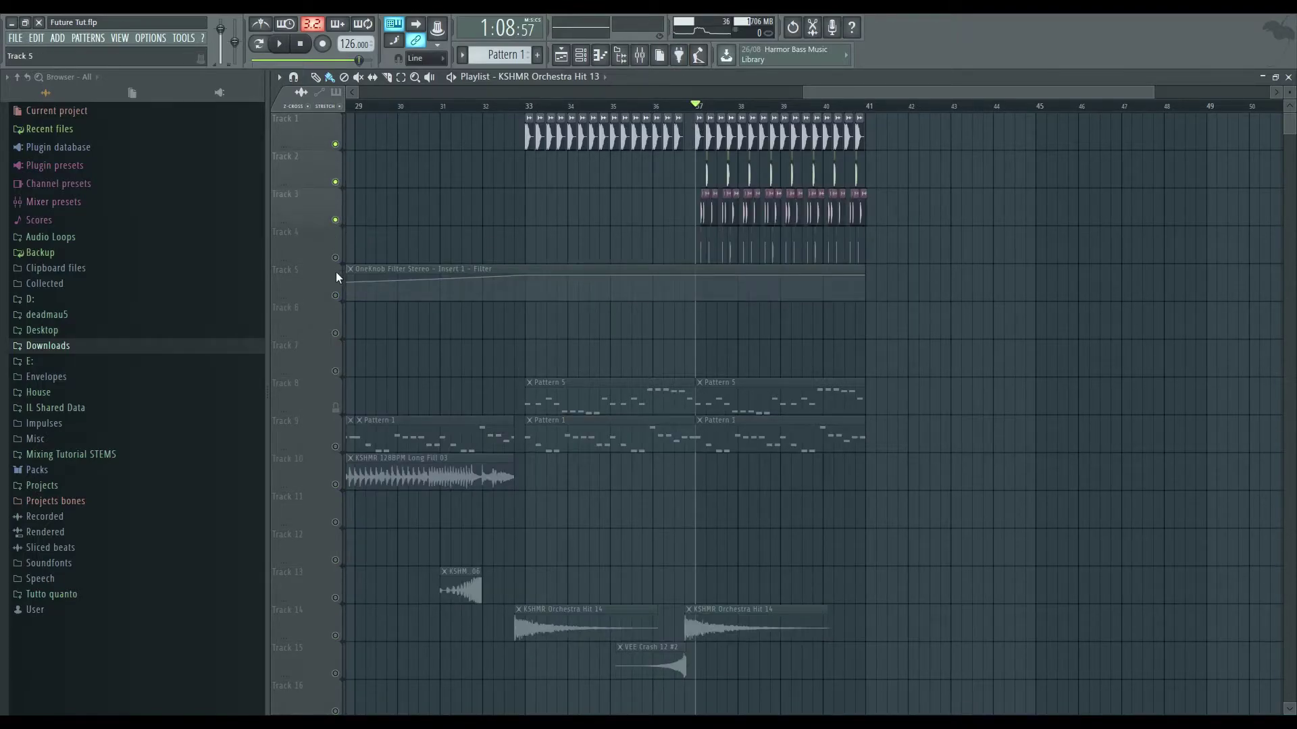
click(335, 257)
click(616, 106)
key(space)
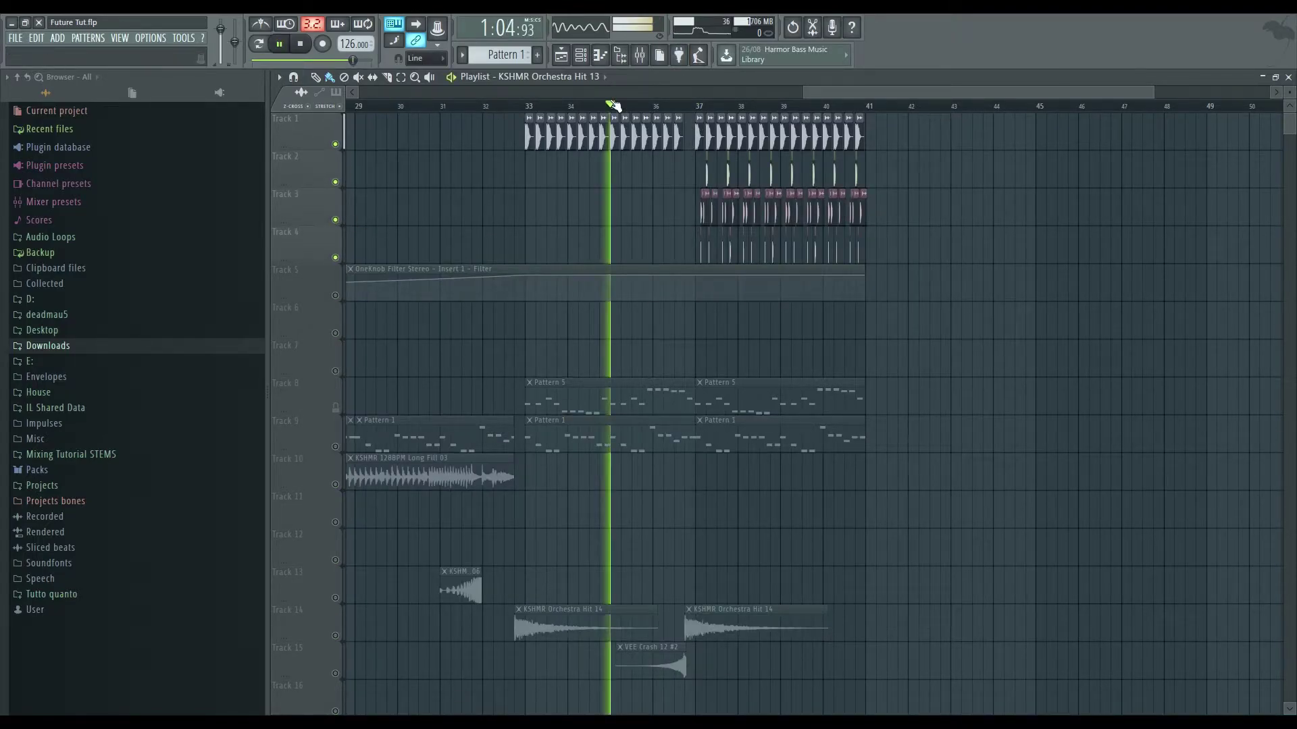
Add tracks 14 and 15 to the playing drums to hear the orchestra hit and crash clips, and stop playback
click(335, 673)
click(335, 636)
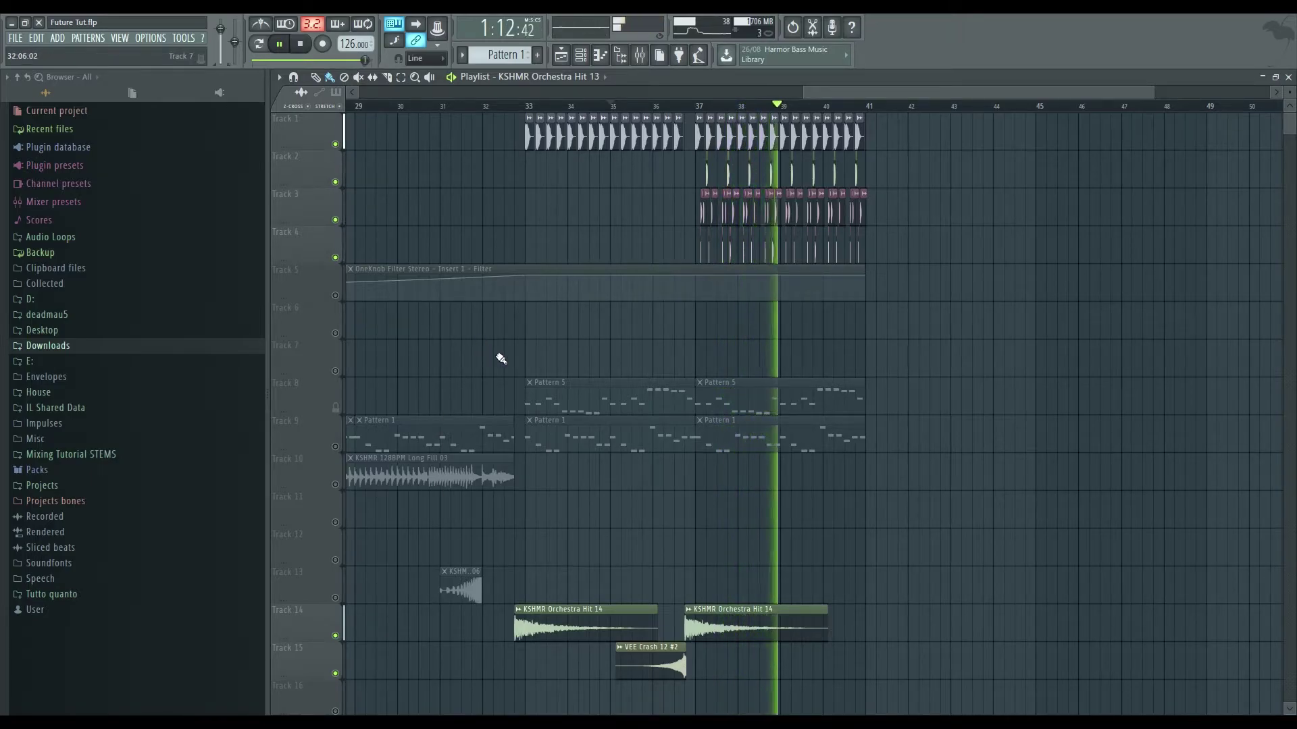
key(space)
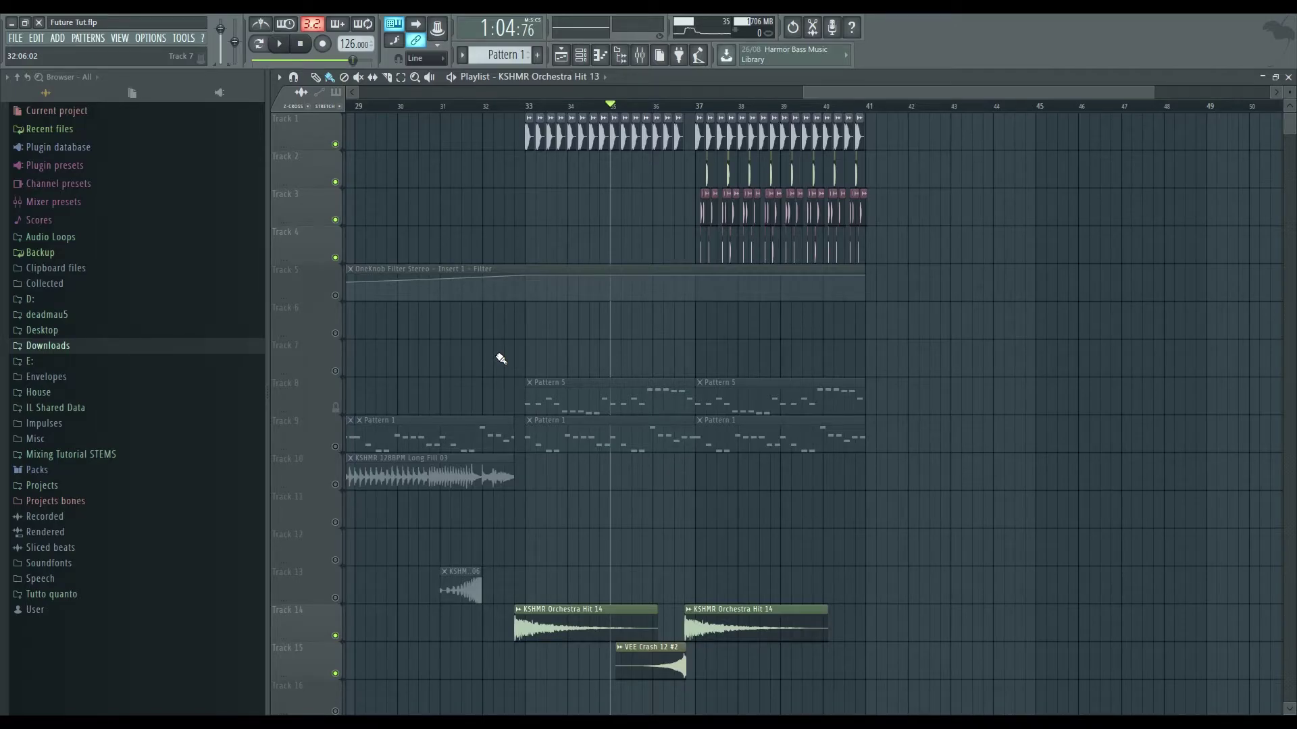
Select bars 37 to 41 and play them with tracks 3 and 4 muted and the melody and effects tracks active
click(335, 219)
drag(675, 136, 874, 122)
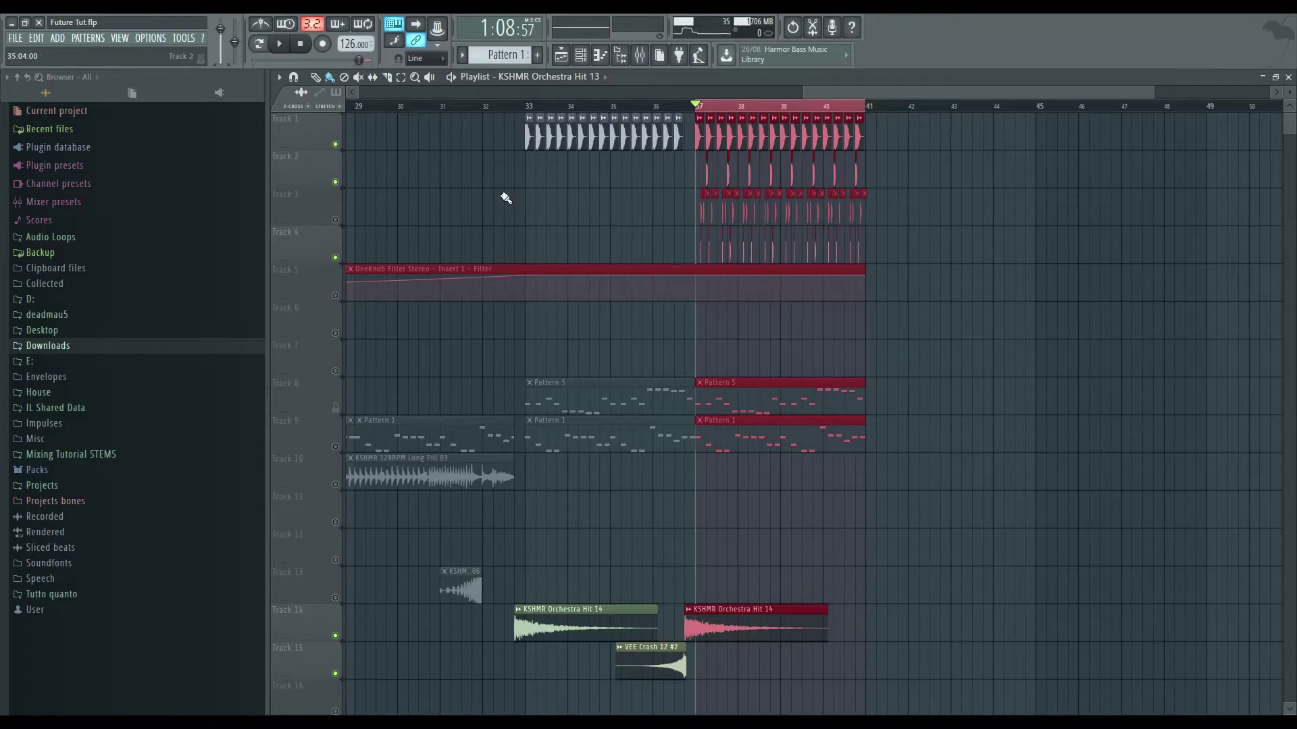
ctrl+click(335, 219)
click(343, 257)
key(space)
key(space)
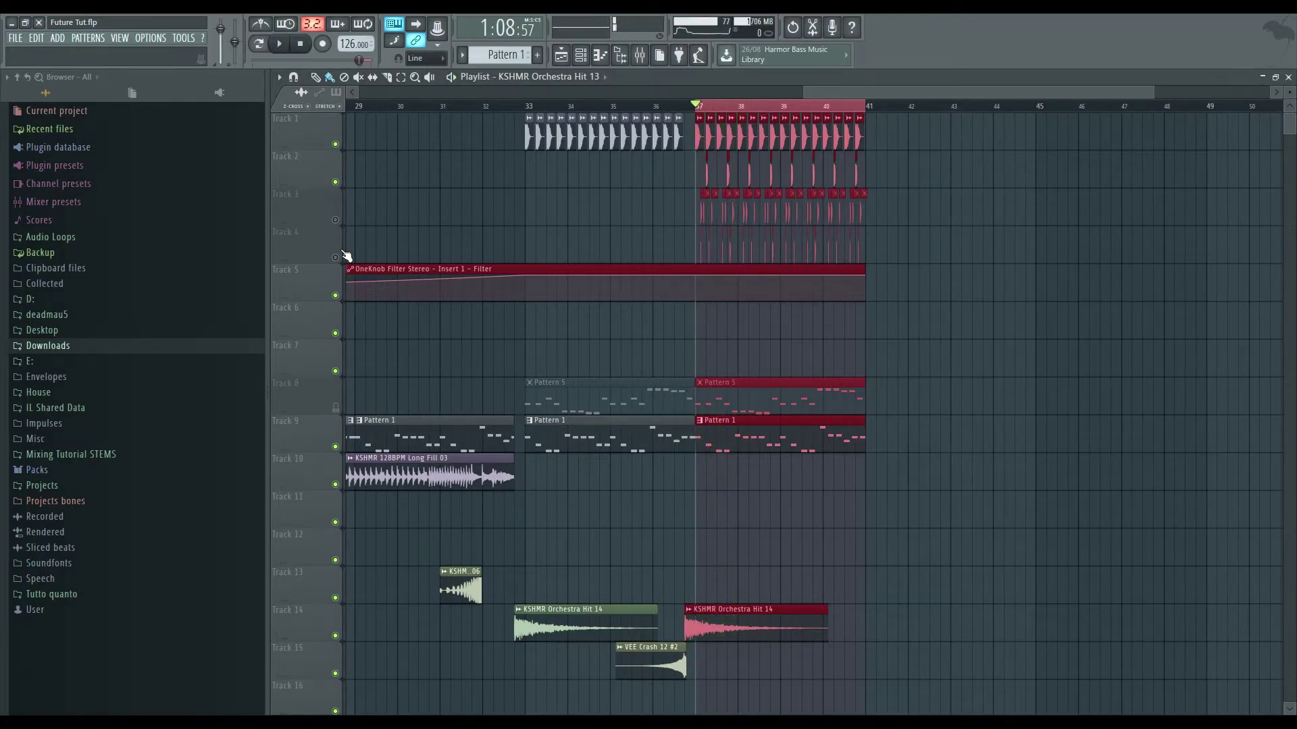
Unmute track 3 and play the selected drop section from bar 37
click(335, 220)
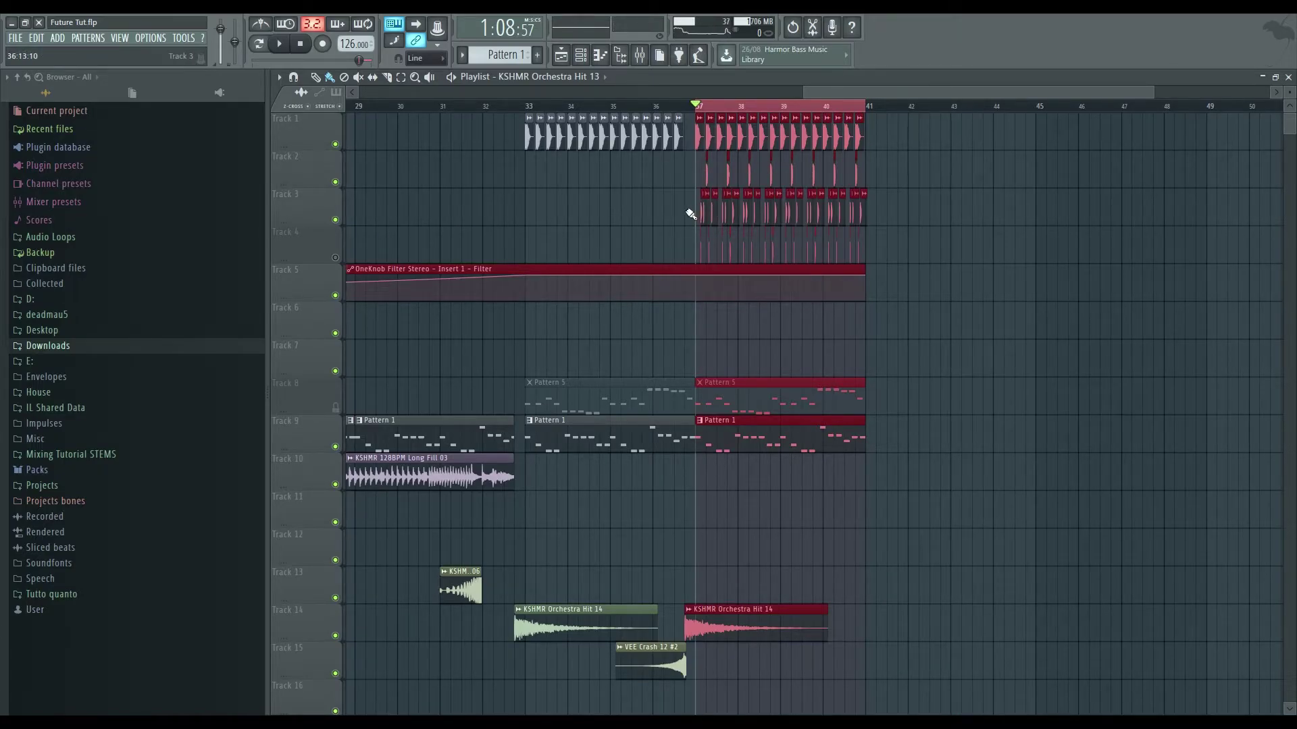
key(space)
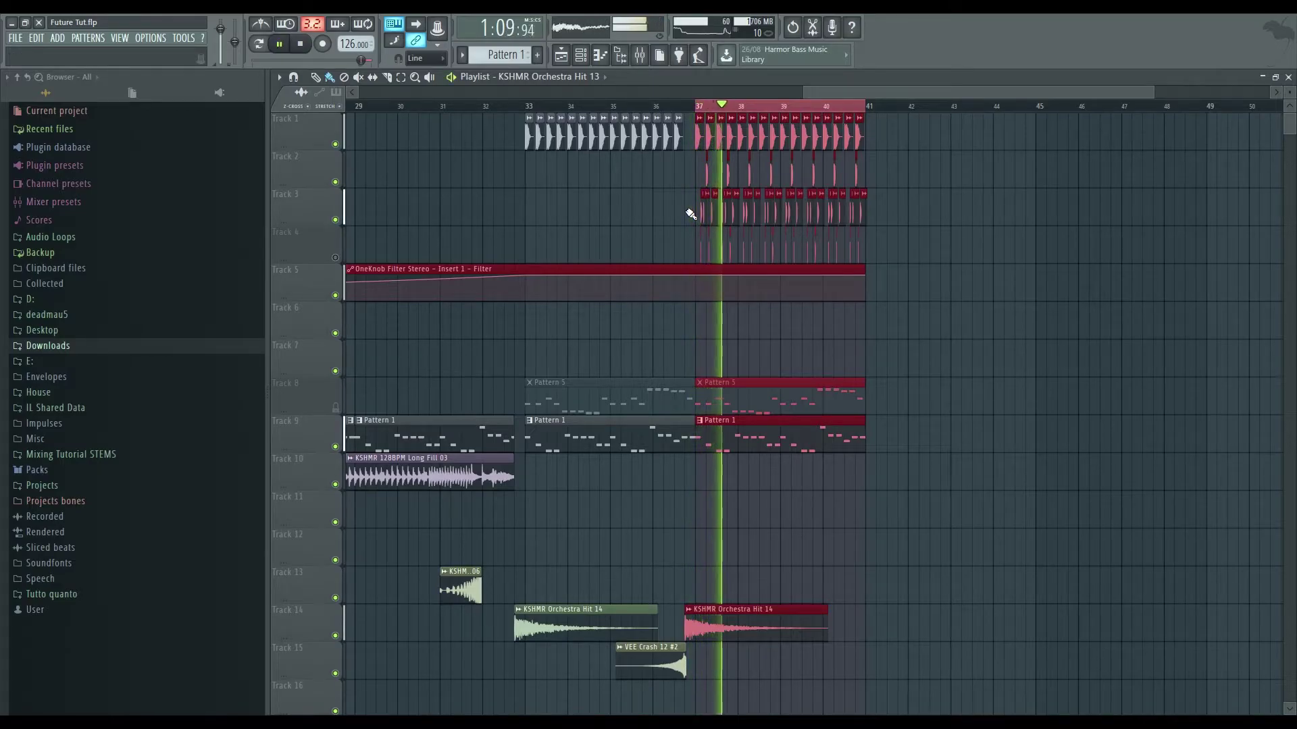
key(space)
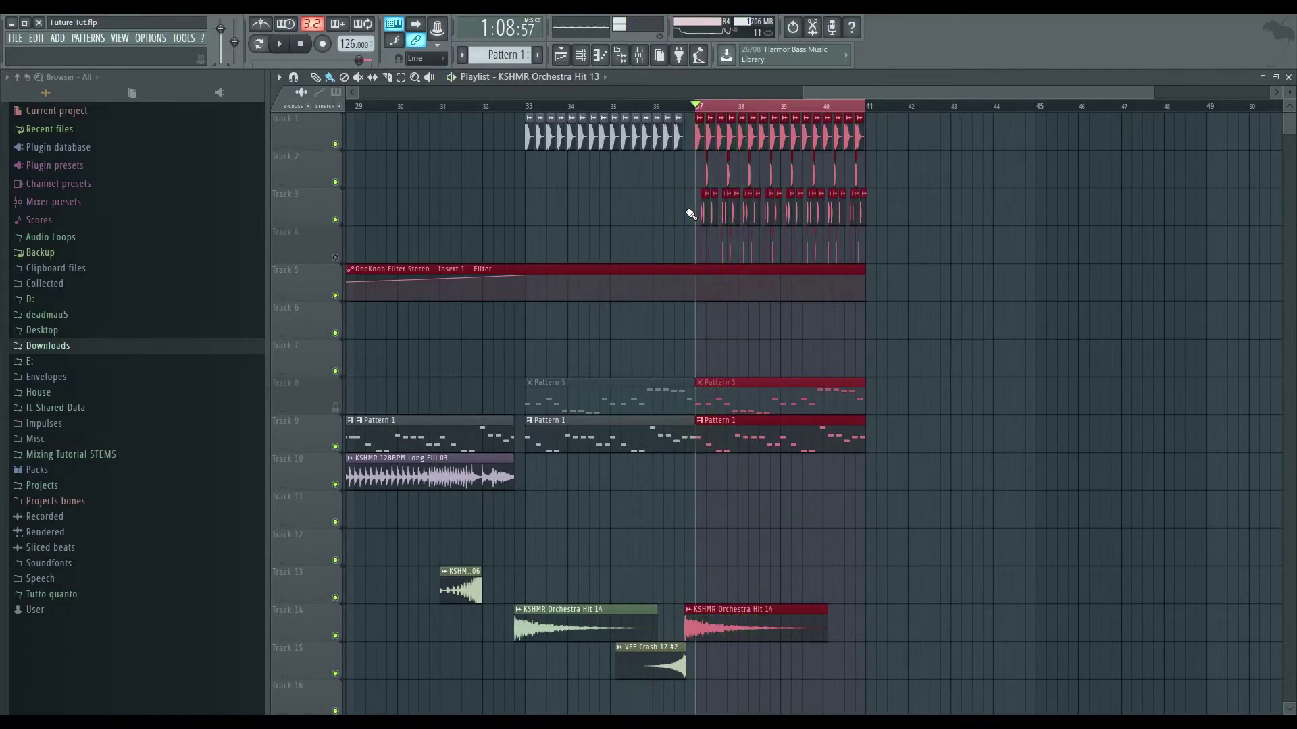
Unmute track 4 and play the selected drop section with all the drum tracks
click(336, 258)
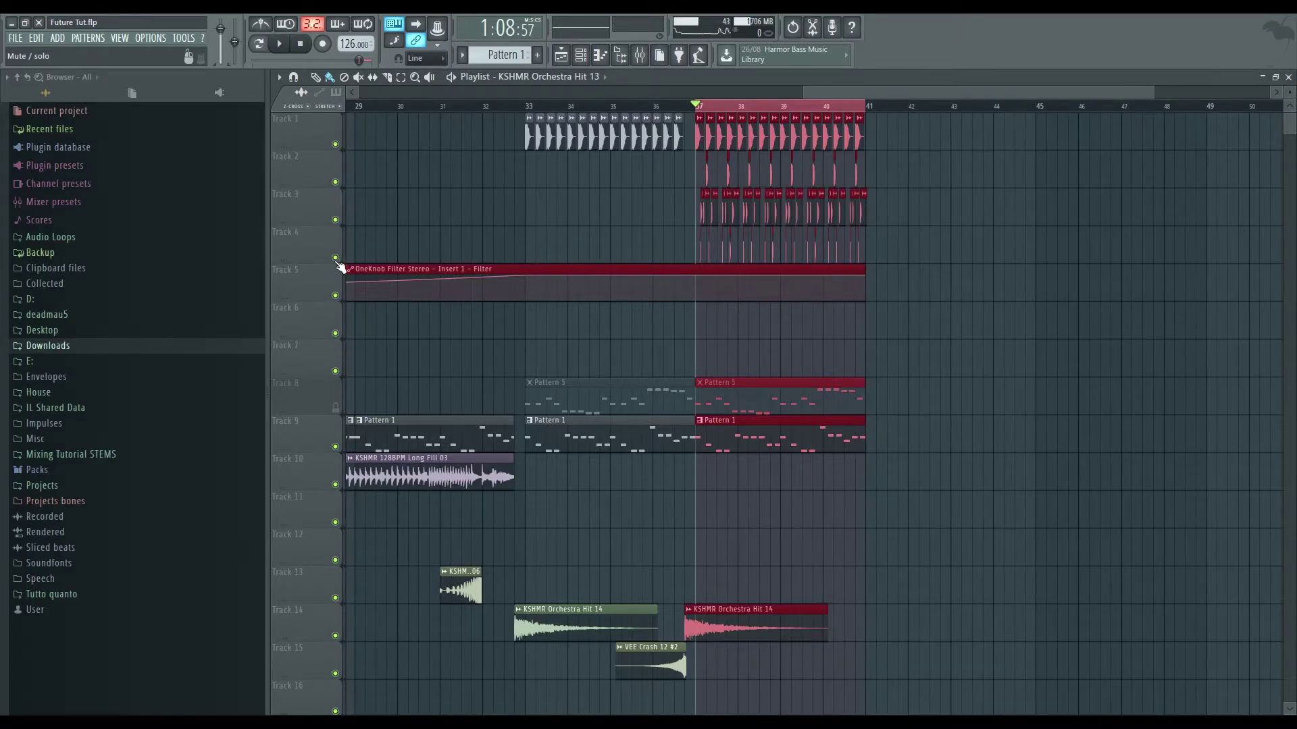
key(space)
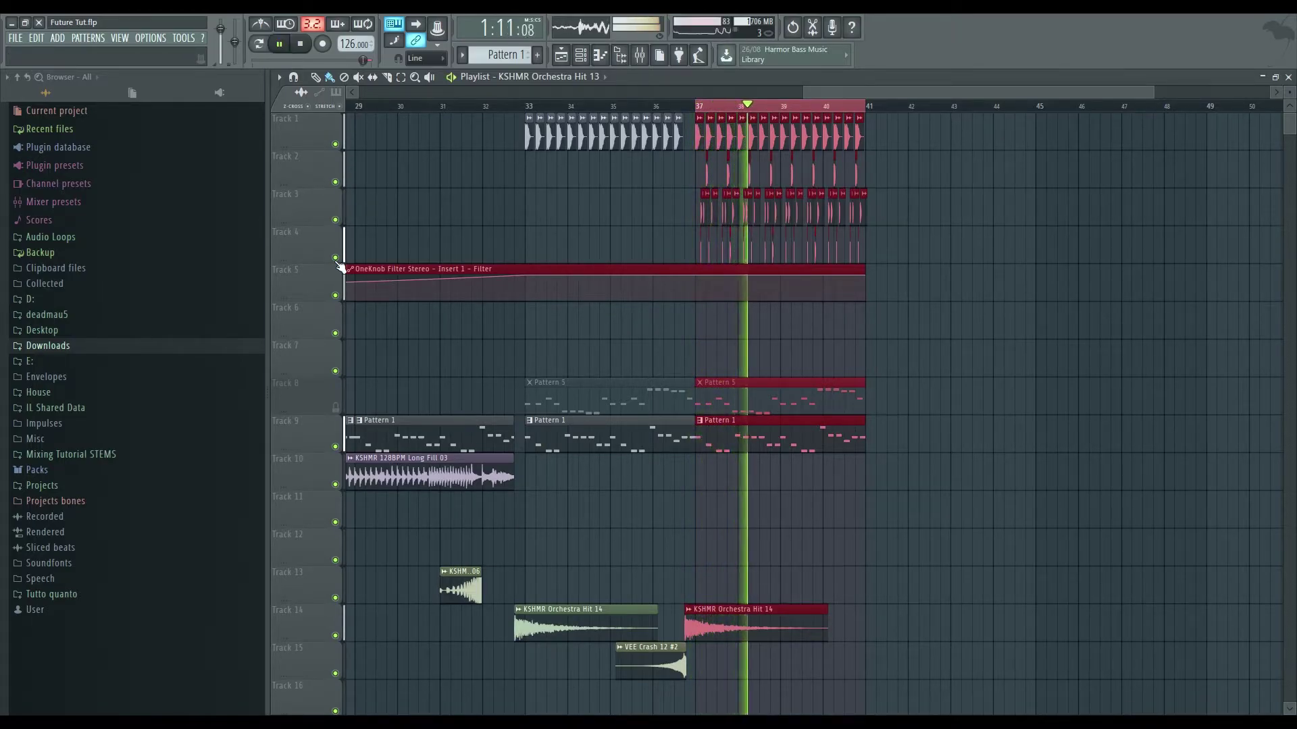
key(space)
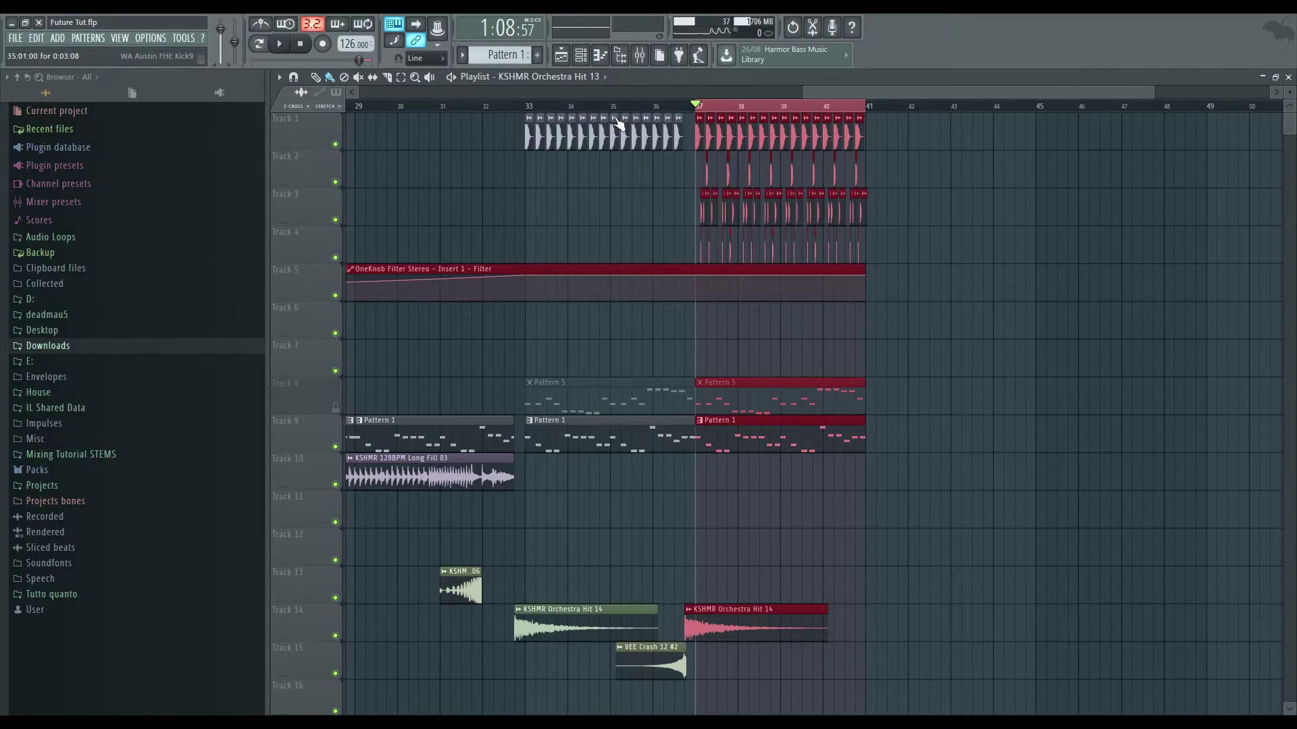
Clear the selection of bars 37 to 41 and make Pattern 3 the active pattern
scroll(791, 120, down, 5)
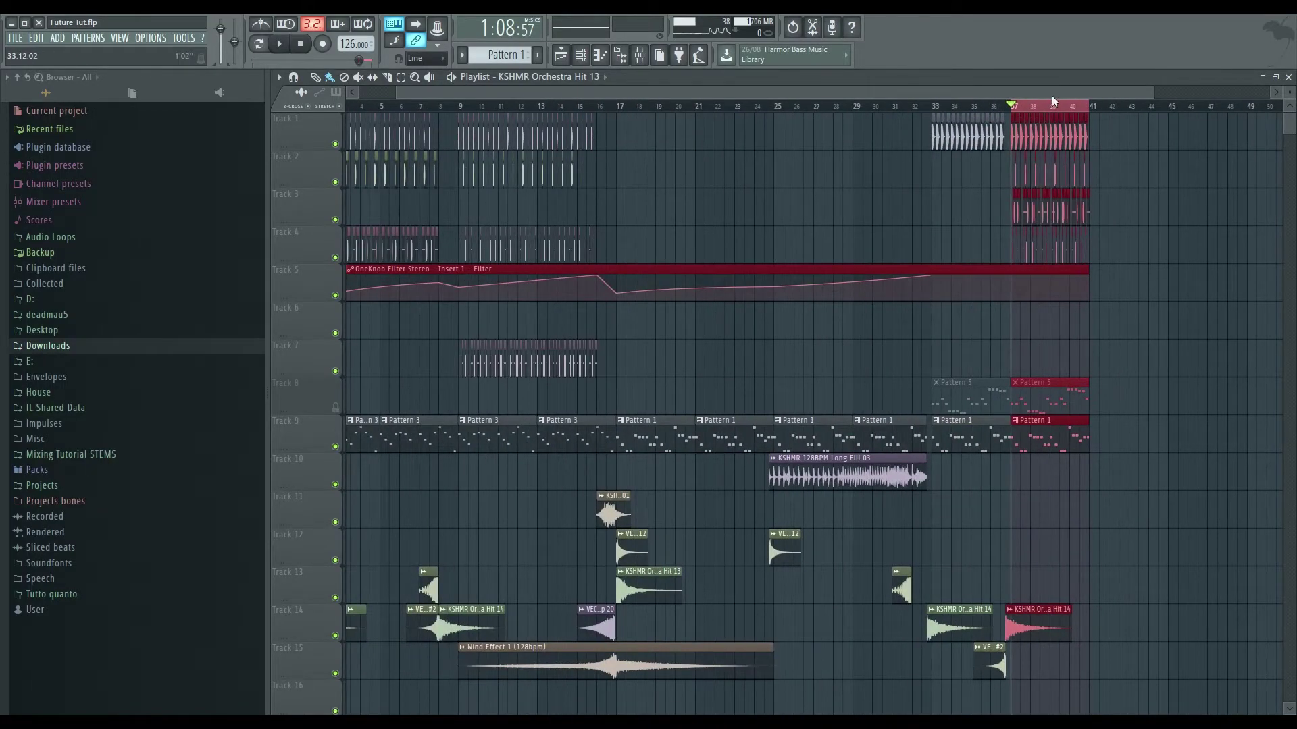
click(1010, 112)
click(599, 116)
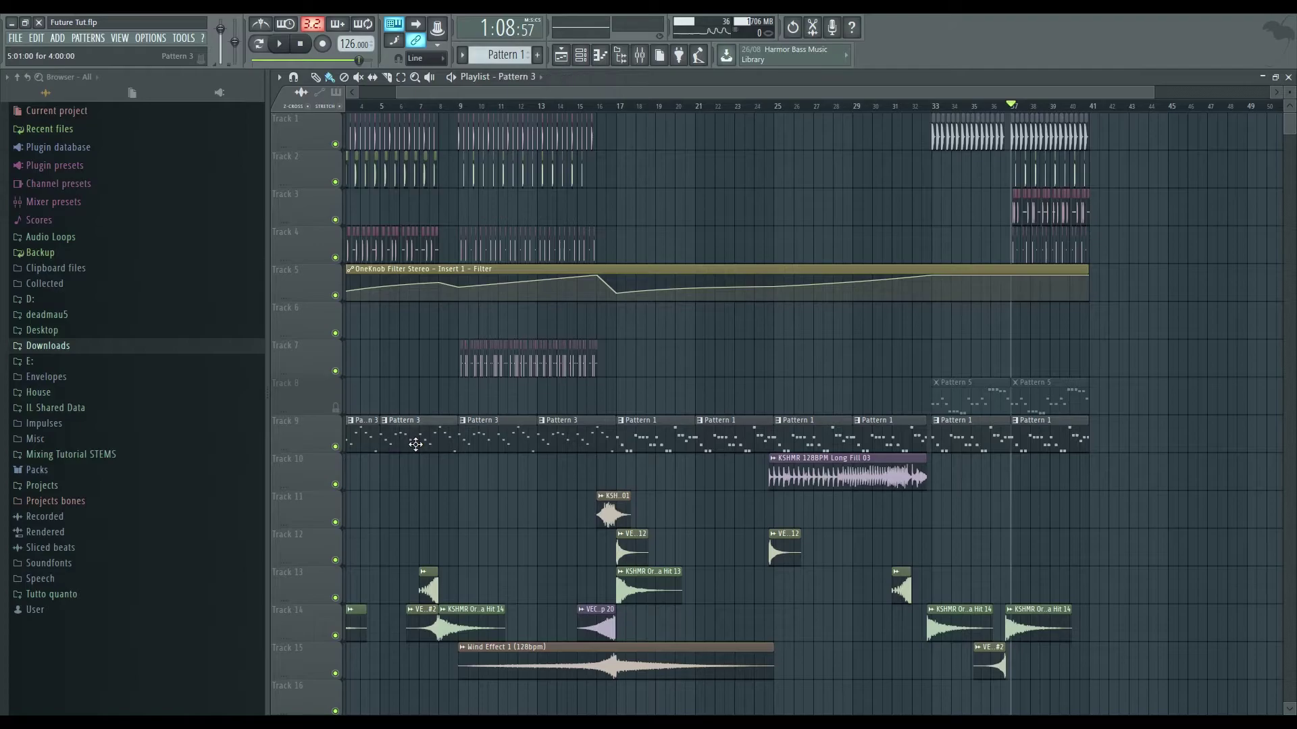
Reduce the maximized playlist window, bring the Channel rack forward, and display the channels of Pattern 1
double_click(586, 80)
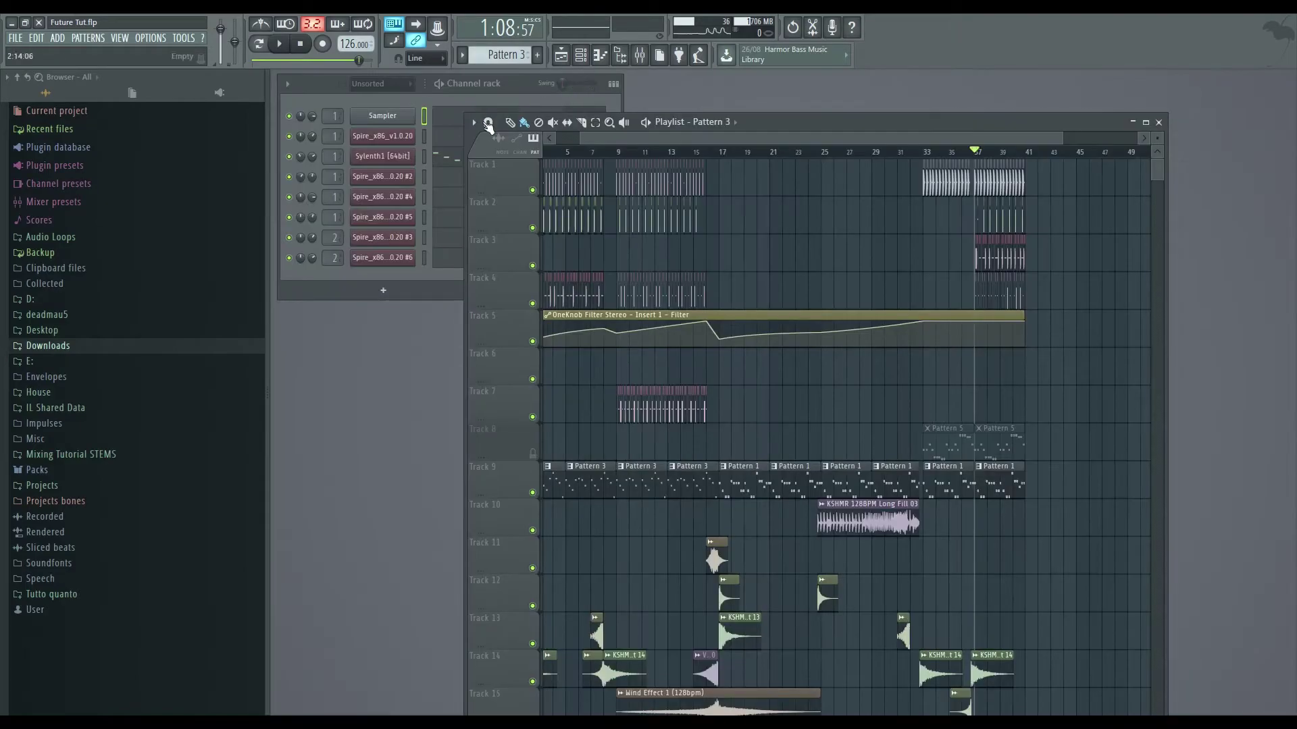
click(517, 85)
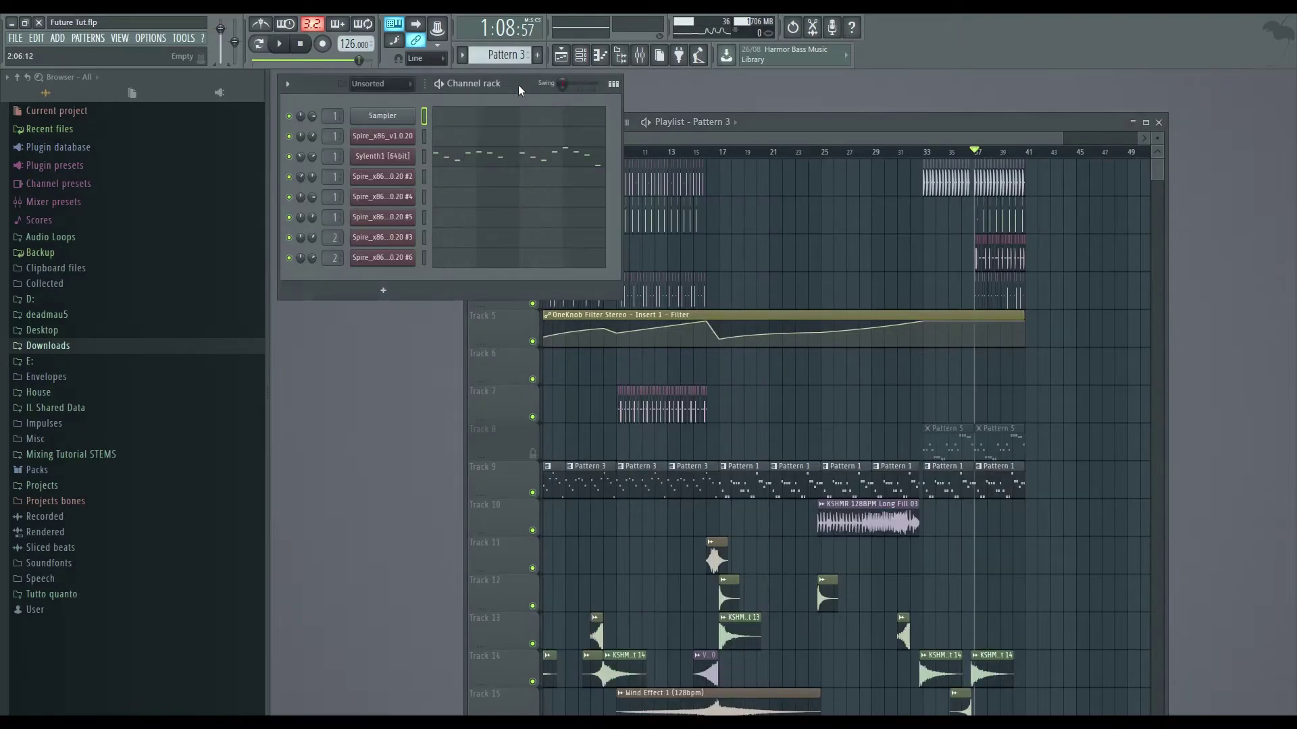
click(628, 219)
click(418, 279)
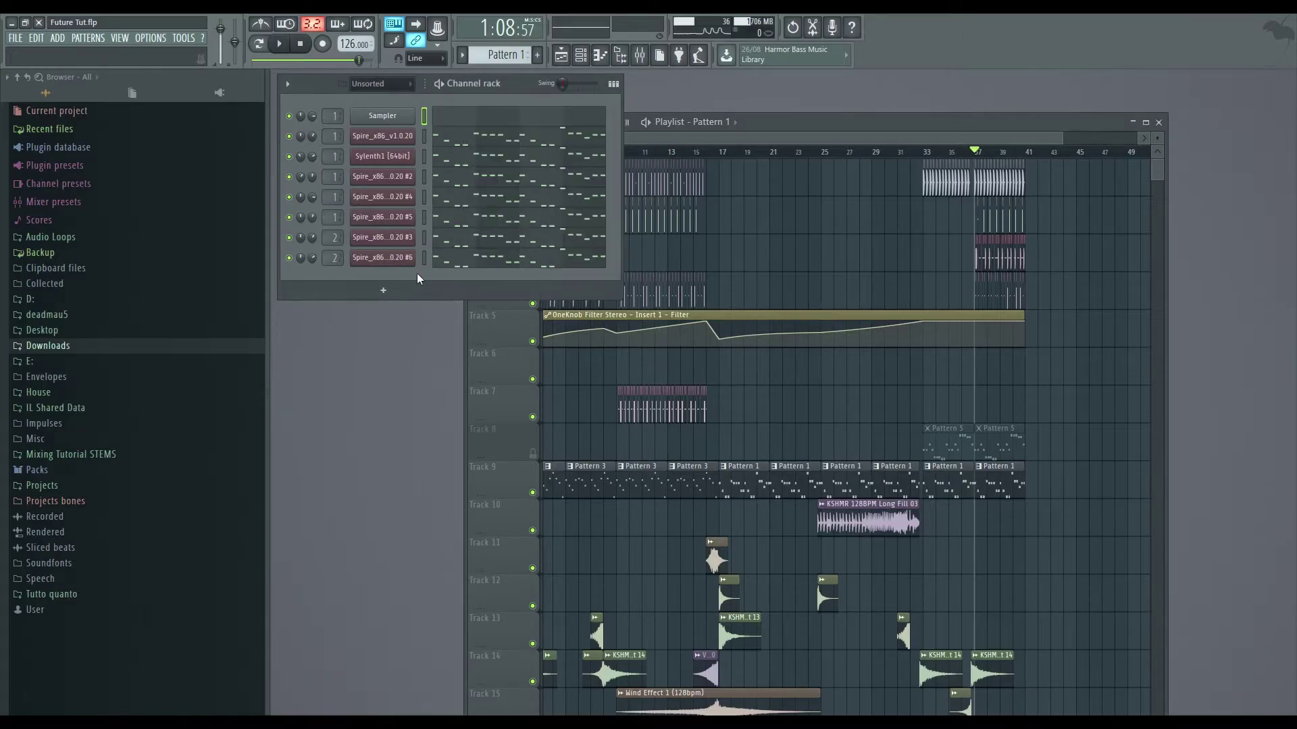
Solo the Spire #6 channel in Pattern 1 and open its notes in a maximized piano roll zoomed out to four bars
right_click(292, 260)
click(308, 277)
click(498, 257)
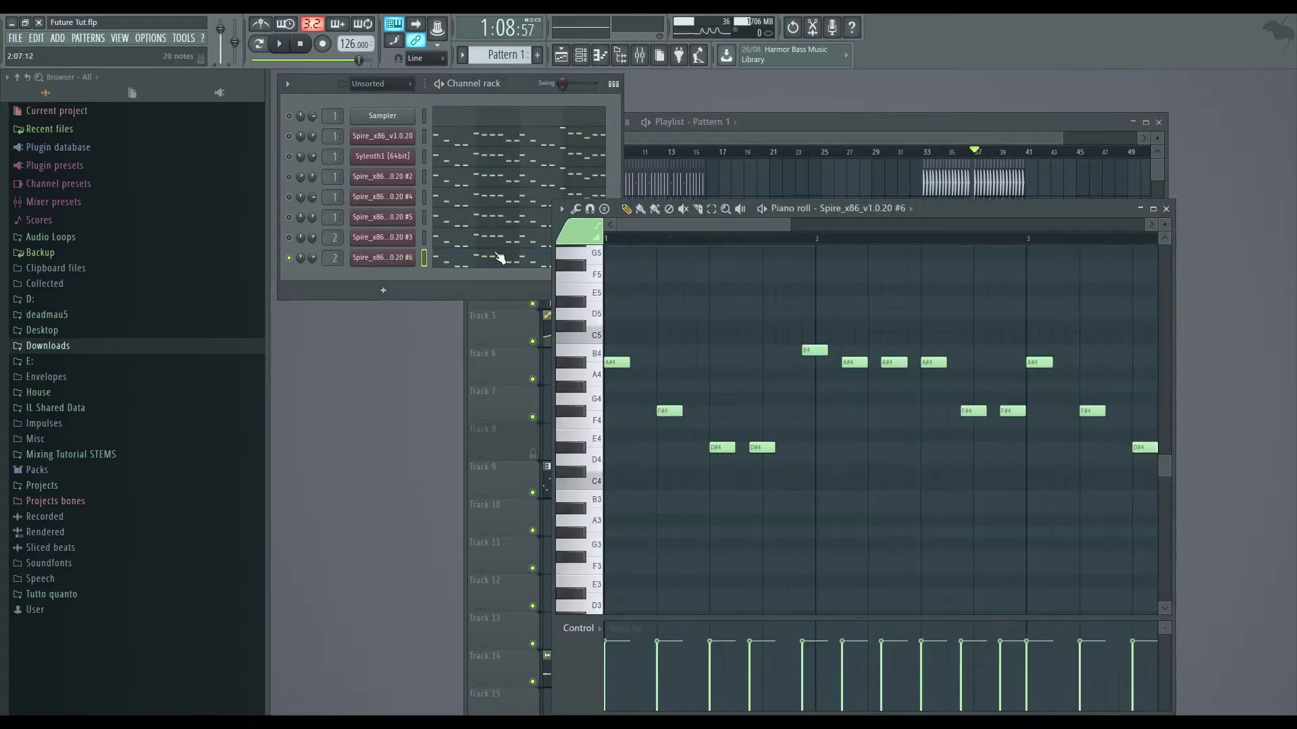
drag(790, 225, 933, 225)
double_click(944, 207)
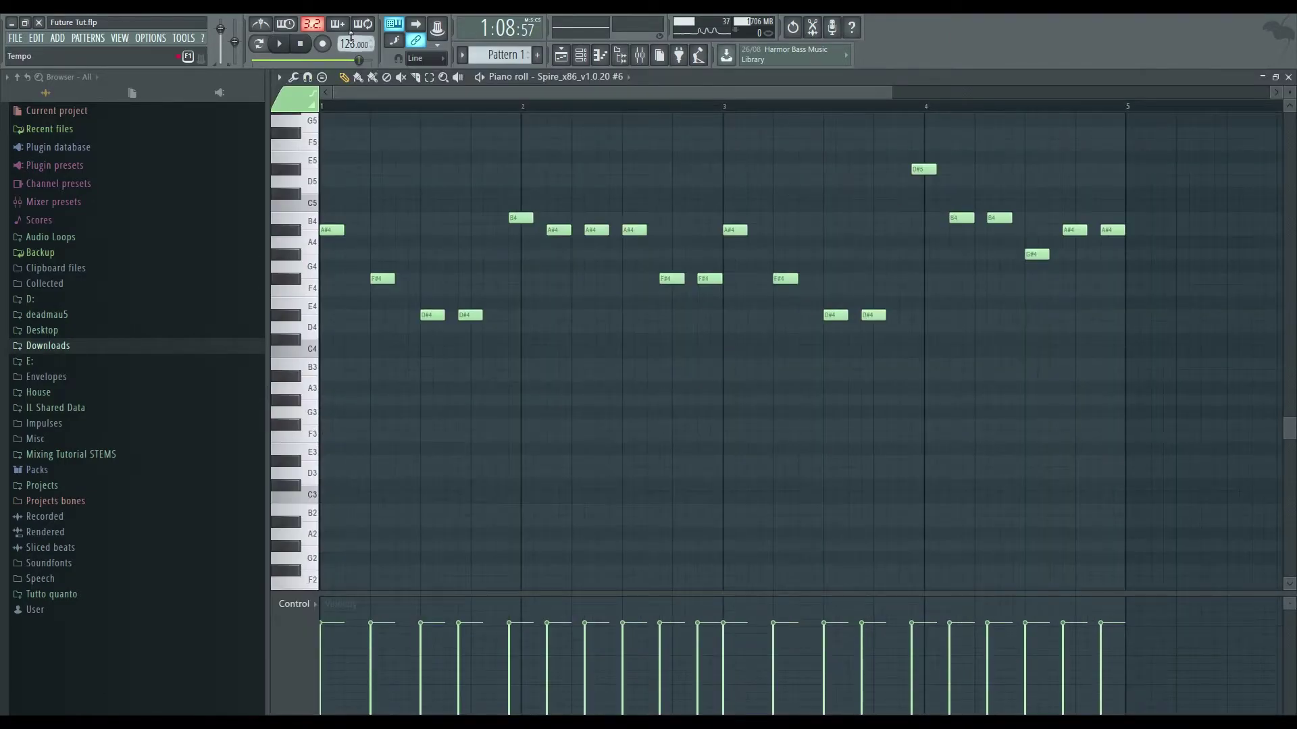
Restore the piano roll's size, switch playback from song to pattern mode, and start playing Pattern 1
double_click(769, 75)
click(915, 114)
click(934, 149)
click(257, 47)
key(space)
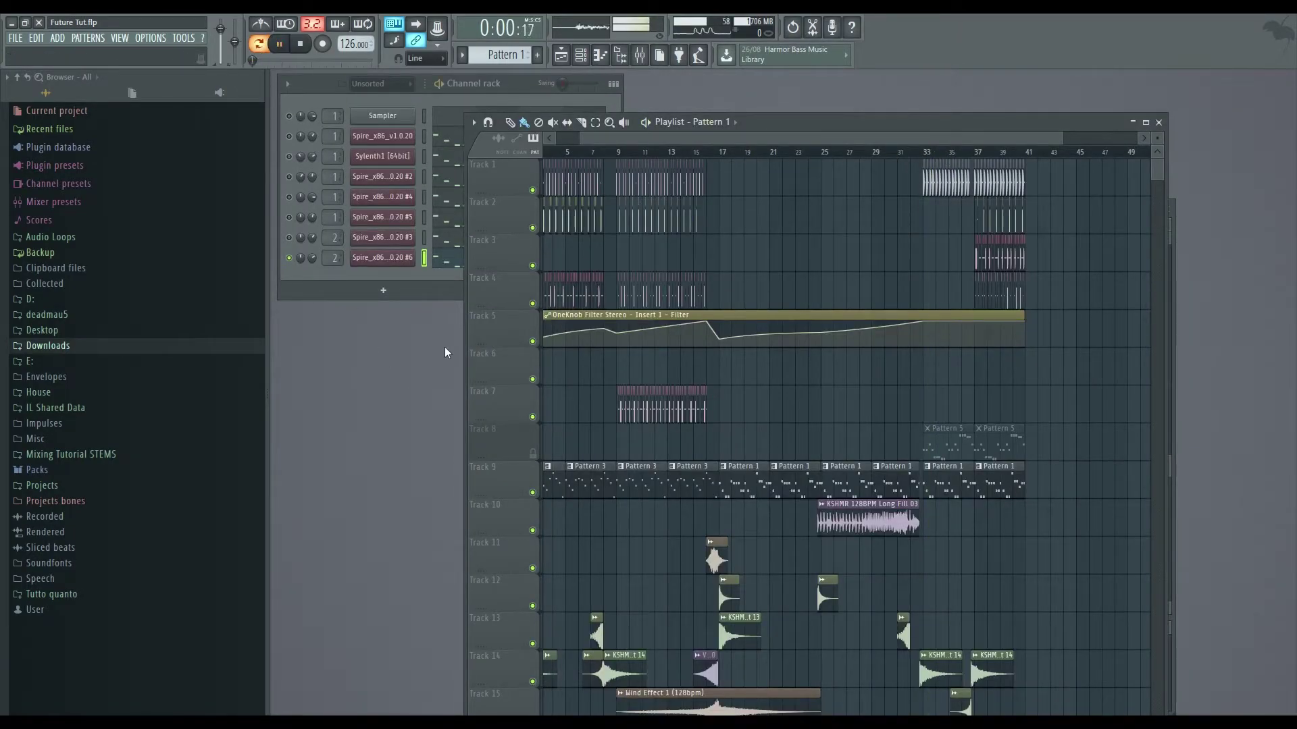
Follow the soloed Spire #6 melody of Pattern 1 in the maximized piano roll, and stop playback
click(441, 262)
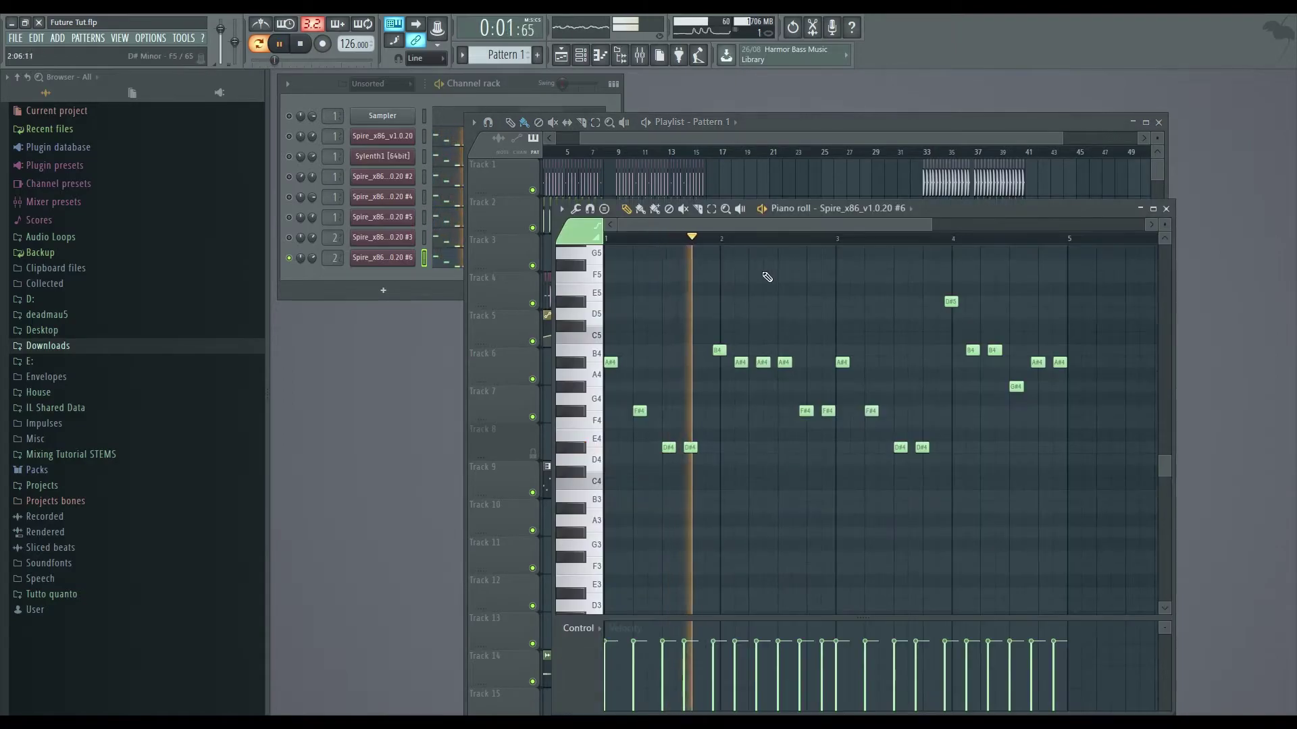
double_click(945, 208)
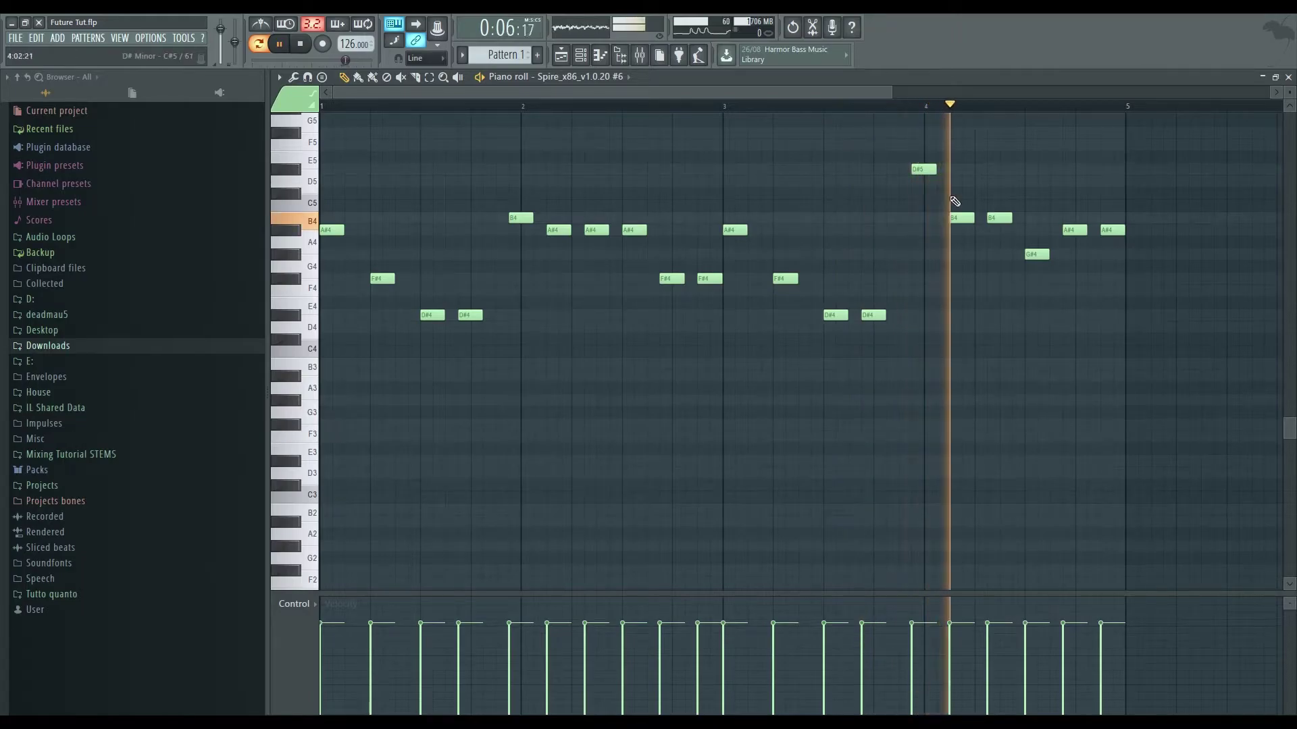
key(space)
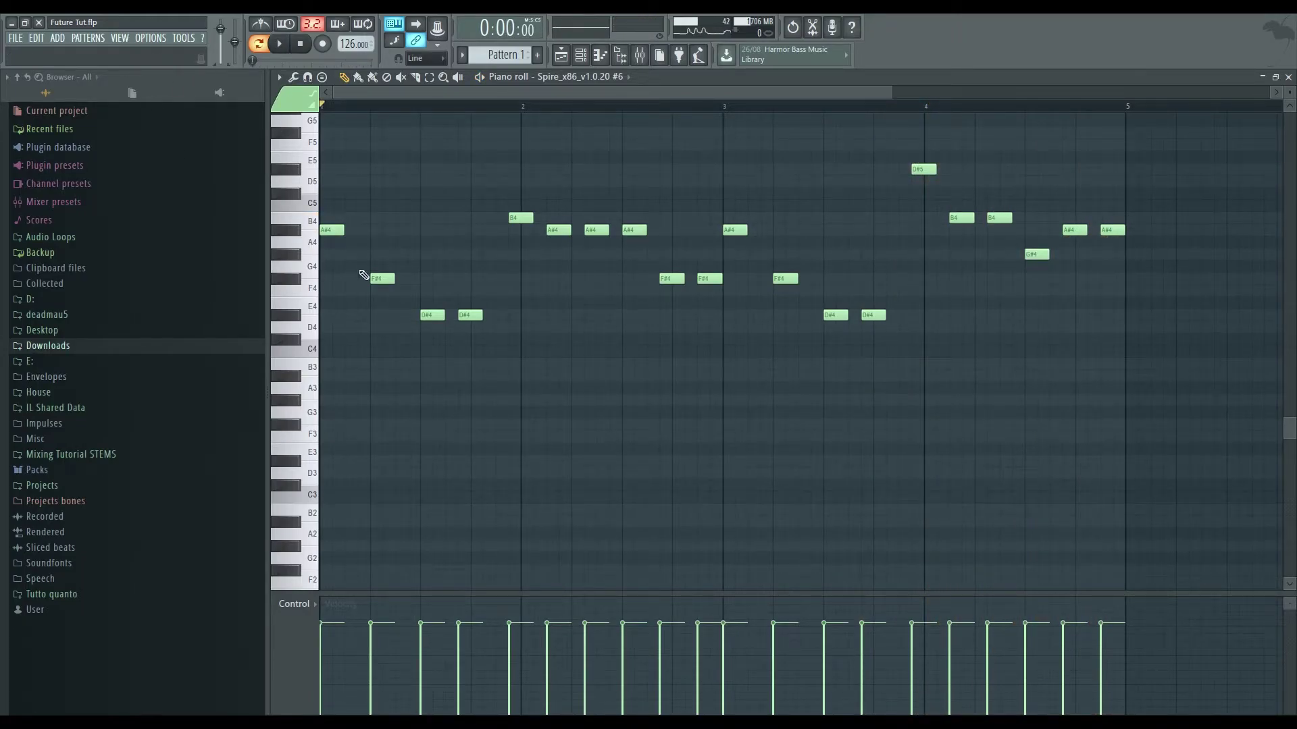
Audition the A#4 key on the piano roll keyboard and play the Pattern 1 melody once more
click(300, 237)
click(299, 238)
click(289, 234)
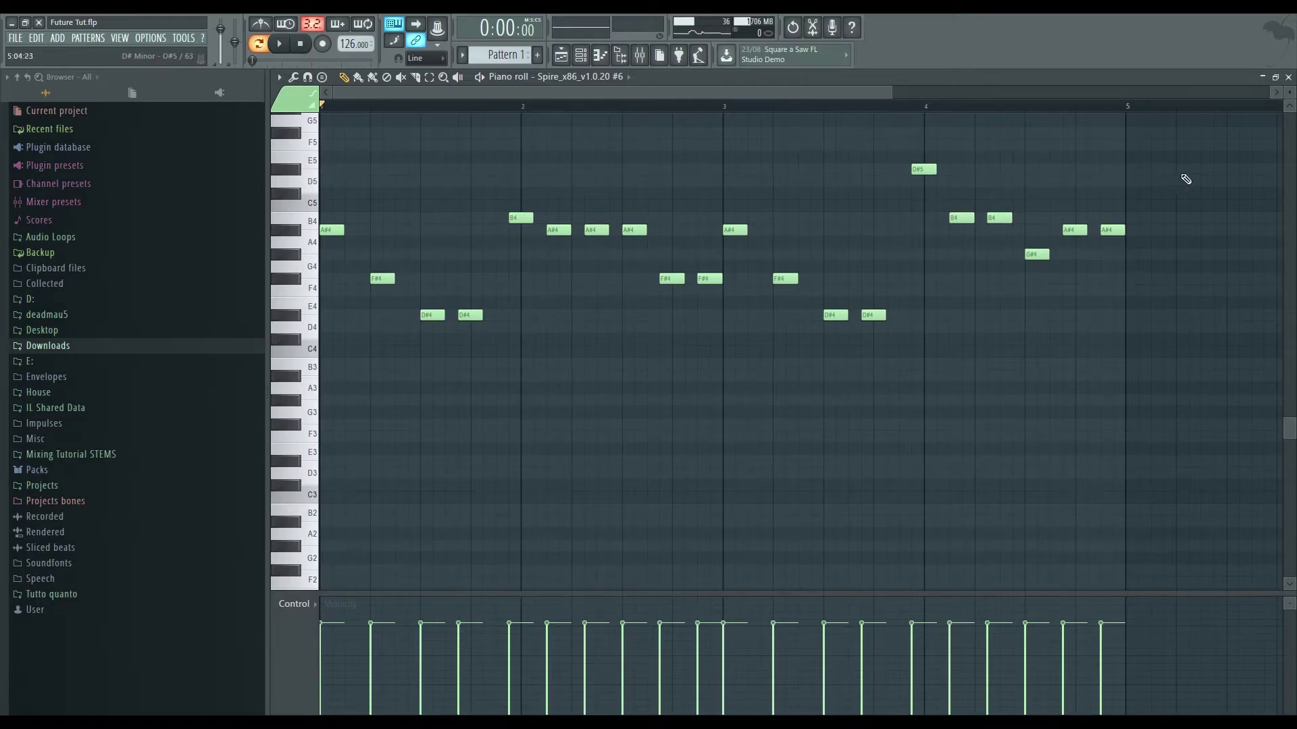
key(space)
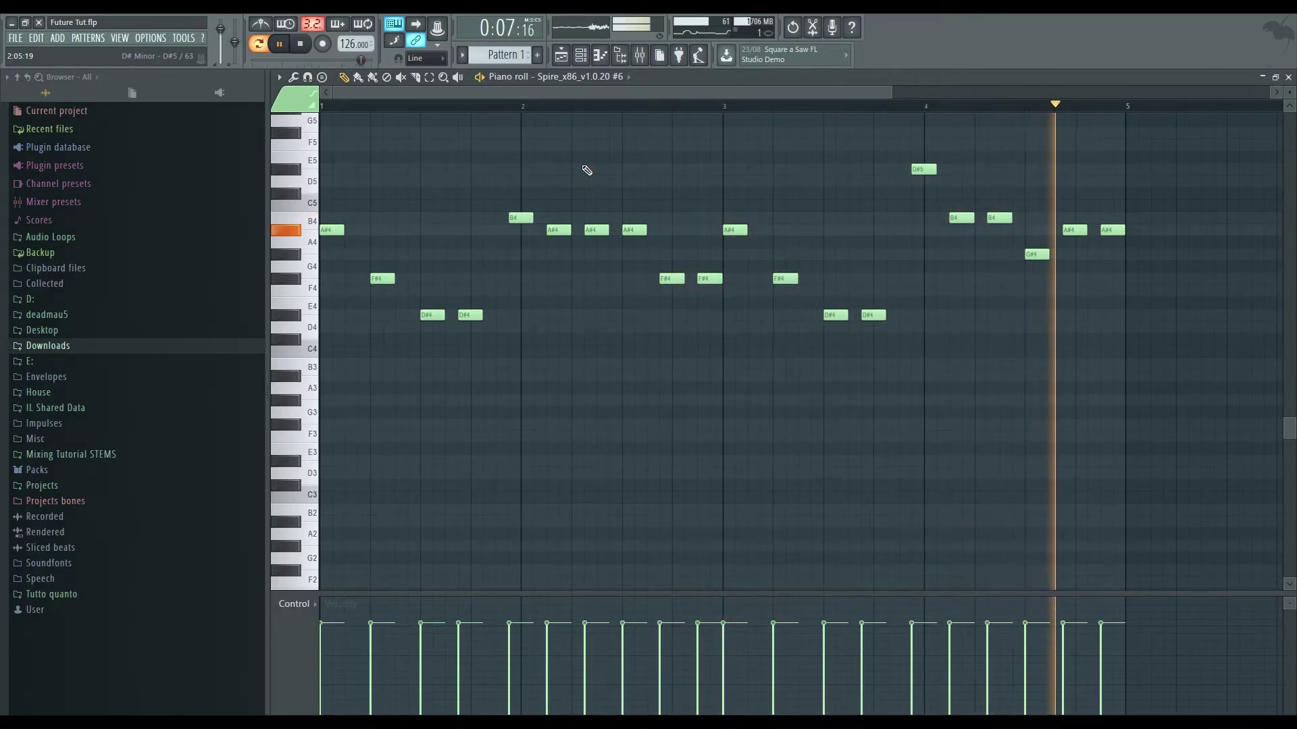
key(space)
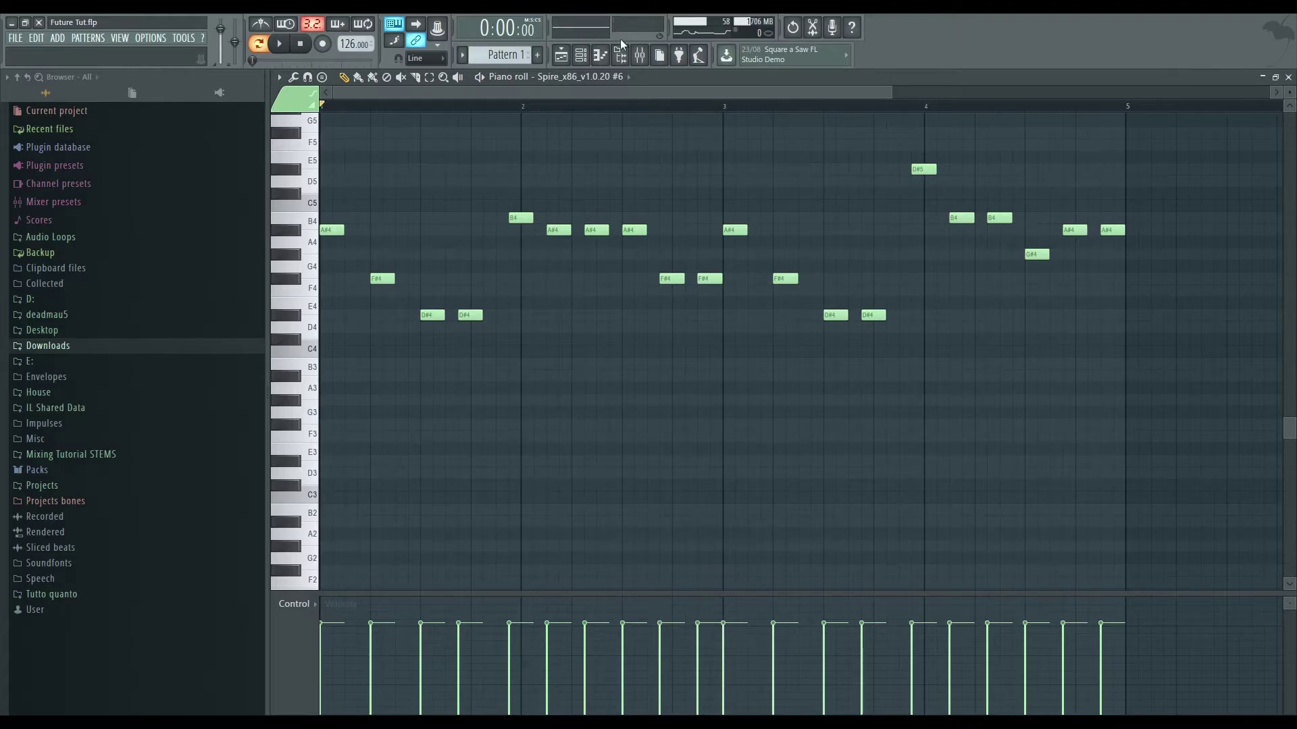
Switch from Pattern 1 past Pattern 4 to Pattern 5 and play its Spire #6 melody in the maximized piano roll
double_click(658, 75)
click(520, 86)
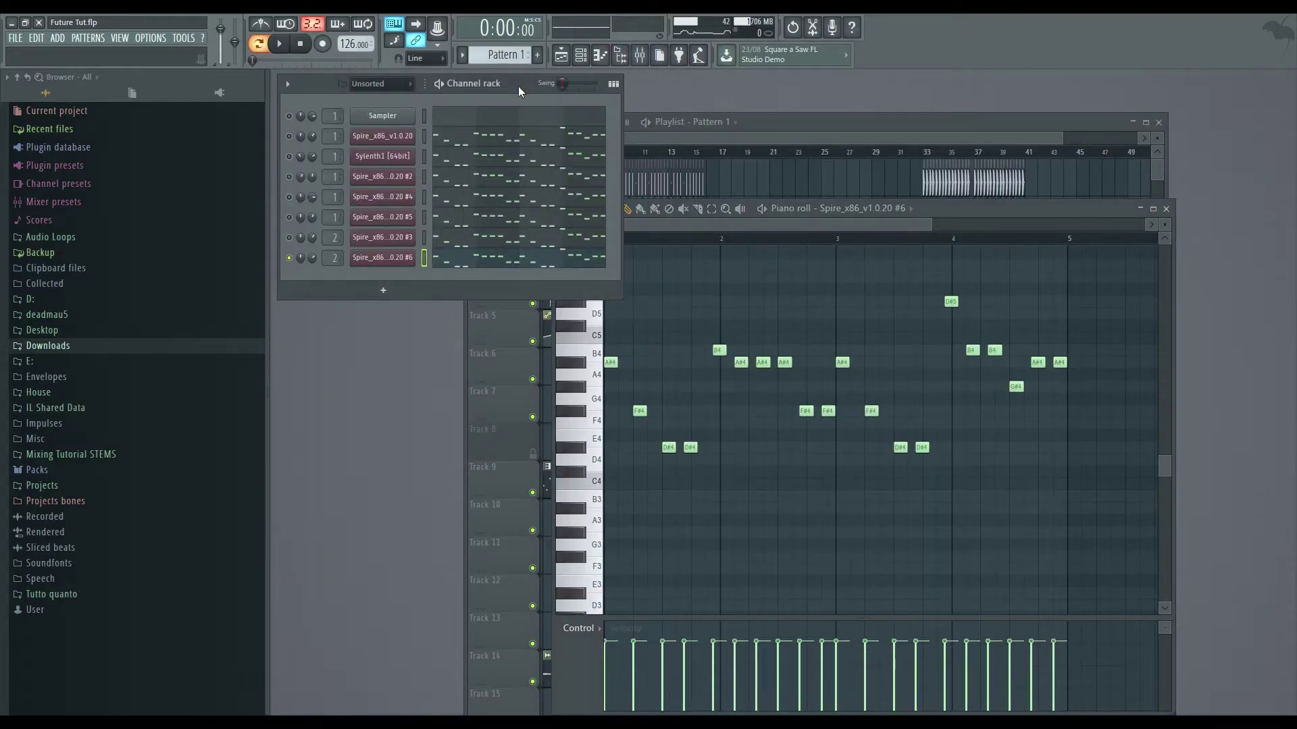
key(4)
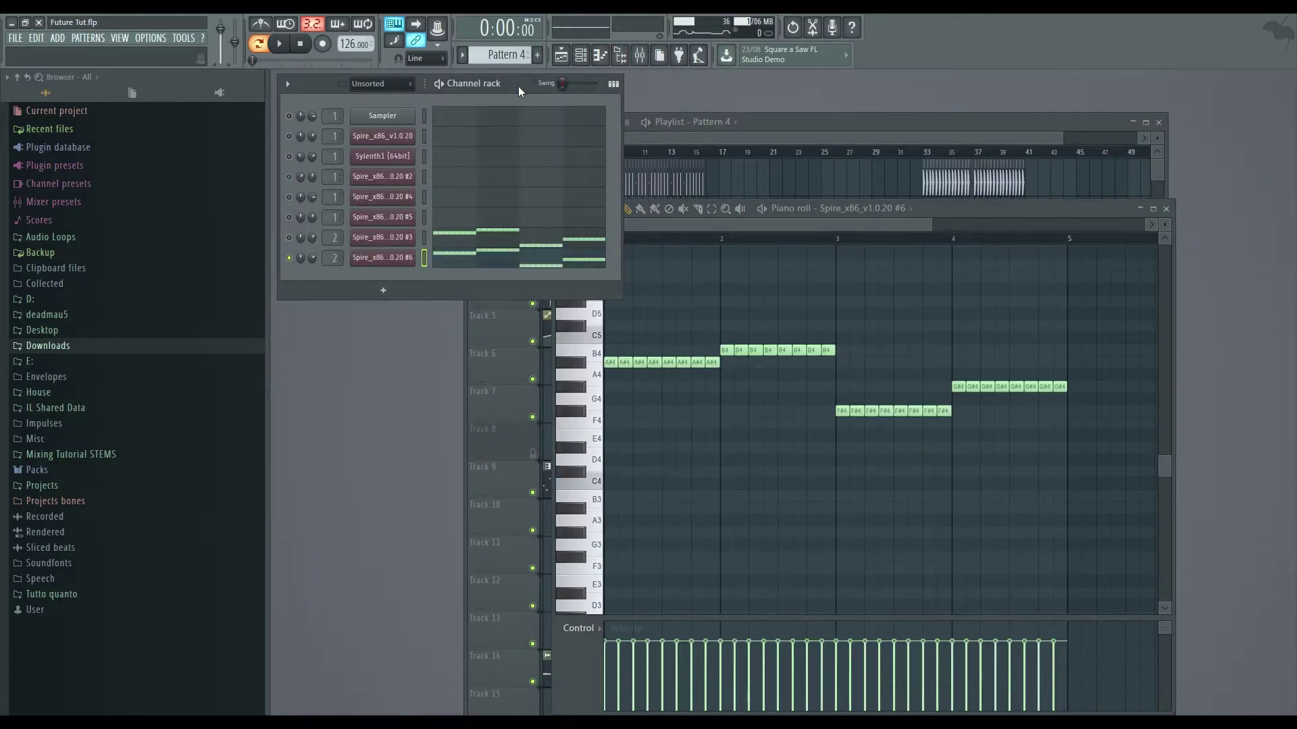
key(5)
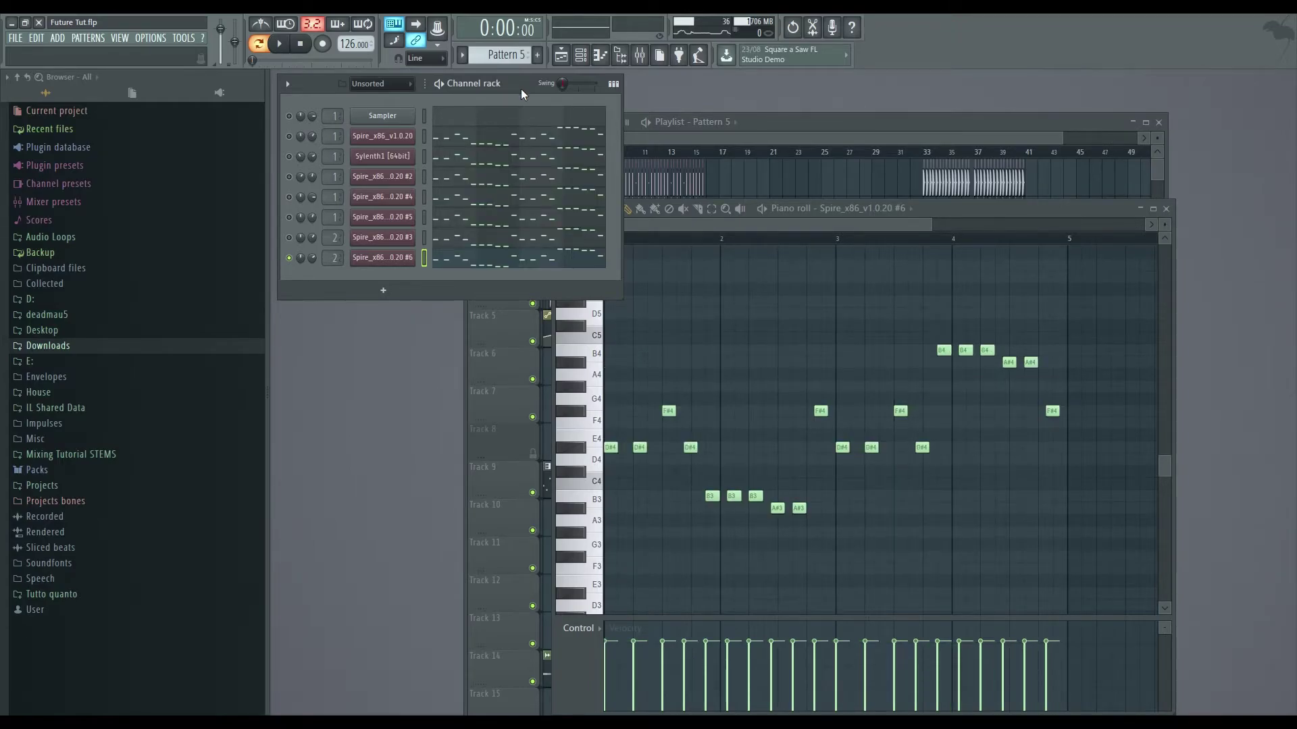
double_click(950, 211)
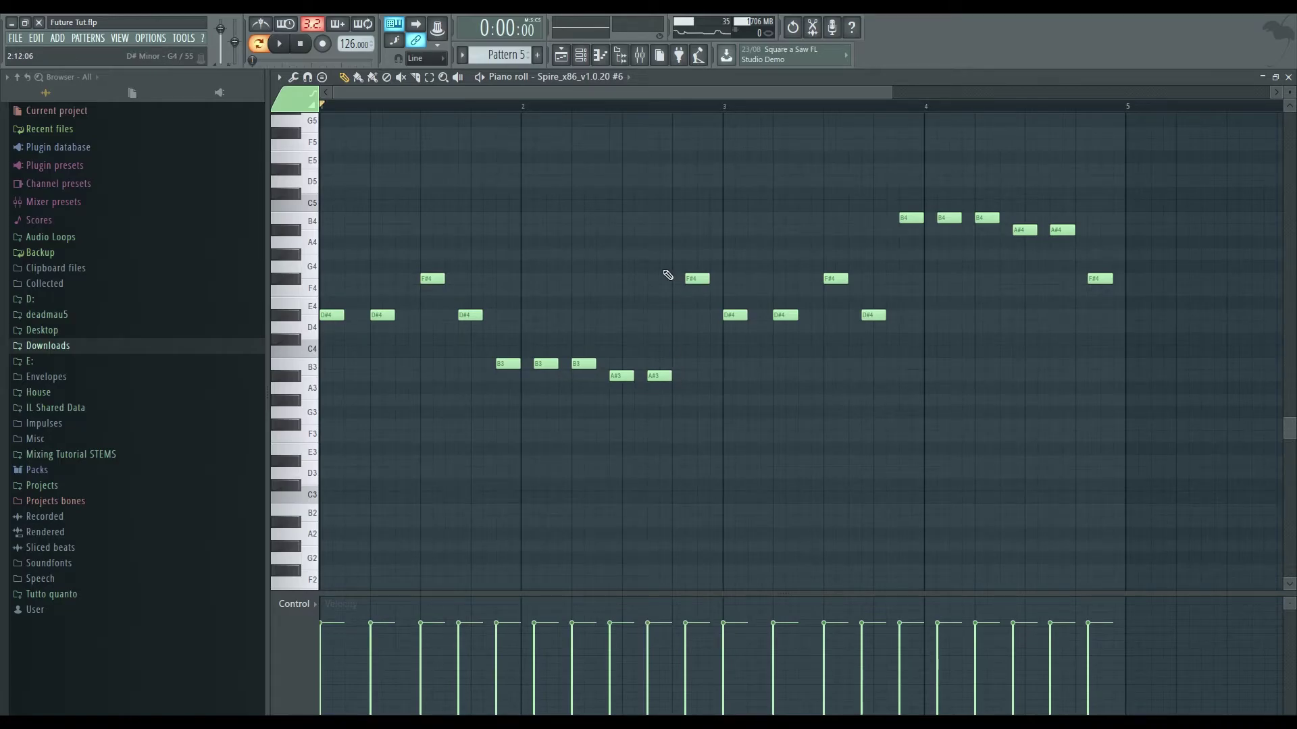
key(space)
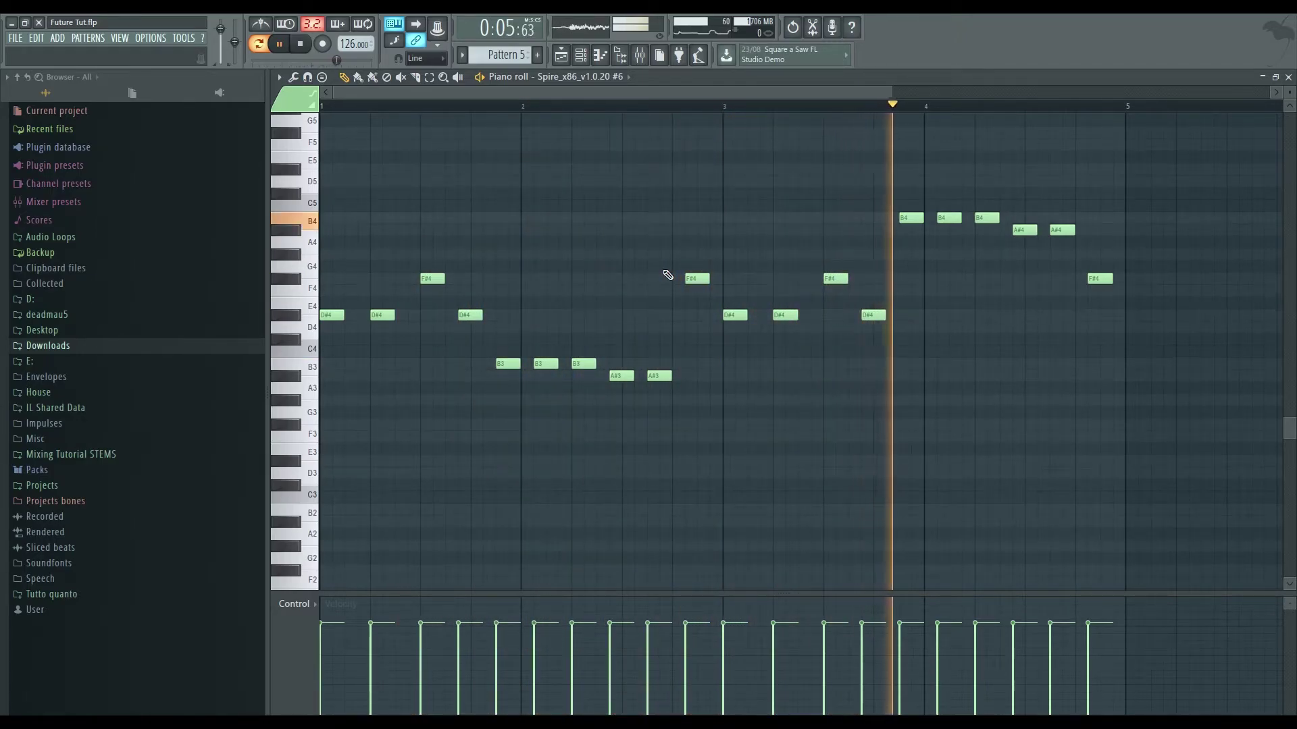
key(space)
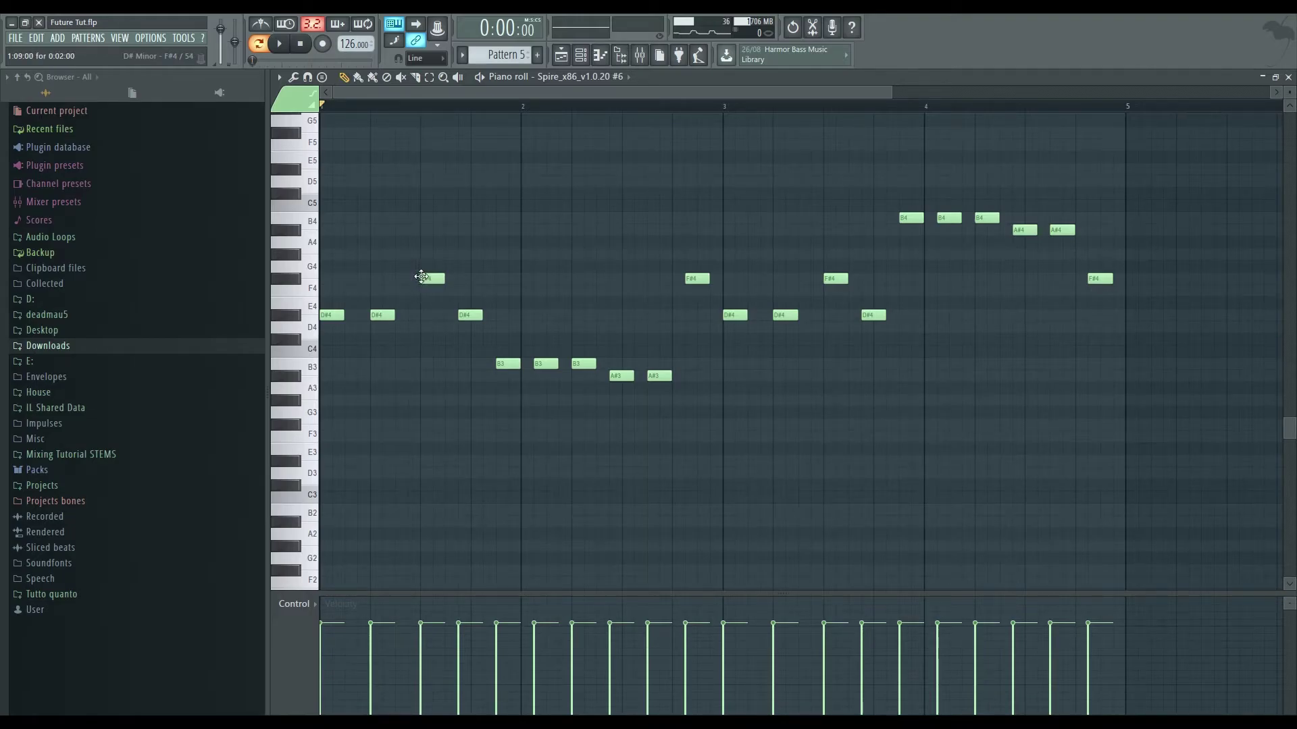
Try a lower pitch for the F#4 note in bar 1, return it to F#4, and play the pattern for comparison
drag(425, 283, 431, 305)
key(space)
key(space)
drag(433, 290, 432, 278)
key(space)
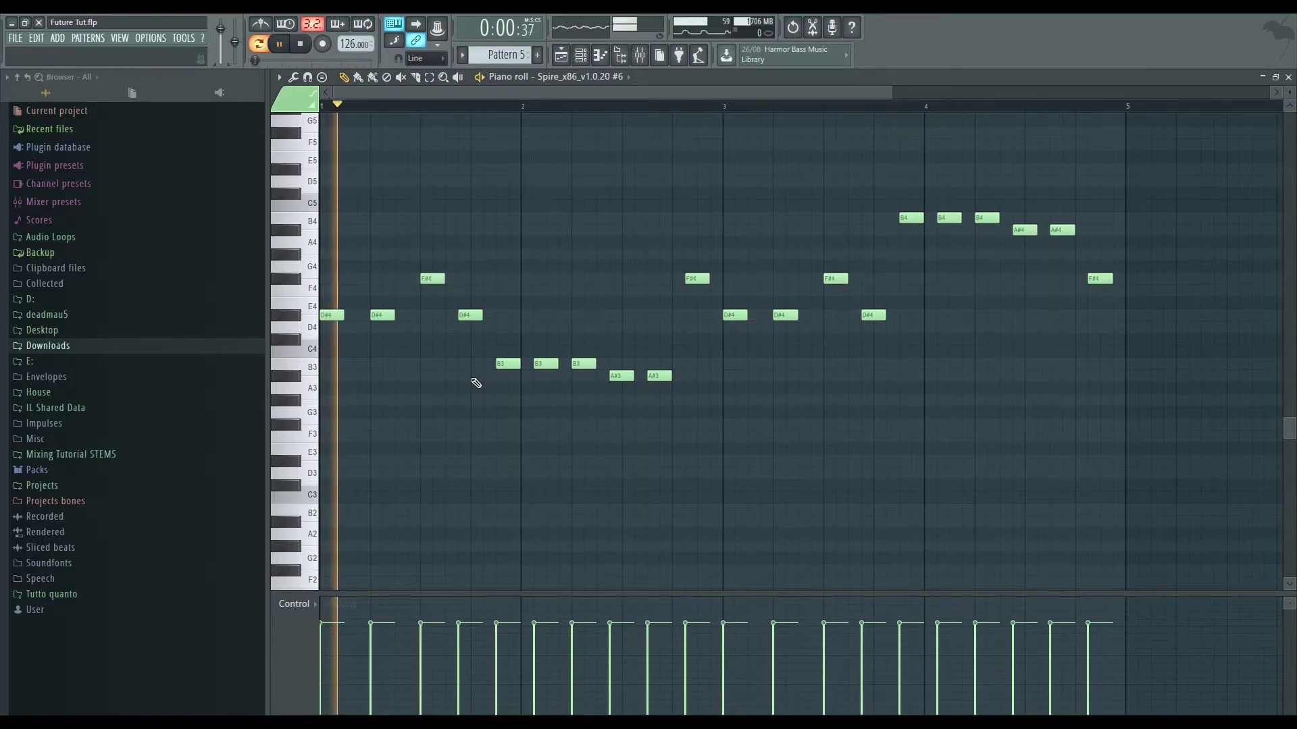
key(space)
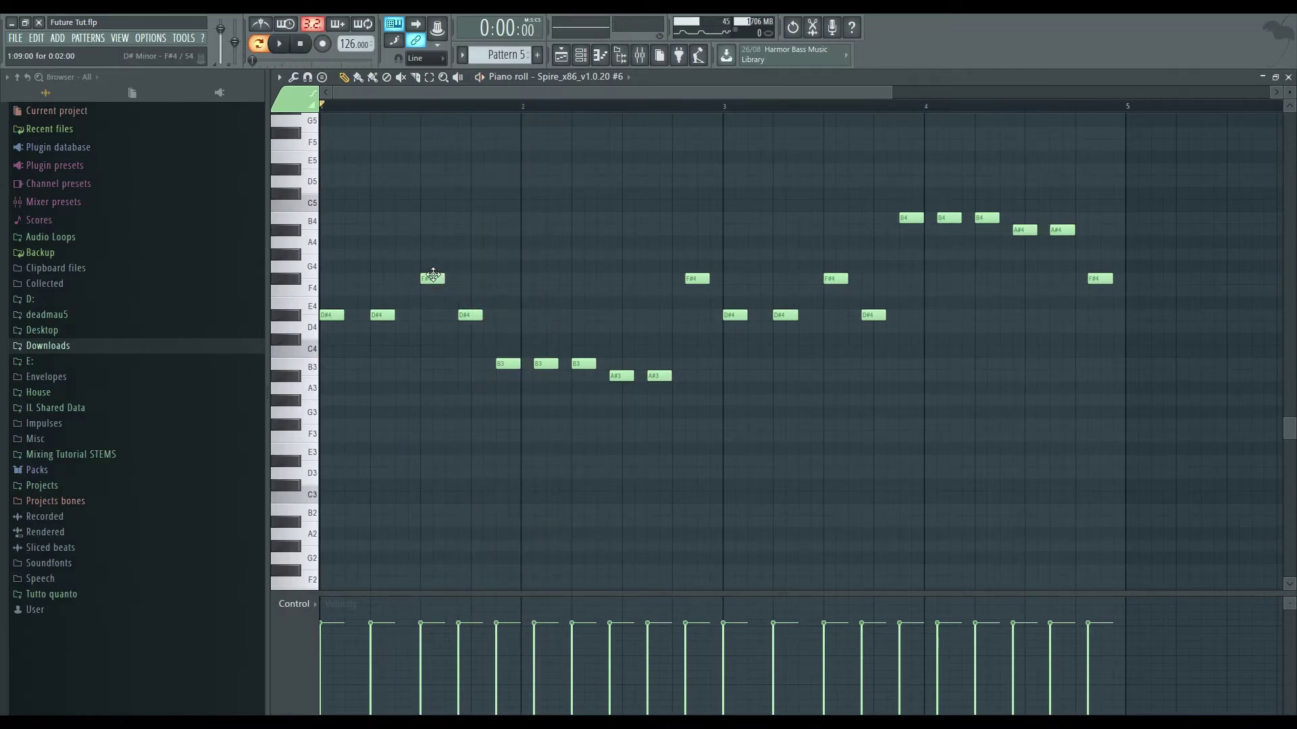
Try raising the F#4 note in bar 1 to G#4, play the pattern, and return the note to F#4
drag(433, 273, 431, 251)
key(space)
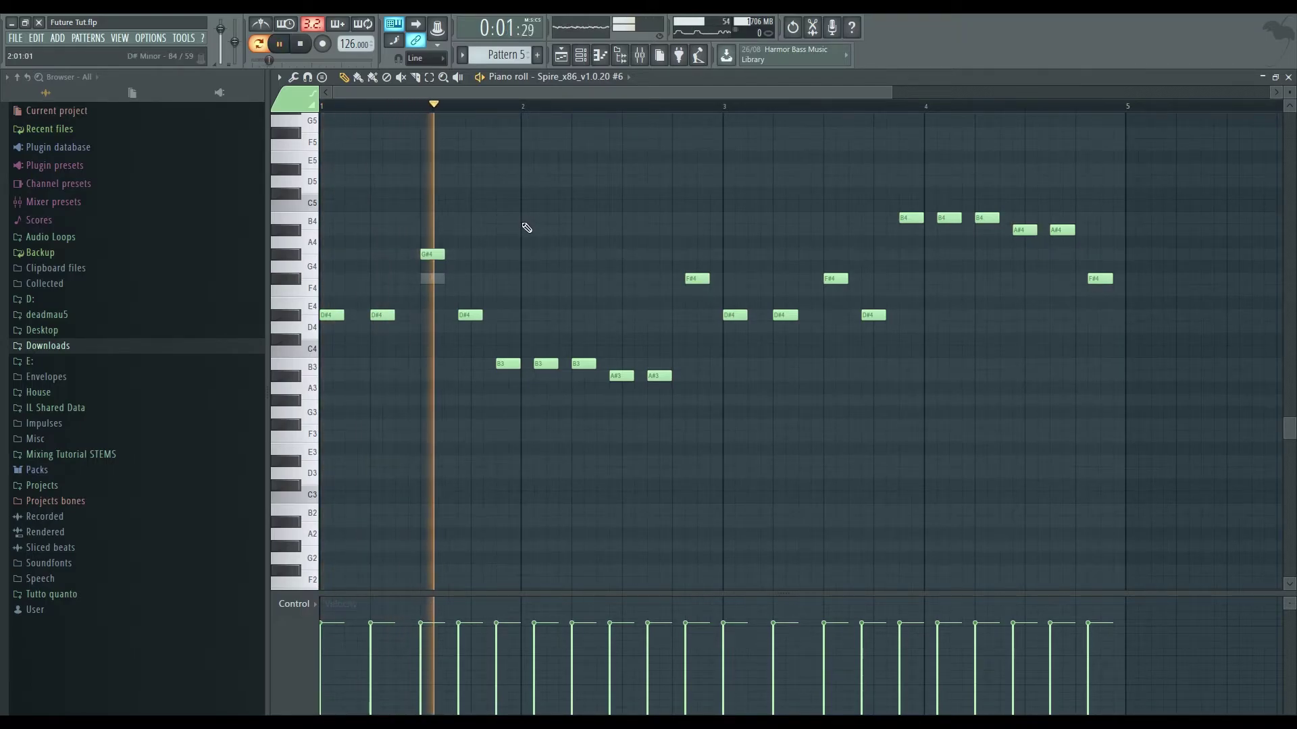
key(space)
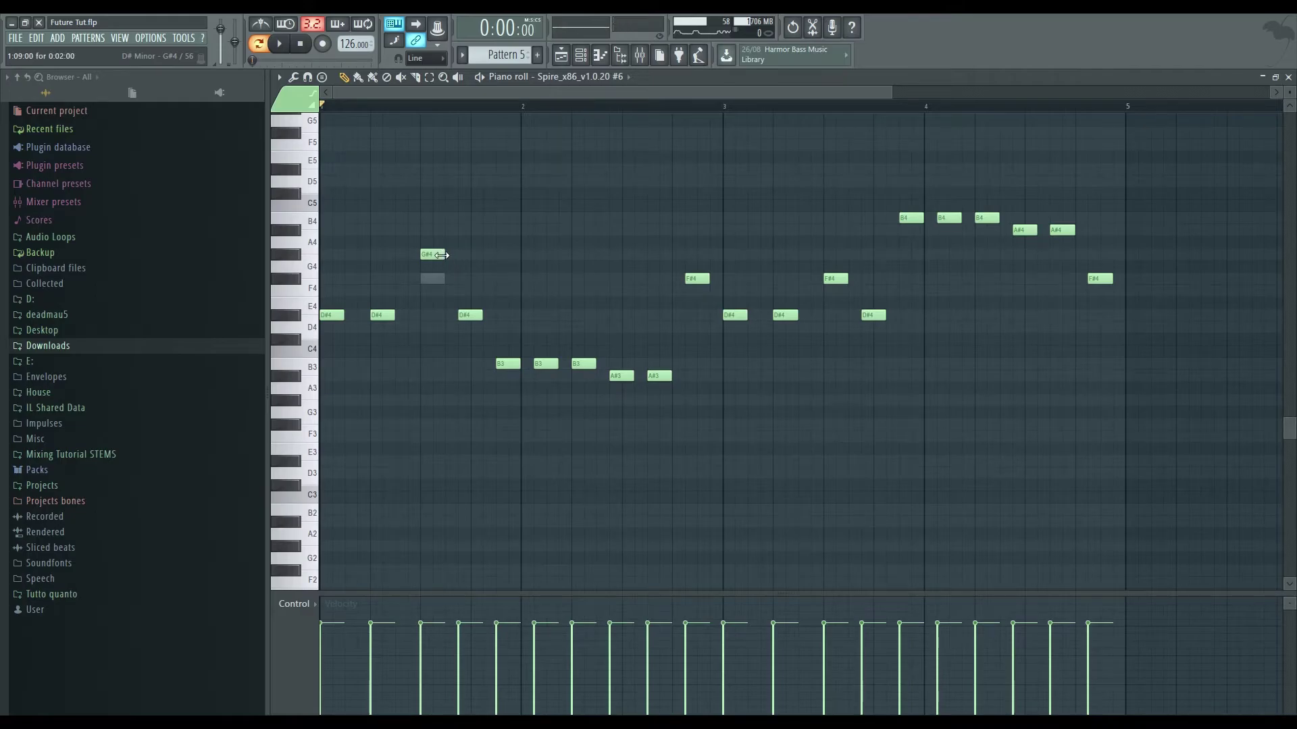
click(428, 260)
drag(429, 260, 429, 279)
Try raising the F#4 note in bar 3 to G#4 and play the melody with it
drag(834, 282, 827, 254)
key(space)
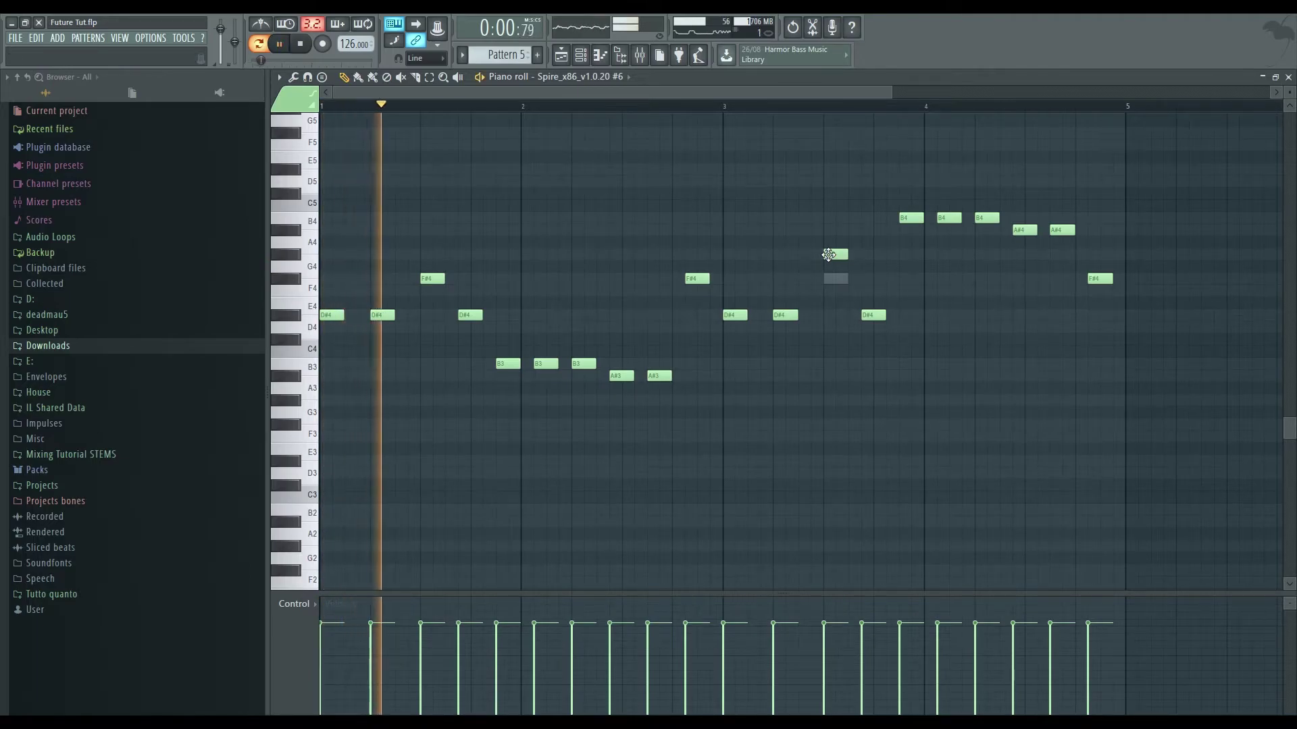
drag(828, 254, 828, 254)
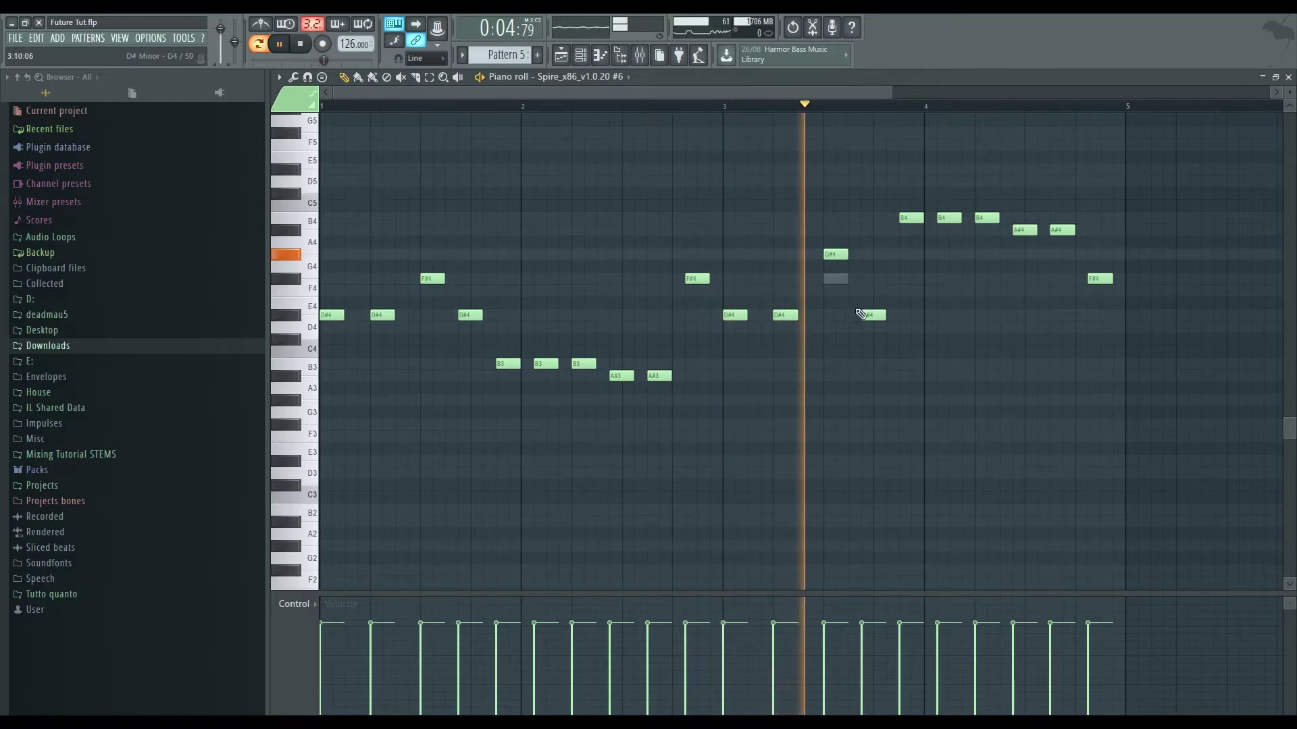
key(space)
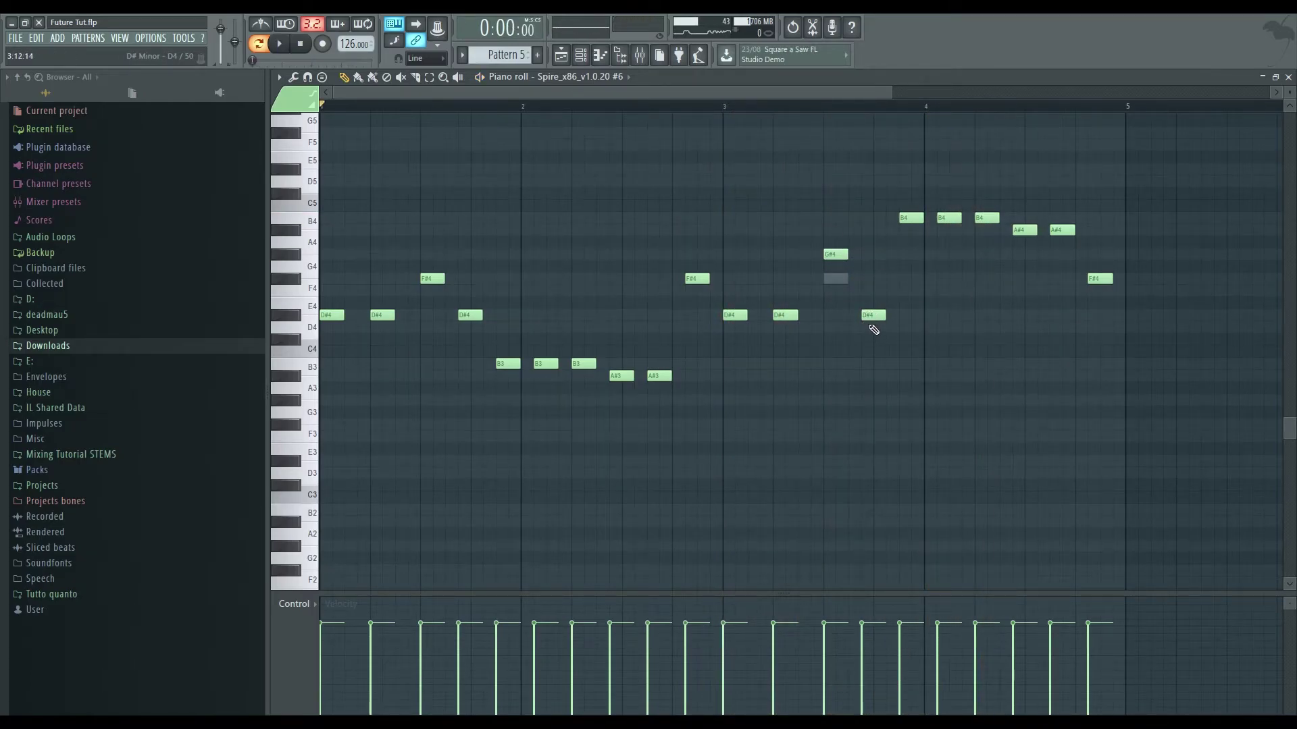
Try raising the last D#4 note of bar 3 to F#4 and play the melody from bar 3
drag(873, 315, 874, 279)
click(737, 108)
key(space)
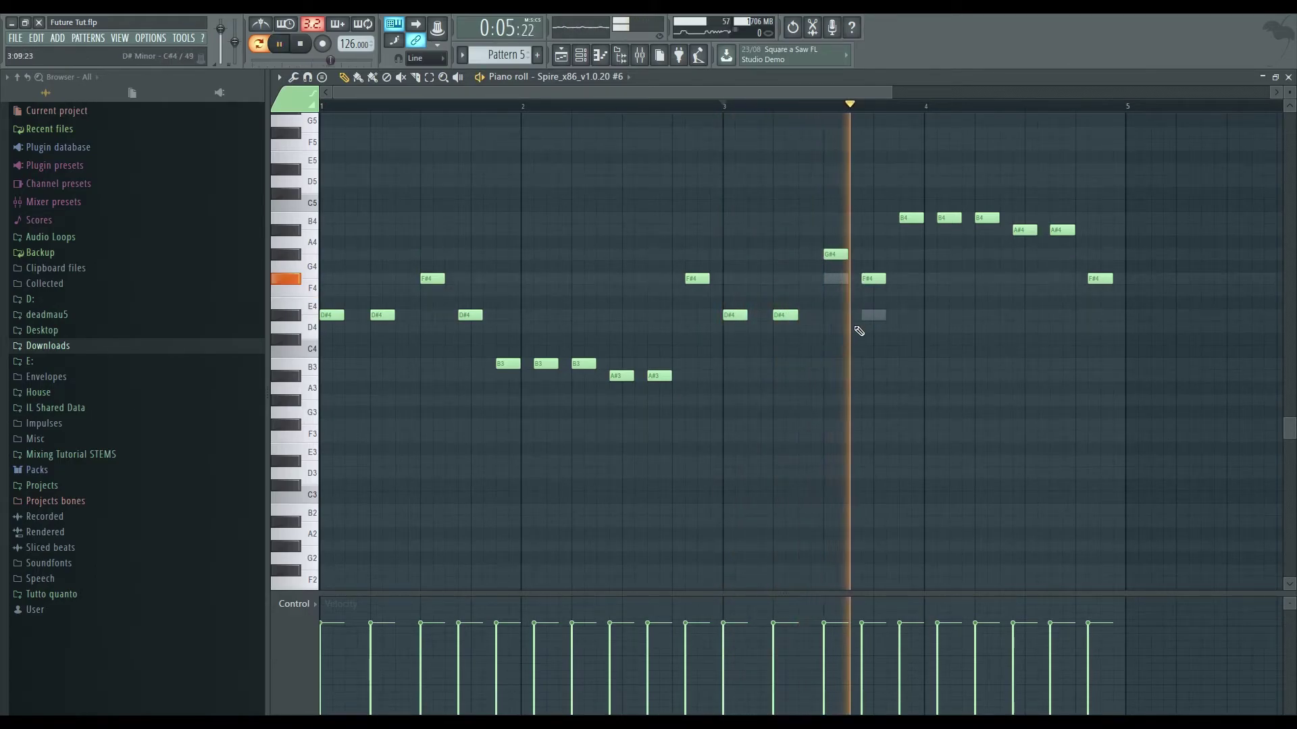
key(space)
Try raising the two D#4 notes at the start of bar 3 to F#4 and play the result
drag(824, 328, 734, 276)
click(767, 327)
key(space)
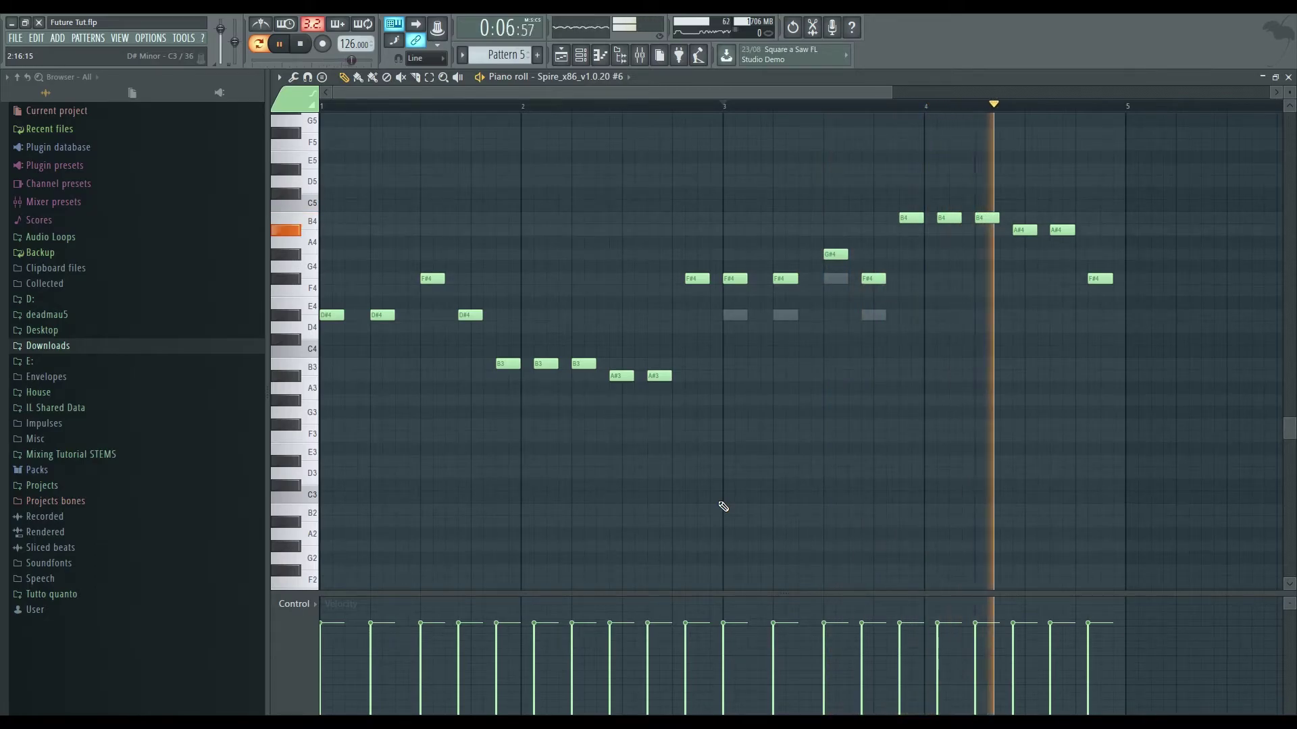
key(space)
Return the altered bar 3 notes to their original D#4 and F#4 pitches
mouse_move(838, 255)
mouse_down()
mouse_move(838, 279)
mouse_move(746, 287)
mouse_move(738, 323)
mouse_up()
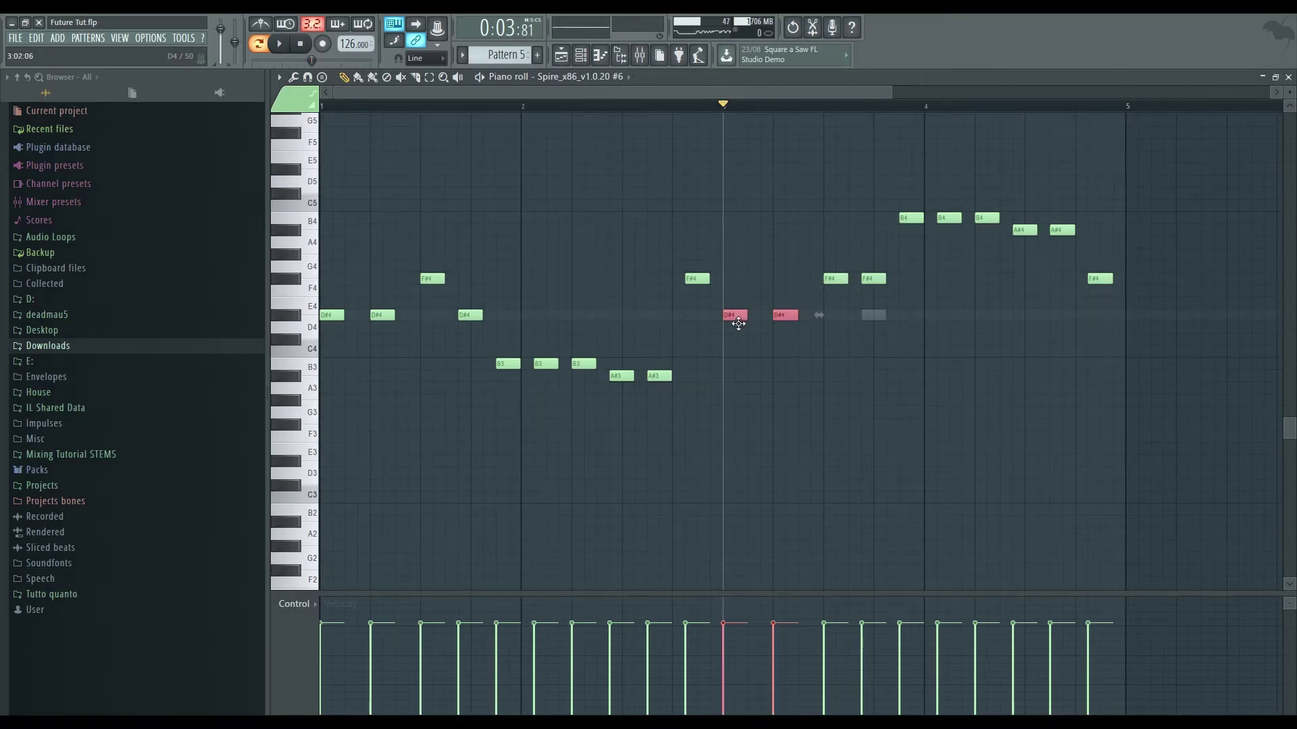
click(875, 316)
right_click(875, 279)
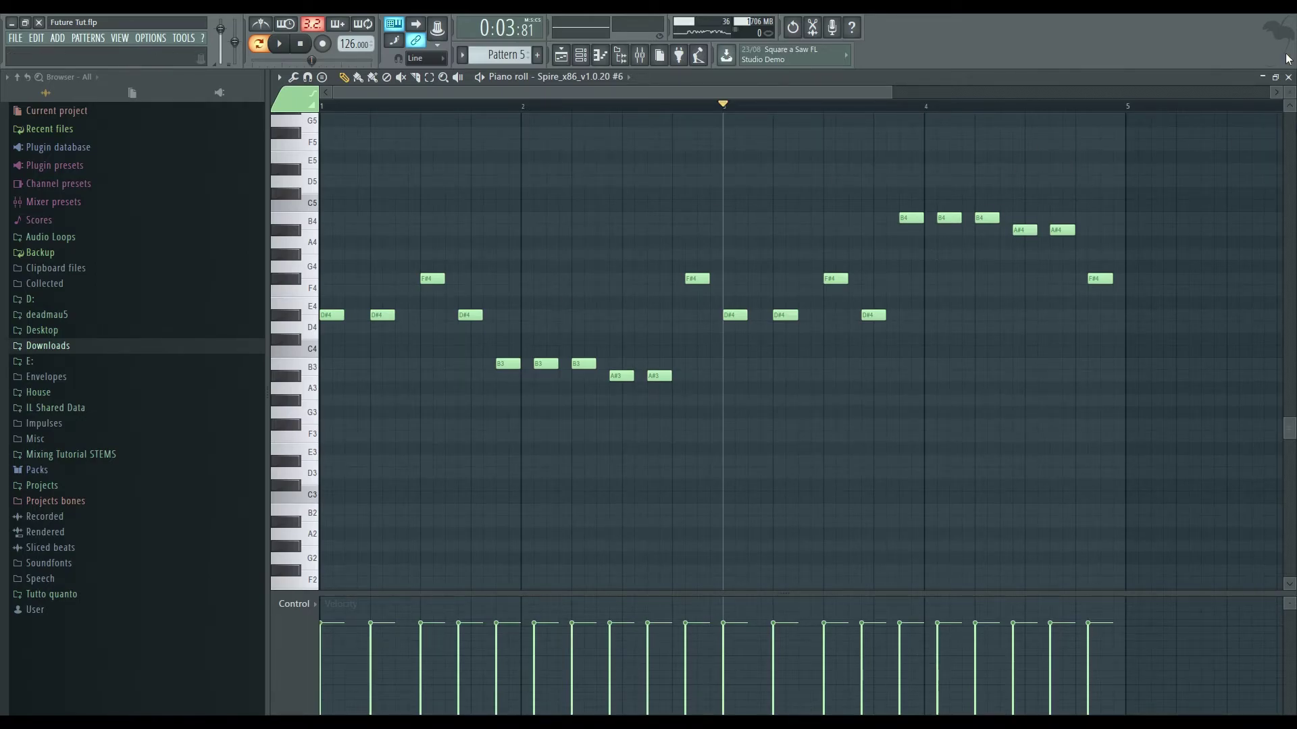
Close the piano roll and unsolo the Spire #6 channel so all channels are enabled again
click(1290, 78)
right_click(290, 263)
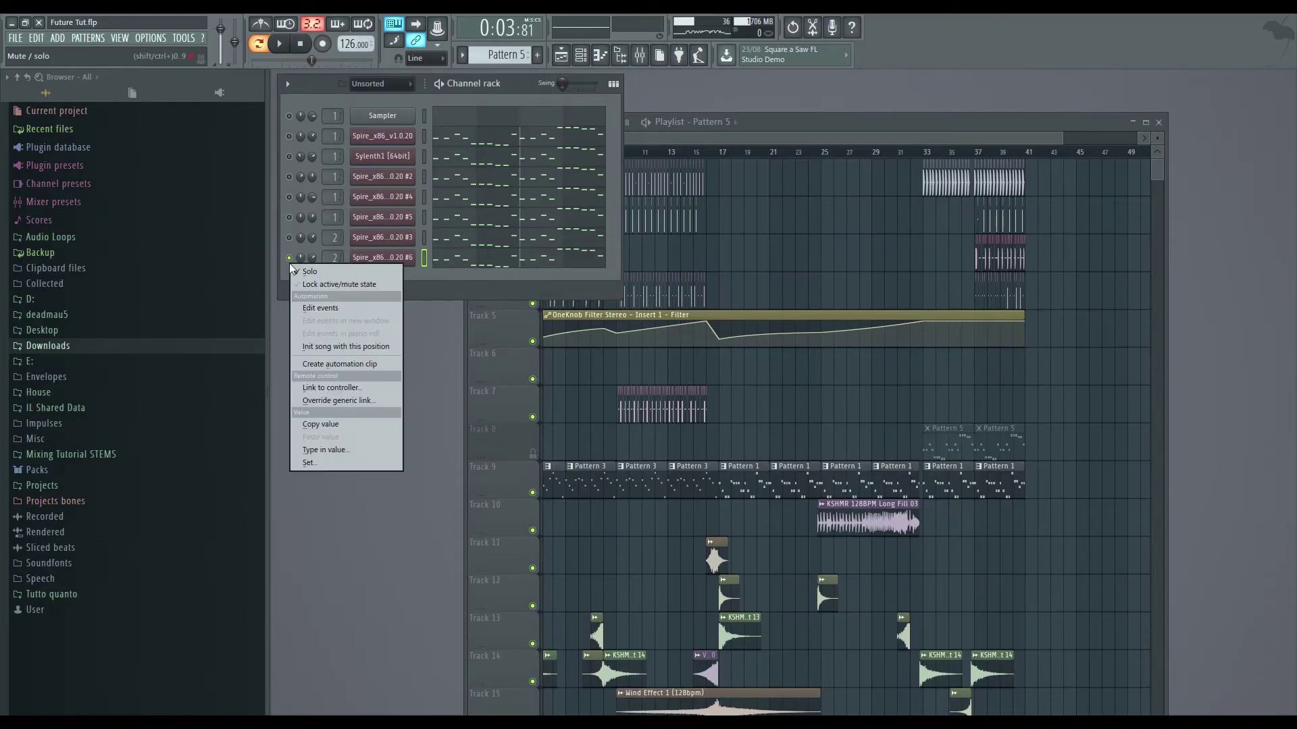
click(485, 263)
Compare the Pattern 5 notes of the Spire #6, Spire #2 and Sylenth1 channels, and return the playback position to the start
click(485, 264)
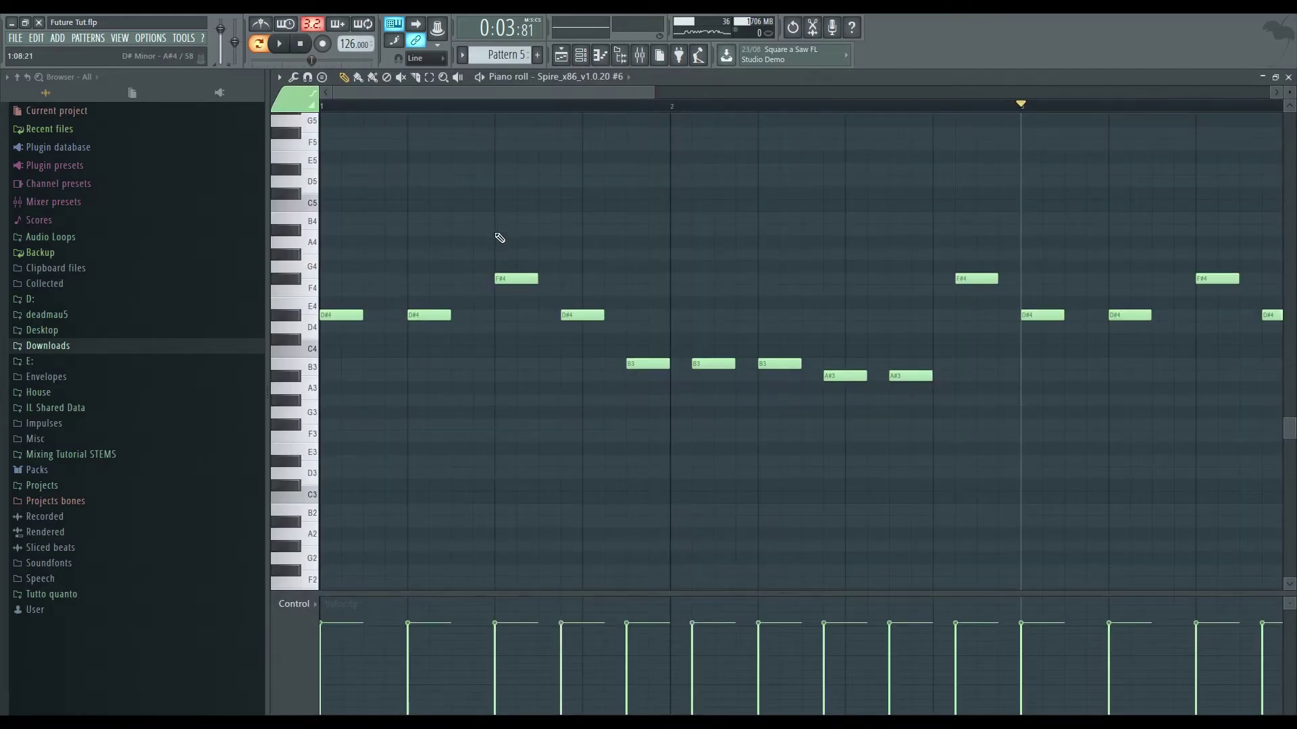
double_click(643, 79)
click(464, 184)
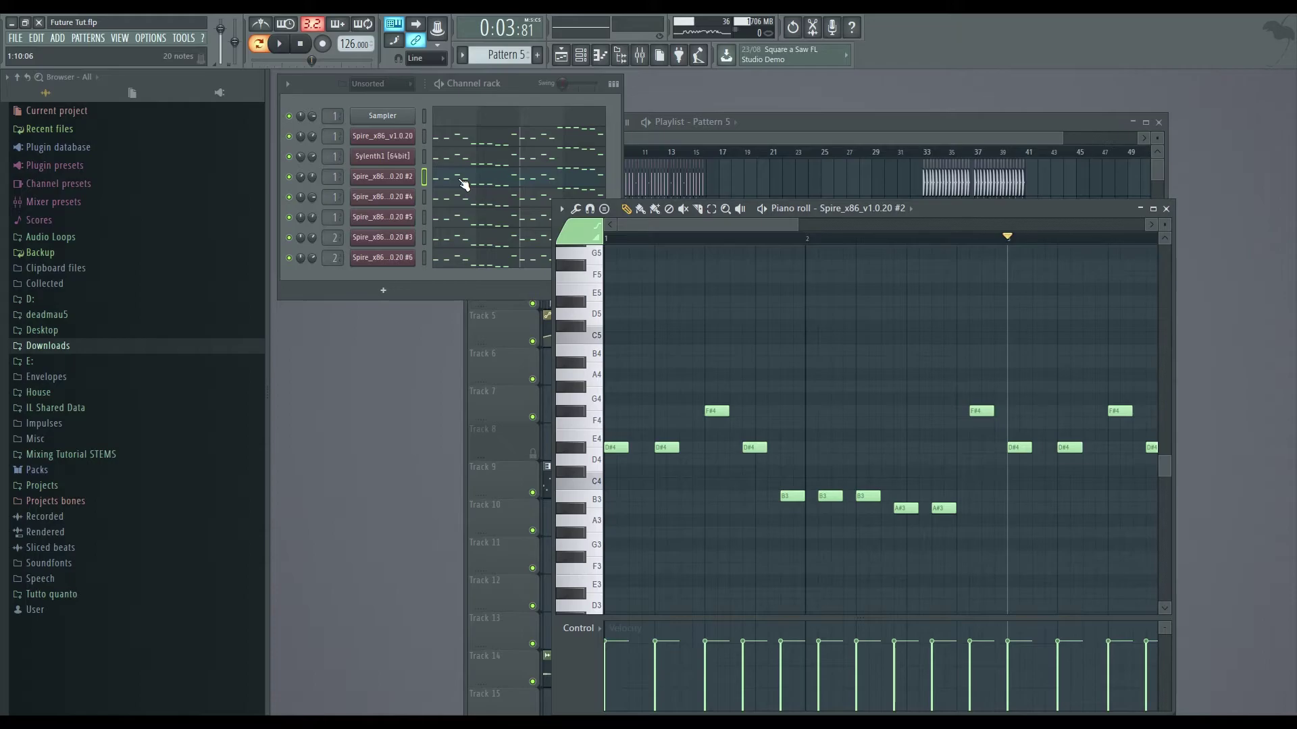
click(474, 158)
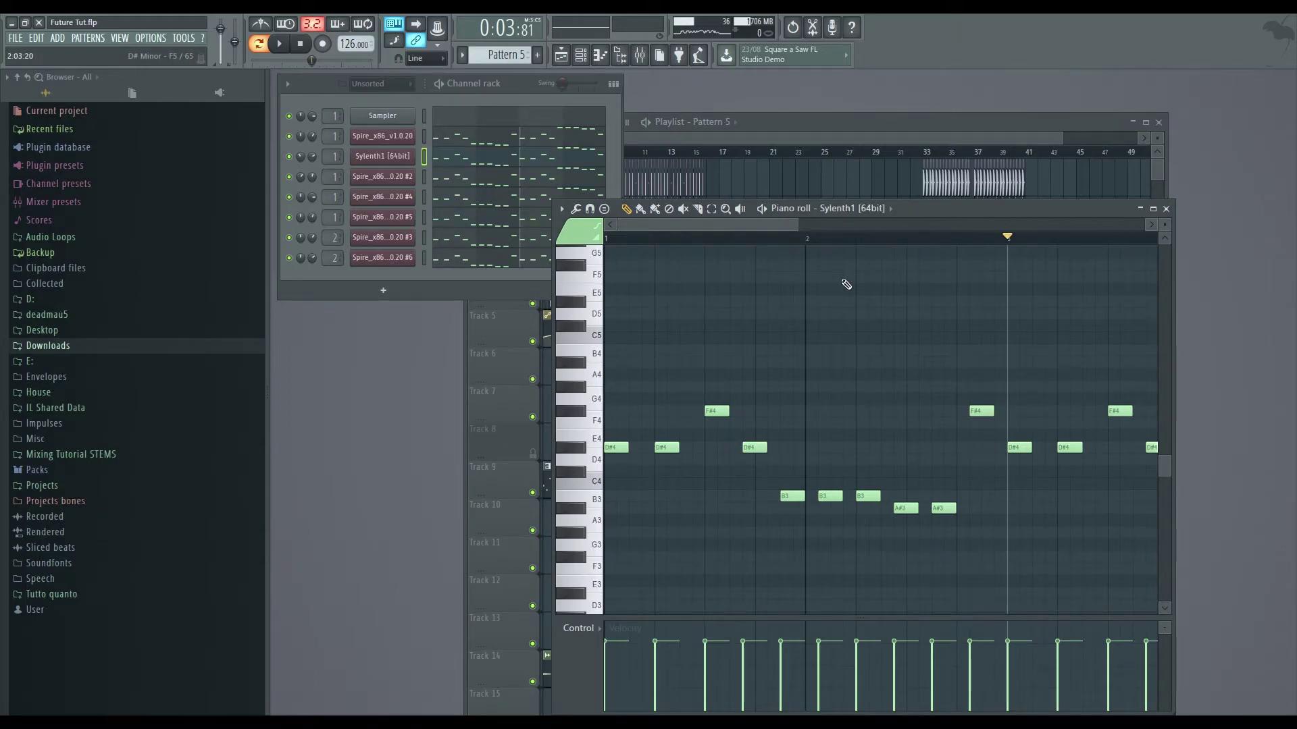
click(609, 242)
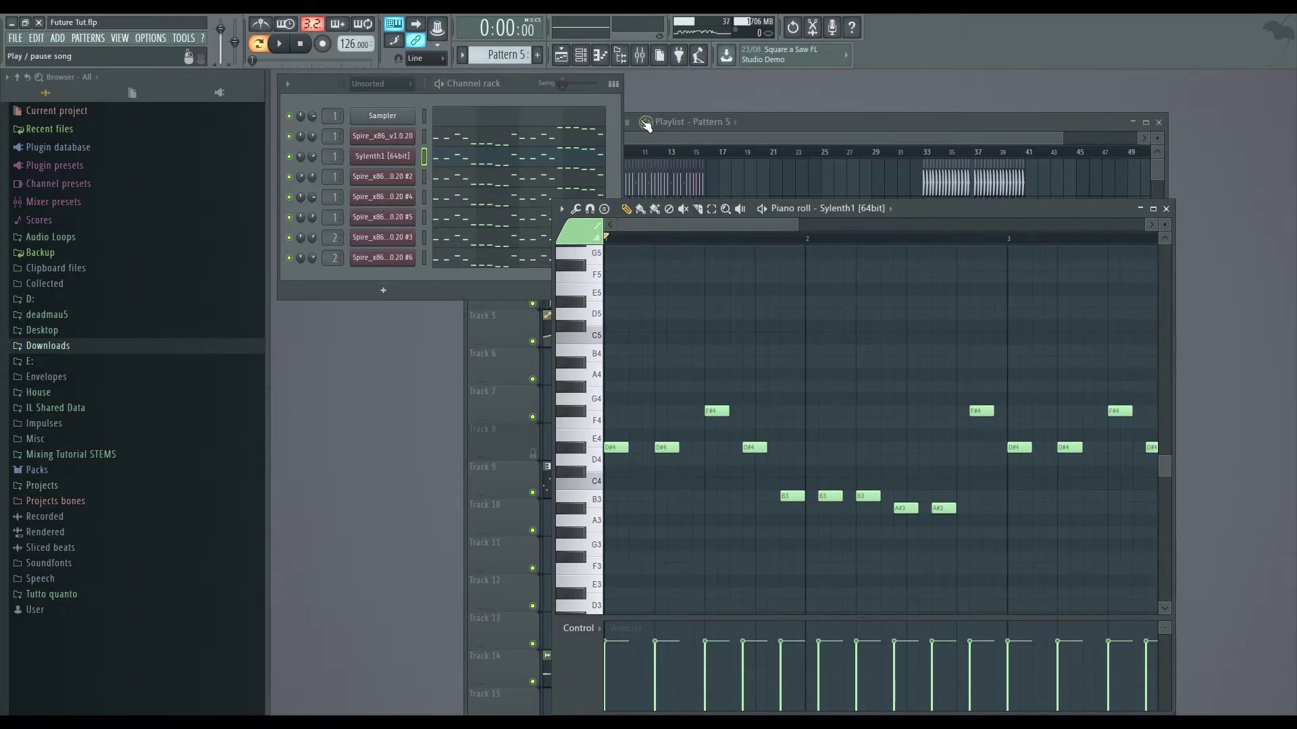
Show the mixer, select Insert 1, and open its Fruity parametric EQ 2 to examine the equalizer curve
click(640, 55)
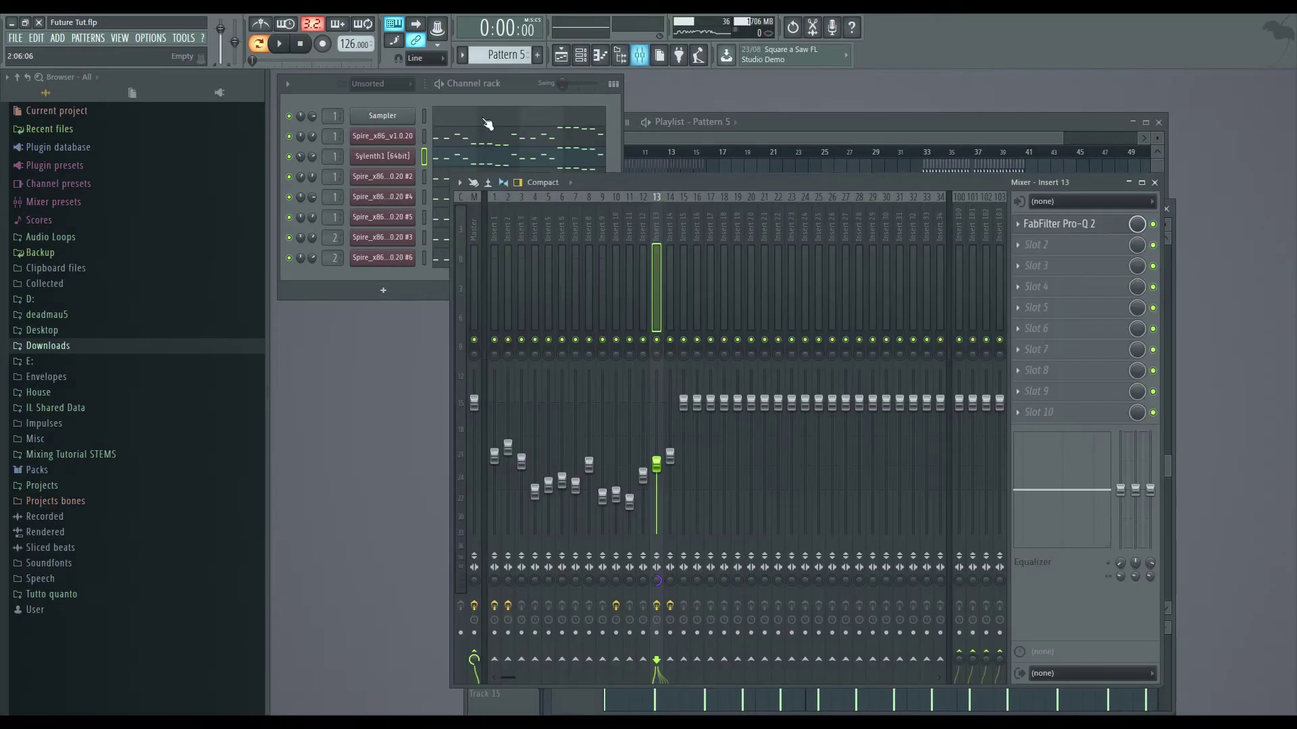
click(495, 257)
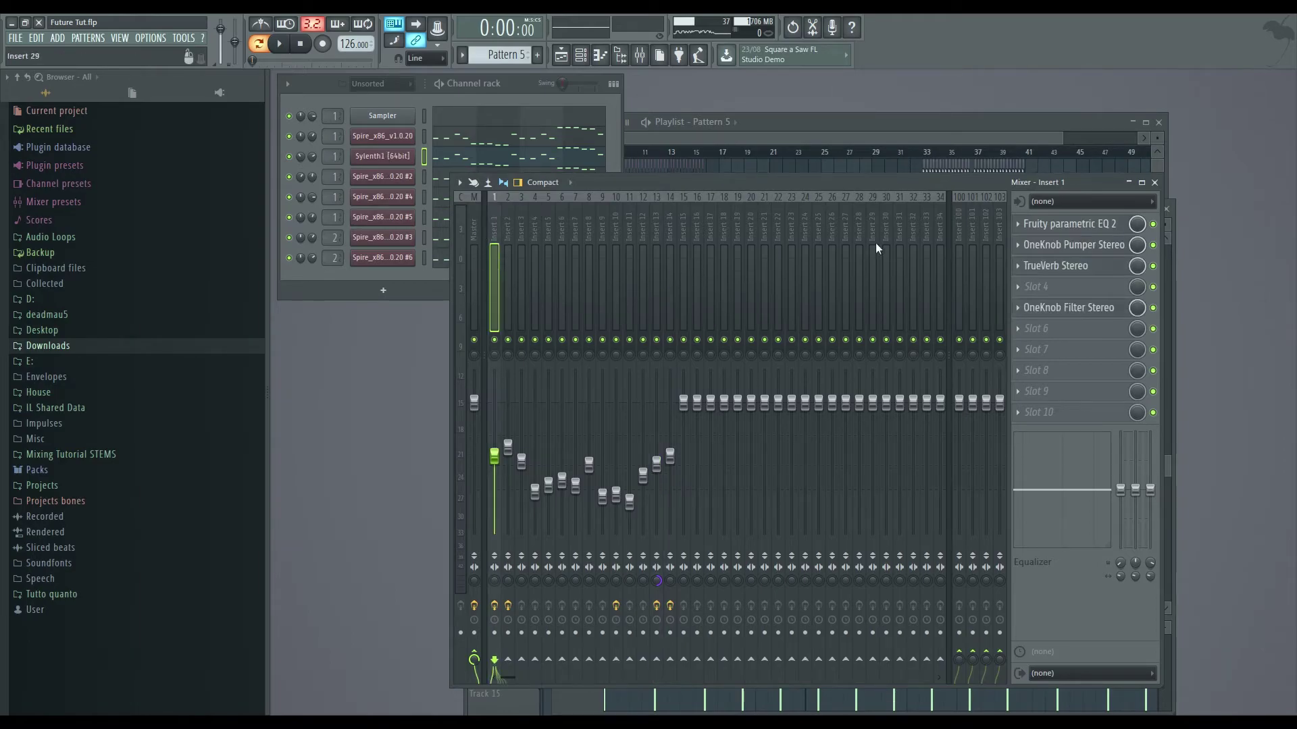
click(1042, 231)
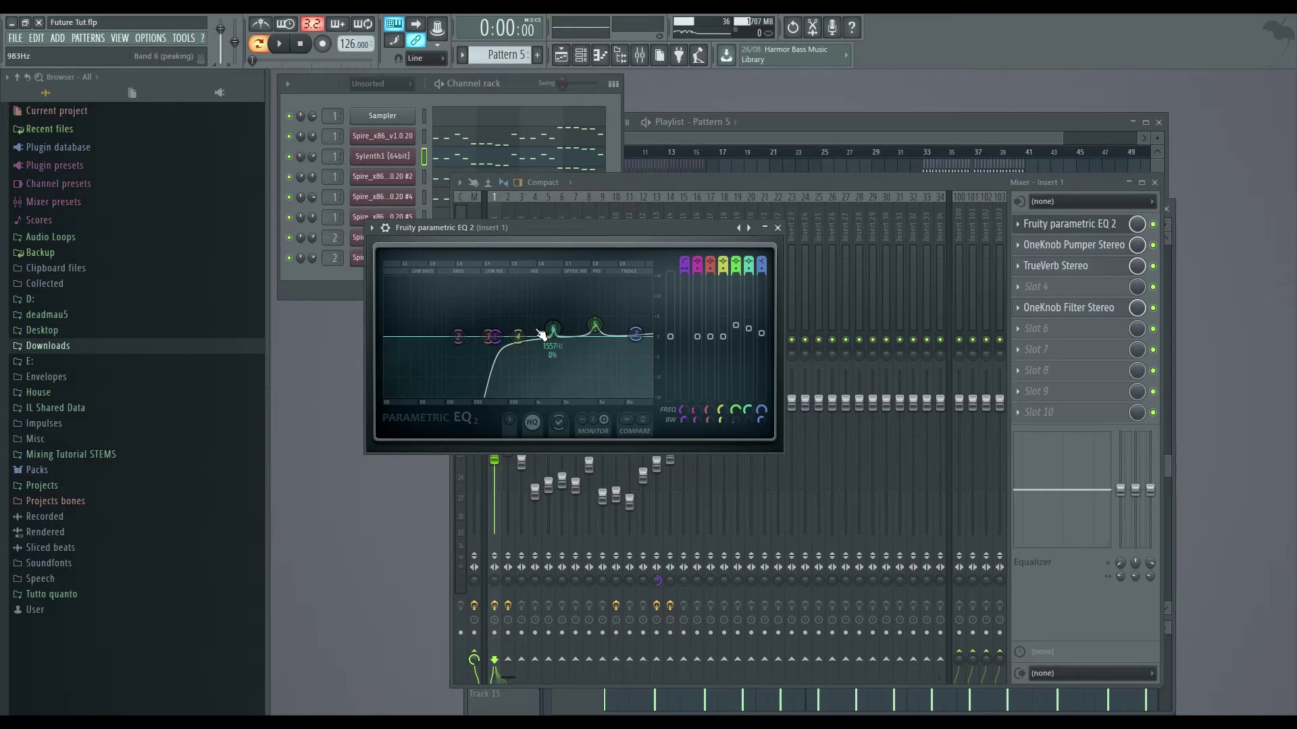
Mute the two Spire channels routed to mixer track 2 and play Pattern 5 with the Insert 1 equalizer displayed
click(298, 239)
click(298, 260)
click(676, 226)
key(space)
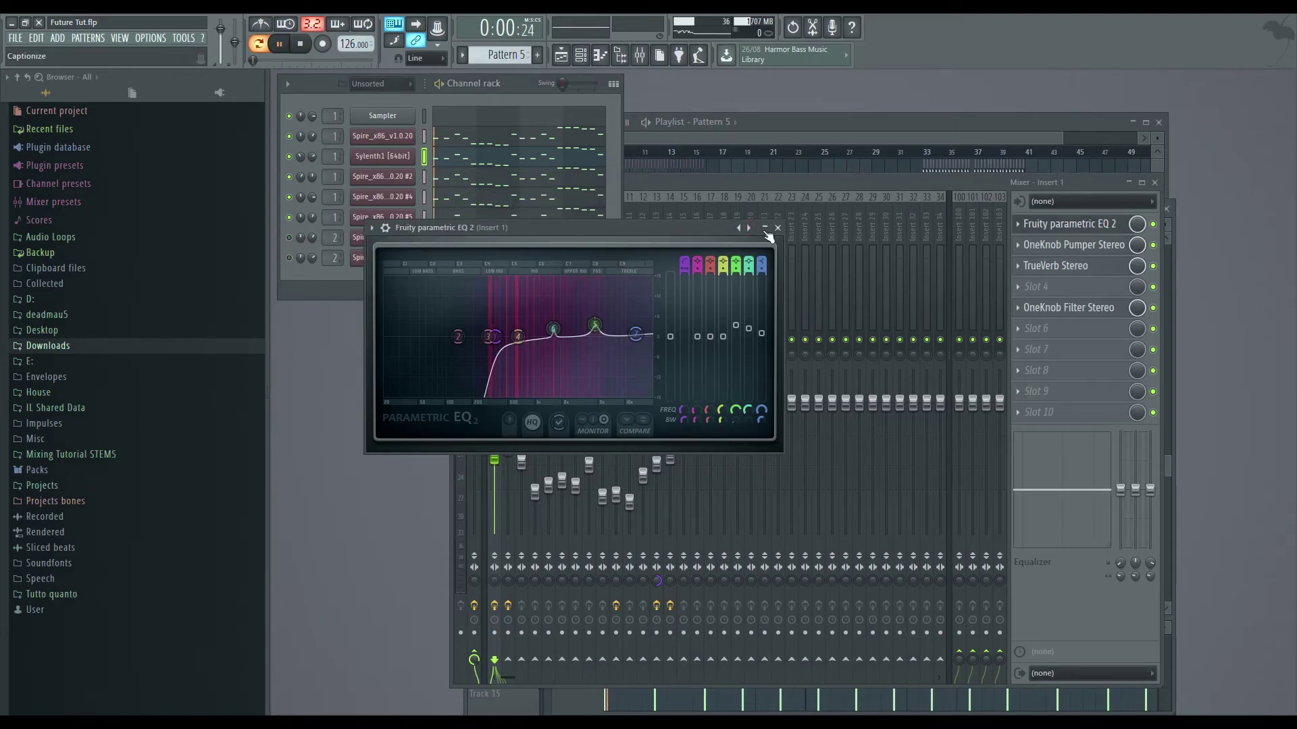
Play the drop from bar 33 of the playlist, and switch playback to Pattern 5
click(881, 135)
click(927, 153)
key(space)
click(532, 454)
key(space)
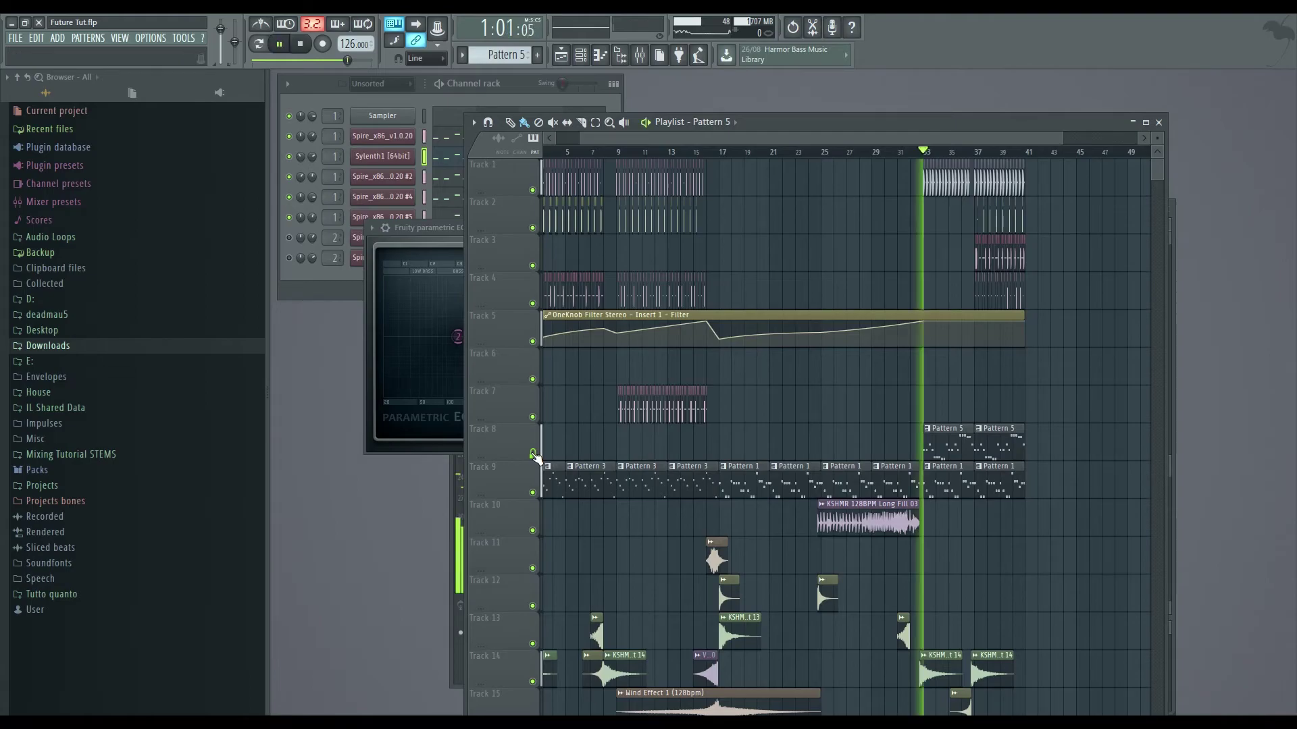
key(l)
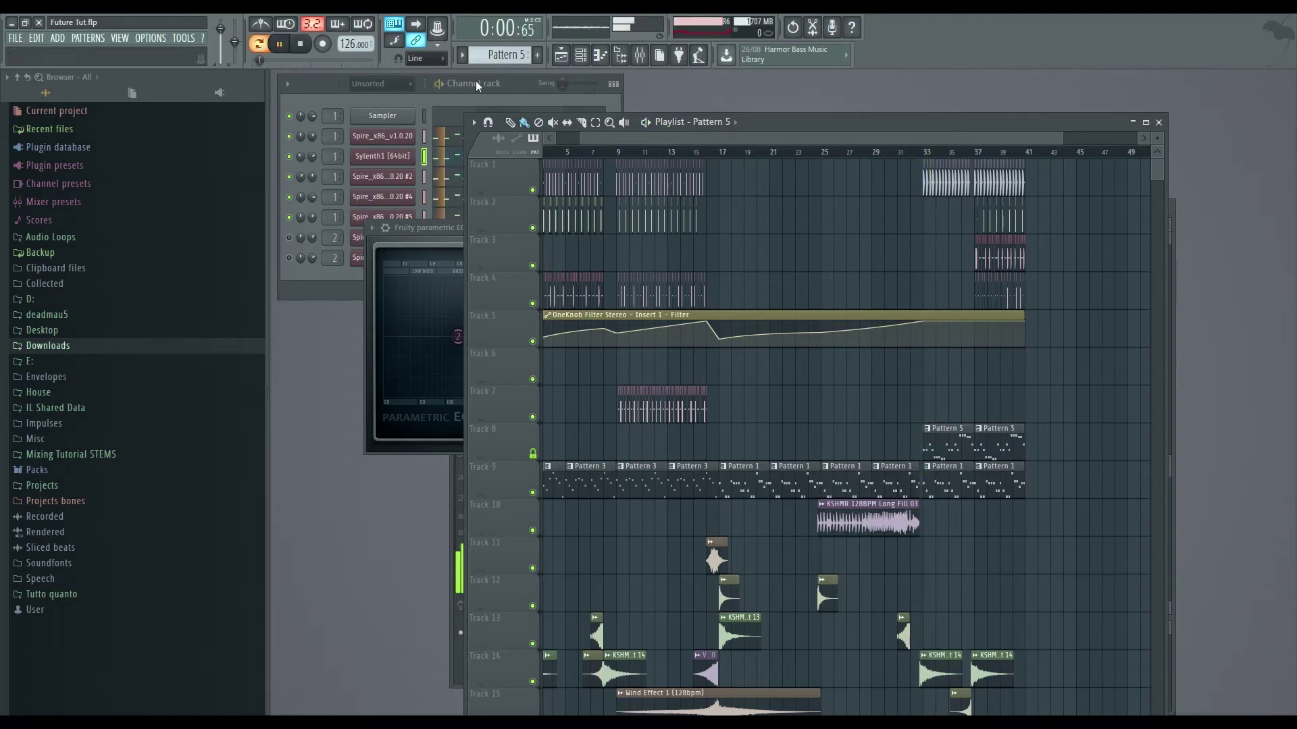
Compare Pattern 5 with the Fruity parametric EQ 2 on Insert 1 enabled and bypassed
click(659, 57)
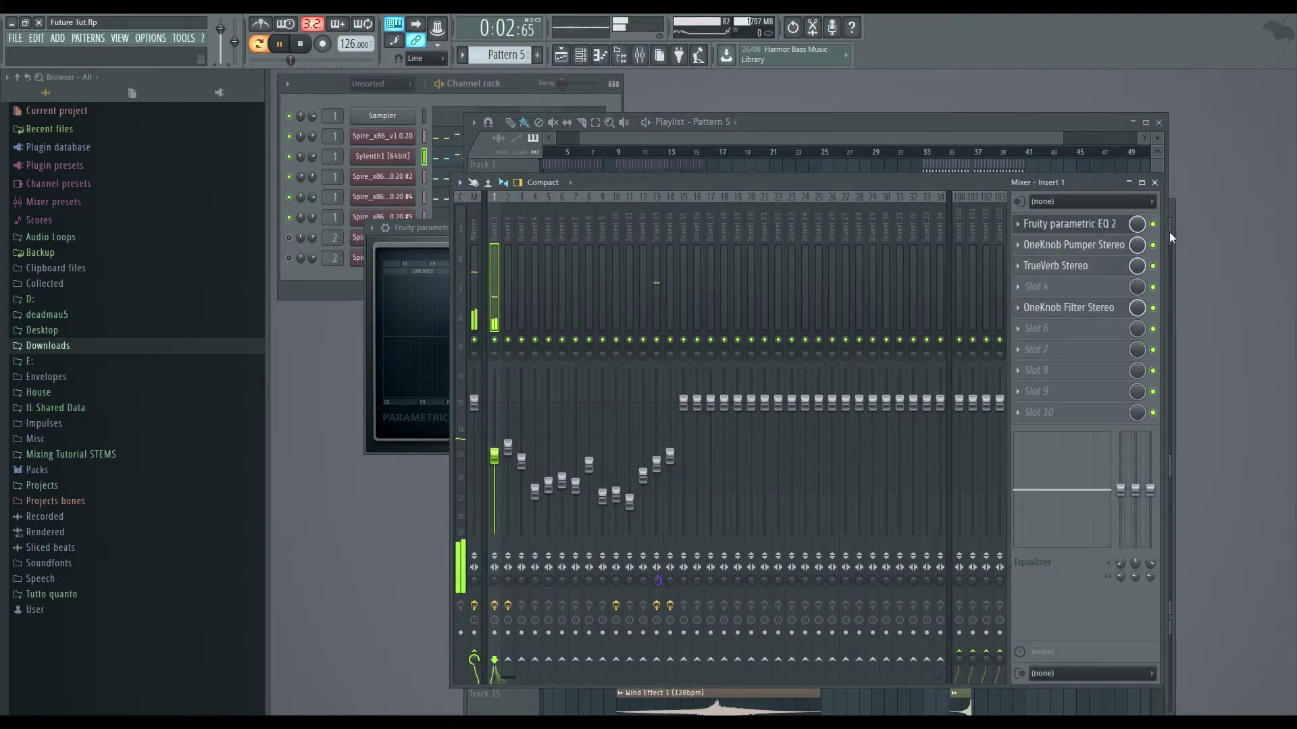
key(space)
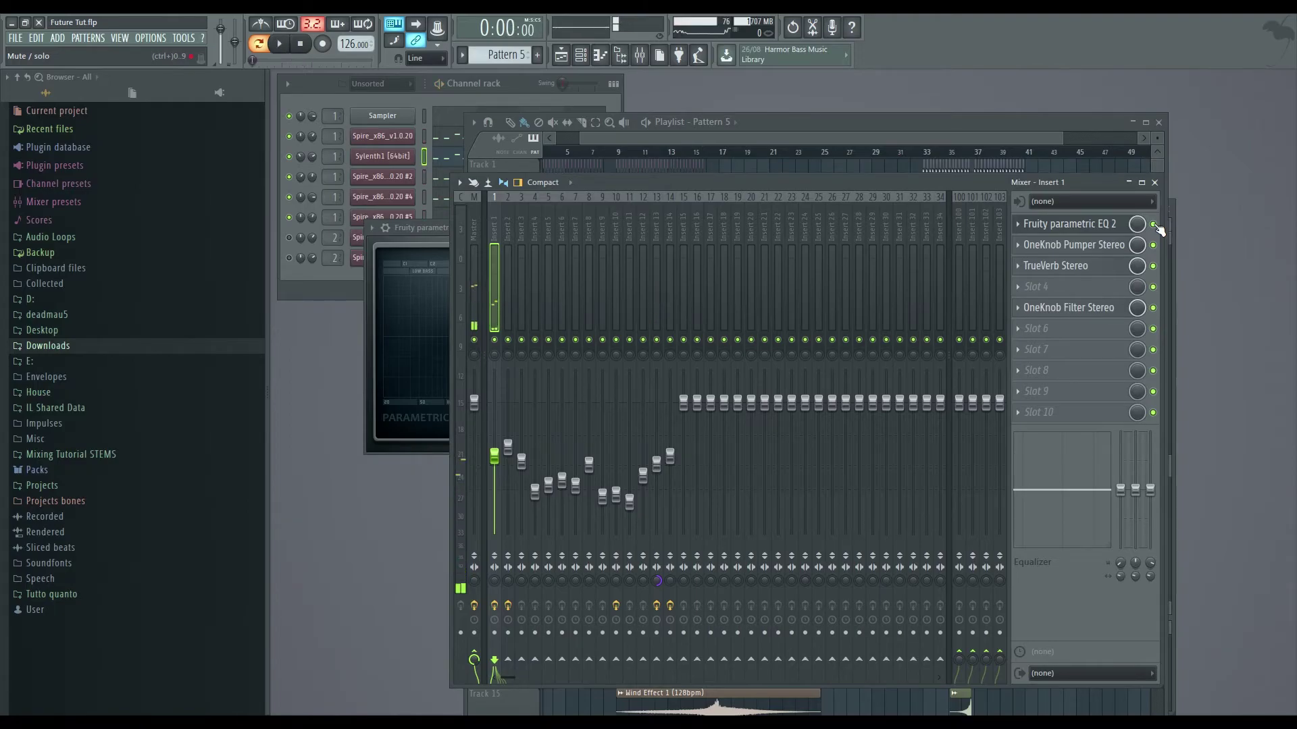
key(space)
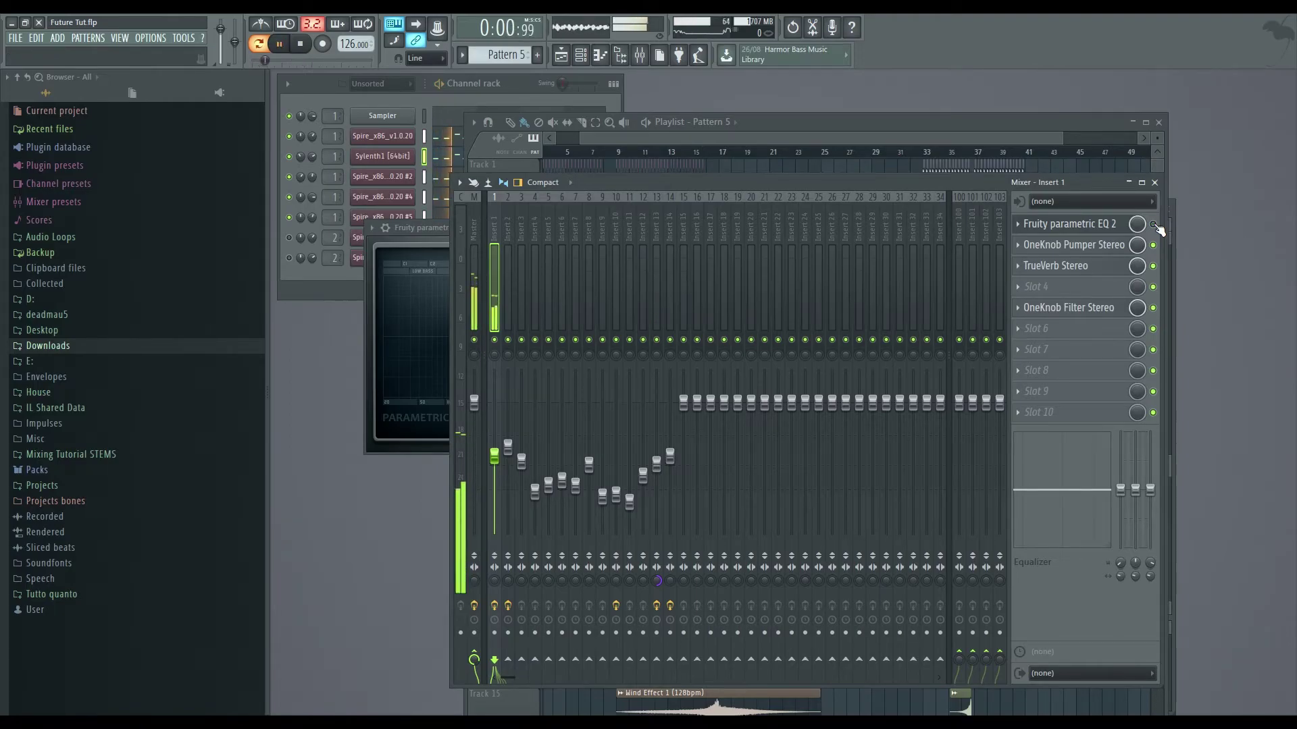
key(space)
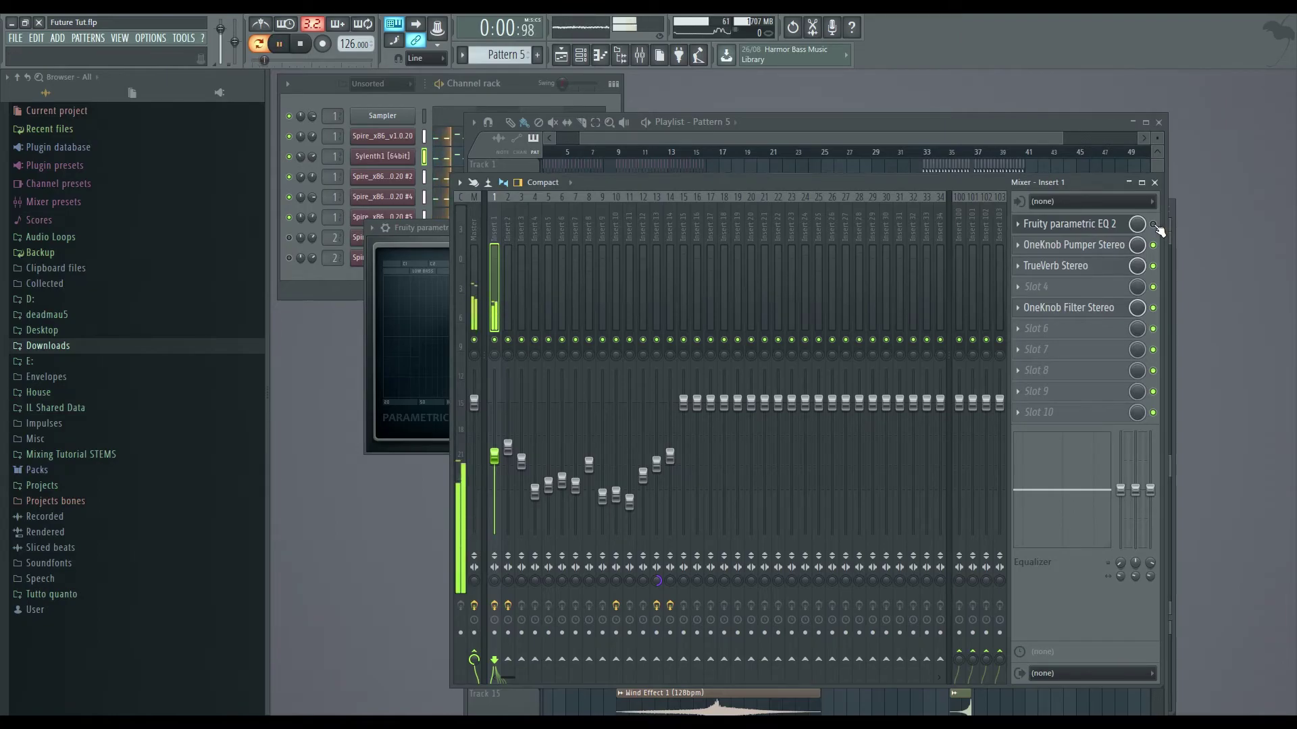
Unmute the Spire #3 and Spire #6 channels and play Pattern 5 with all channels
click(513, 87)
key(space)
drag(289, 240, 289, 258)
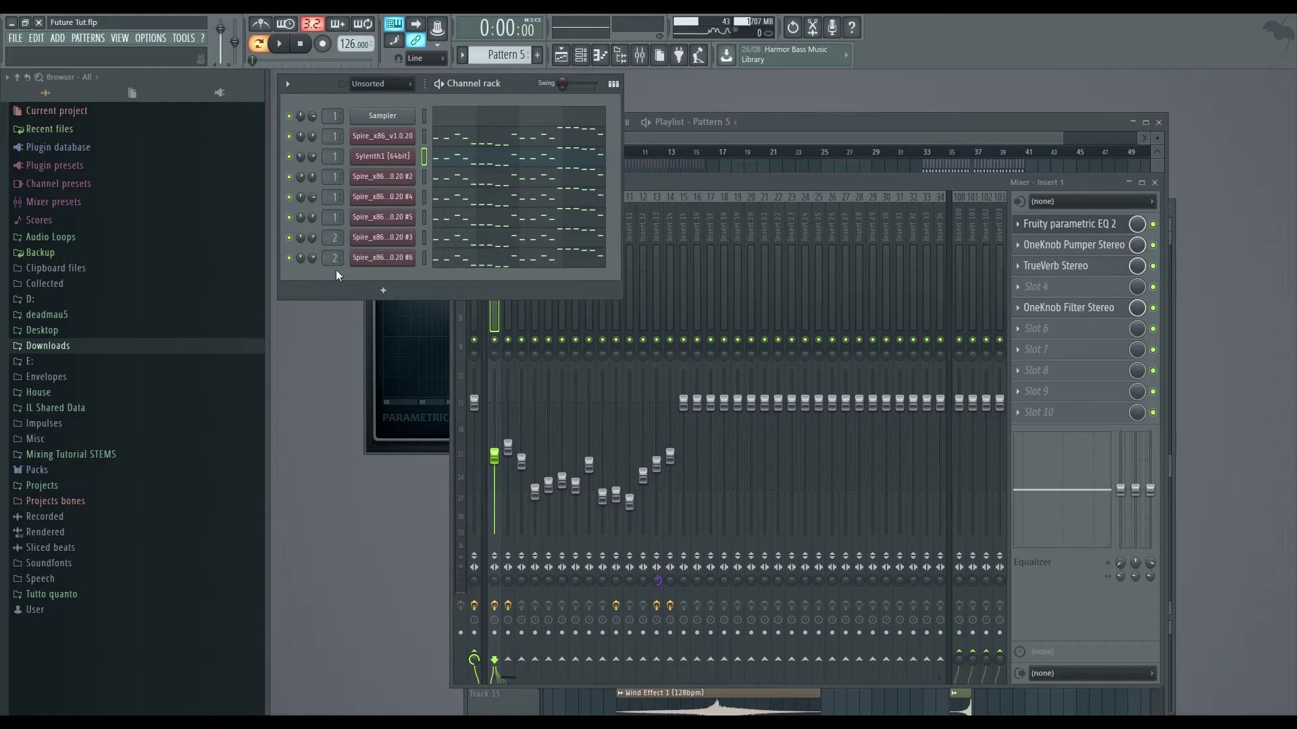
key(space)
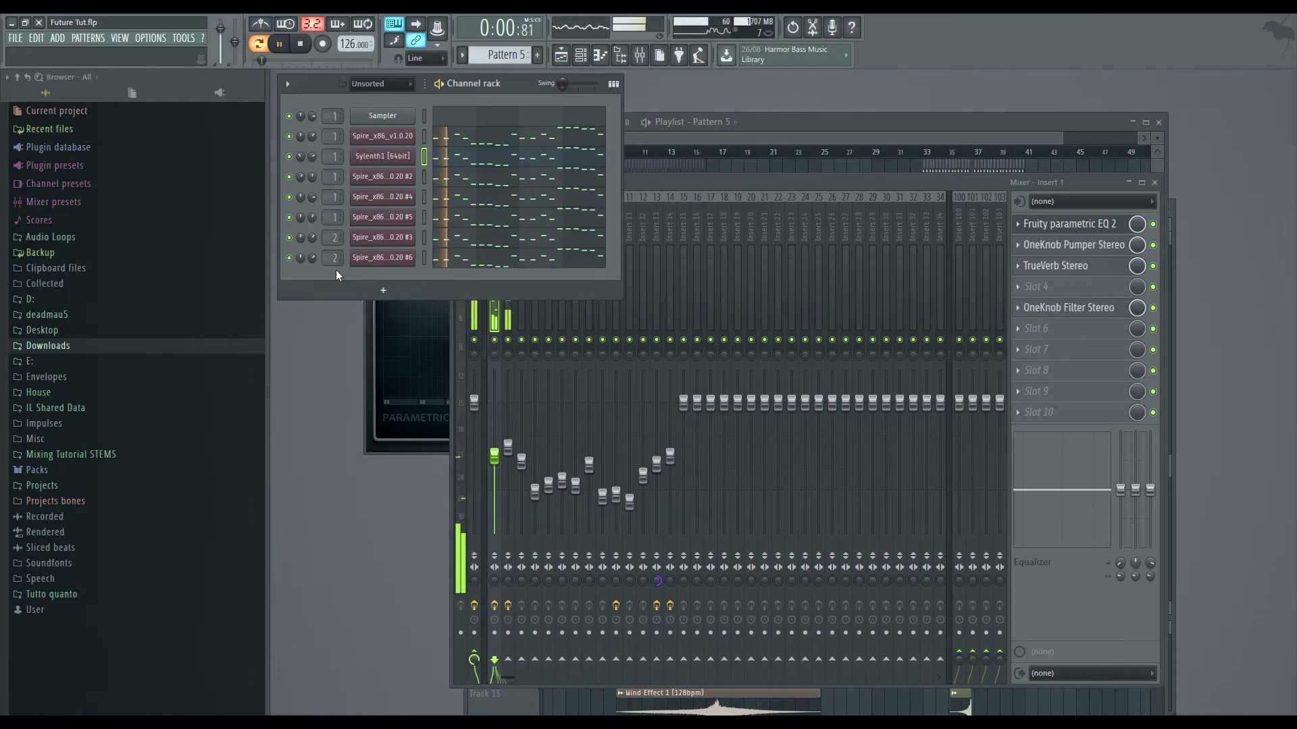
Play the drop from bar 33 with playlist Track 9 muted, and re-enable all playlist tracks
click(916, 128)
key(space)
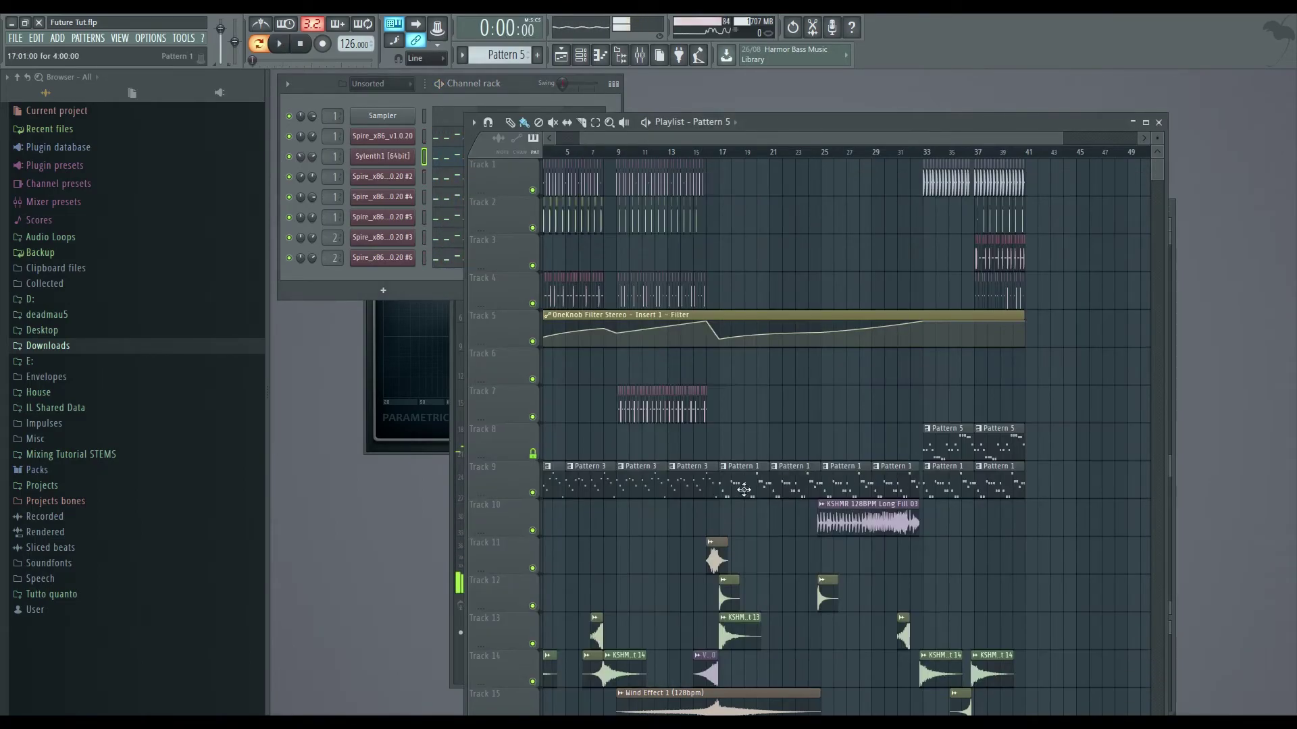
click(532, 493)
click(924, 151)
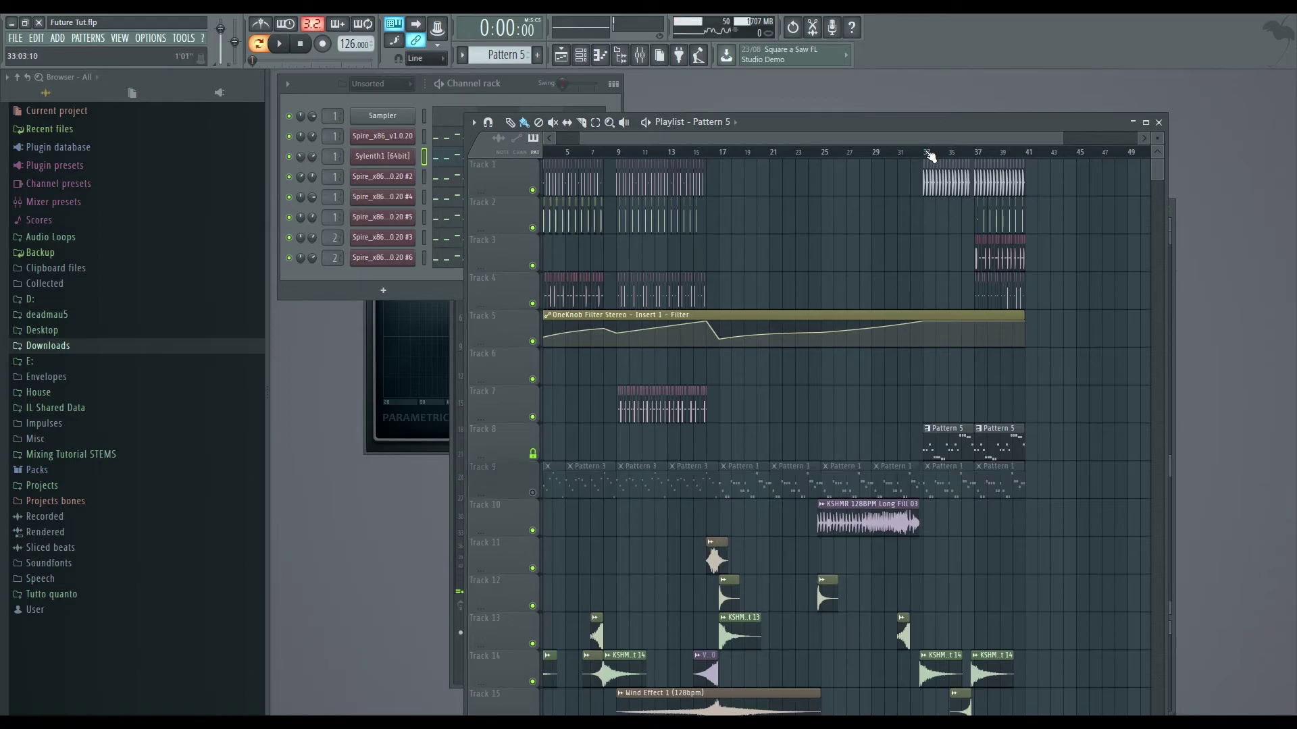
key(space)
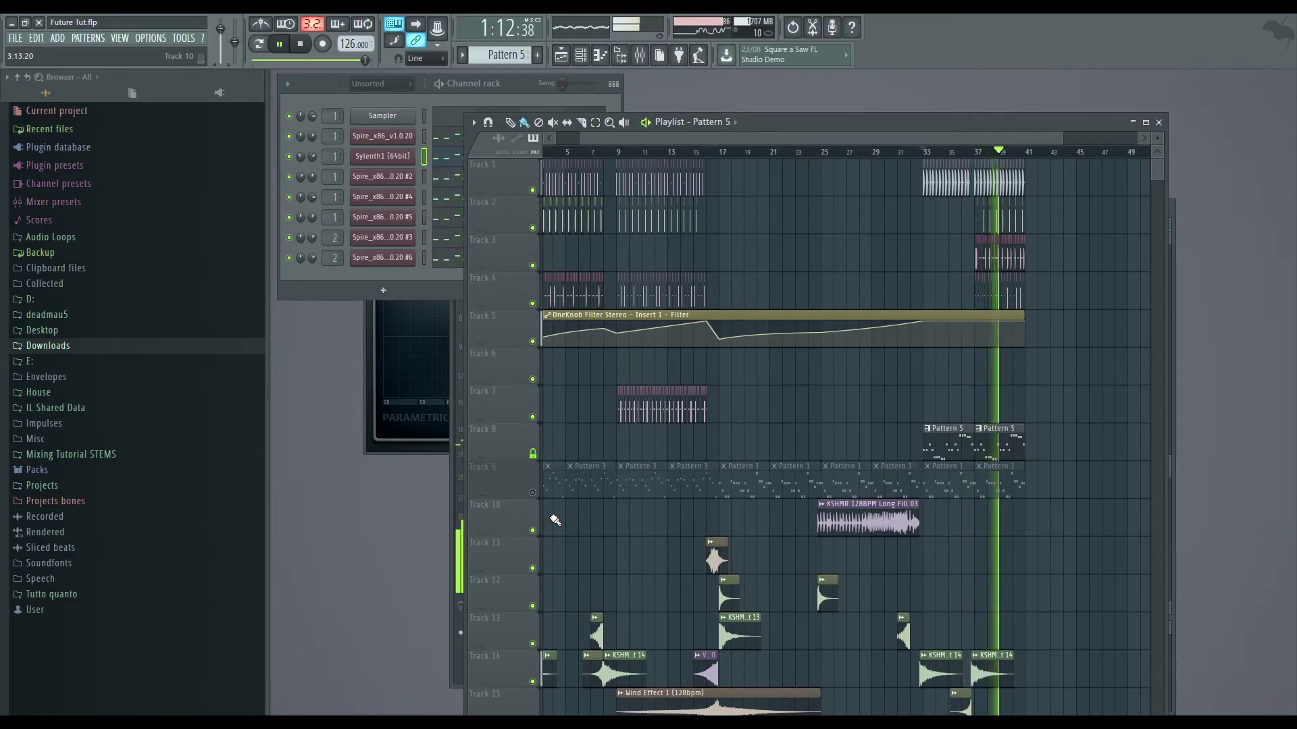
key(space)
right_click(532, 491)
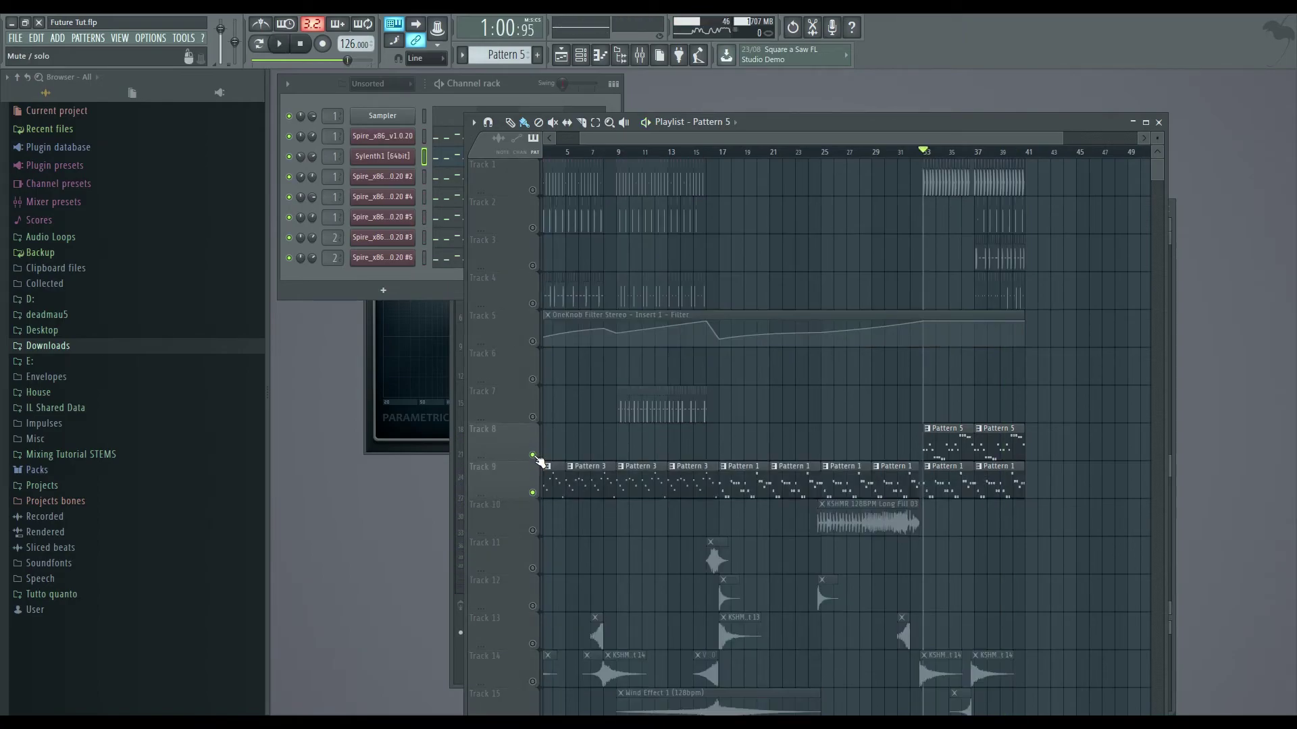
right_click(533, 493)
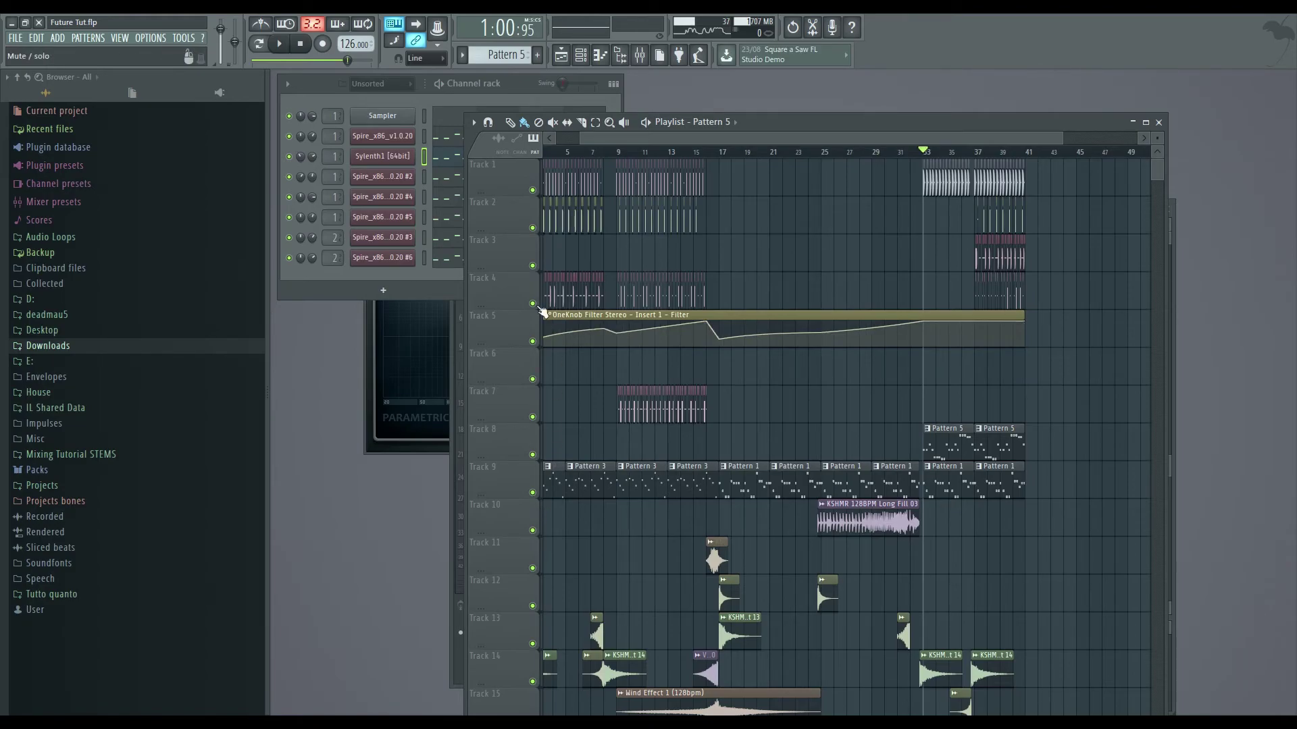
Shorten the Sylenth1 melody's first F#4 note in bar 1 and add short F4 and F#4 notes after it
click(456, 161)
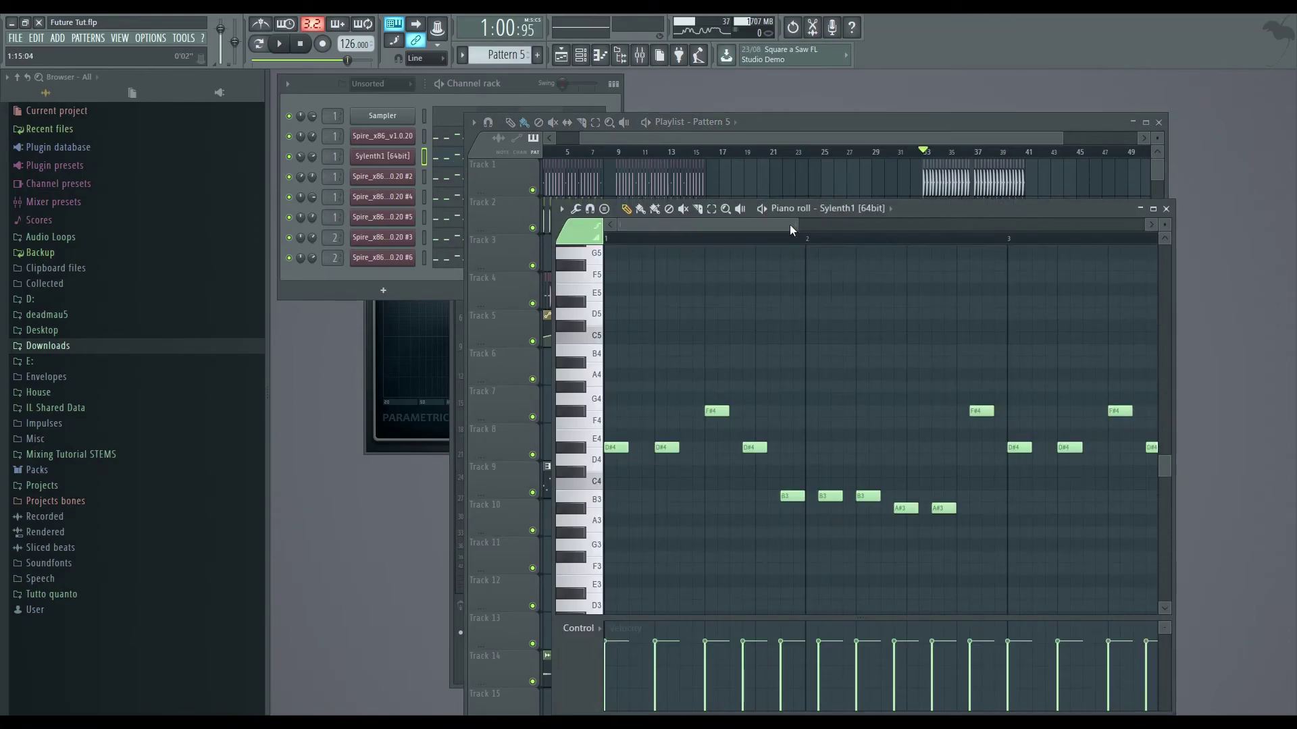
drag(793, 230, 960, 227)
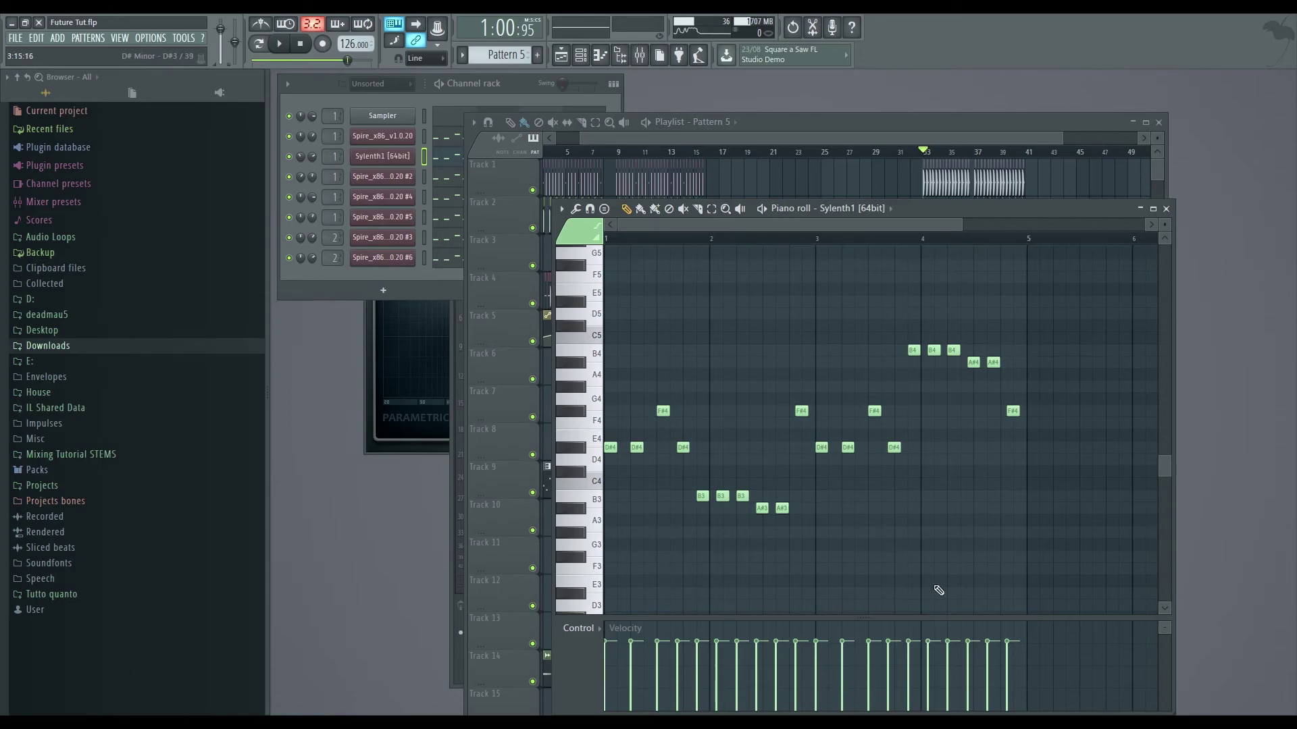
double_click(952, 212)
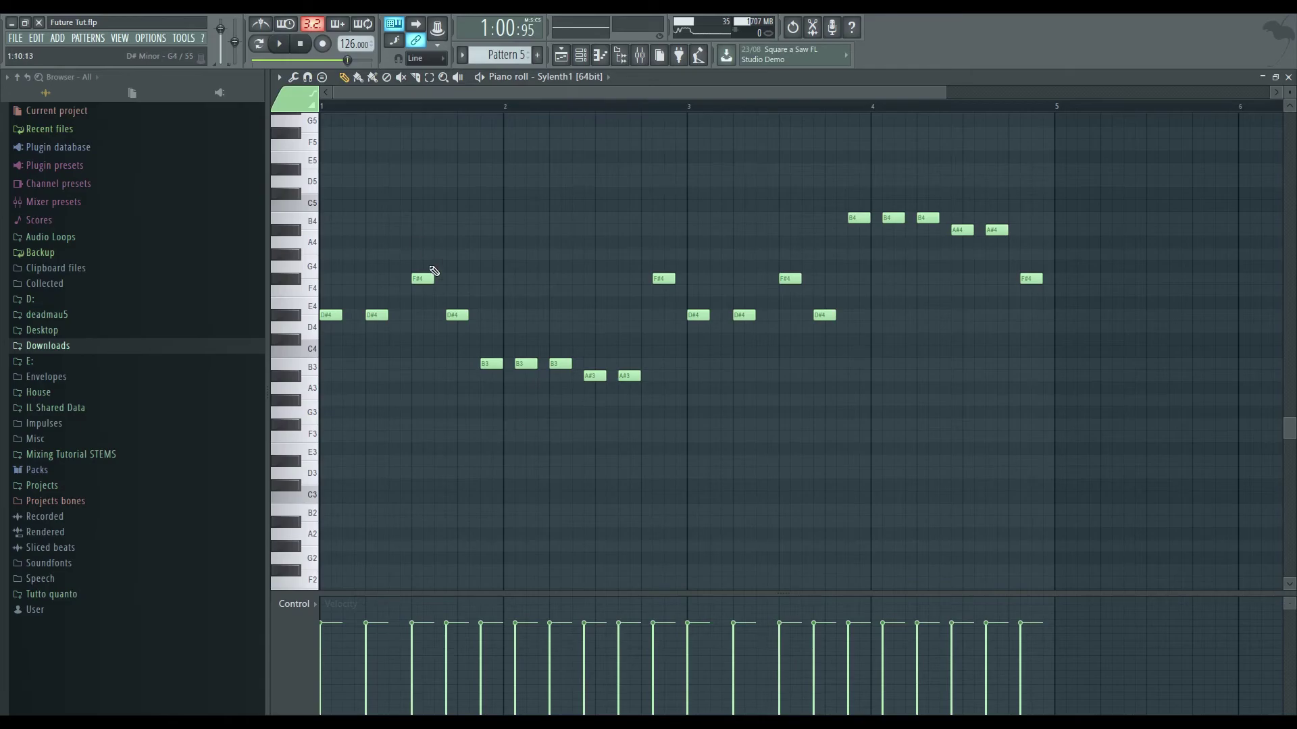
drag(435, 274, 425, 275)
click(424, 291)
click(436, 279)
key(space)
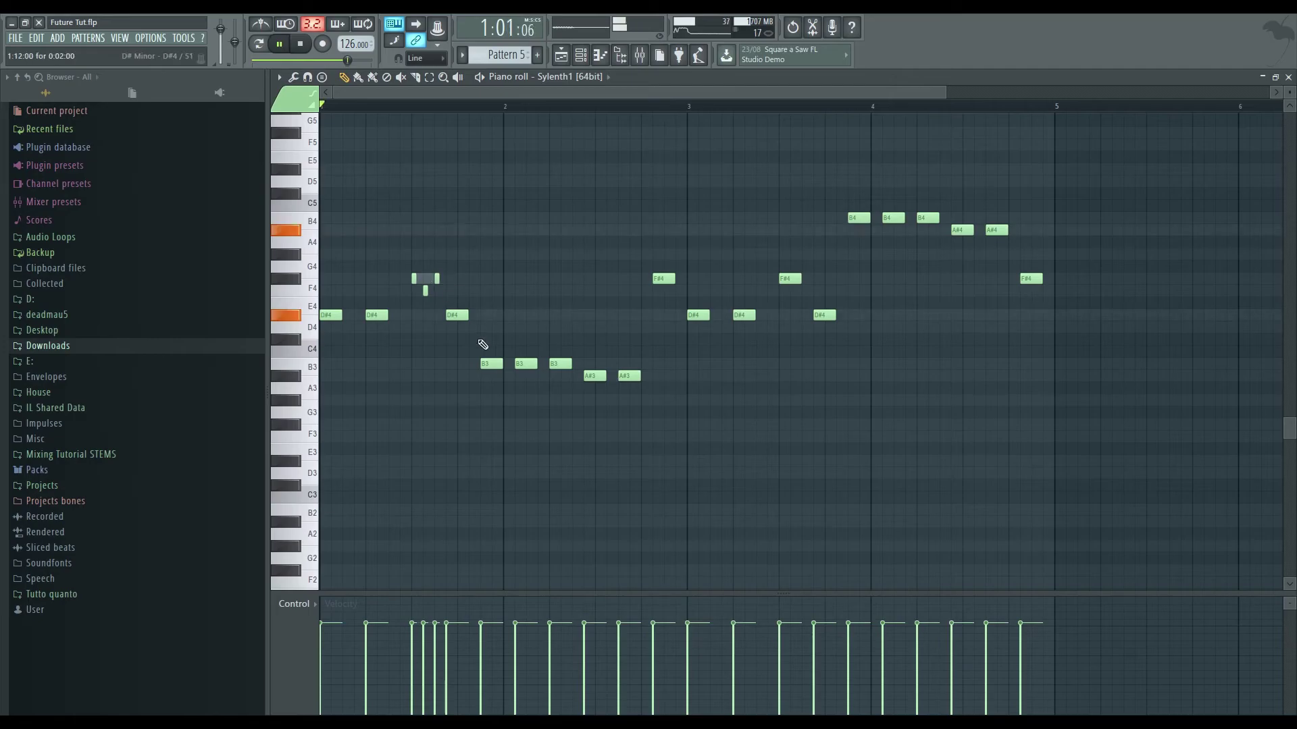
key(space)
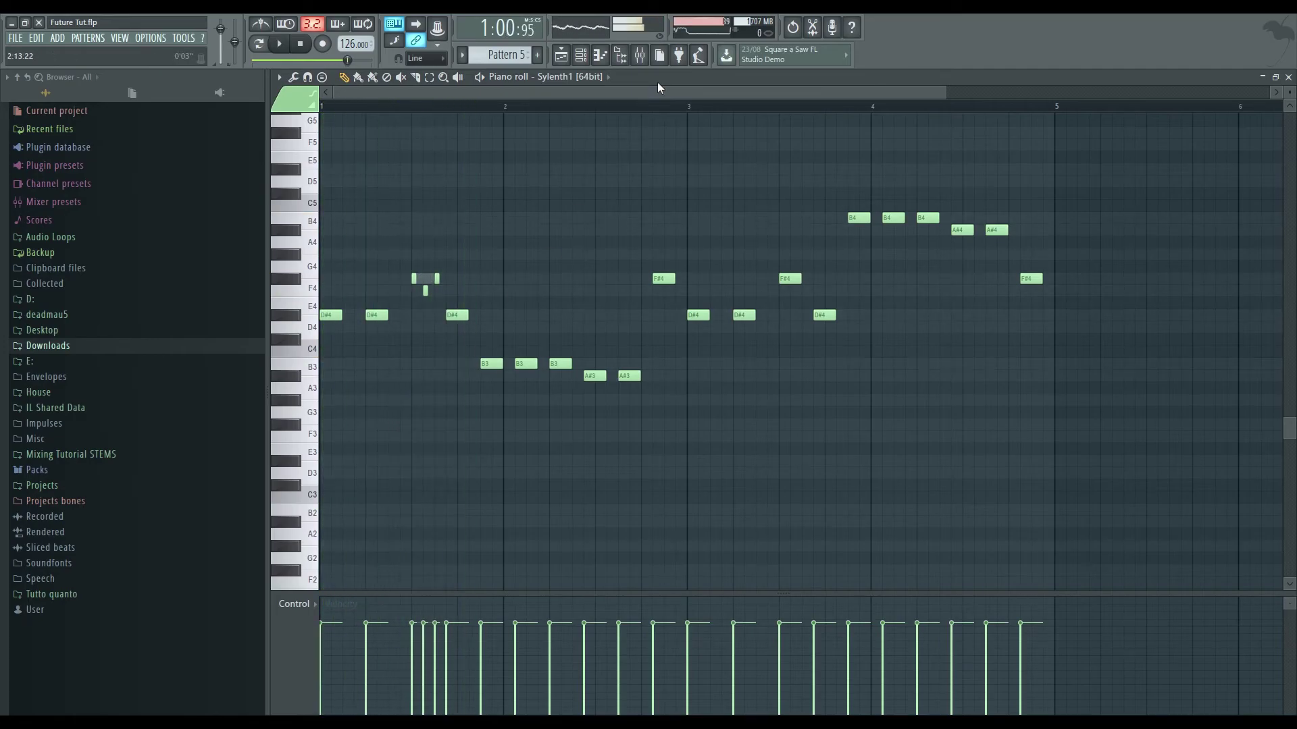
Copy the edited Sylenth1 melody and replace the Pattern 5 notes of all six Spire channels with it
key(F7)
click(446, 162)
click(453, 143)
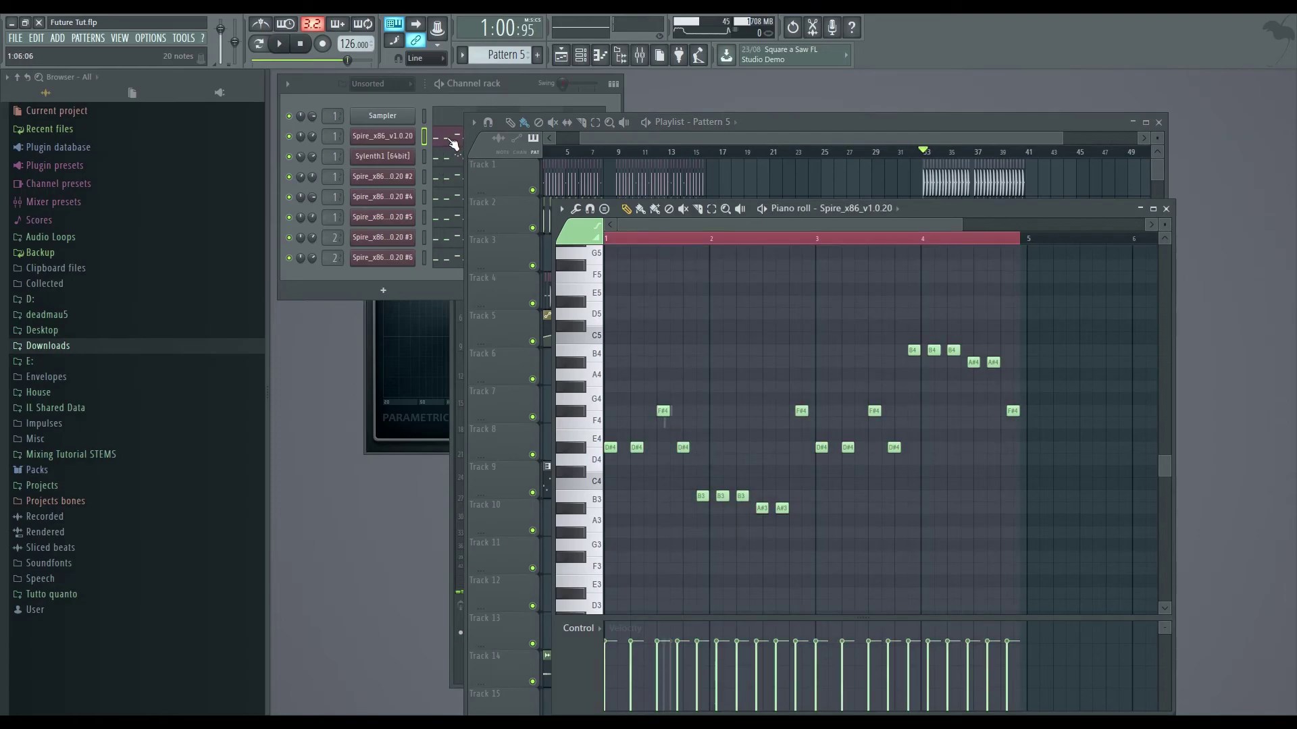
click(449, 182)
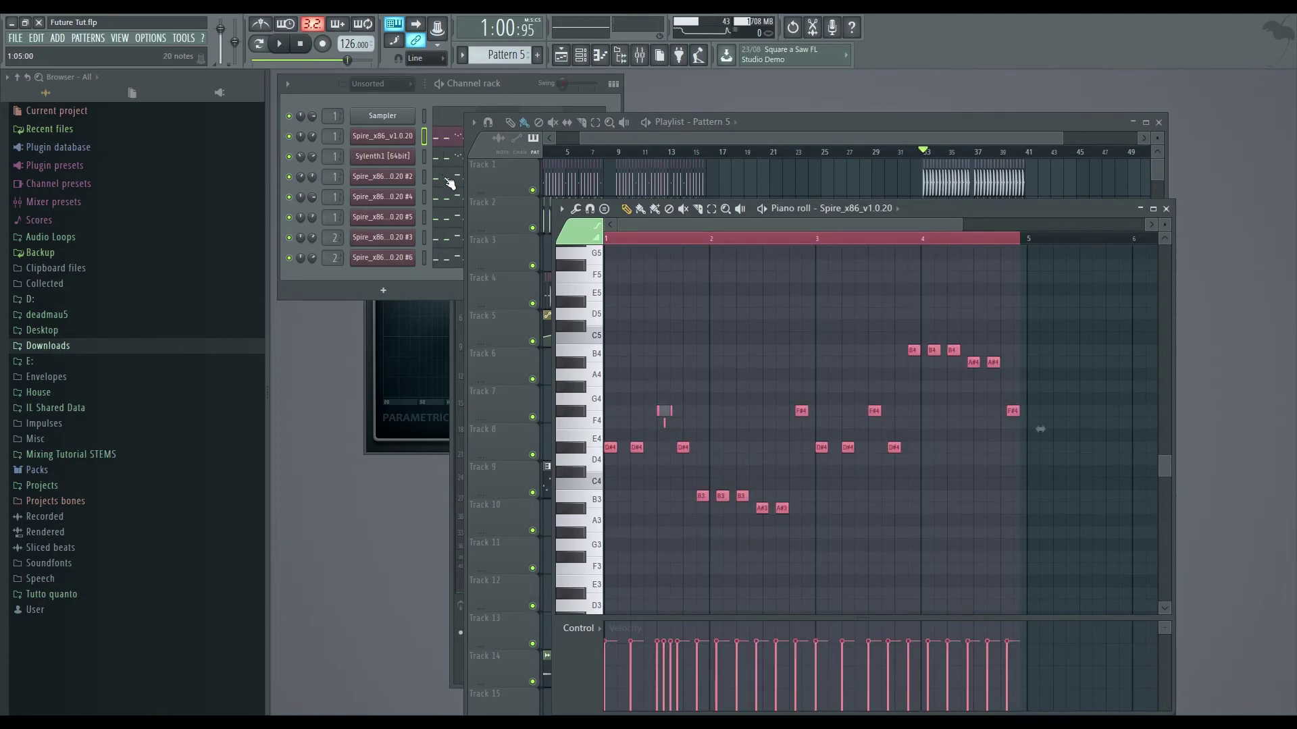
click(451, 198)
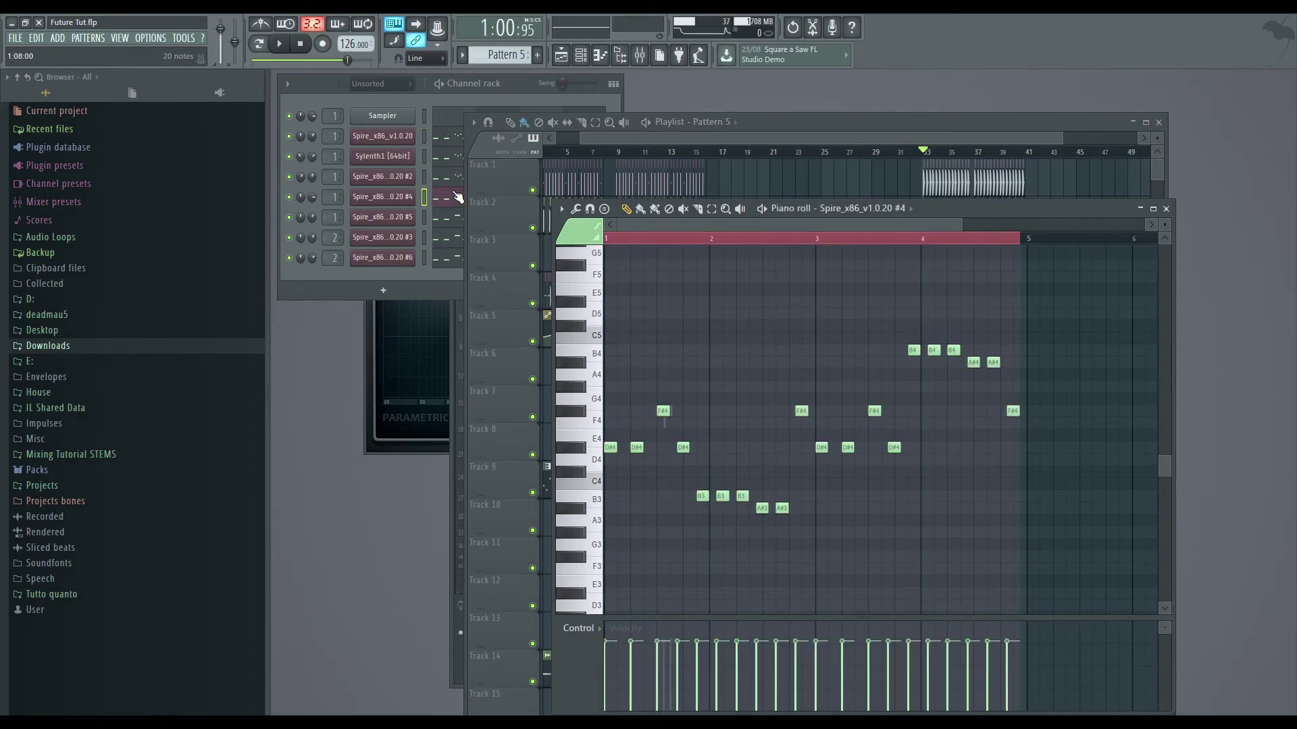
click(449, 218)
click(445, 240)
click(443, 259)
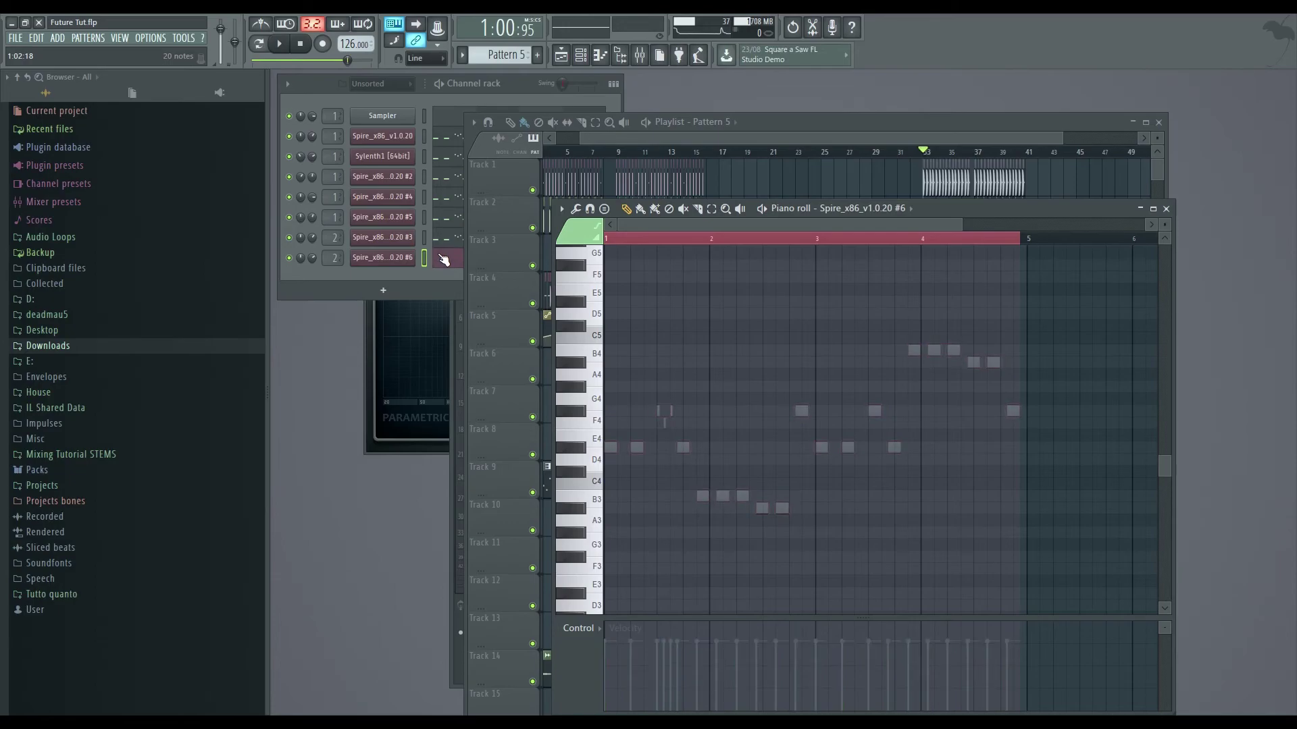
Play Pattern 5 to hear the edited melody, and maximize the Spire #6 piano roll
key(space)
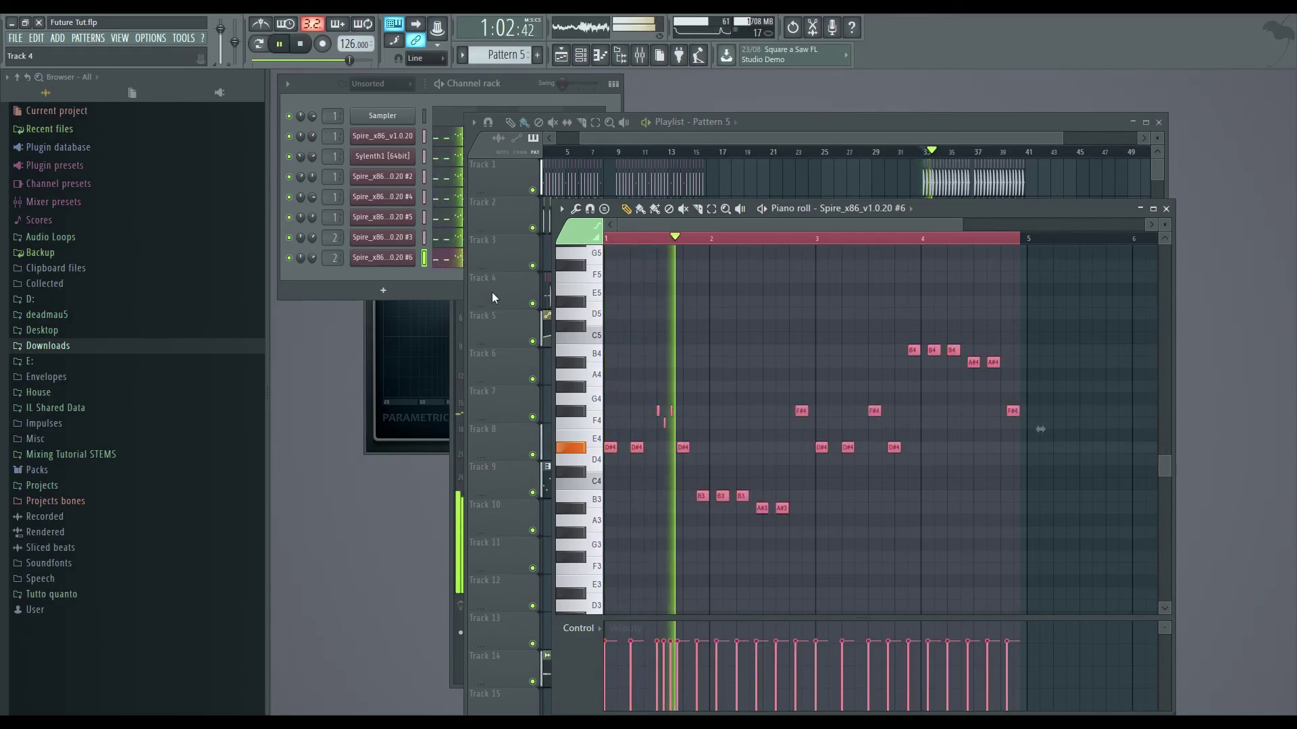
key(l)
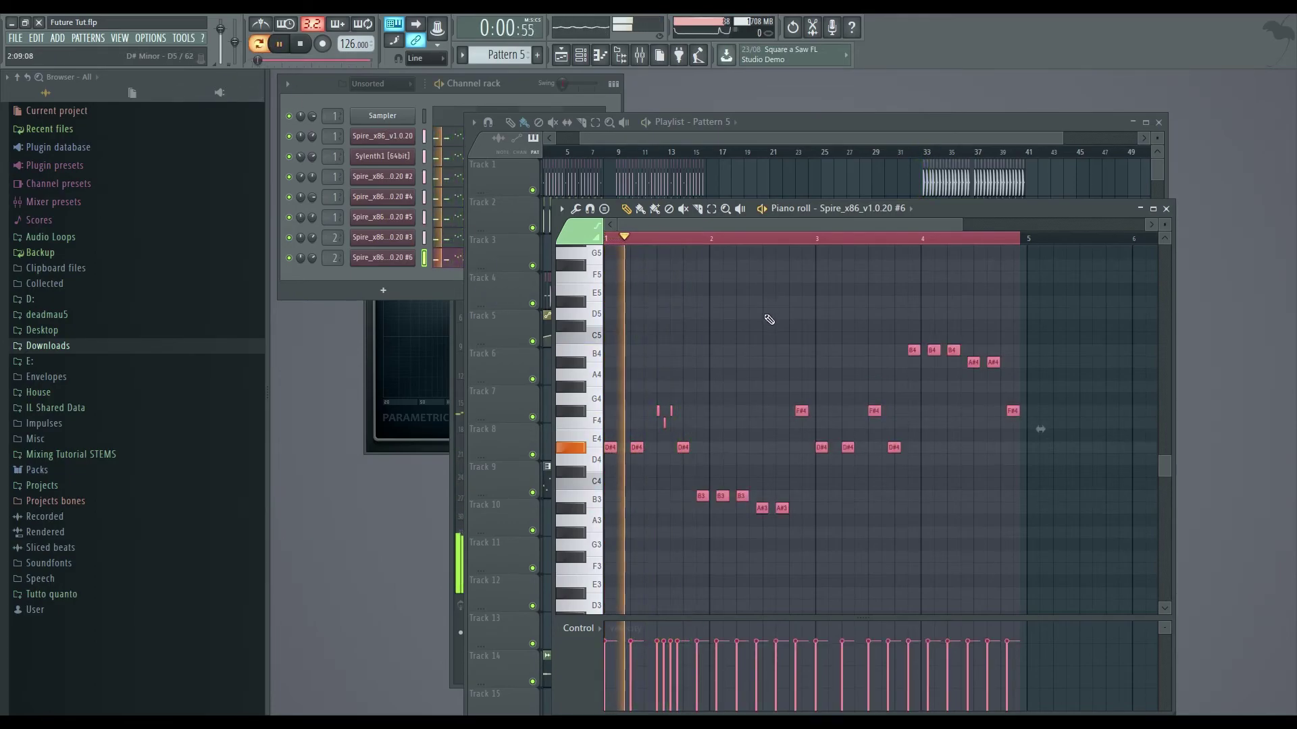
key(space)
click(619, 240)
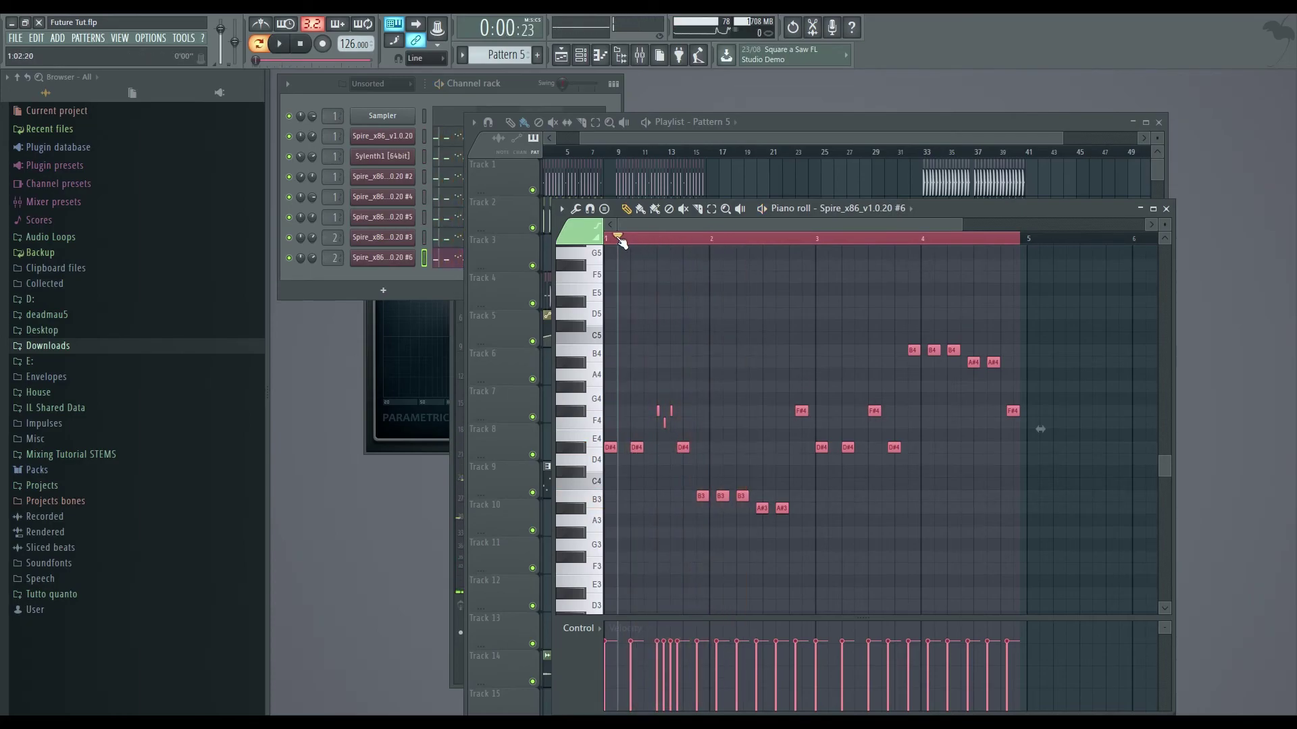
double_click(937, 207)
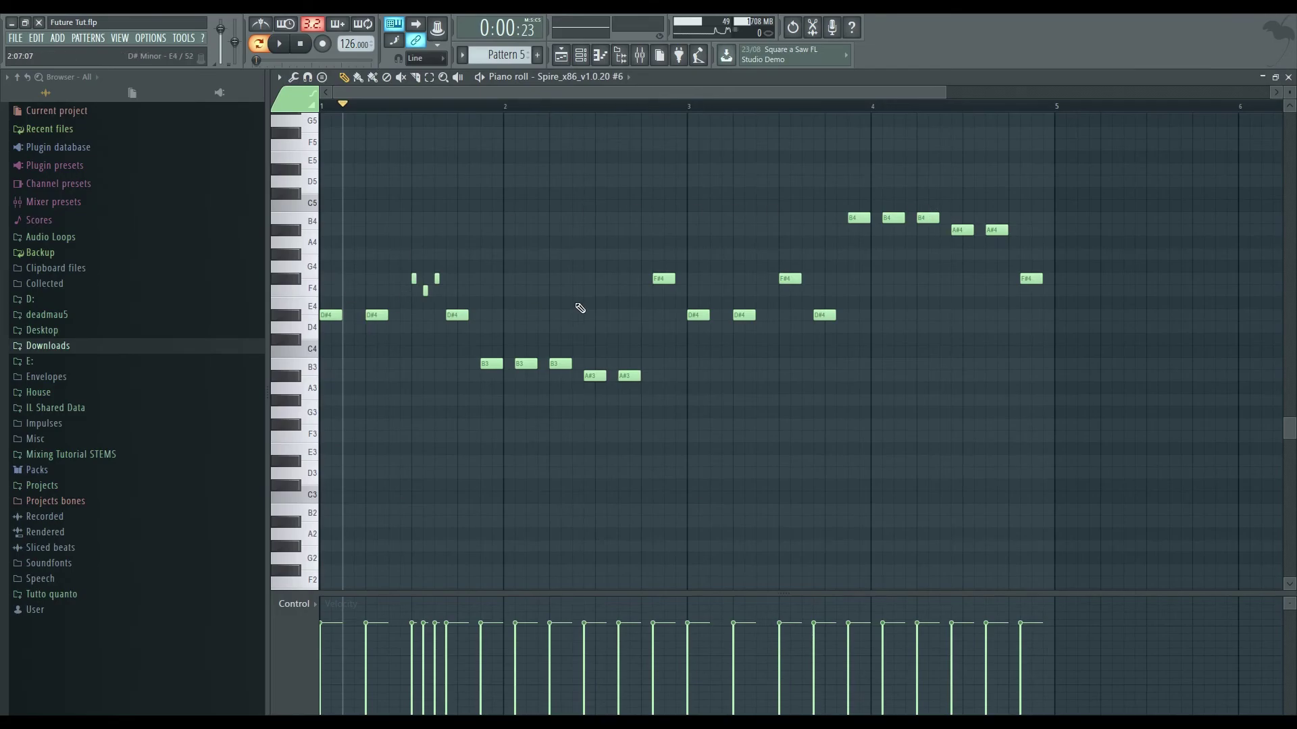
key(space)
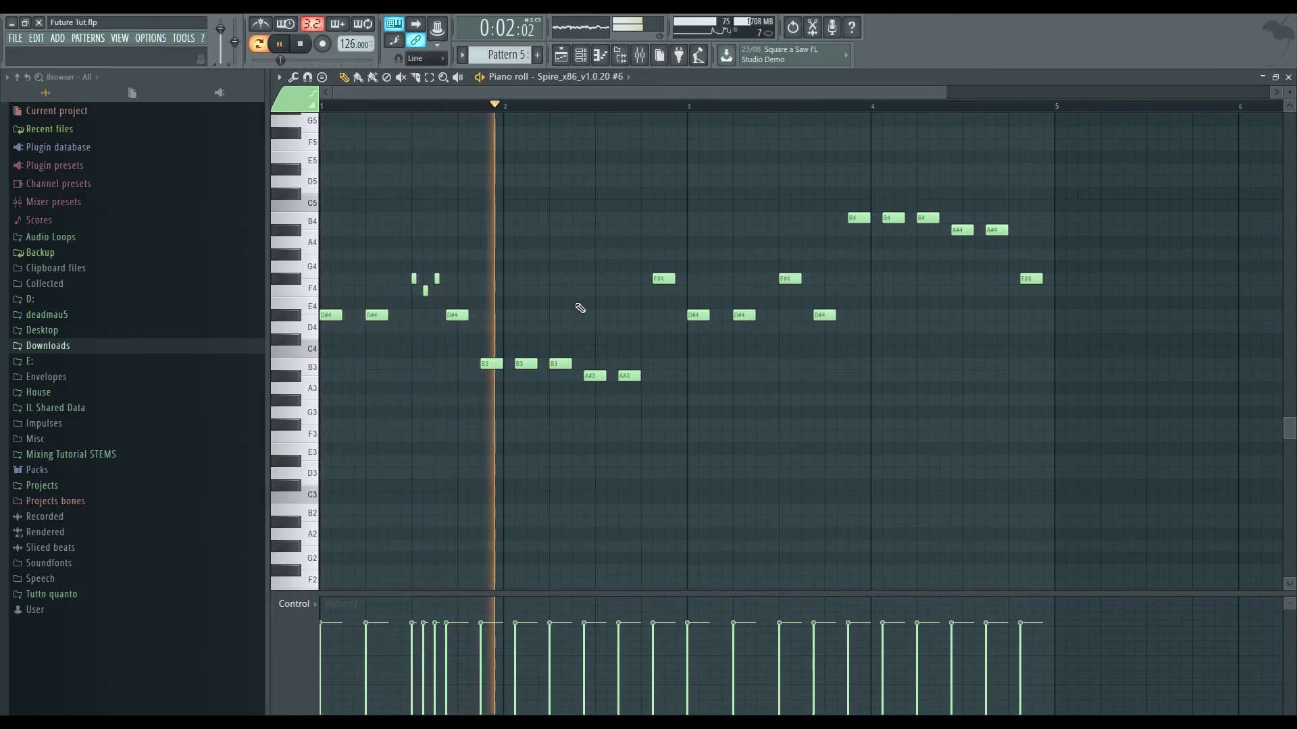
key(space)
Shorten the first B3 note of the Spire #6 melody by half, and audition and remove a D4 note after it
drag(499, 360, 492, 362)
click(496, 327)
key(space)
key(space)
right_click(497, 326)
key(space)
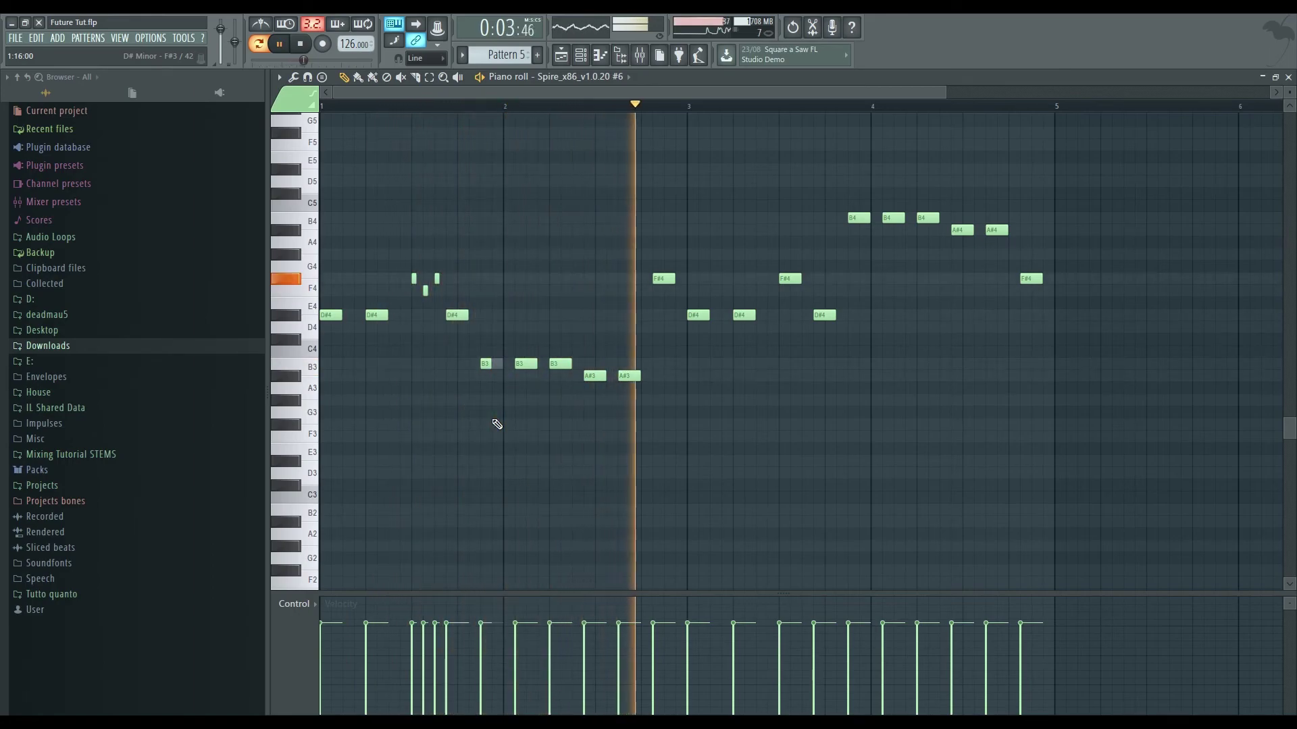
key(space)
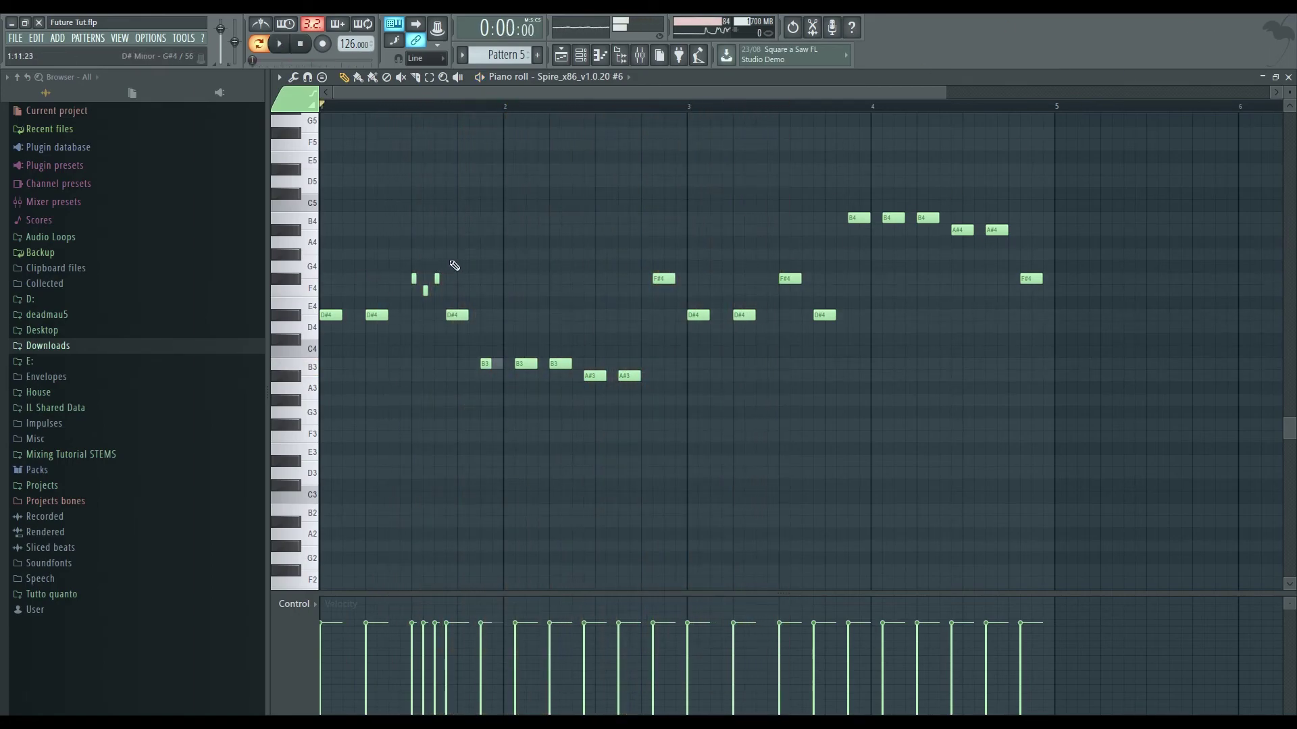
Replace the first D#4 and F#4 phrase of bar 3 in Spire #6 with a copy of bar 1's opening phrase
click(506, 242)
right_click(508, 242)
drag(503, 238, 322, 327)
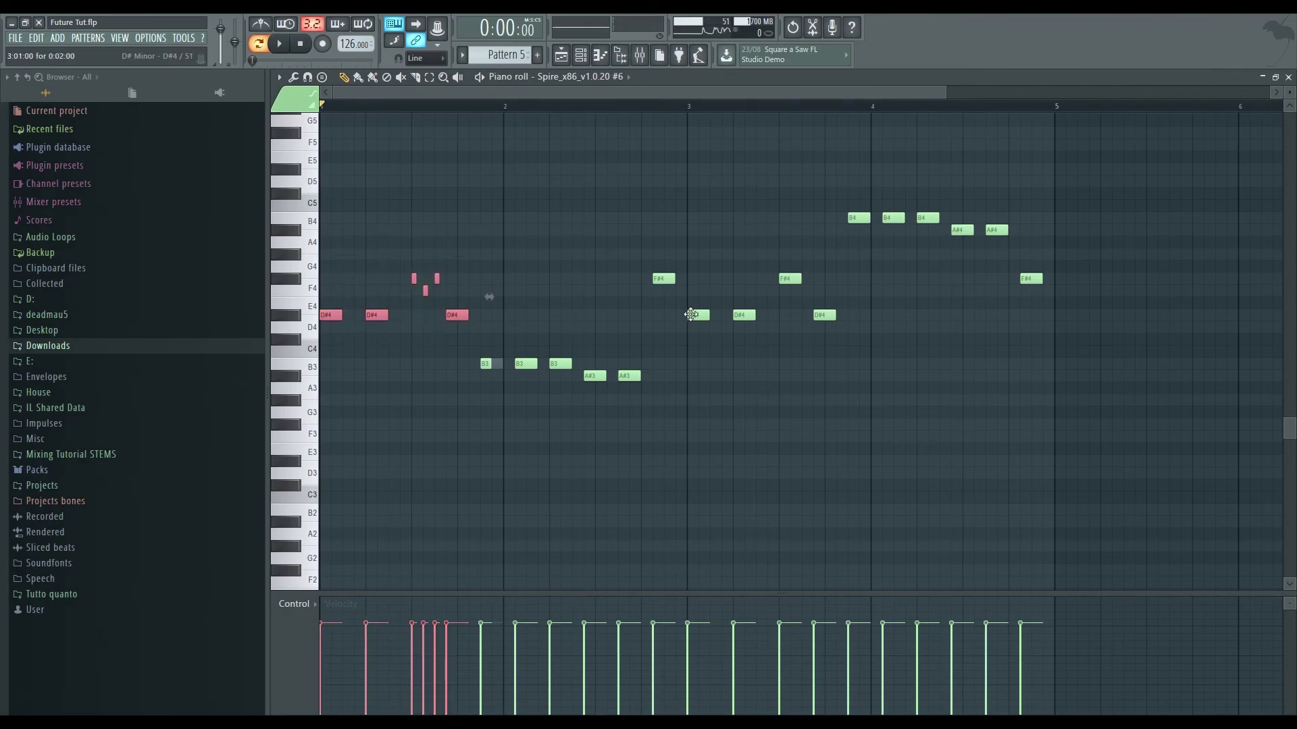
drag(881, 237, 701, 321)
key(alt+m)
key(ctrl+v)
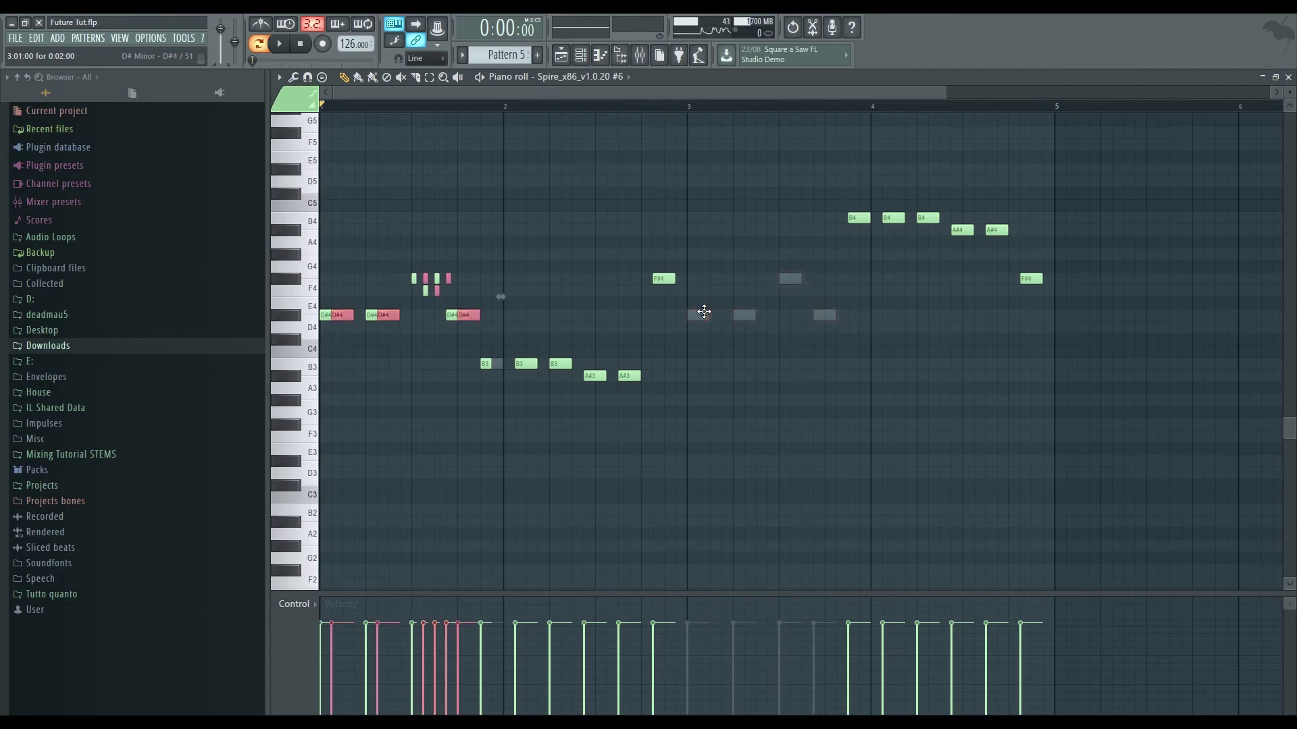
drag(335, 315, 698, 315)
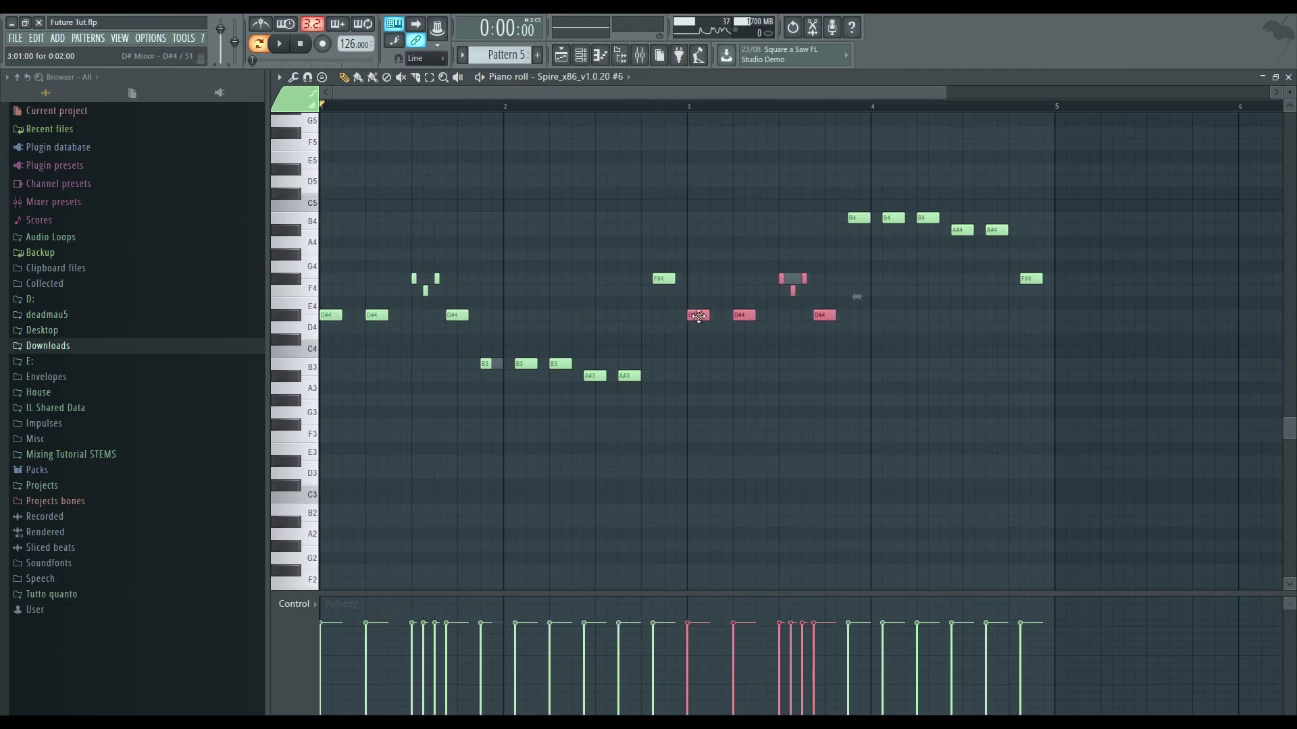
click(830, 329)
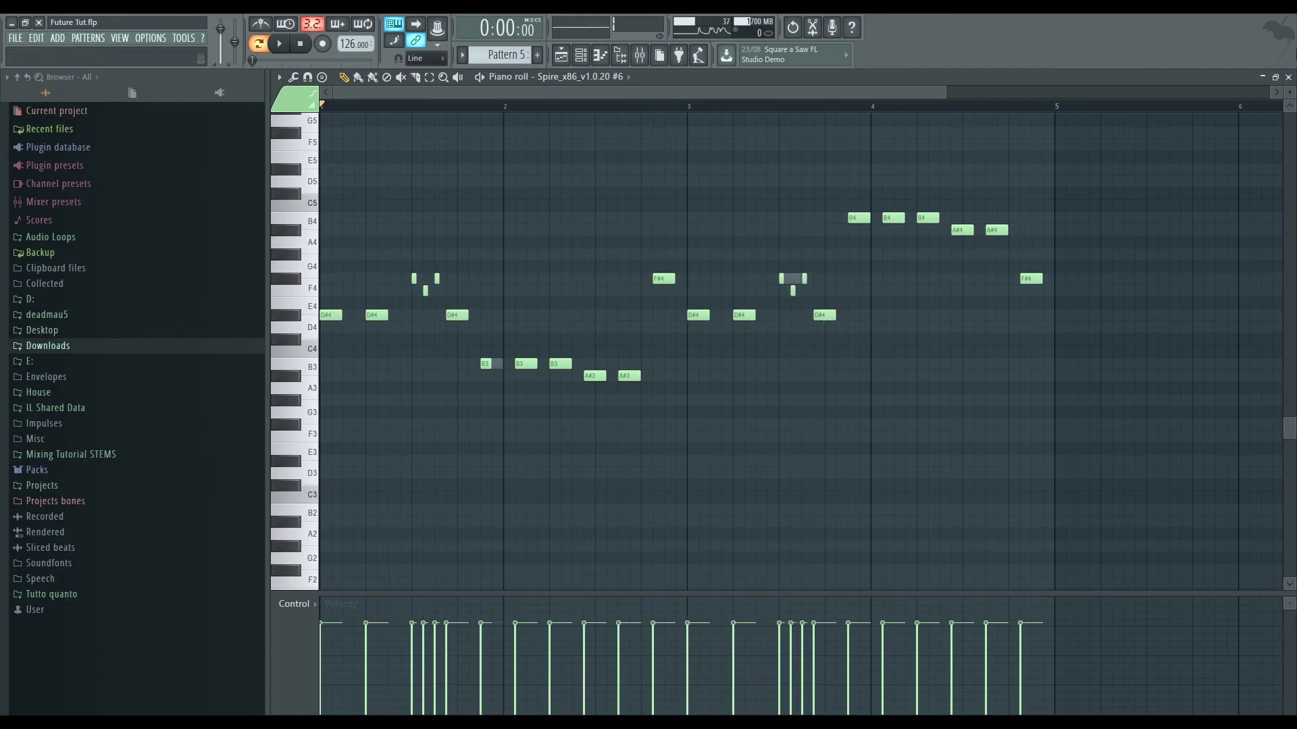
Close the piano roll, mute playlist Track 9, and play the edited drop from bar 33
click(1288, 76)
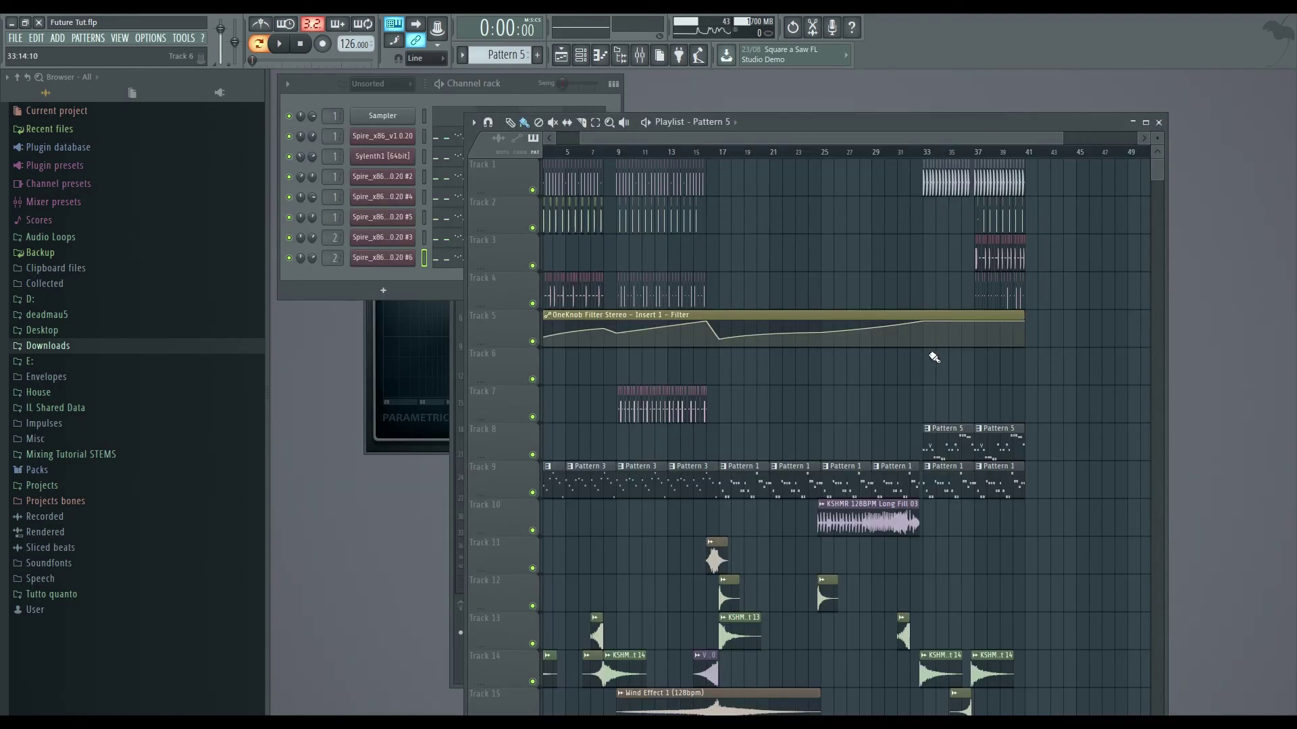
click(532, 492)
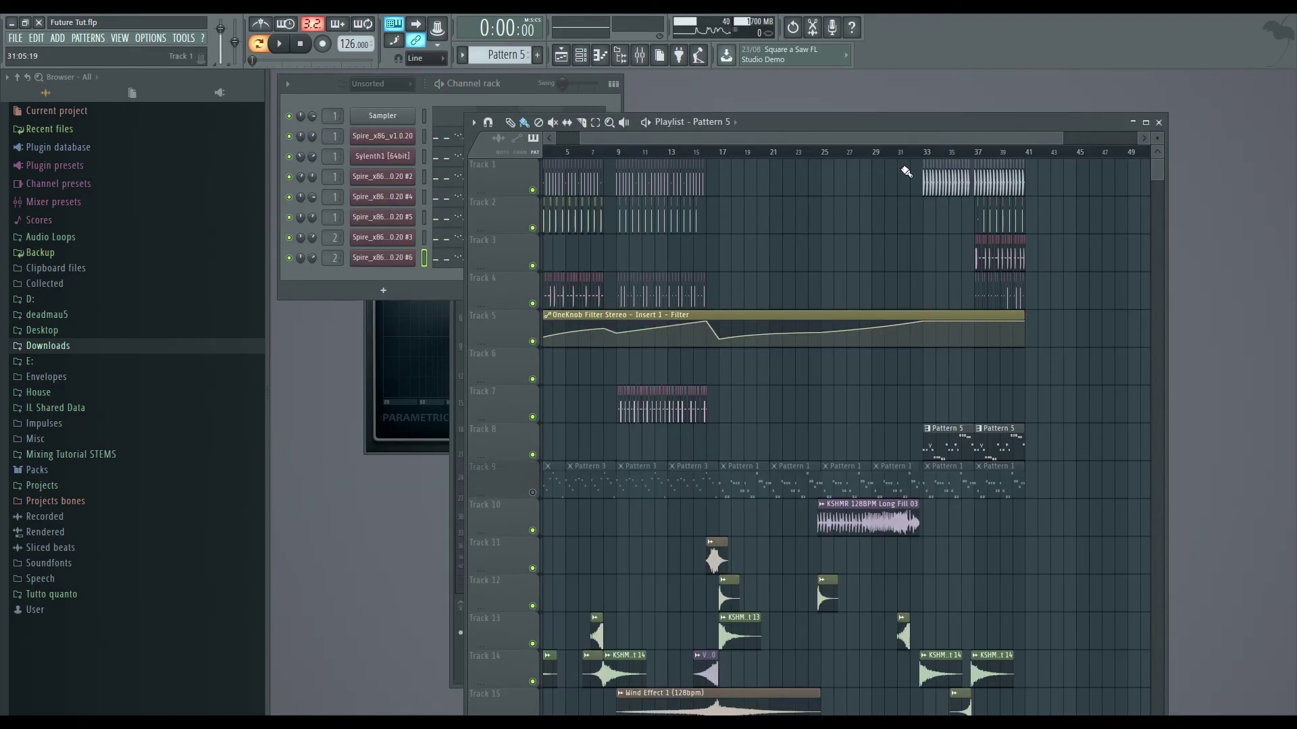
click(932, 153)
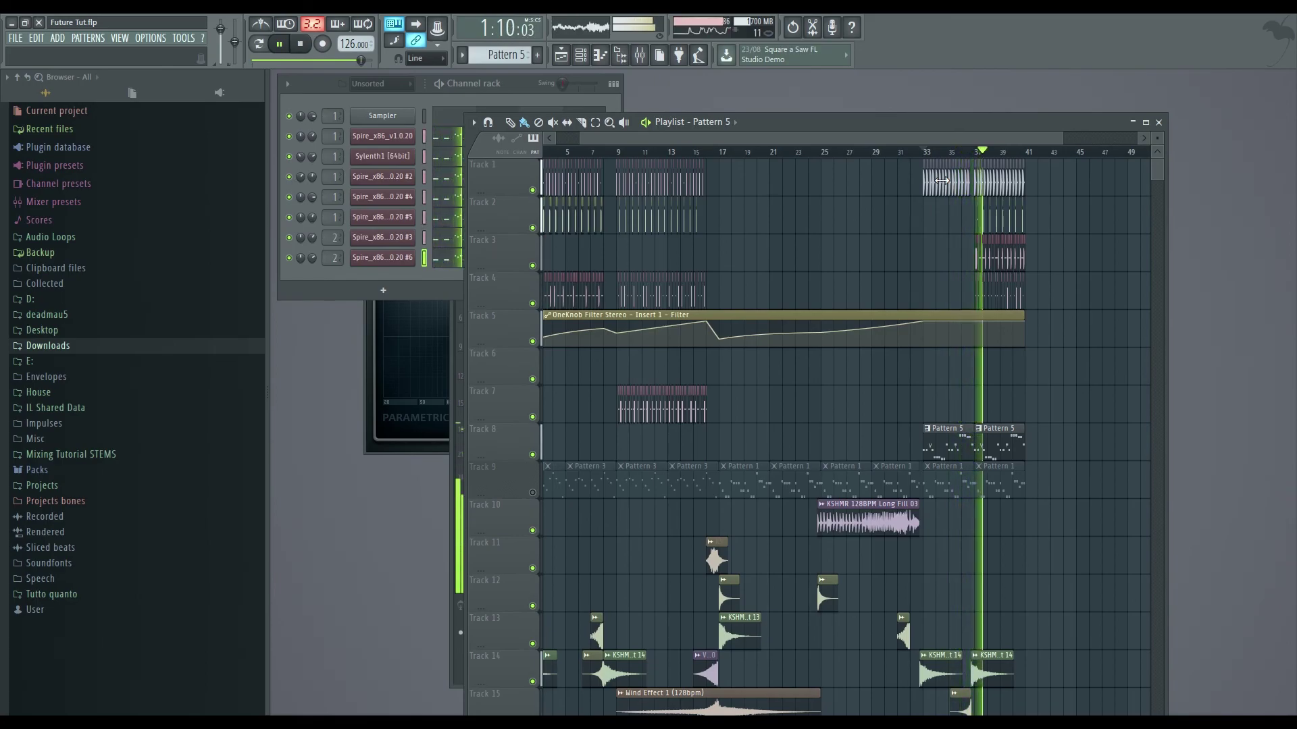
key(space)
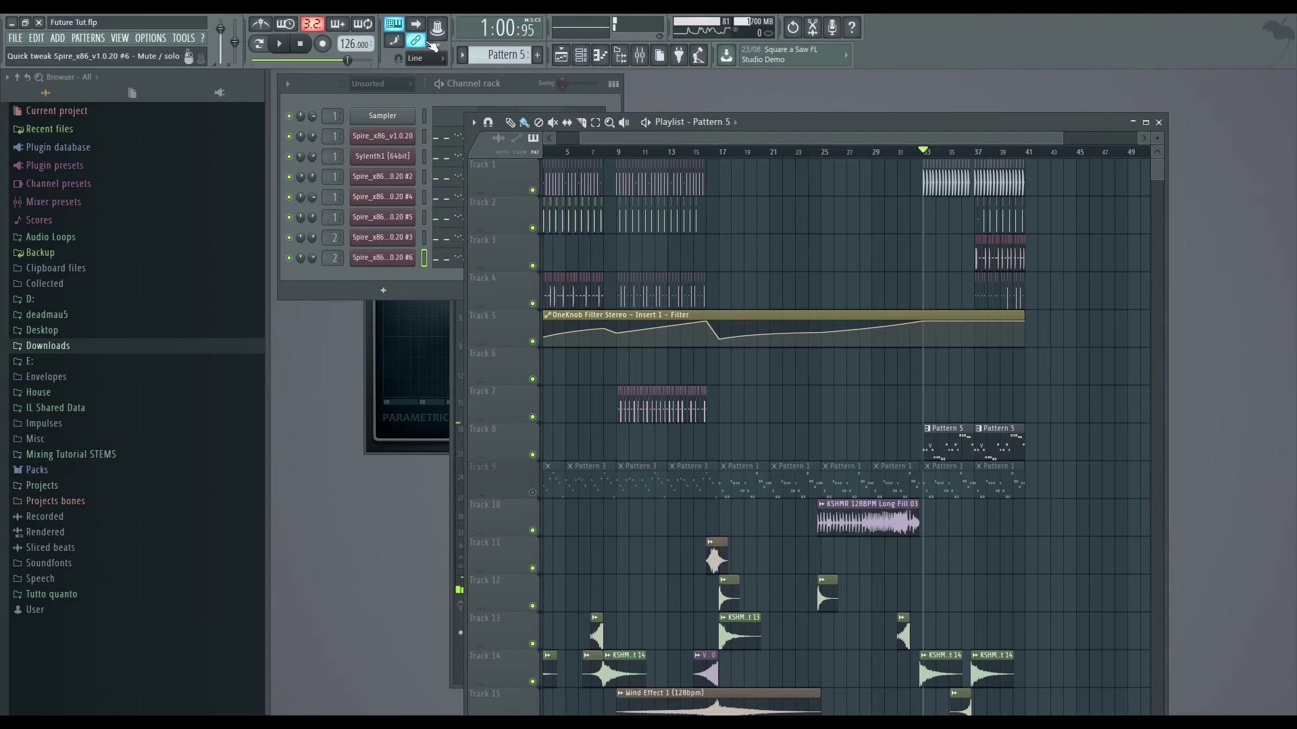
Open the Pattern 5 piano roll of the Spire_x86_v1.0.20 channel
click(447, 137)
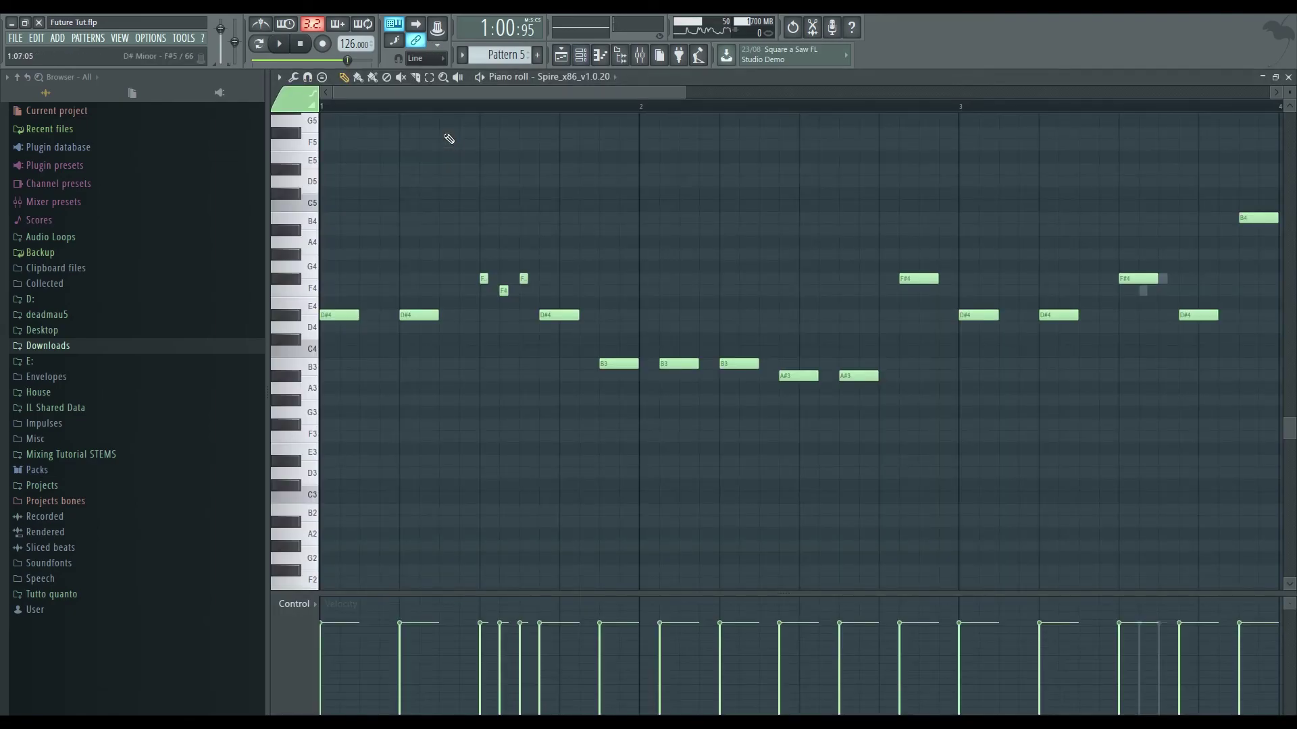